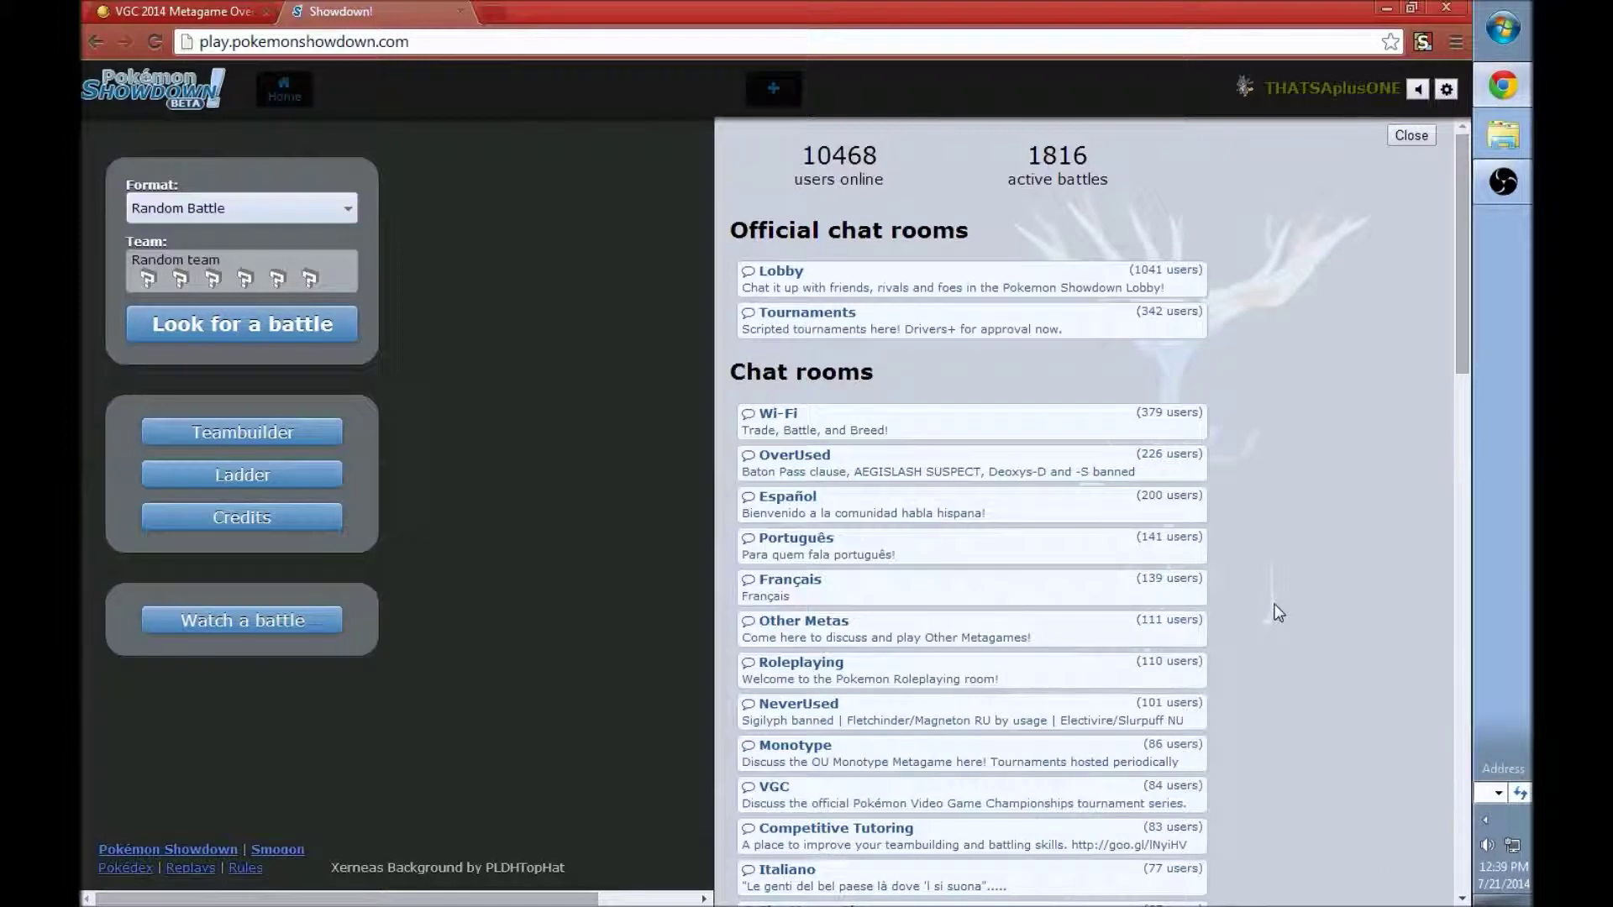
Open the list of ongoing battles and spectate a Random Doubles Battle
{"action": "left_click", "coordinate": [493, 44]}
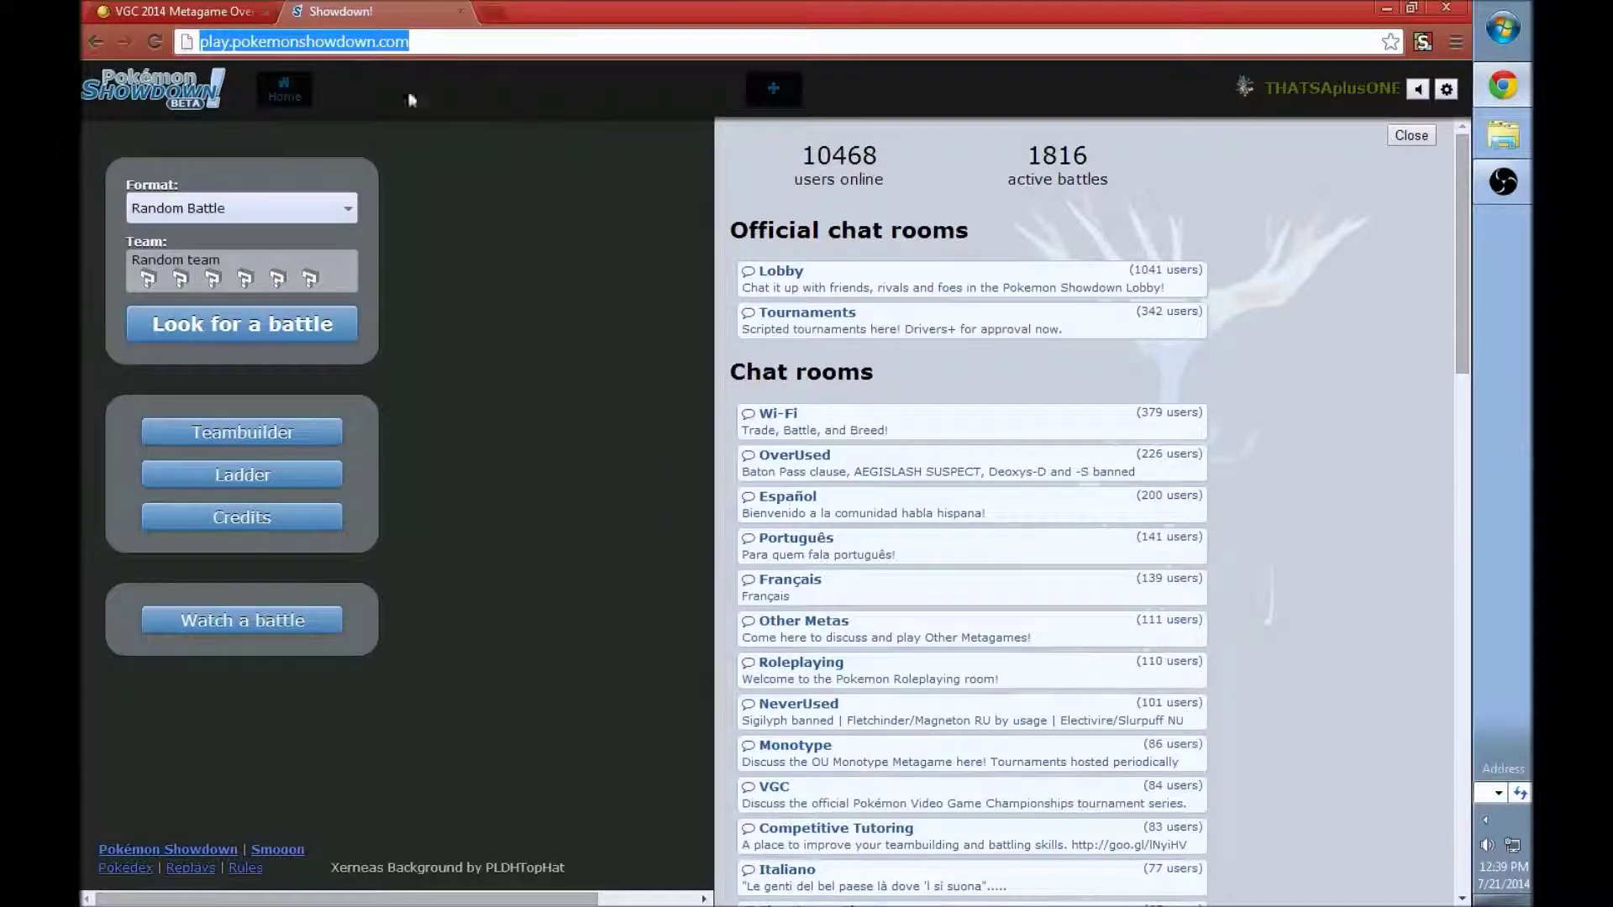
{"action": "left_click", "coordinate": [346, 41]}
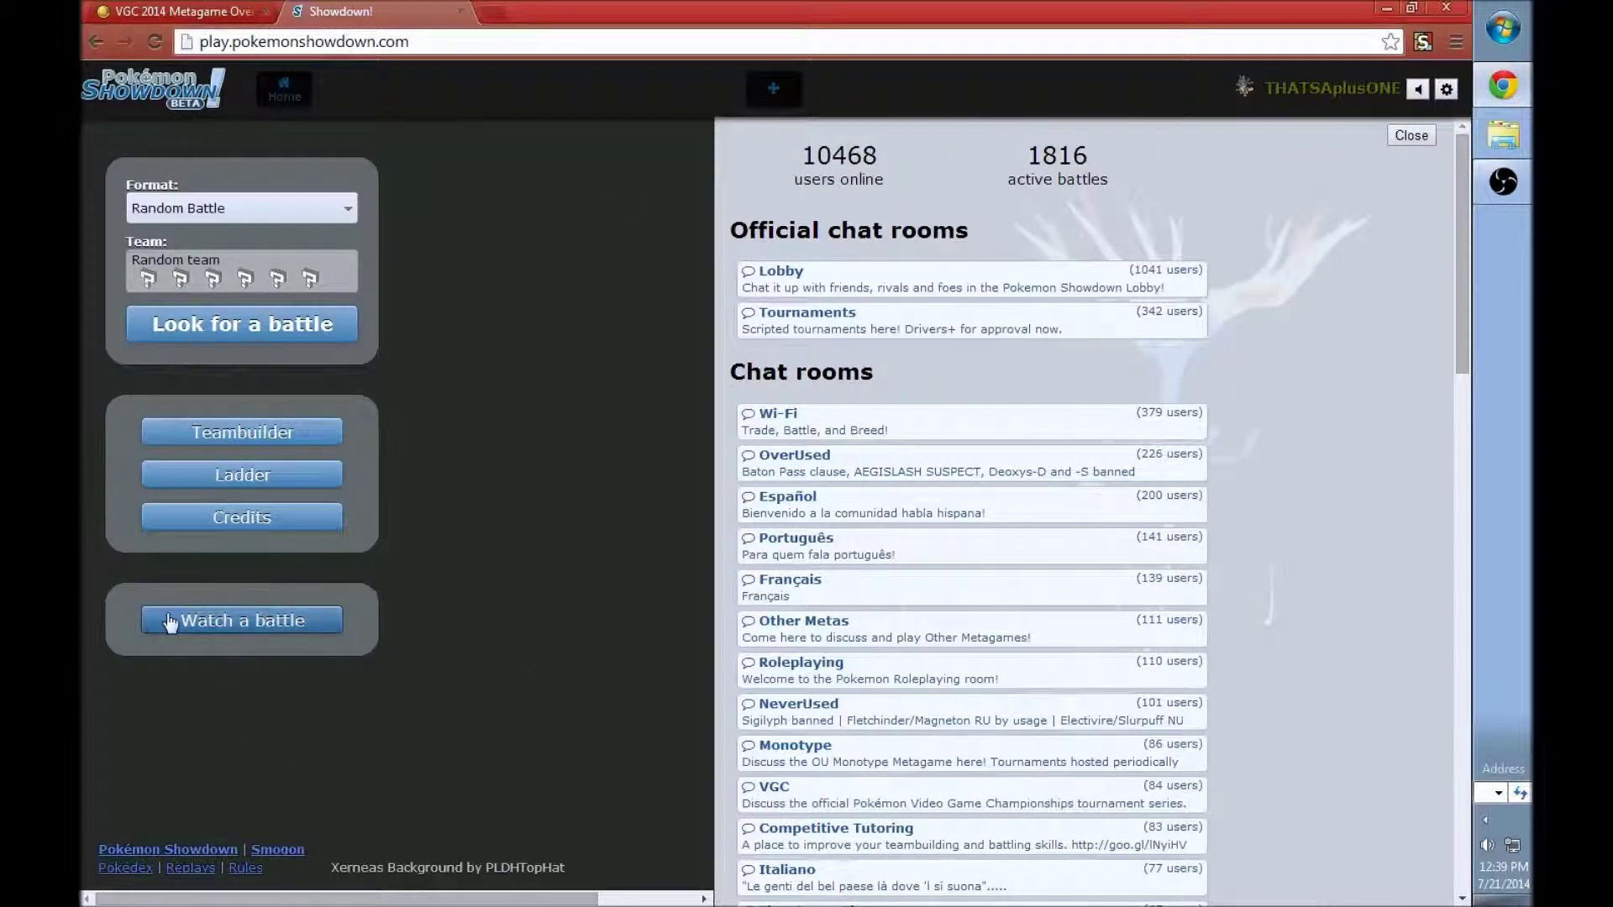
{"action": "left_click", "coordinate": [252, 622]}
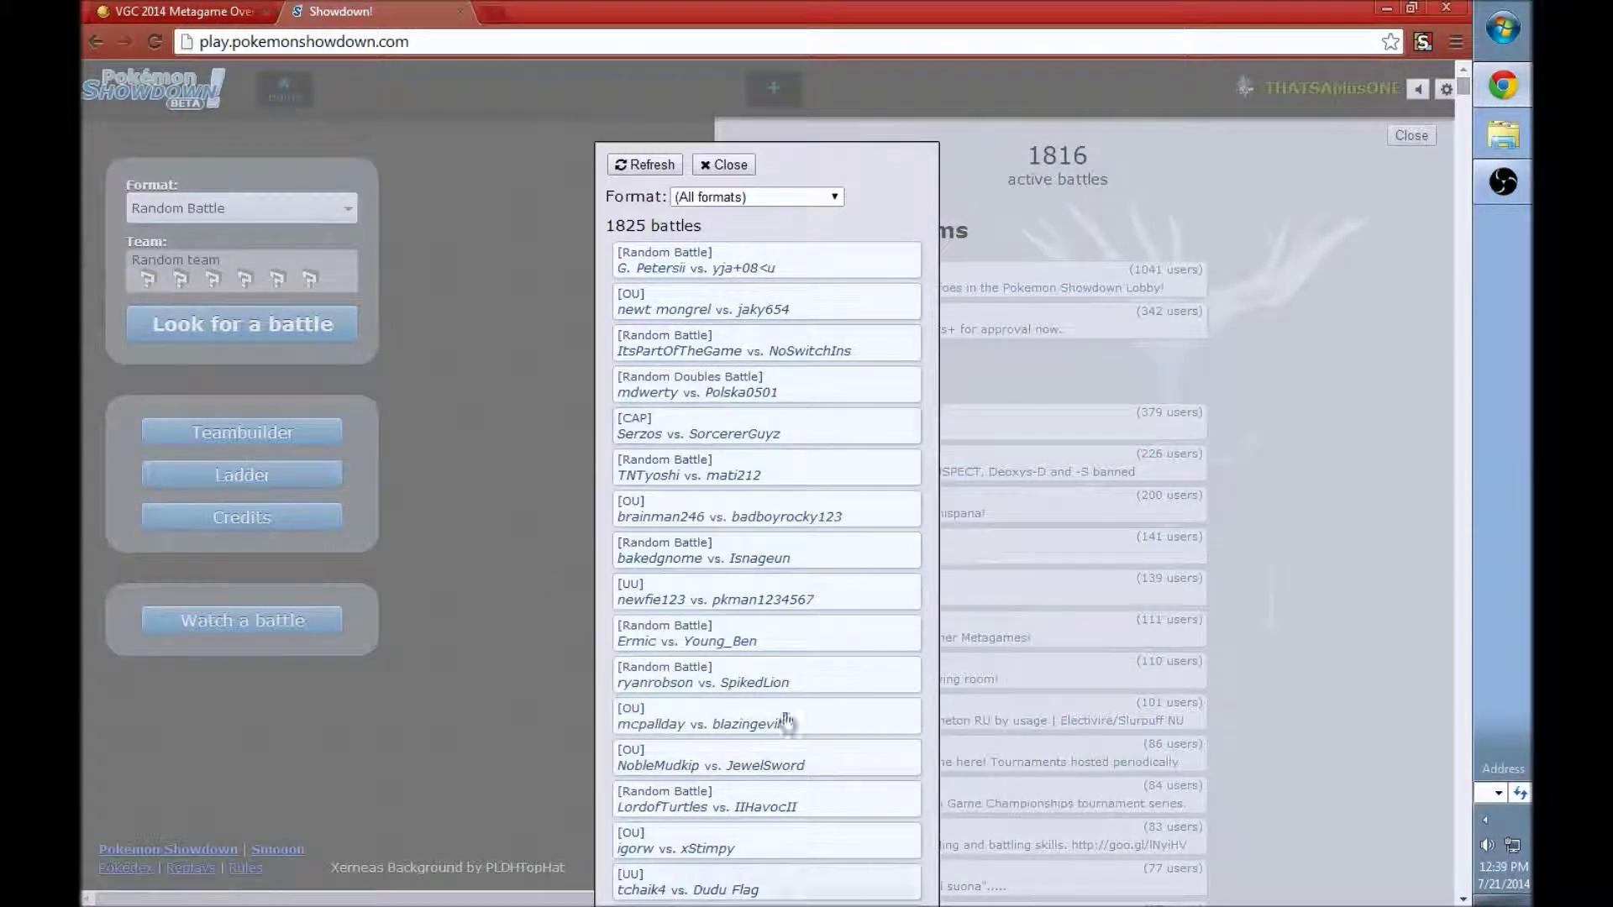
{"action": "left_click", "coordinate": [697, 384]}
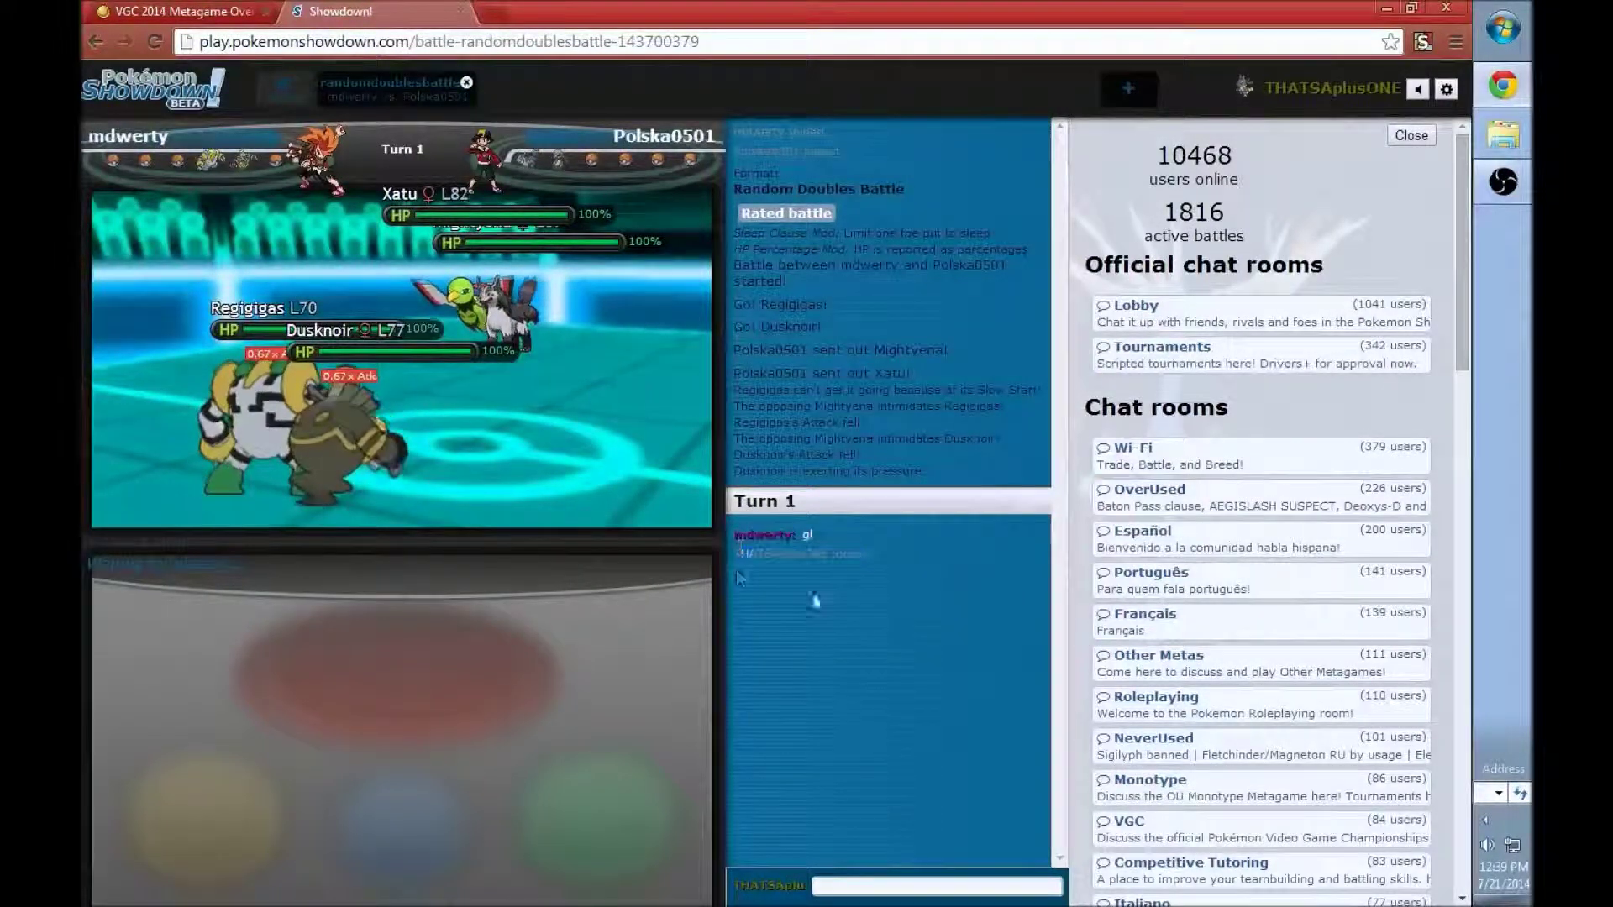
Inspect the details of the active Pokémon on both sides of the doubles battle, including Regigigas, and close the battle
{"action": "mouse_move", "coordinate": [557, 316]}
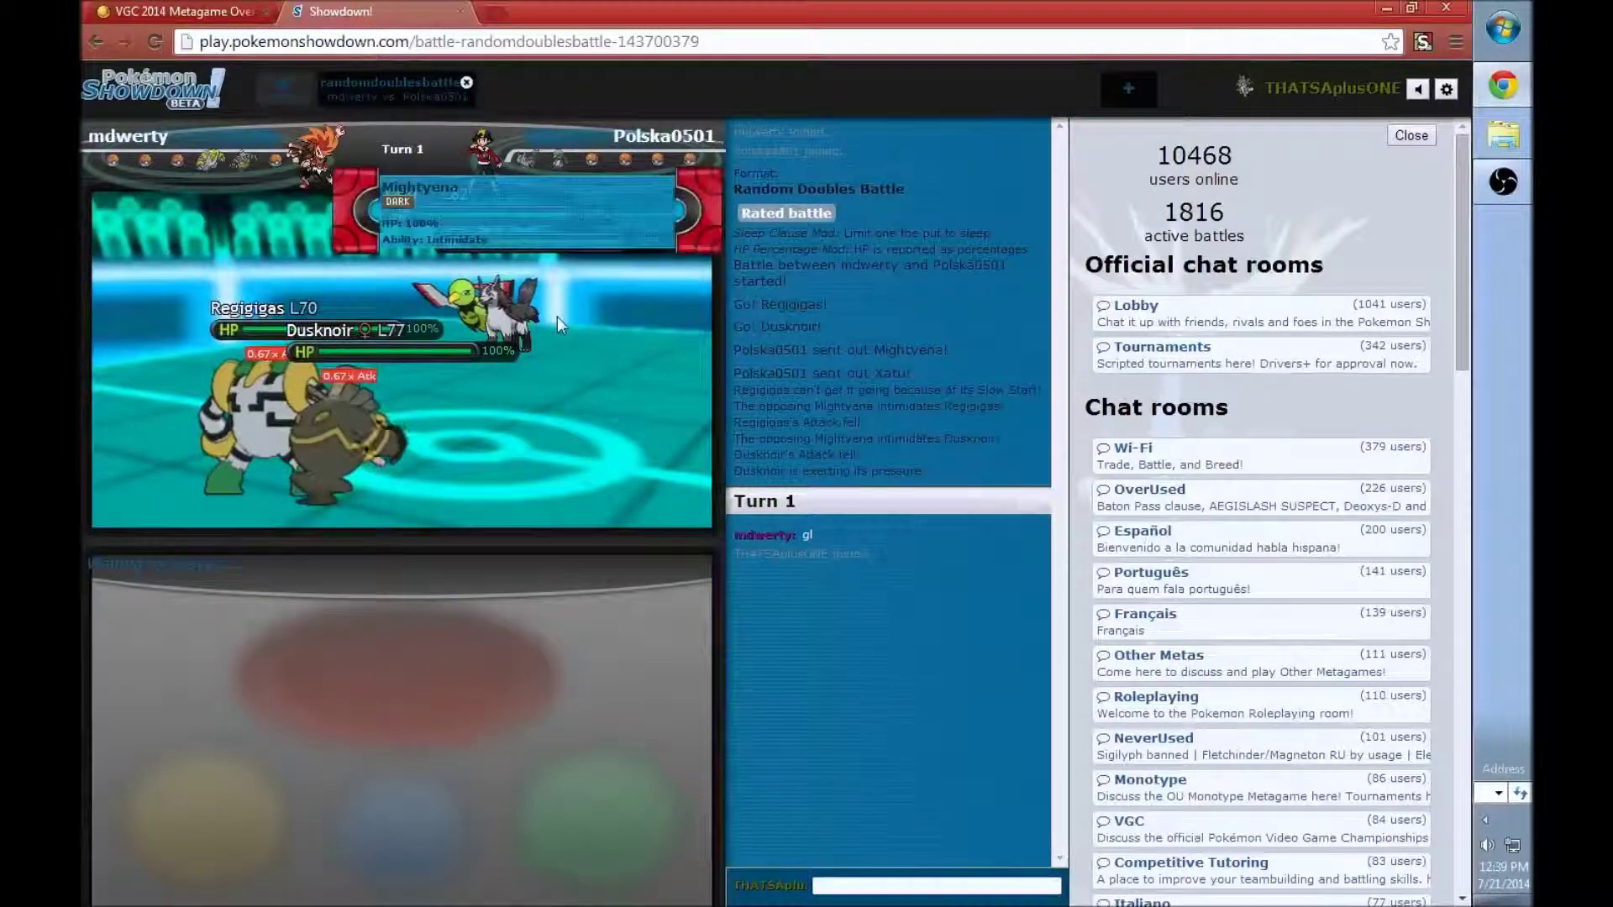
{"action": "mouse_move", "coordinate": [266, 405]}
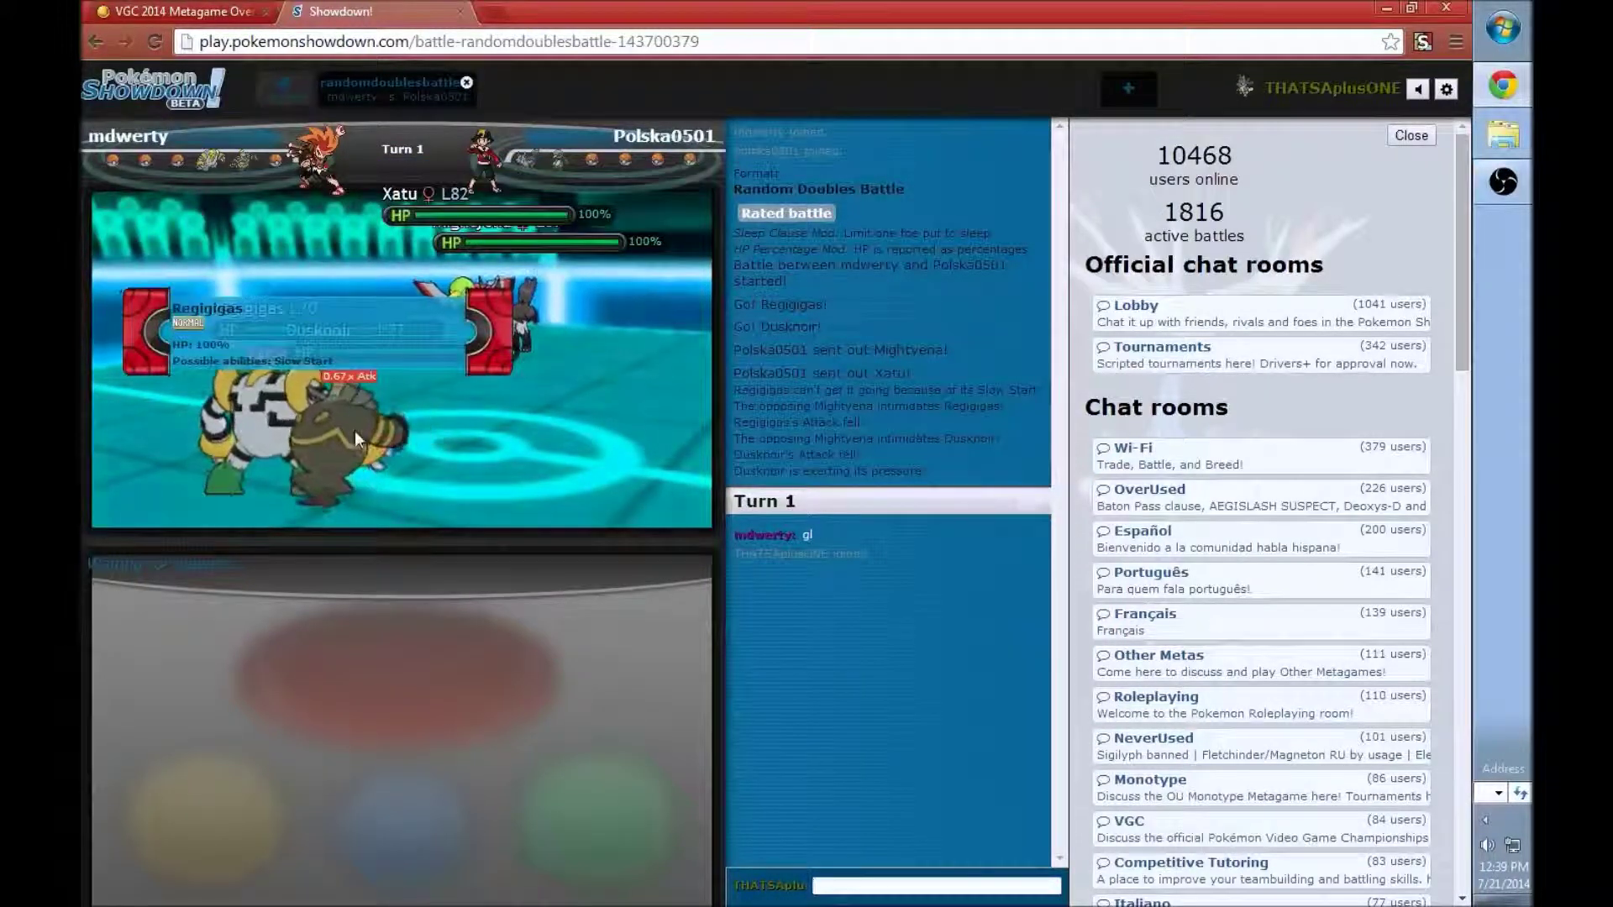
{"action": "mouse_move", "coordinate": [359, 432]}
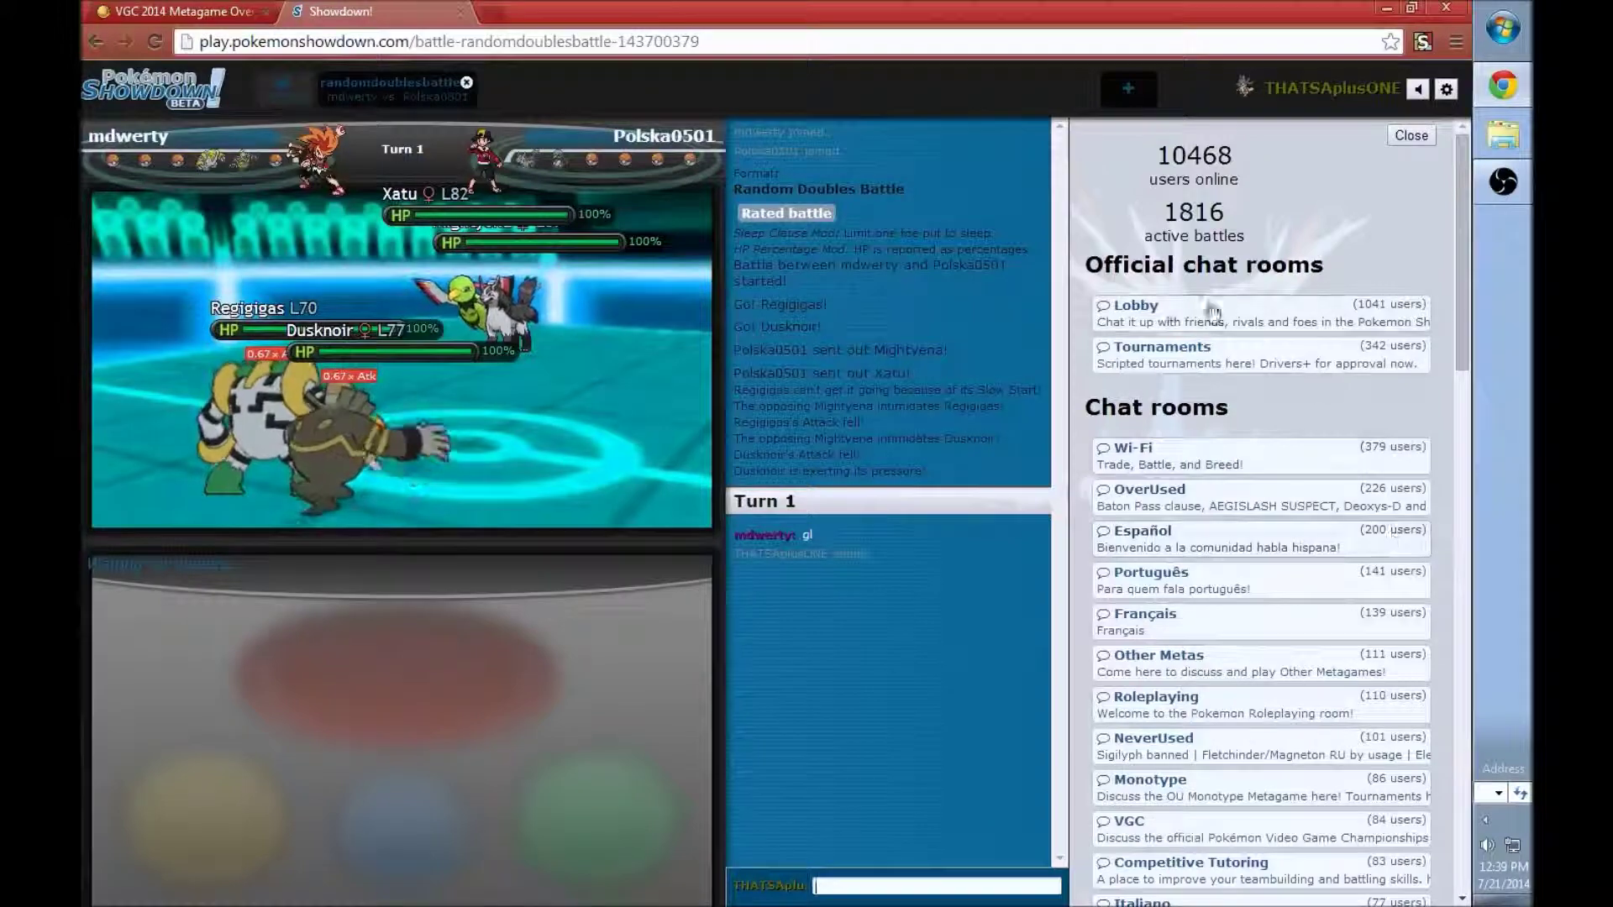
{"action": "left_click", "coordinate": [468, 92]}
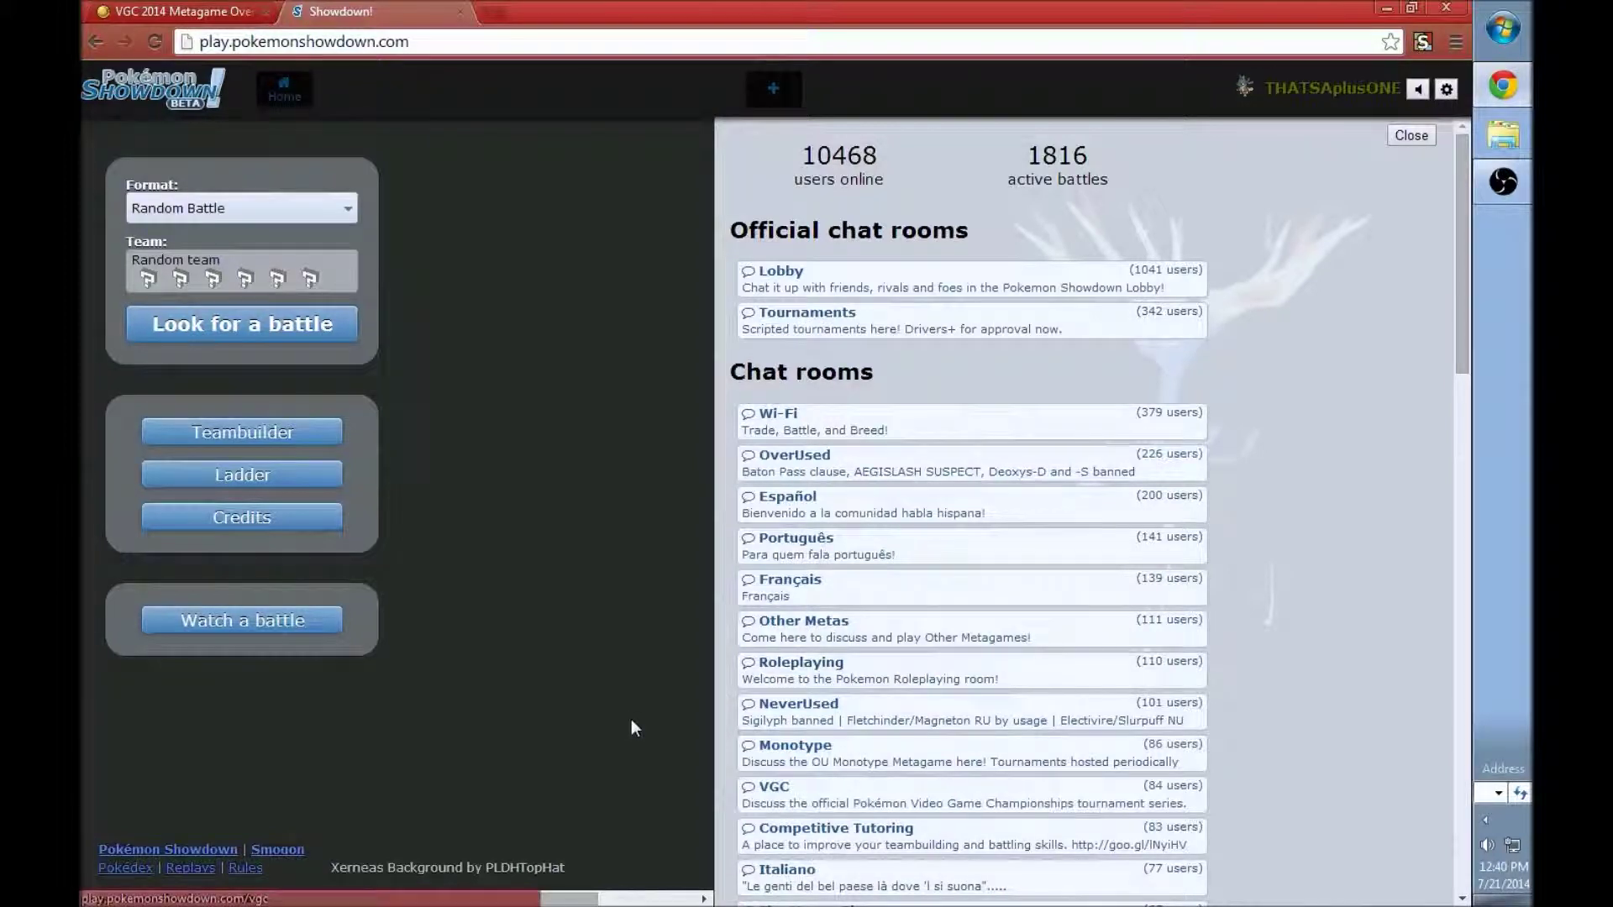
Join the VGC chat room to view its conversation and leave it again
{"action": "left_click", "coordinate": [790, 788]}
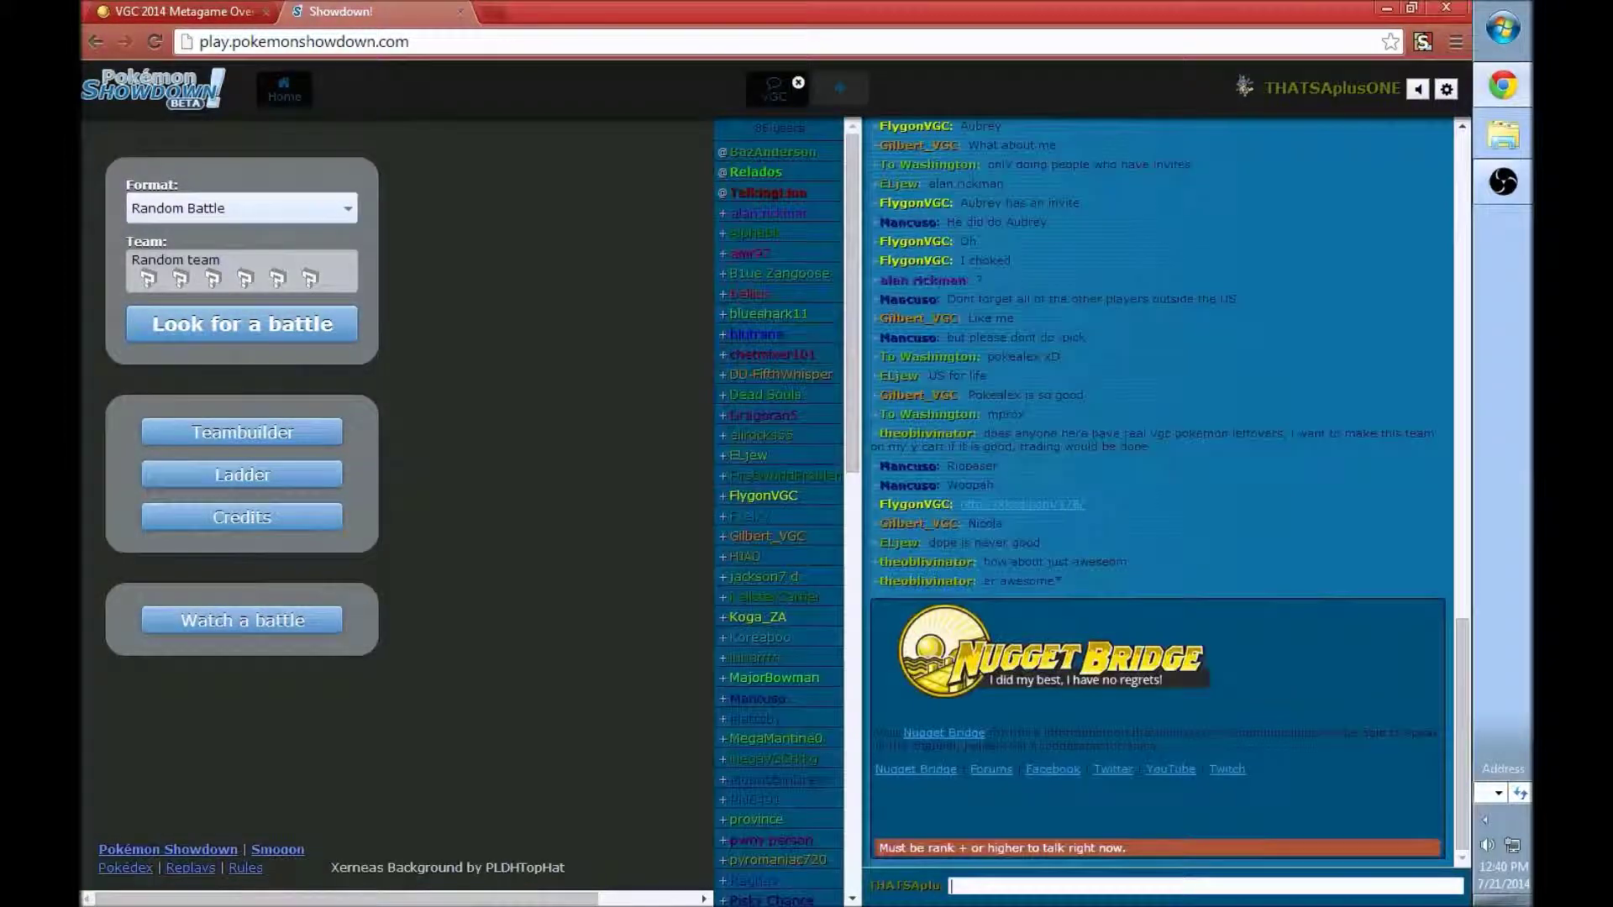
{"action": "left_click", "coordinate": [795, 84]}
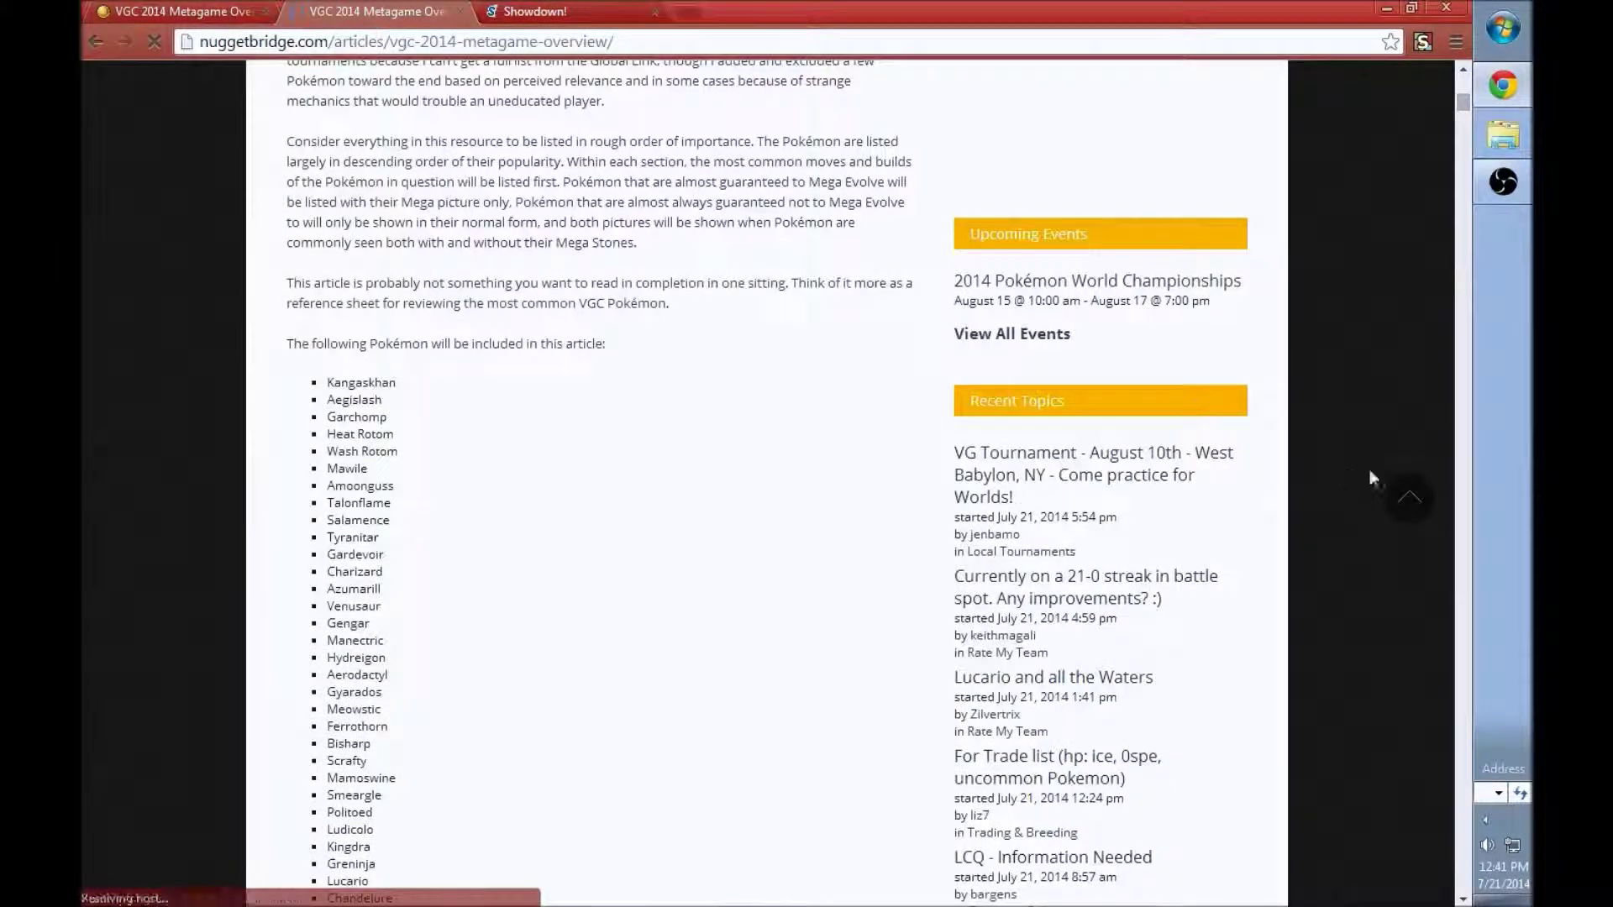
Look over the Nugget Bridge home page, including its section links, featured article and the latest news and report posts
{"action": "scroll", "coordinate": [1403, 481], "scroll_direction": "up", "scroll_amount": 10}
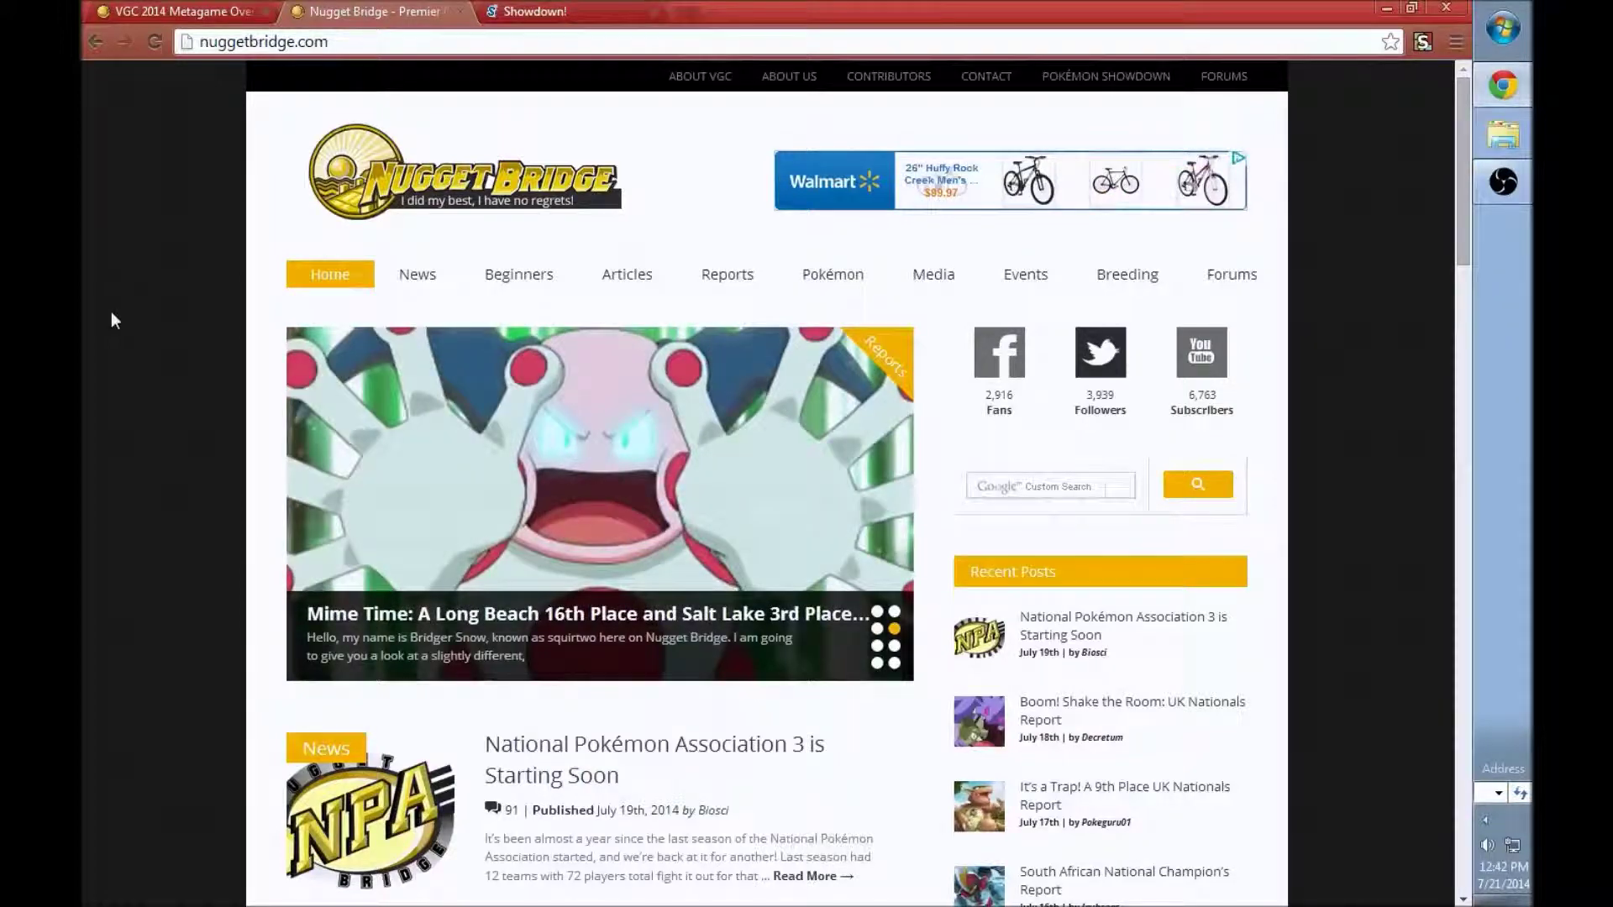
{"action": "scroll", "coordinate": [114, 317], "scroll_direction": "down", "scroll_amount": 5}
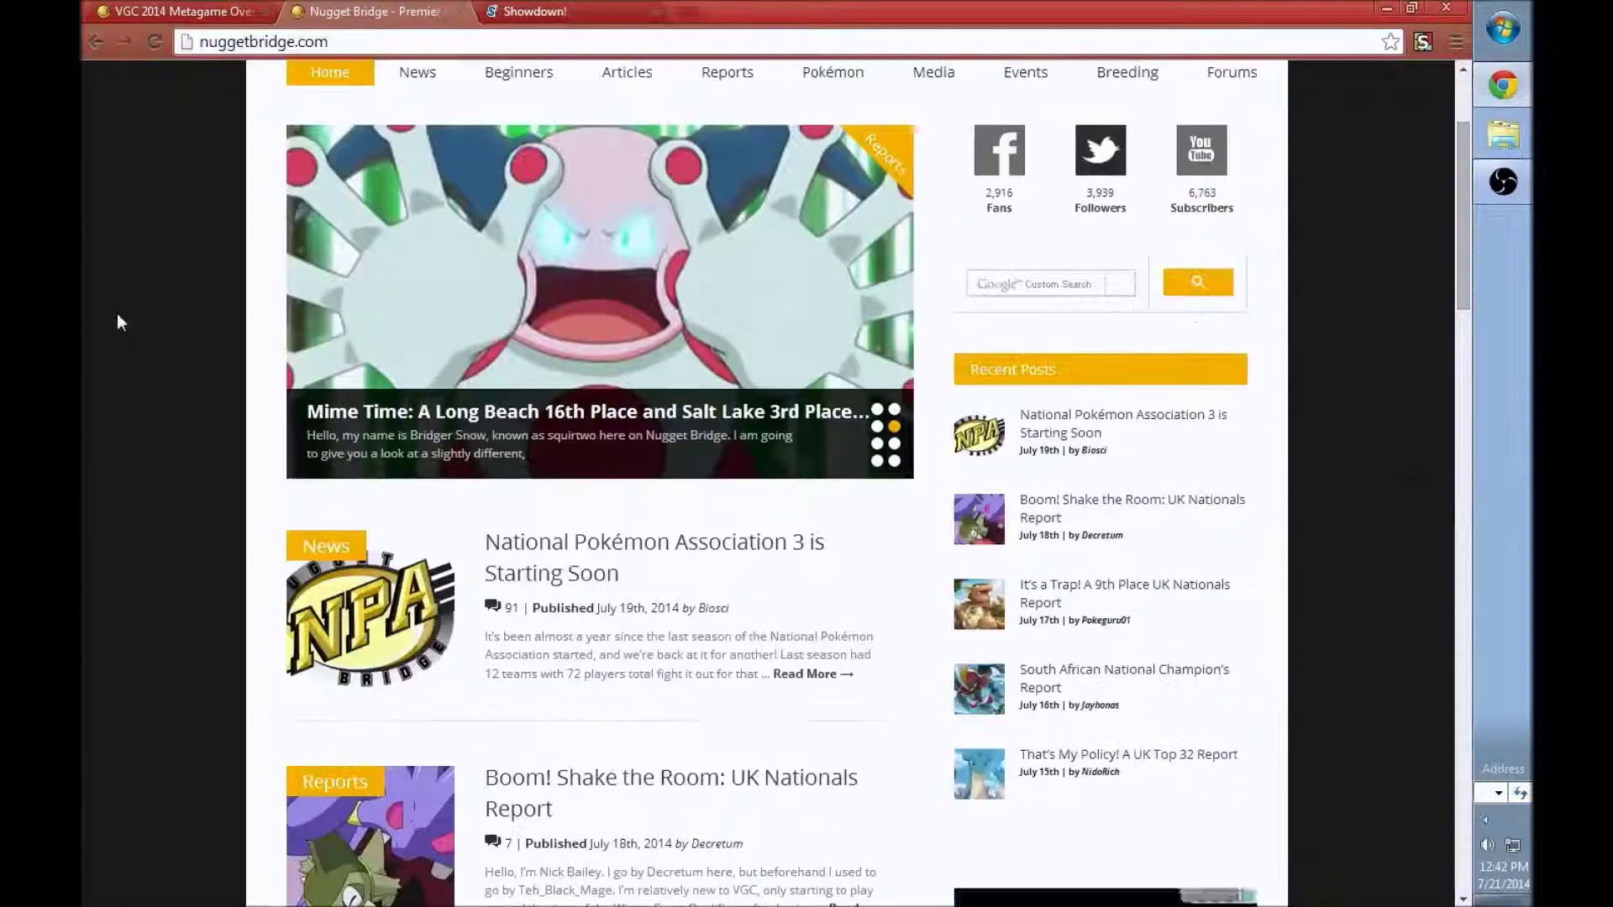
{"action": "scroll", "coordinate": [118, 314], "scroll_direction": "down", "scroll_amount": 7}
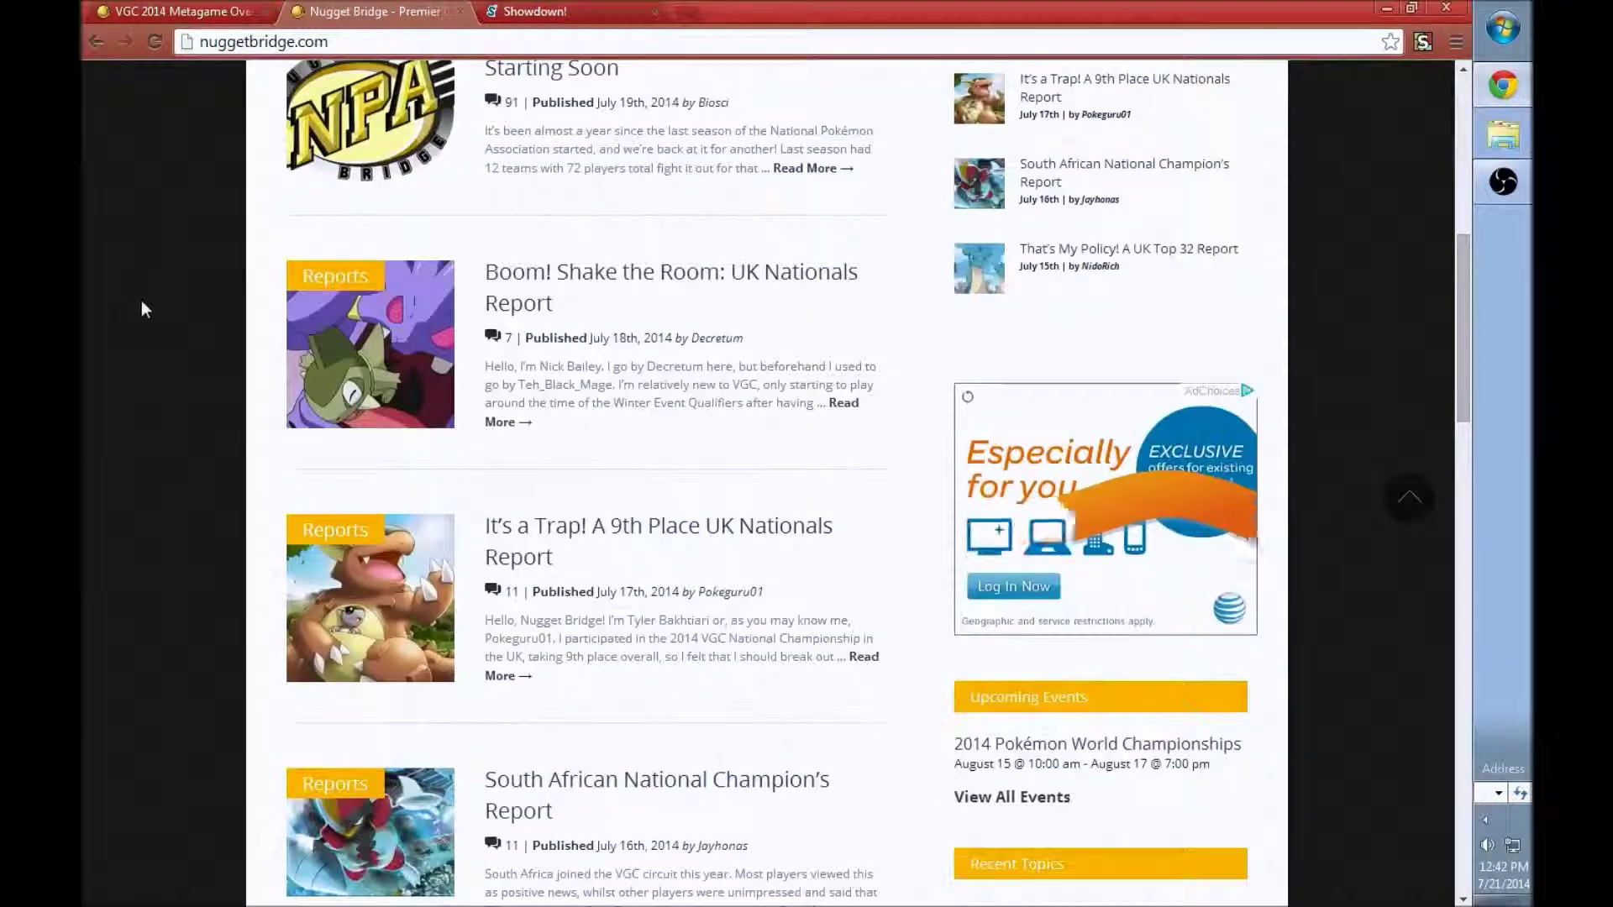
{"action": "scroll", "coordinate": [148, 297], "scroll_direction": "up", "scroll_amount": 6}
{"action": "scroll", "coordinate": [151, 295], "scroll_direction": "up", "scroll_amount": 6}
{"action": "scroll", "coordinate": [210, 227], "scroll_direction": "down", "scroll_amount": 1}
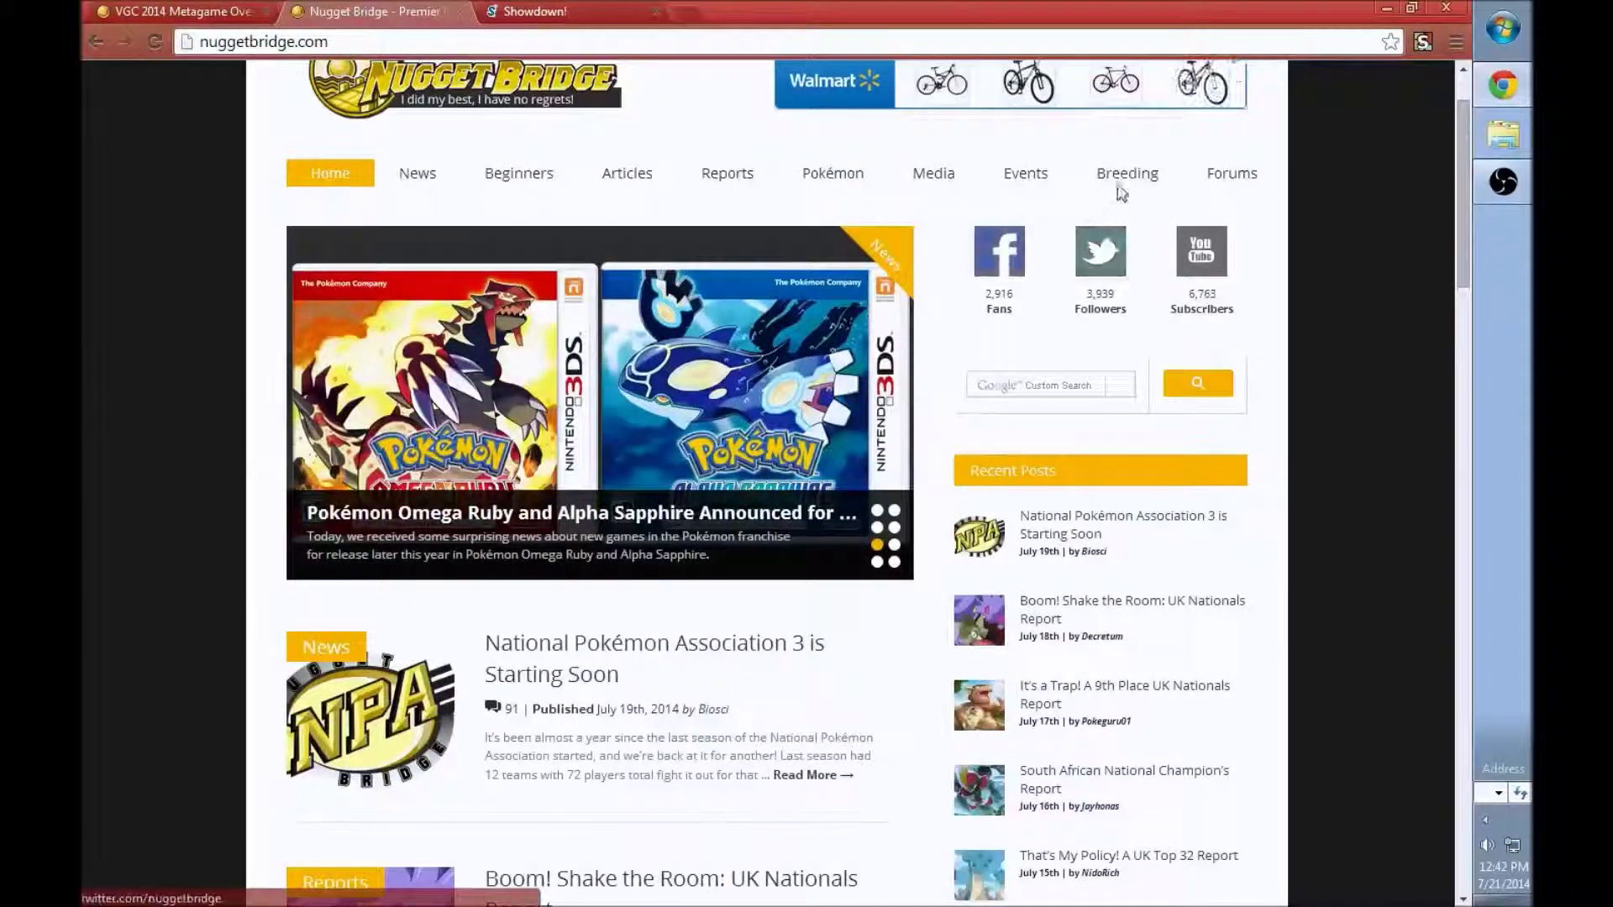
{"action": "scroll", "coordinate": [979, 206], "scroll_direction": "up", "scroll_amount": 1}
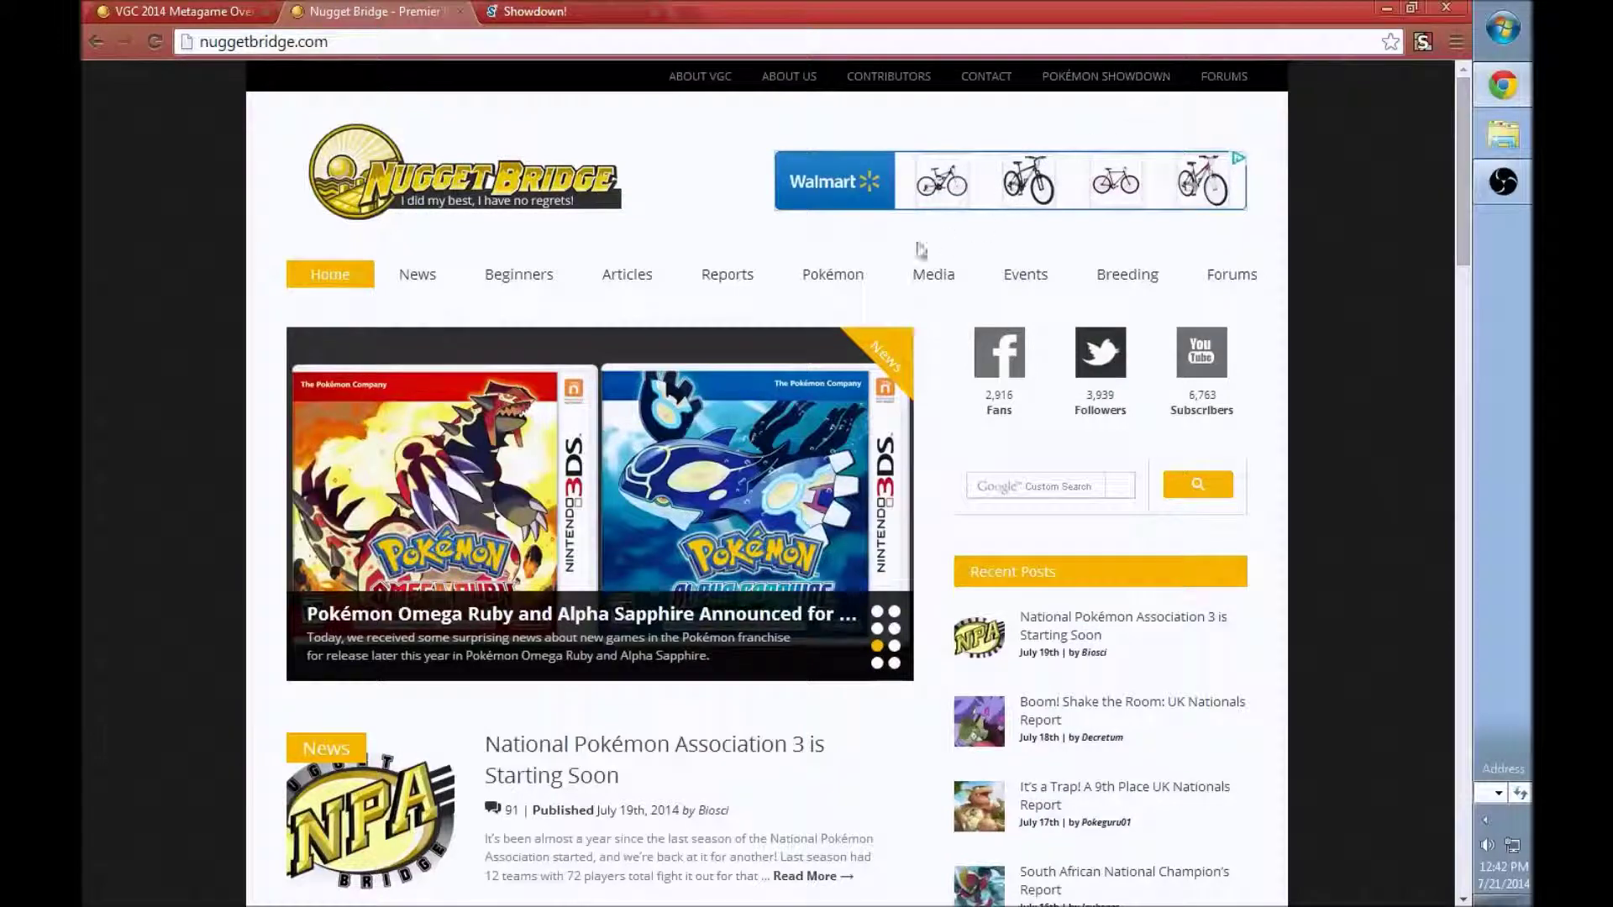
{"action": "scroll", "coordinate": [588, 378], "scroll_direction": "down", "scroll_amount": 15}
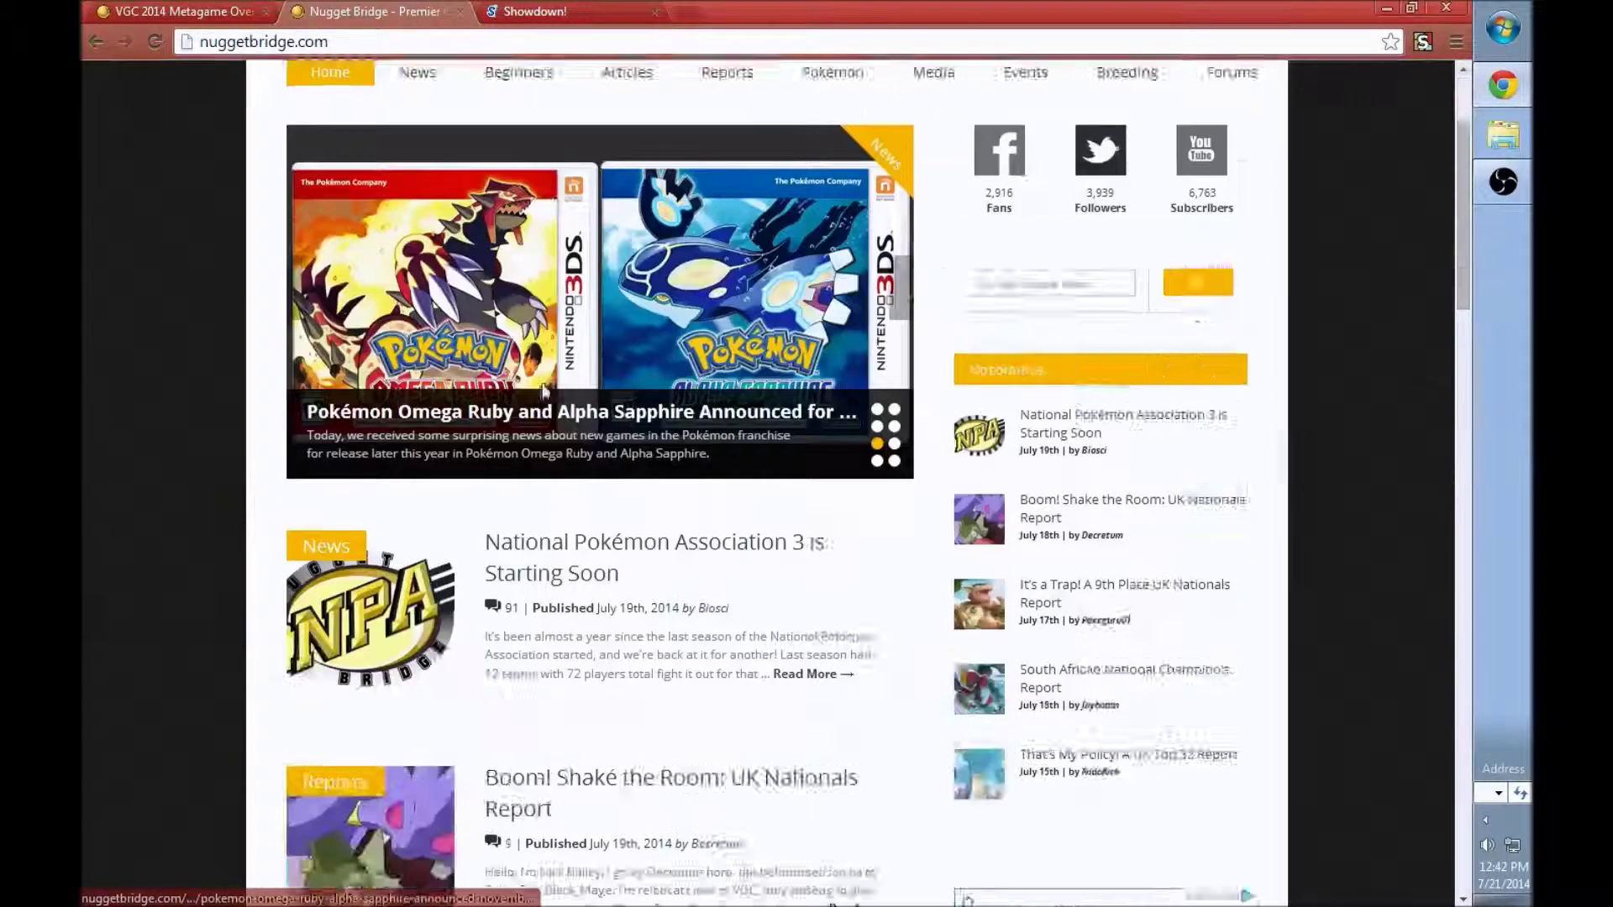
Switch to the VGC 2014 Metagame Overview article and read its introduction down to the list of included Pokémon
{"action": "left_click", "coordinate": [165, 11]}
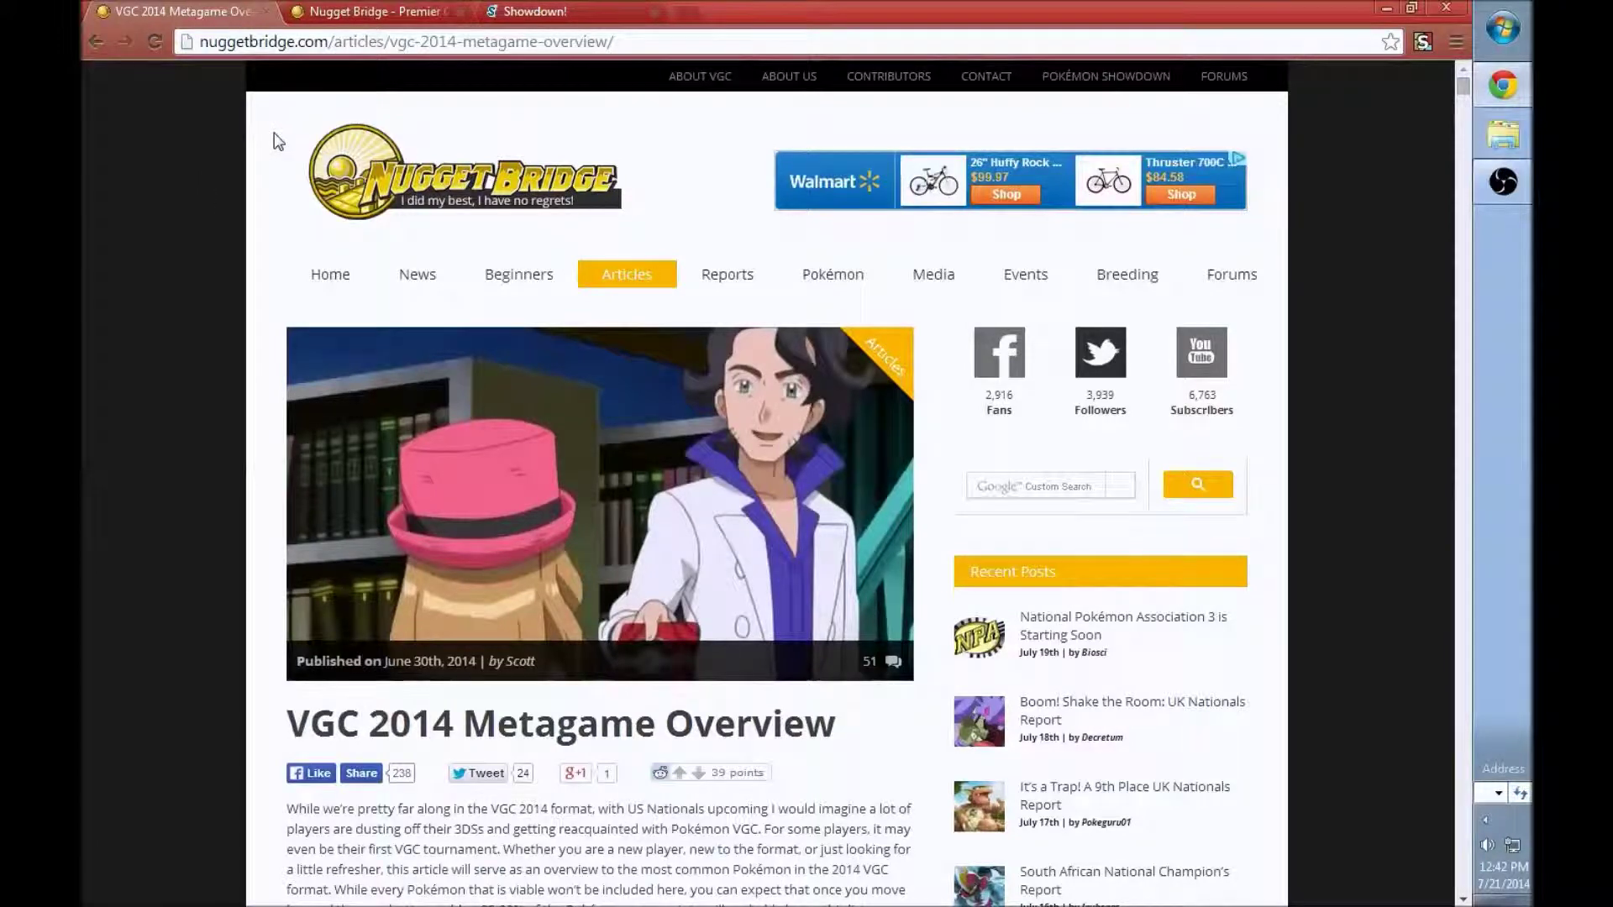
{"action": "scroll", "coordinate": [278, 141], "scroll_direction": "down", "scroll_amount": 3}
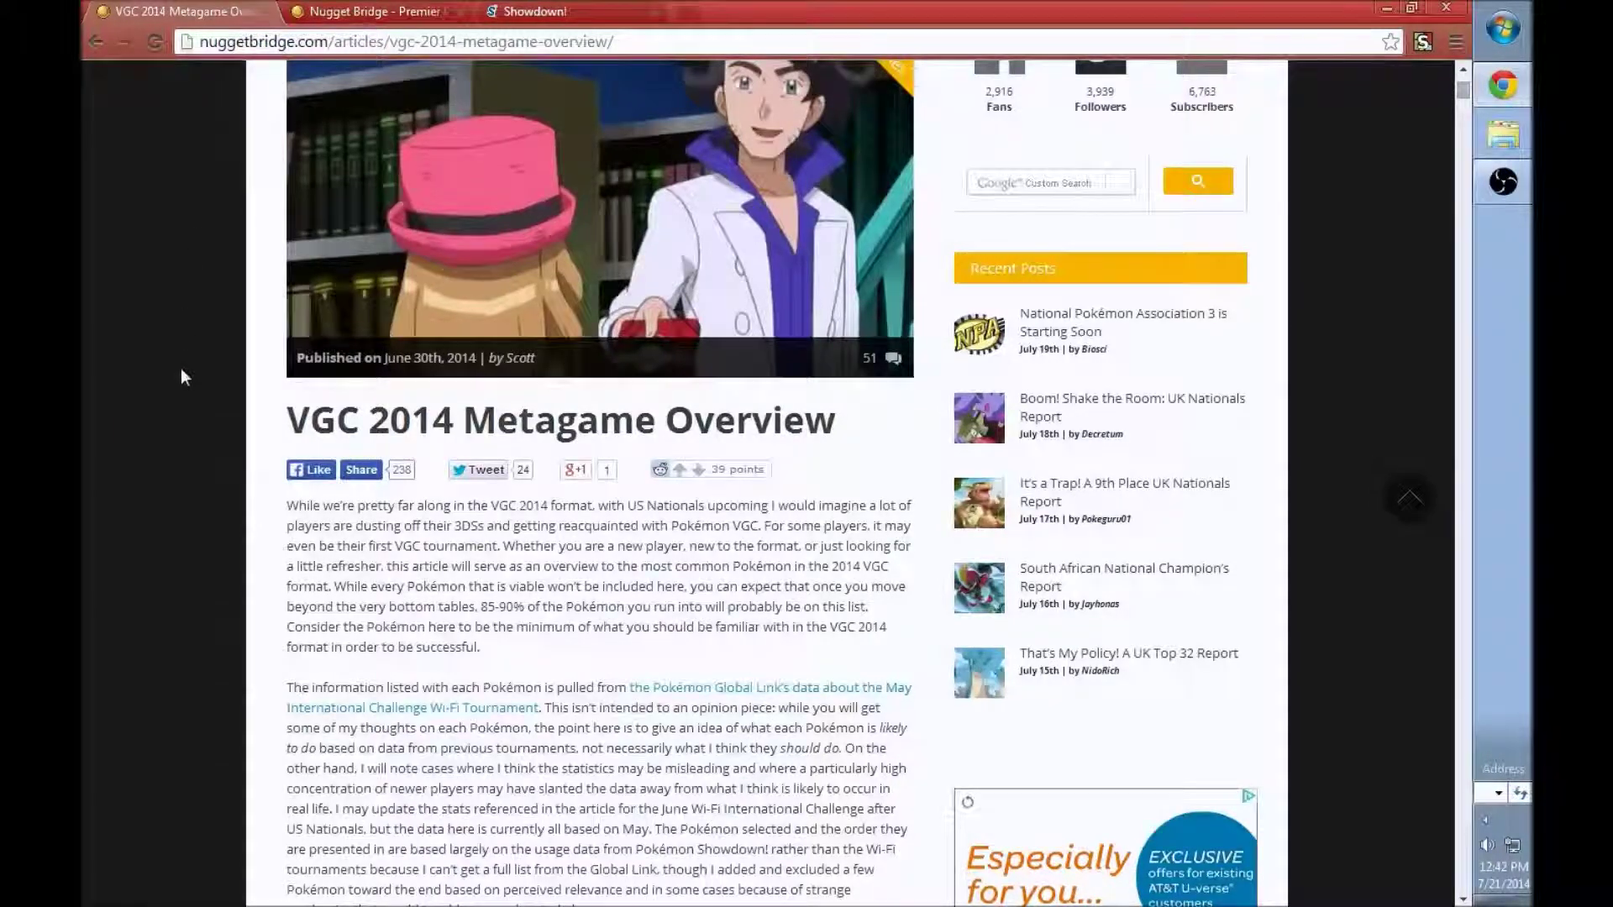
{"action": "scroll", "coordinate": [182, 378], "scroll_direction": "down", "scroll_amount": 2}
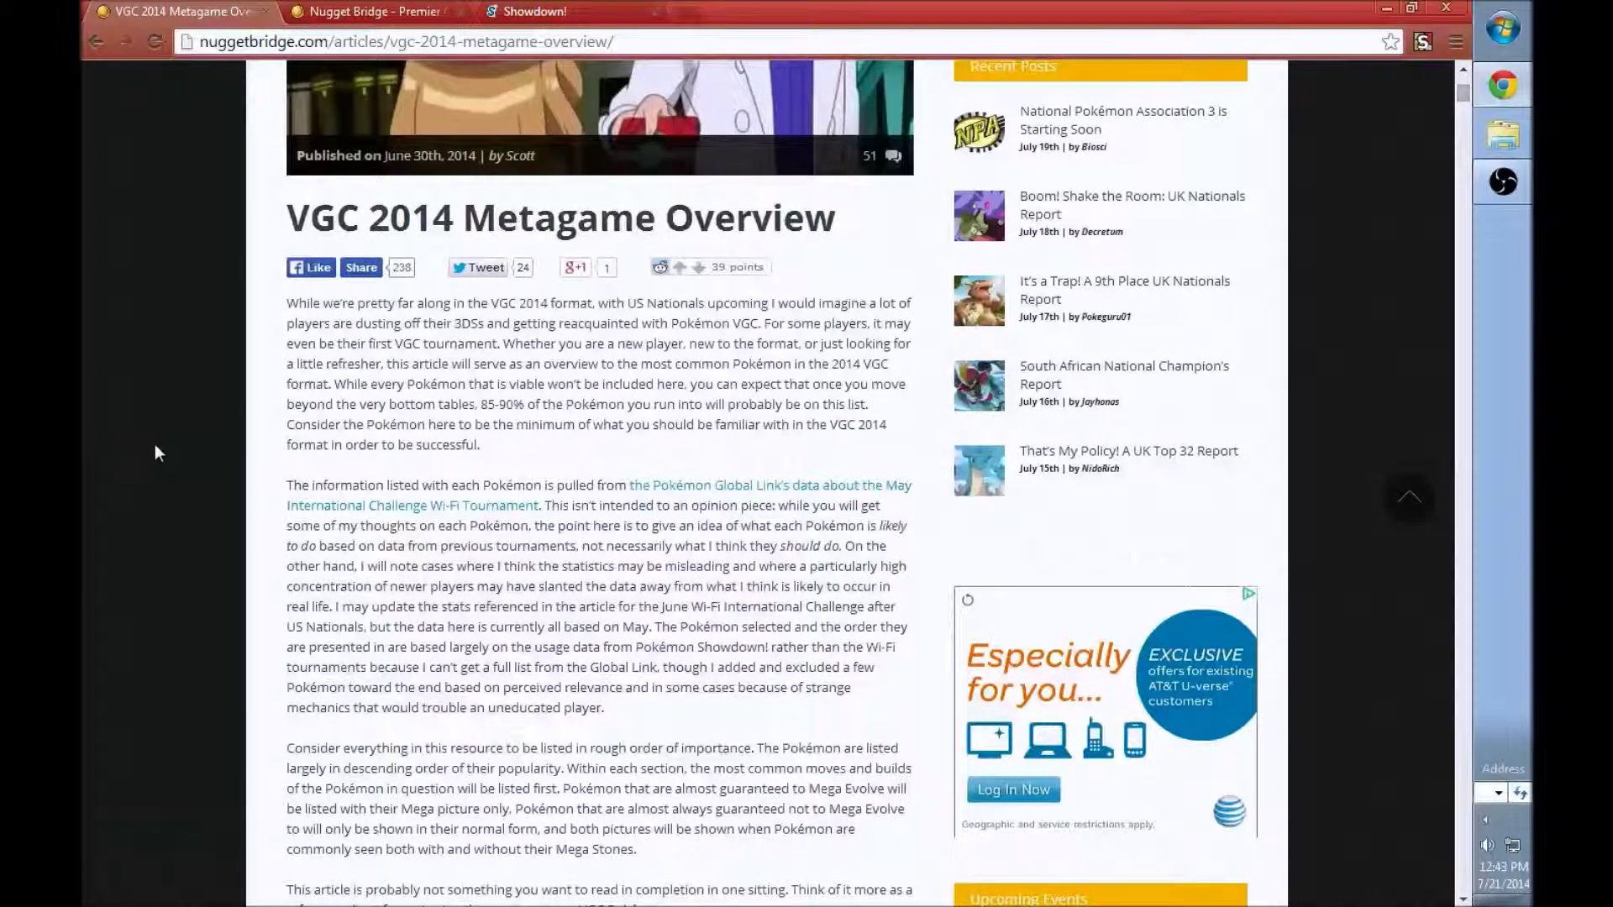
{"action": "scroll", "coordinate": [147, 446], "scroll_direction": "down", "scroll_amount": 7}
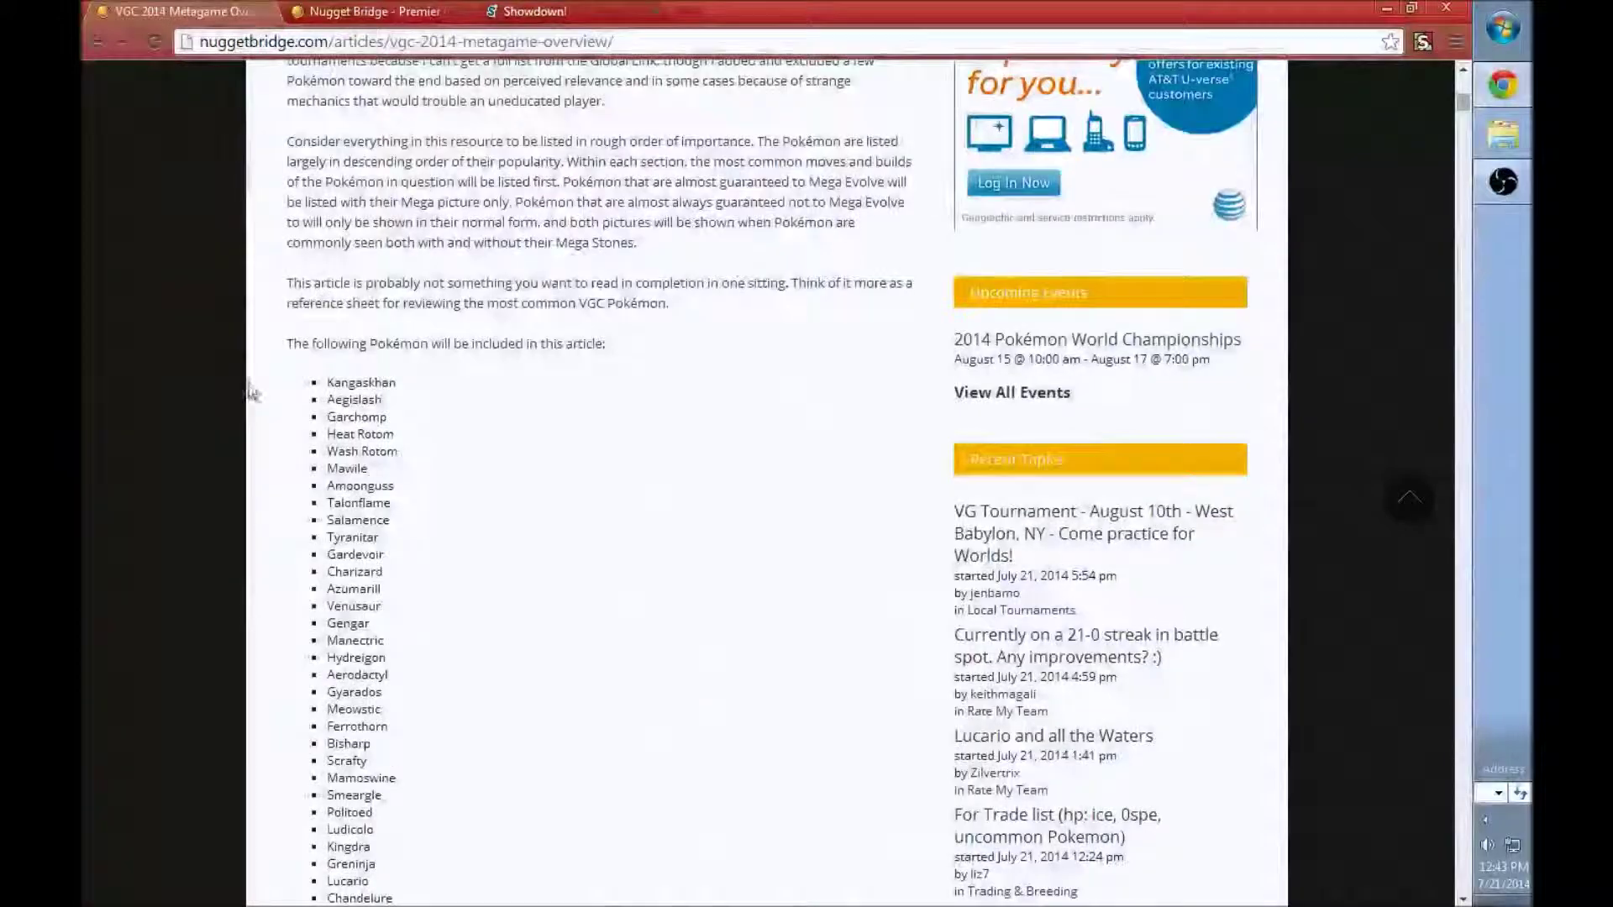
{"action": "scroll", "coordinate": [336, 336], "scroll_direction": "down", "scroll_amount": 1}
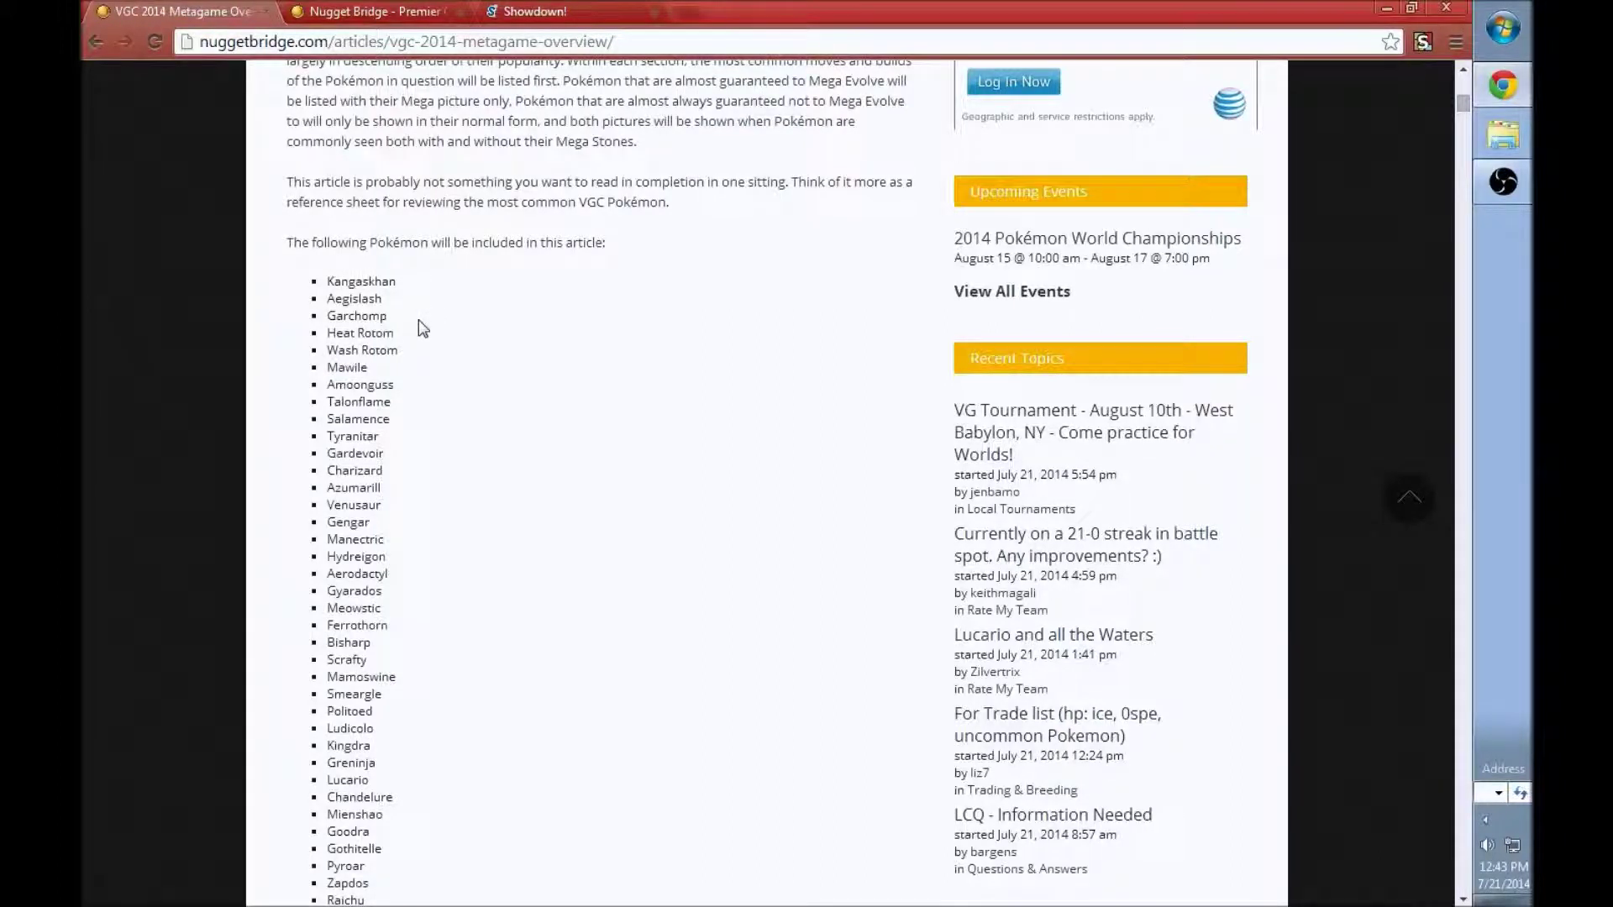
Highlight the first and last entries of the included Pokémon list, Kangaskhan and Wigglytuff
{"action": "double_click", "coordinate": [345, 281]}
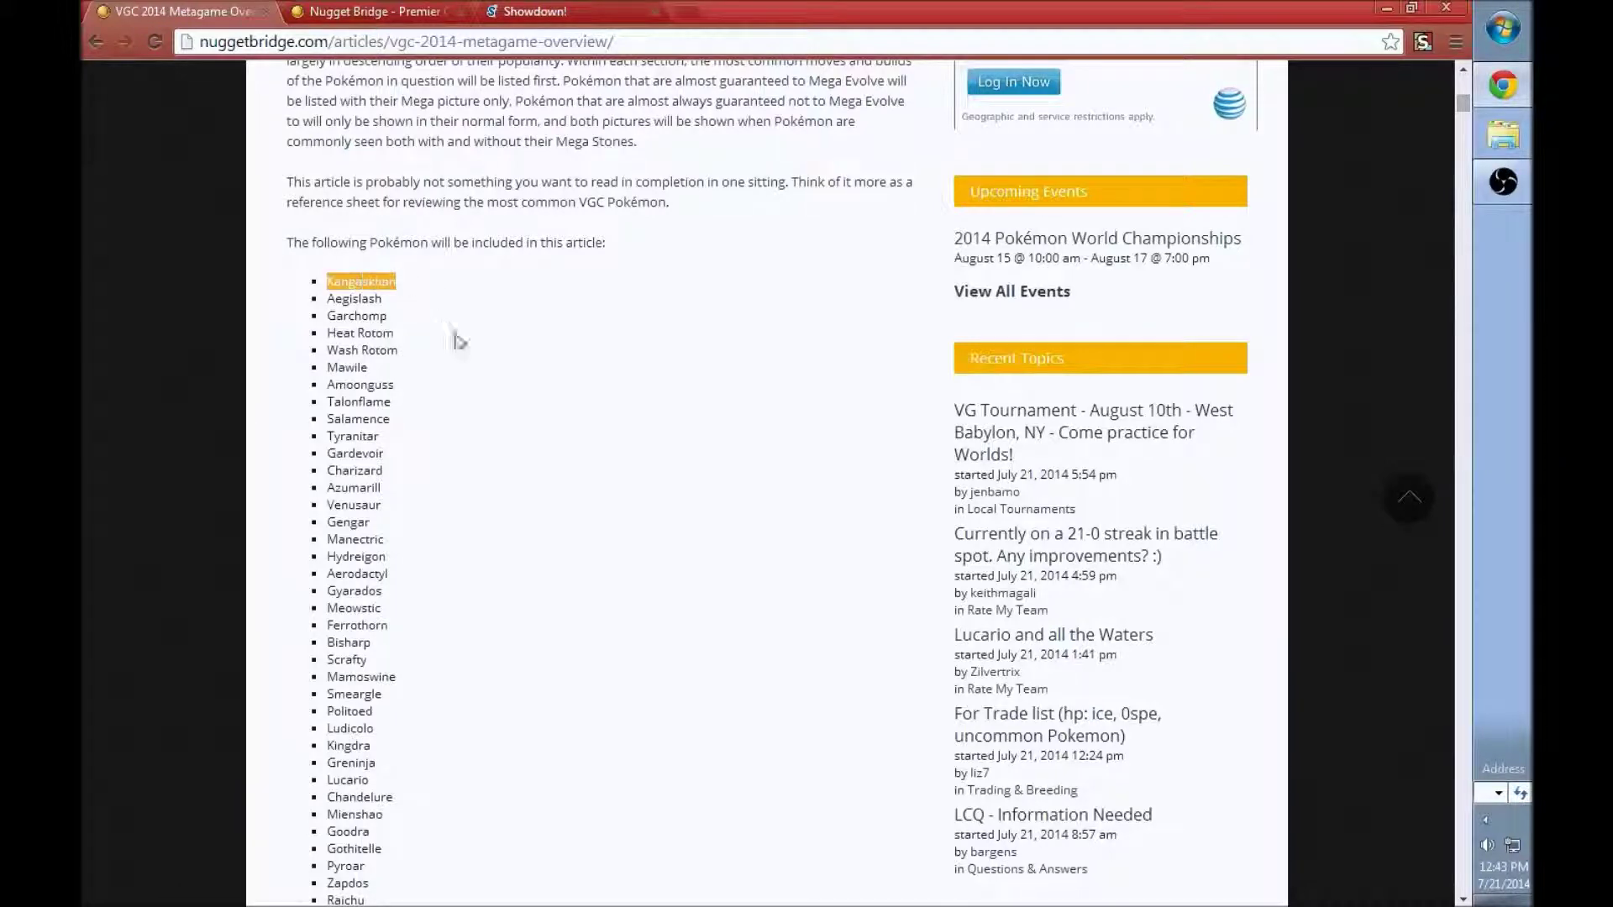
{"action": "scroll", "coordinate": [459, 387], "scroll_direction": "down", "scroll_amount": 5}
{"action": "double_click", "coordinate": [353, 703]}
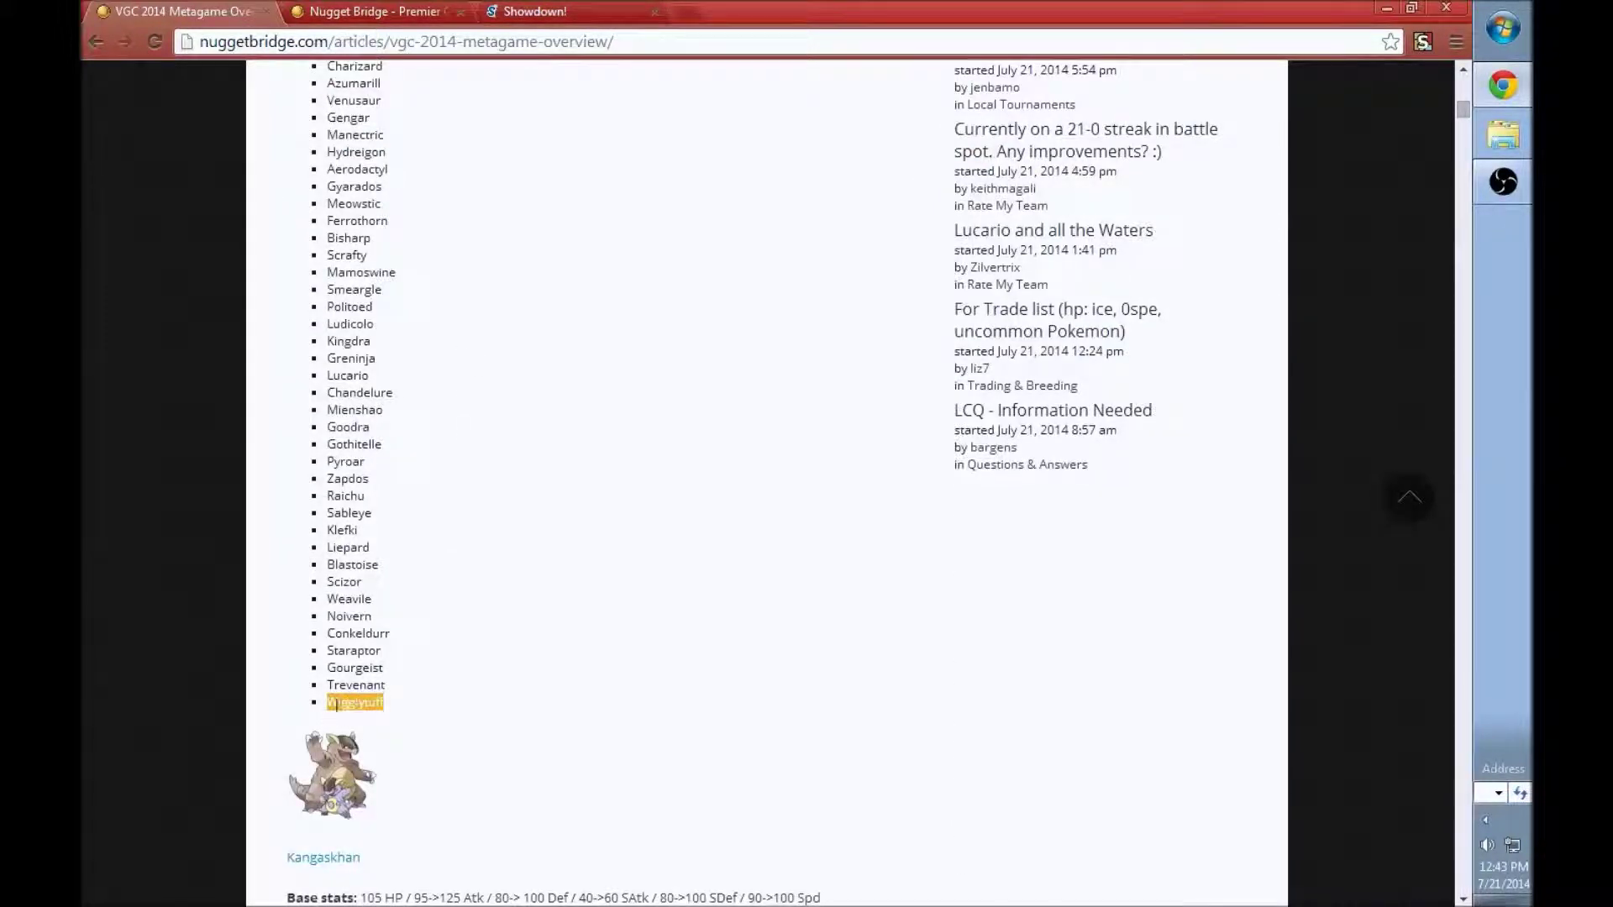
{"action": "scroll", "coordinate": [454, 461], "scroll_direction": "up", "scroll_amount": 1}
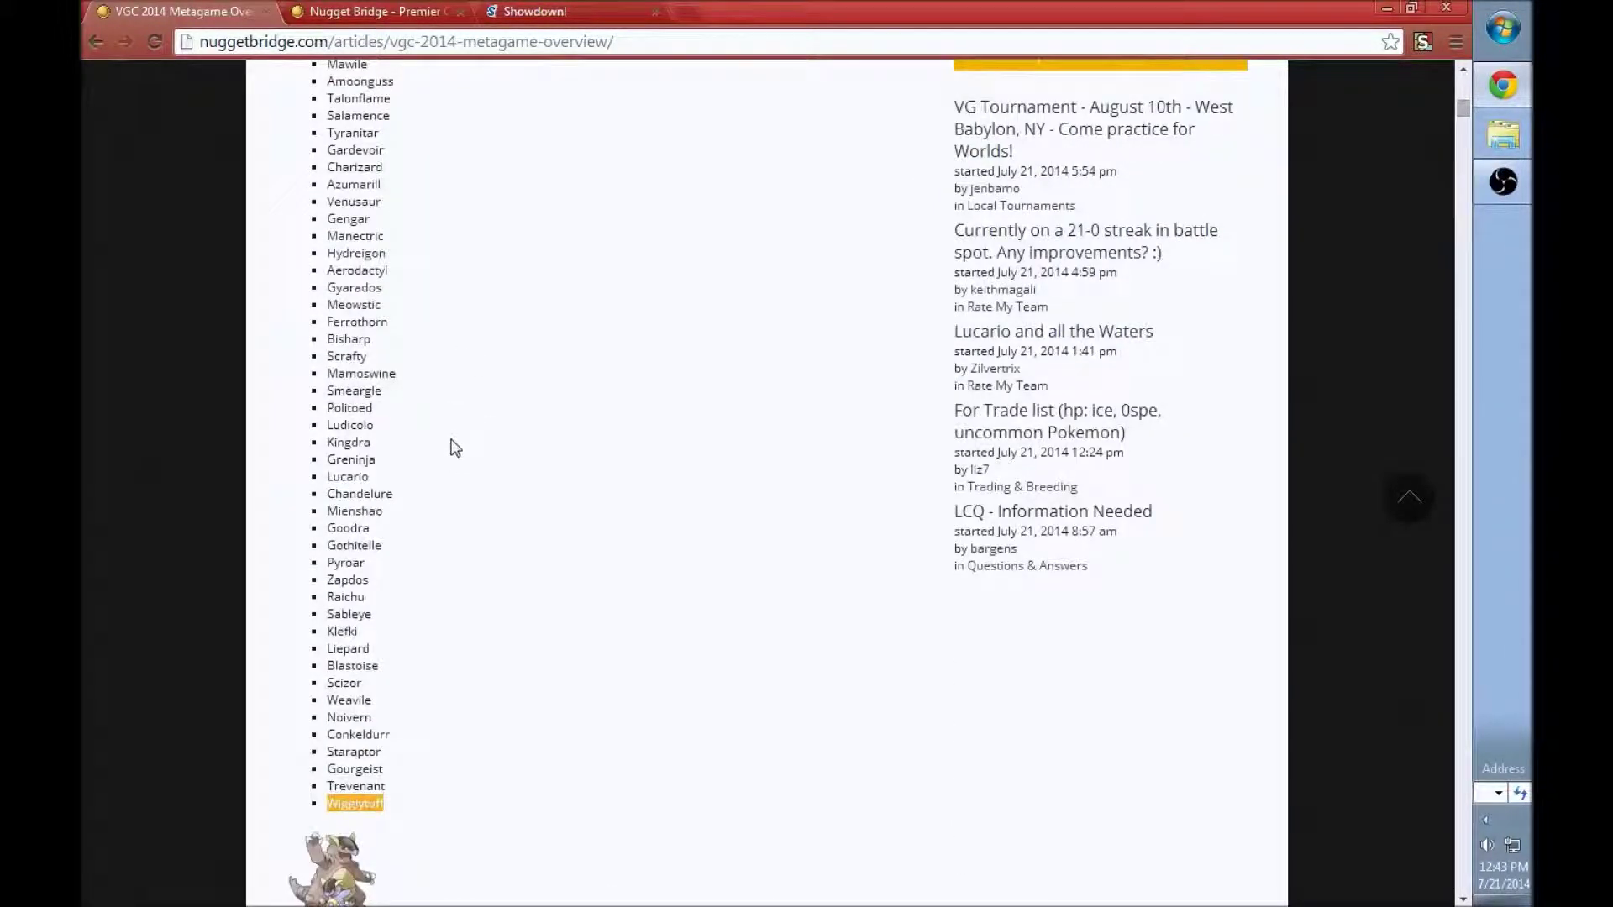
Review the Kangaskhan entry's base stats, description and typical builds, highlighting its key moves along the way
{"action": "scroll", "coordinate": [452, 449], "scroll_direction": "down", "scroll_amount": 7}
{"action": "scroll", "coordinate": [336, 390], "scroll_direction": "down", "scroll_amount": 1}
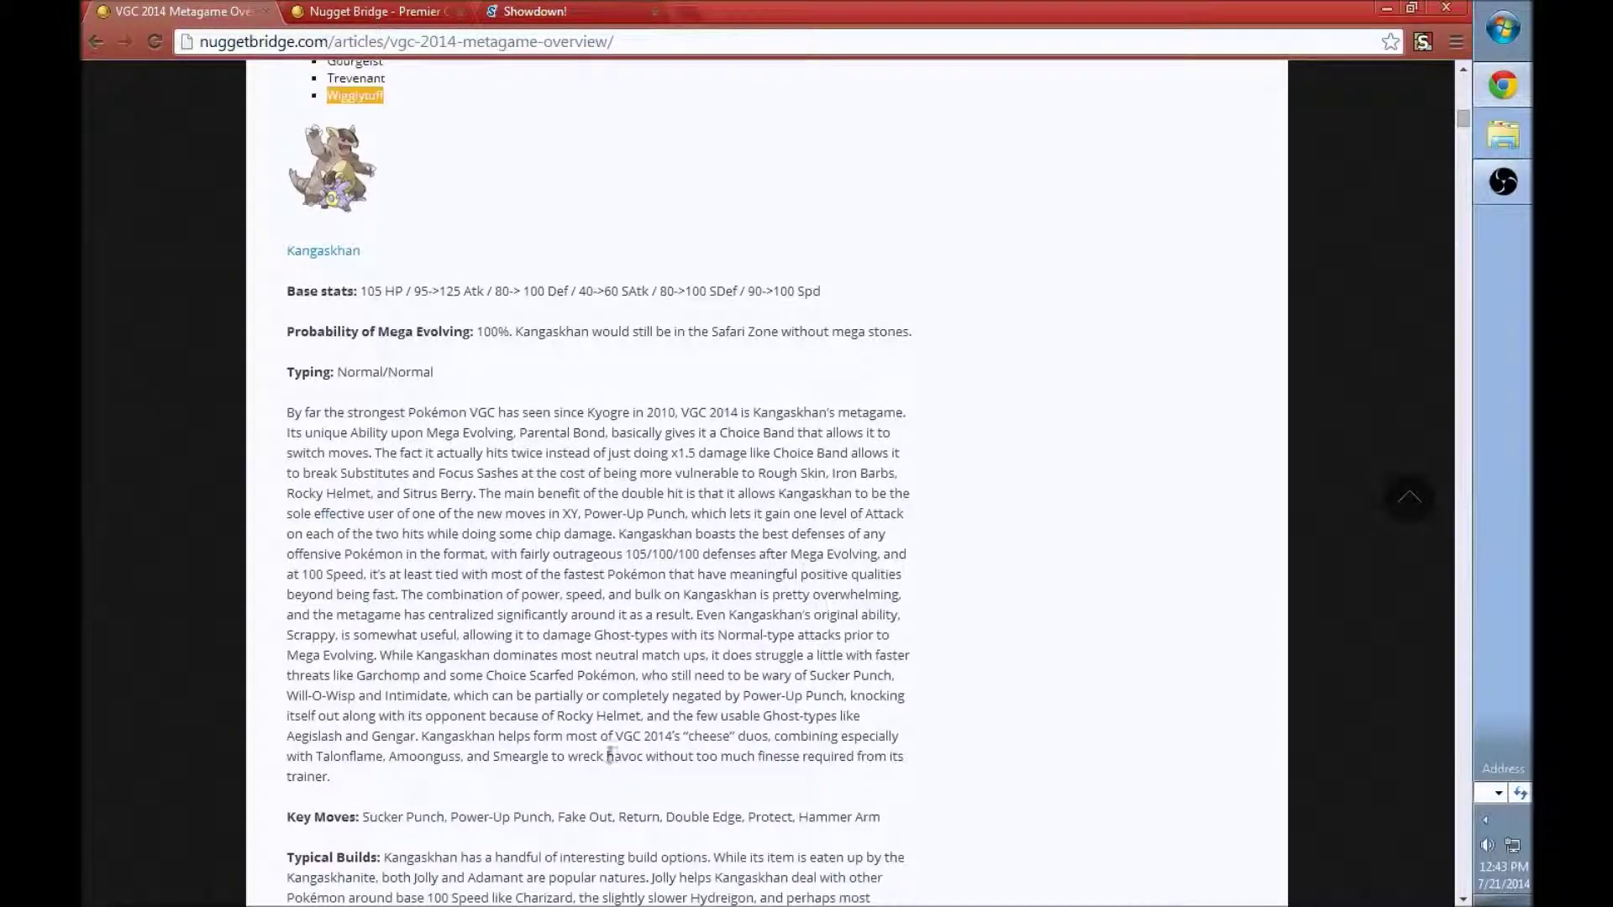
{"action": "left_click_drag", "start_coordinate": [377, 816], "coordinate": [882, 822]}
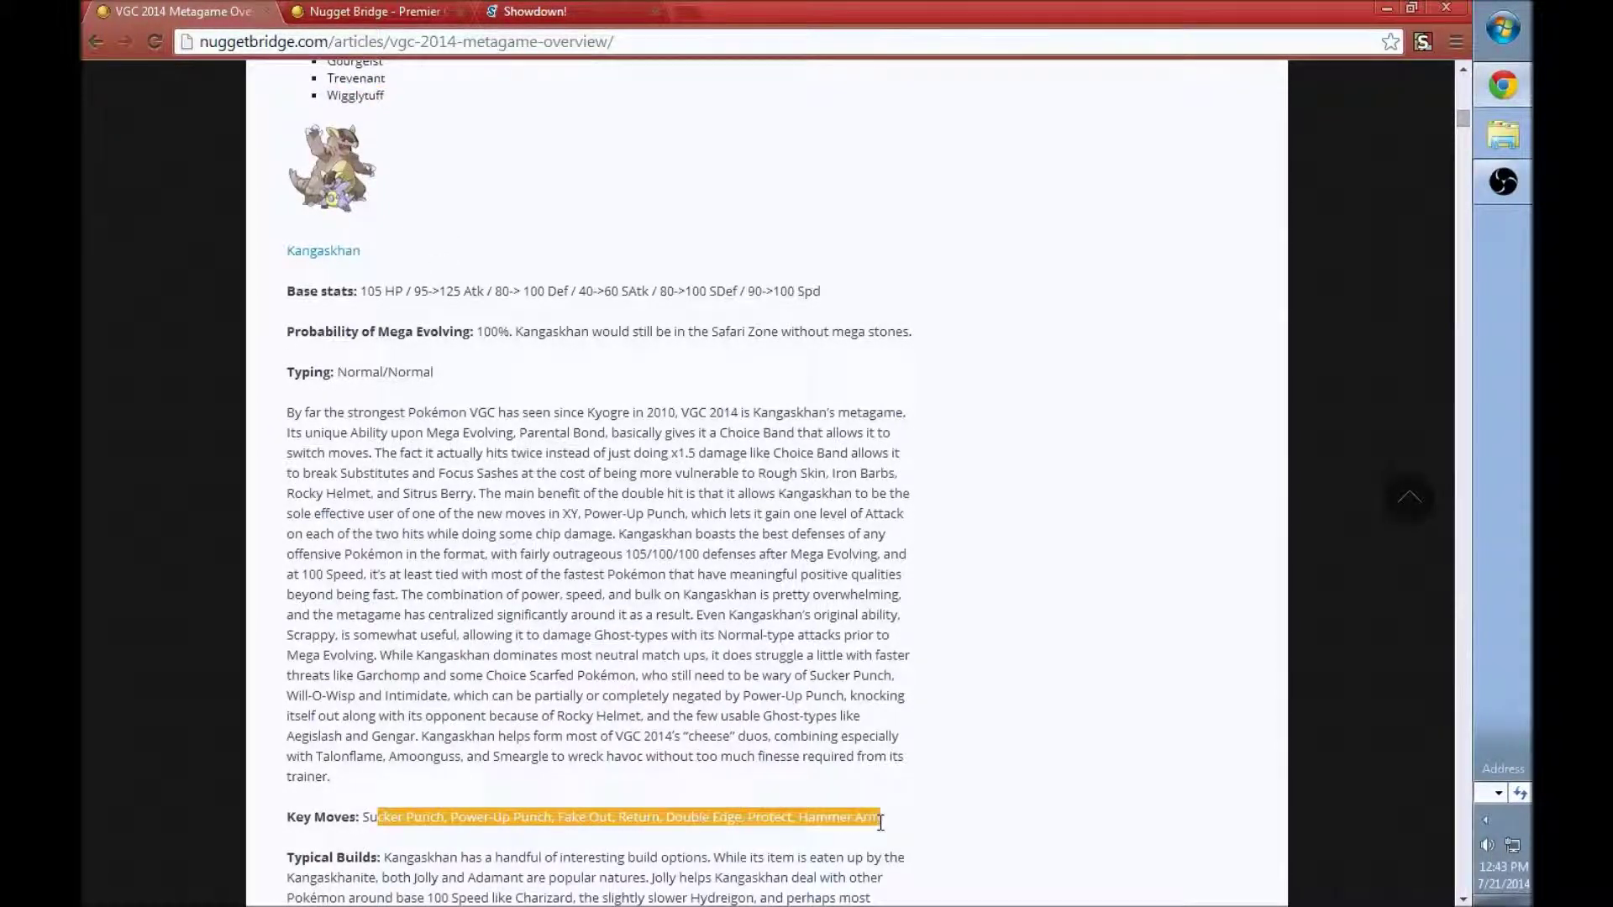
{"action": "left_click", "coordinate": [932, 794]}
{"action": "scroll", "coordinate": [930, 790], "scroll_direction": "down", "scroll_amount": 3}
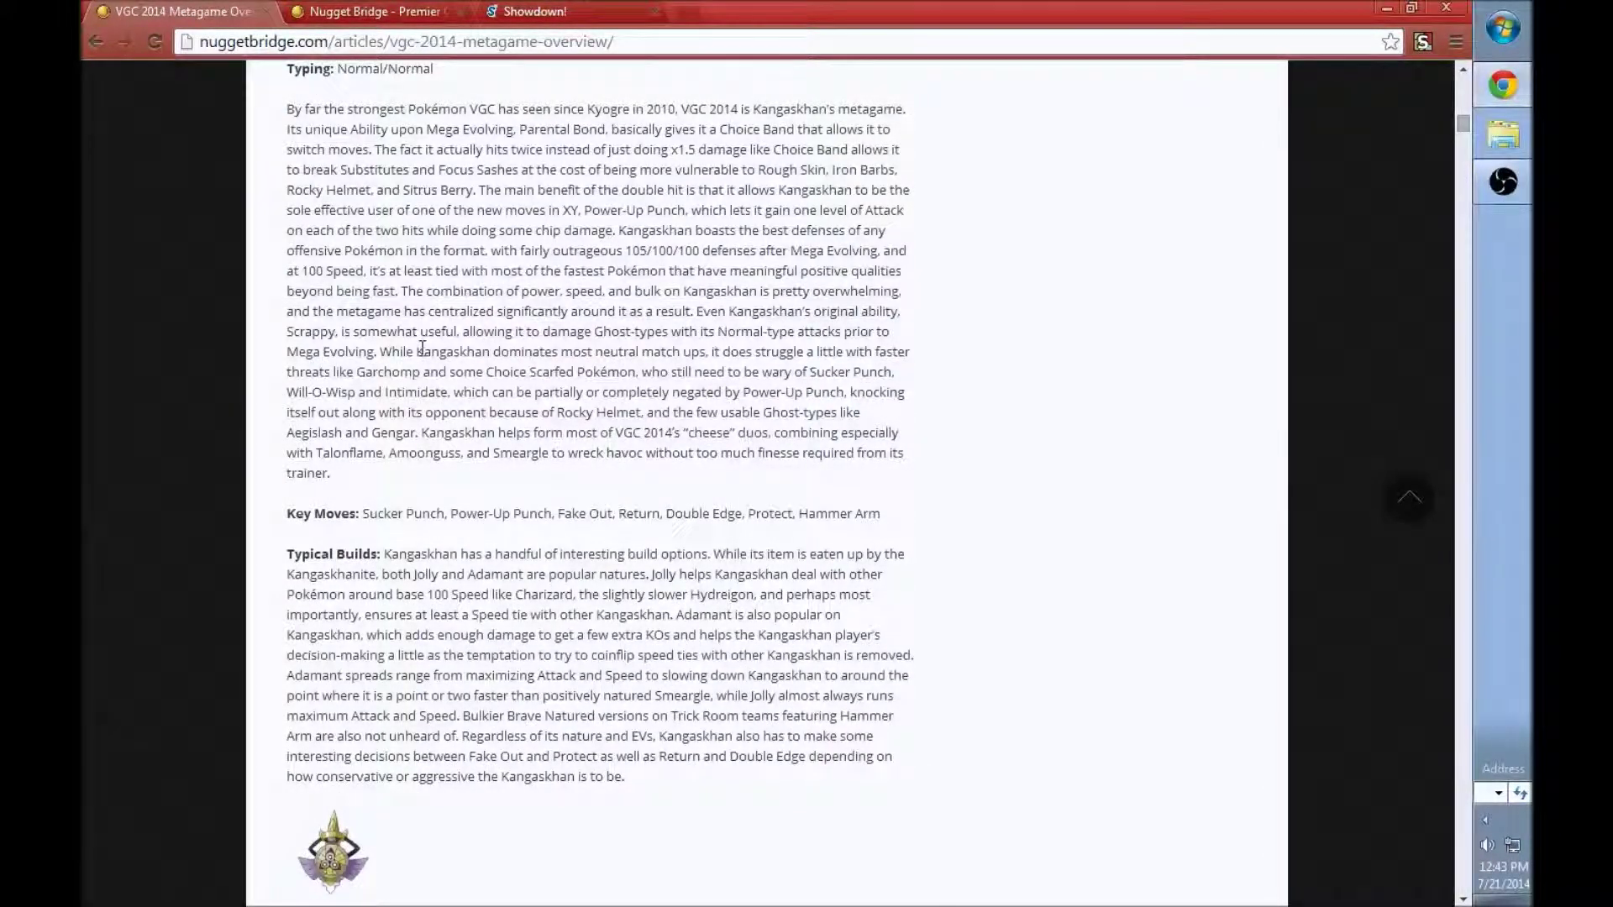
{"action": "scroll", "coordinate": [412, 453], "scroll_direction": "up", "scroll_amount": 3}
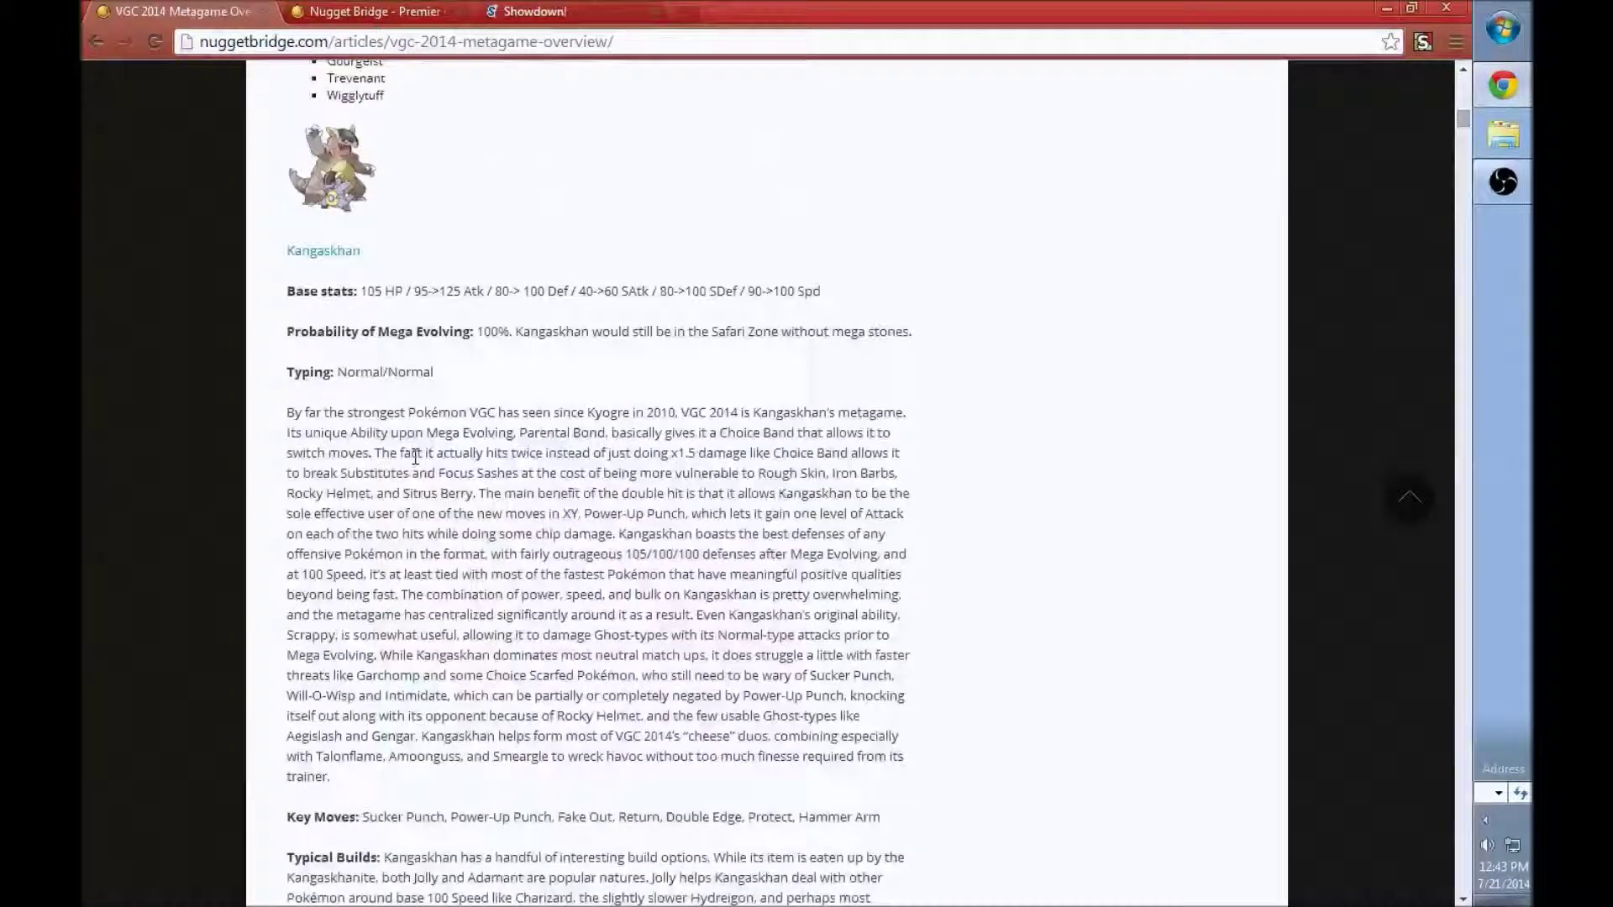
{"action": "scroll", "coordinate": [415, 457], "scroll_direction": "up", "scroll_amount": 2}
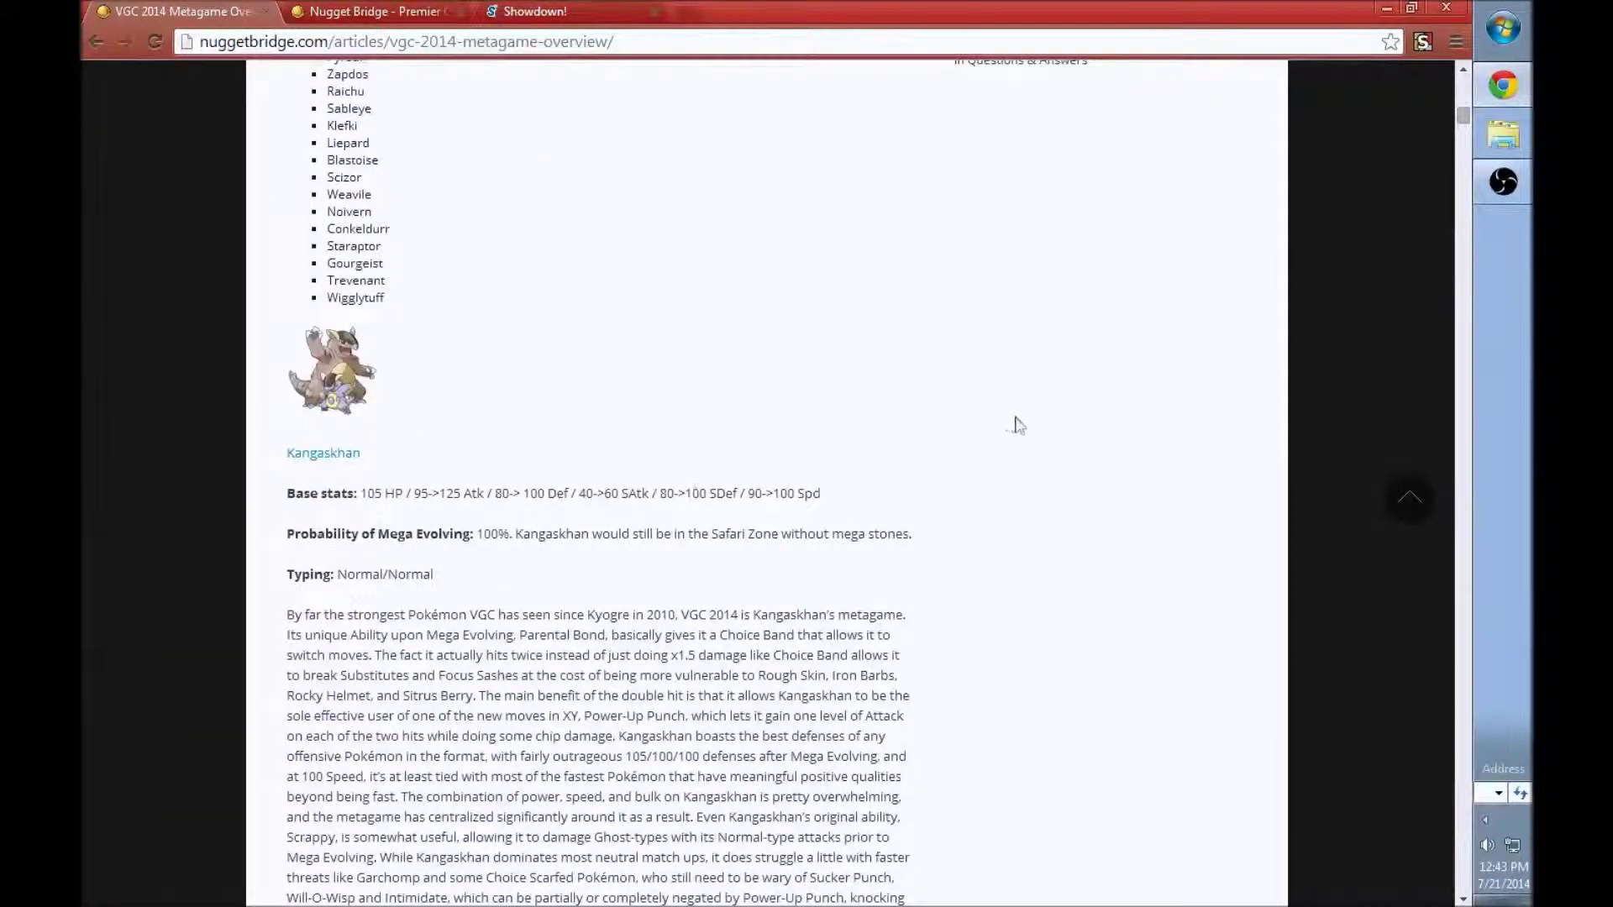
Review the Salamence entry, highlighting the typical build phrase "Nearly always uses Choice Scarf" and its key moves, including Flamethrower
{"action": "scroll", "coordinate": [741, 725], "scroll_direction": "down", "scroll_amount": 20}
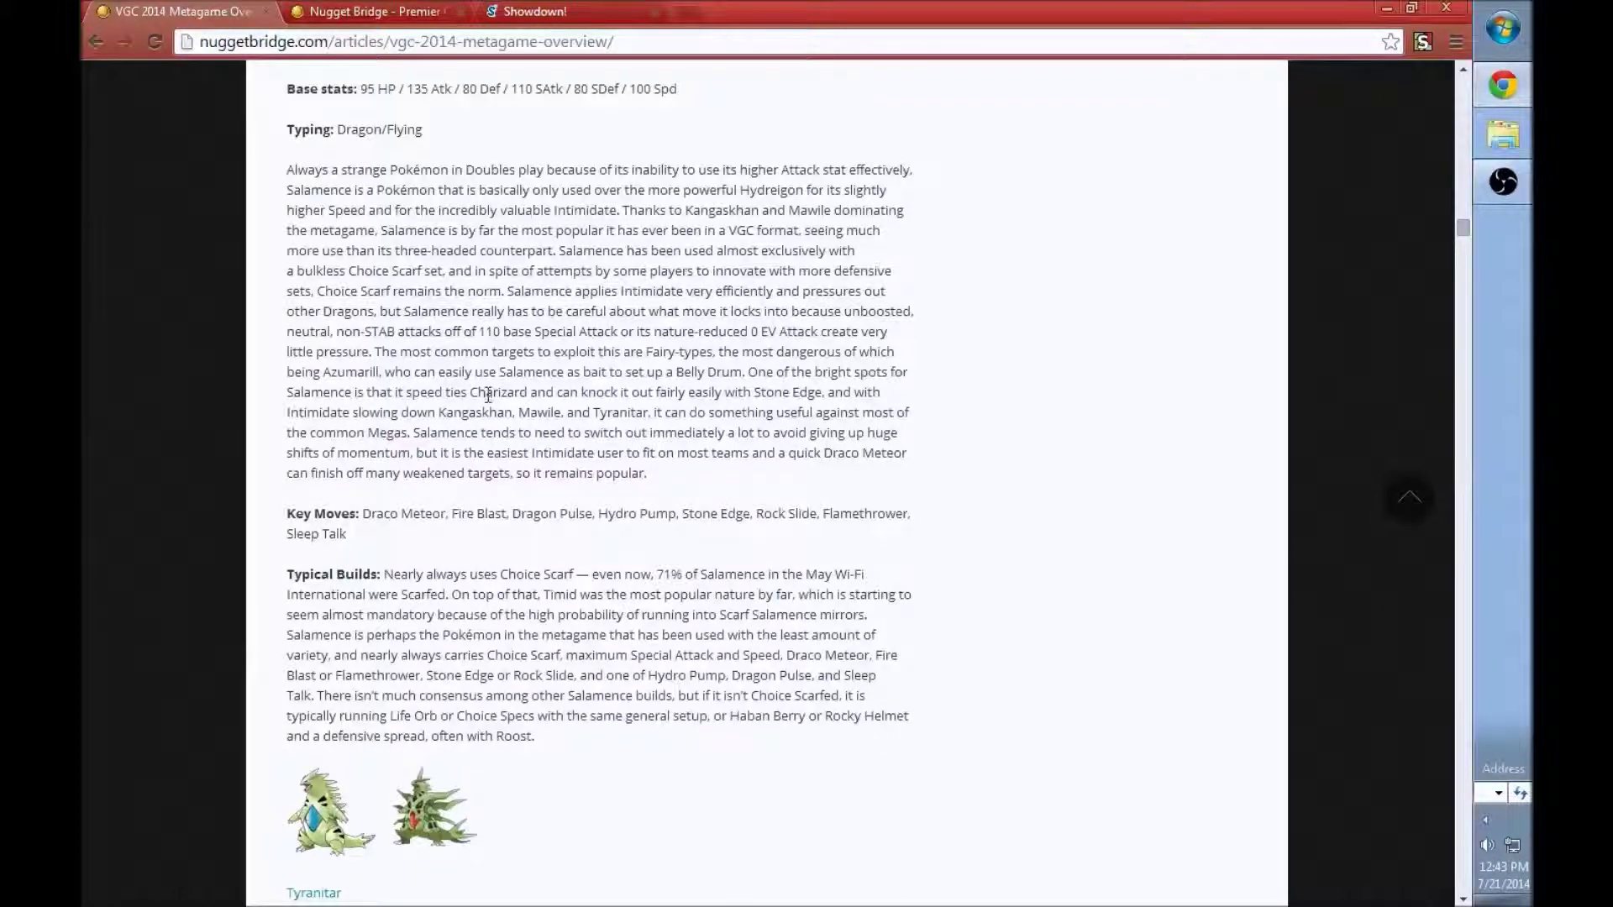
{"action": "left_click_drag", "start_coordinate": [385, 575], "coordinate": [582, 569]}
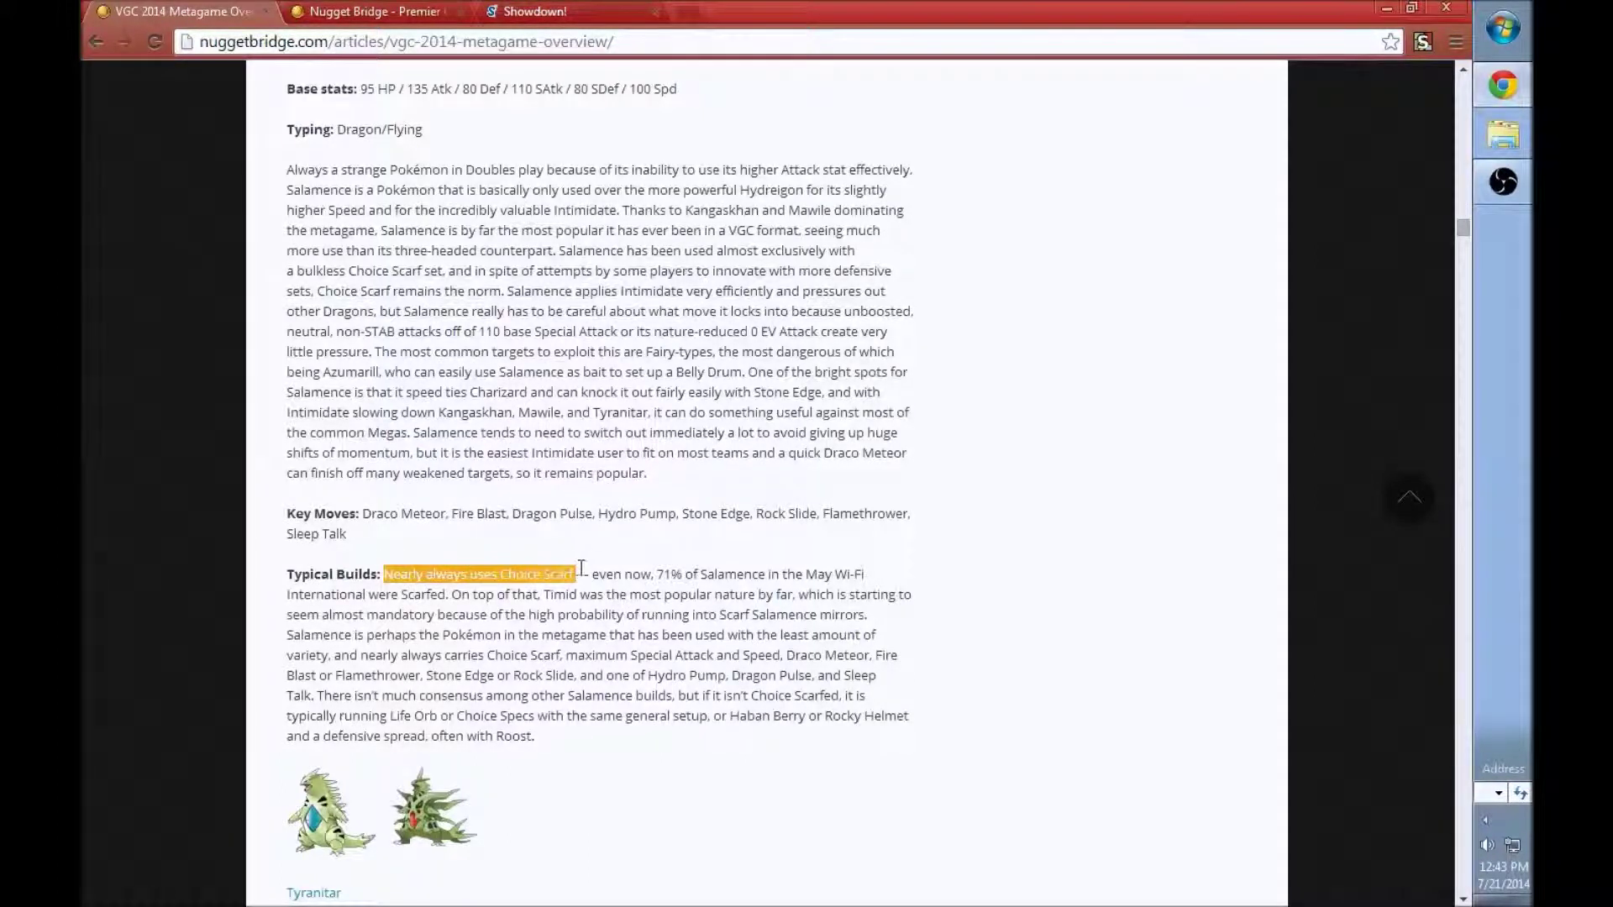
{"action": "left_click_drag", "start_coordinate": [384, 514], "coordinate": [614, 536]}
{"action": "left_click", "coordinate": [681, 517]}
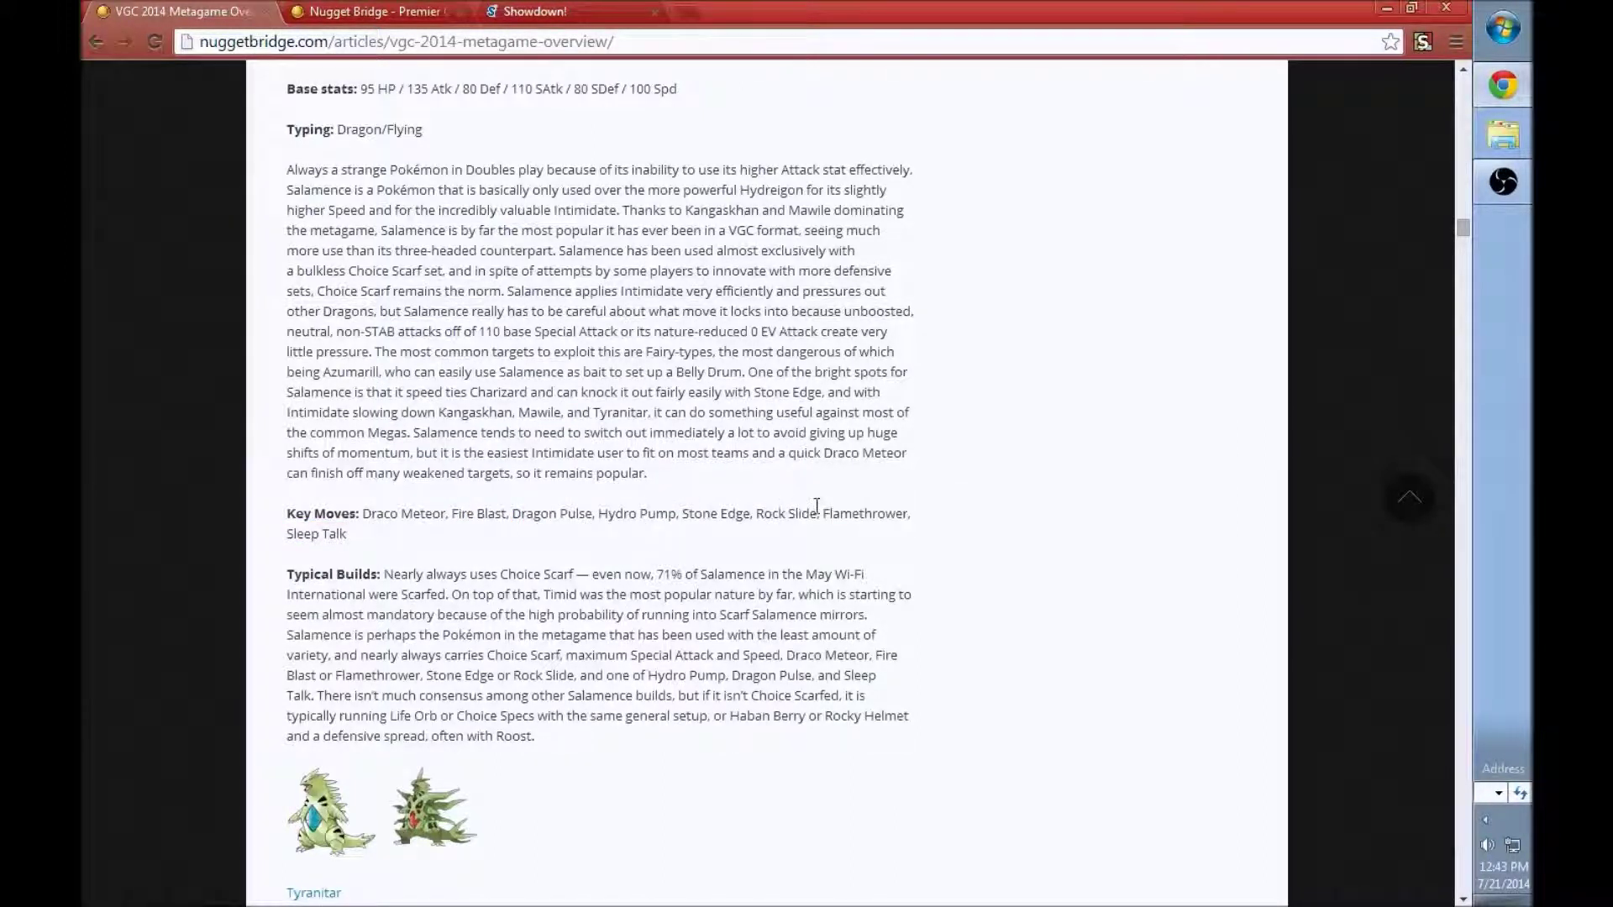
{"action": "left_click_drag", "start_coordinate": [829, 511], "coordinate": [895, 507]}
{"action": "scroll", "coordinate": [548, 580], "scroll_direction": "down", "scroll_amount": 1}
Return to the article's introduction and the list of Pokémon it covers
{"action": "scroll", "coordinate": [542, 580], "scroll_direction": "up", "scroll_amount": 15}
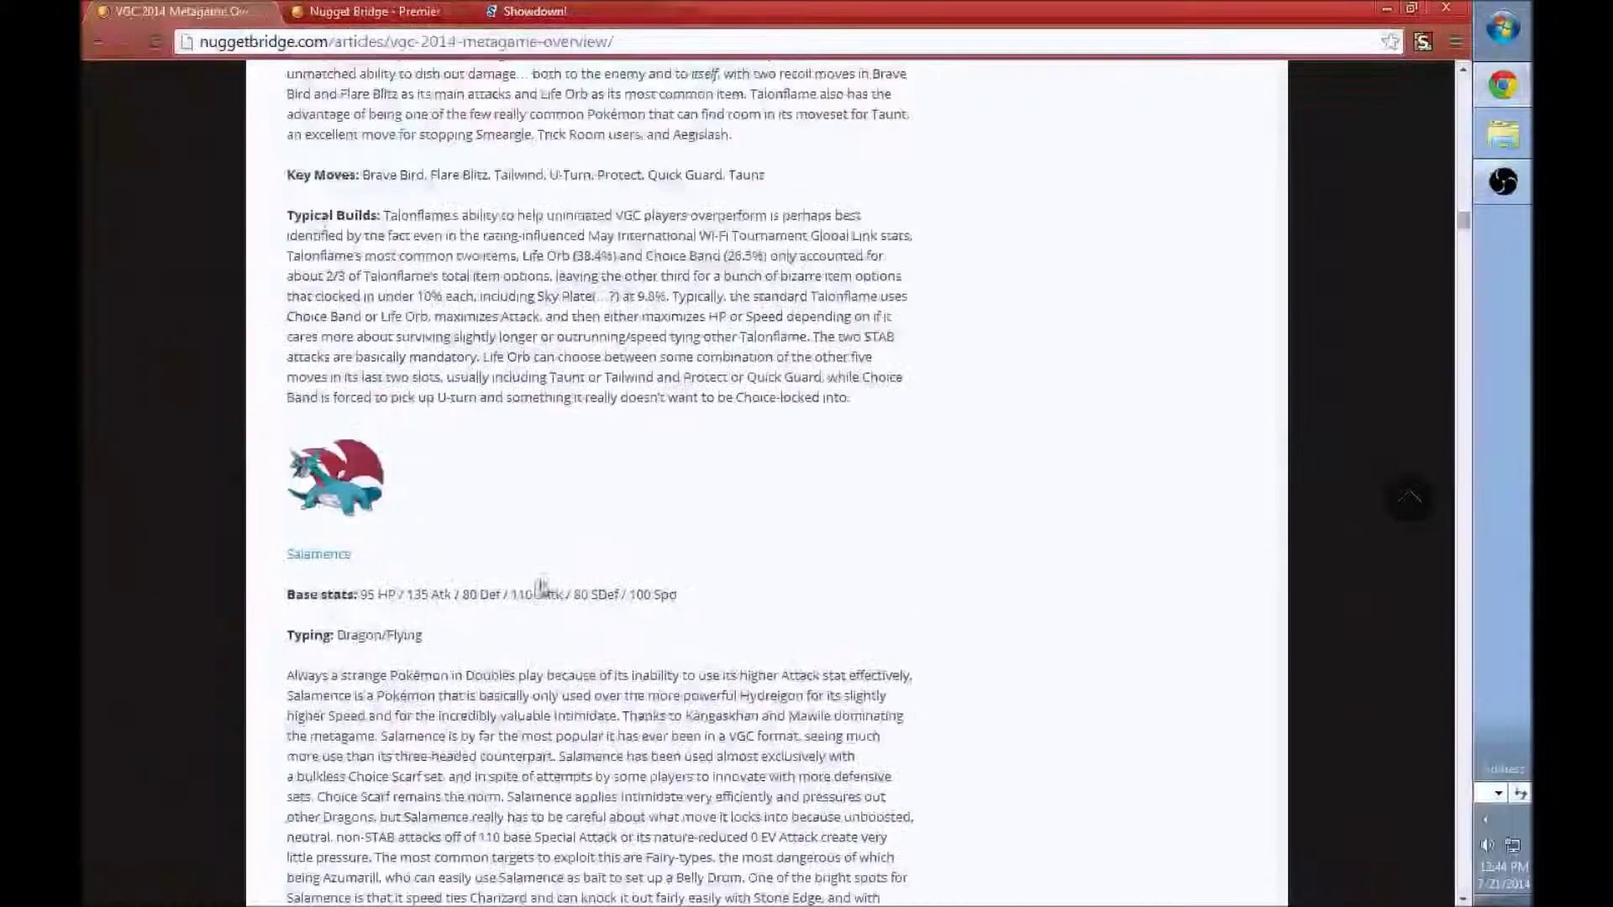
{"action": "scroll", "coordinate": [534, 579], "scroll_direction": "down", "scroll_amount": 5}
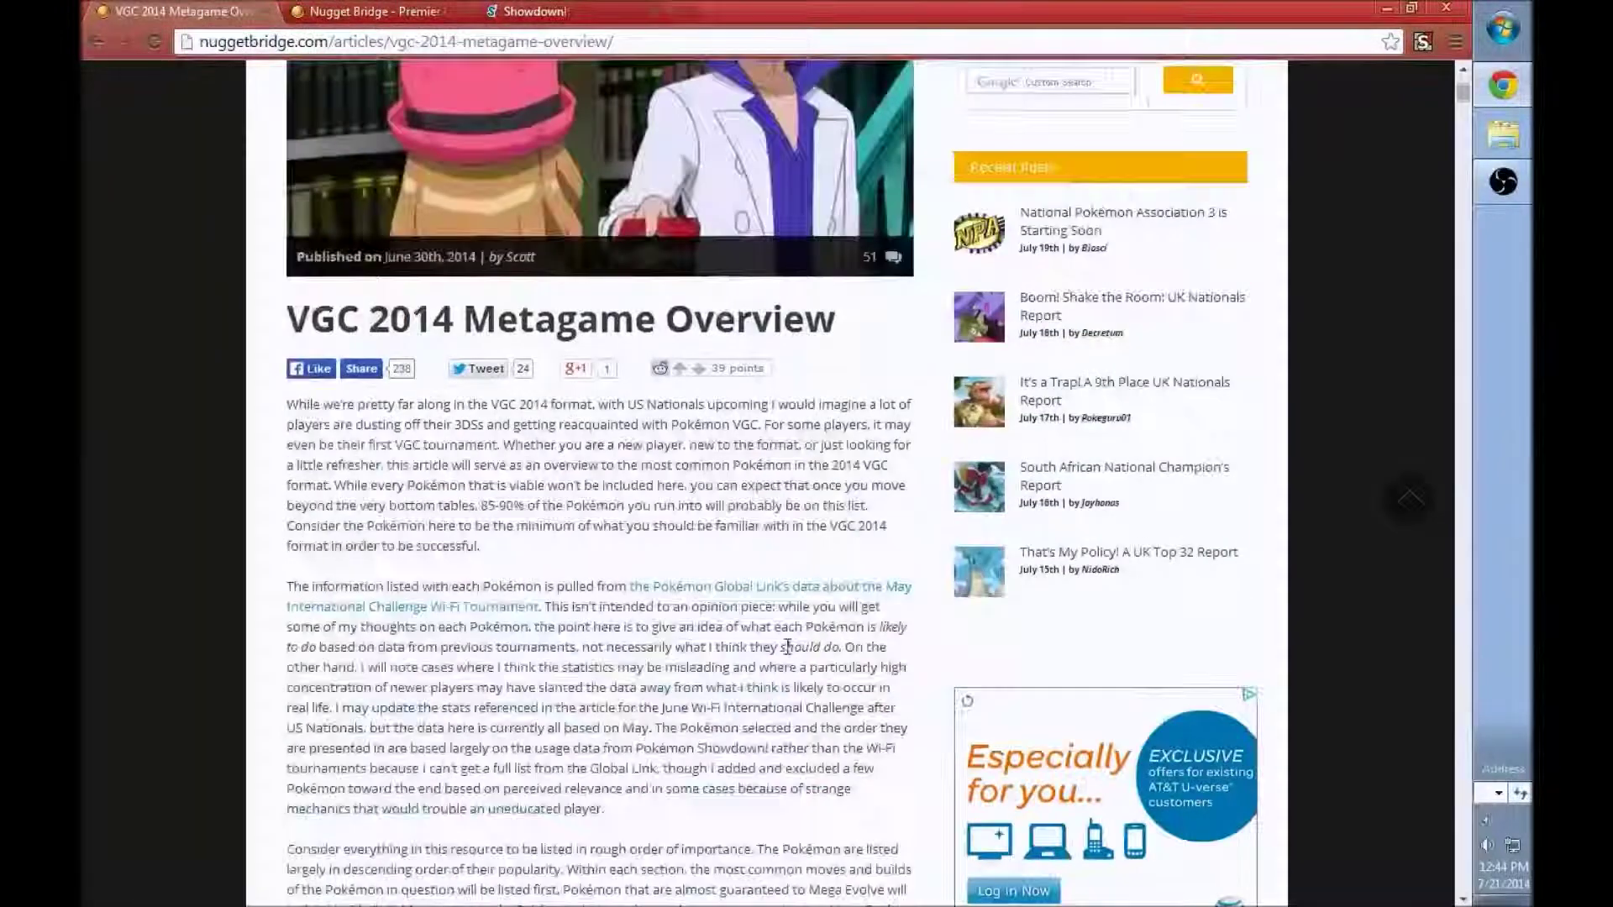
{"action": "scroll", "coordinate": [786, 654], "scroll_direction": "down", "scroll_amount": 3}
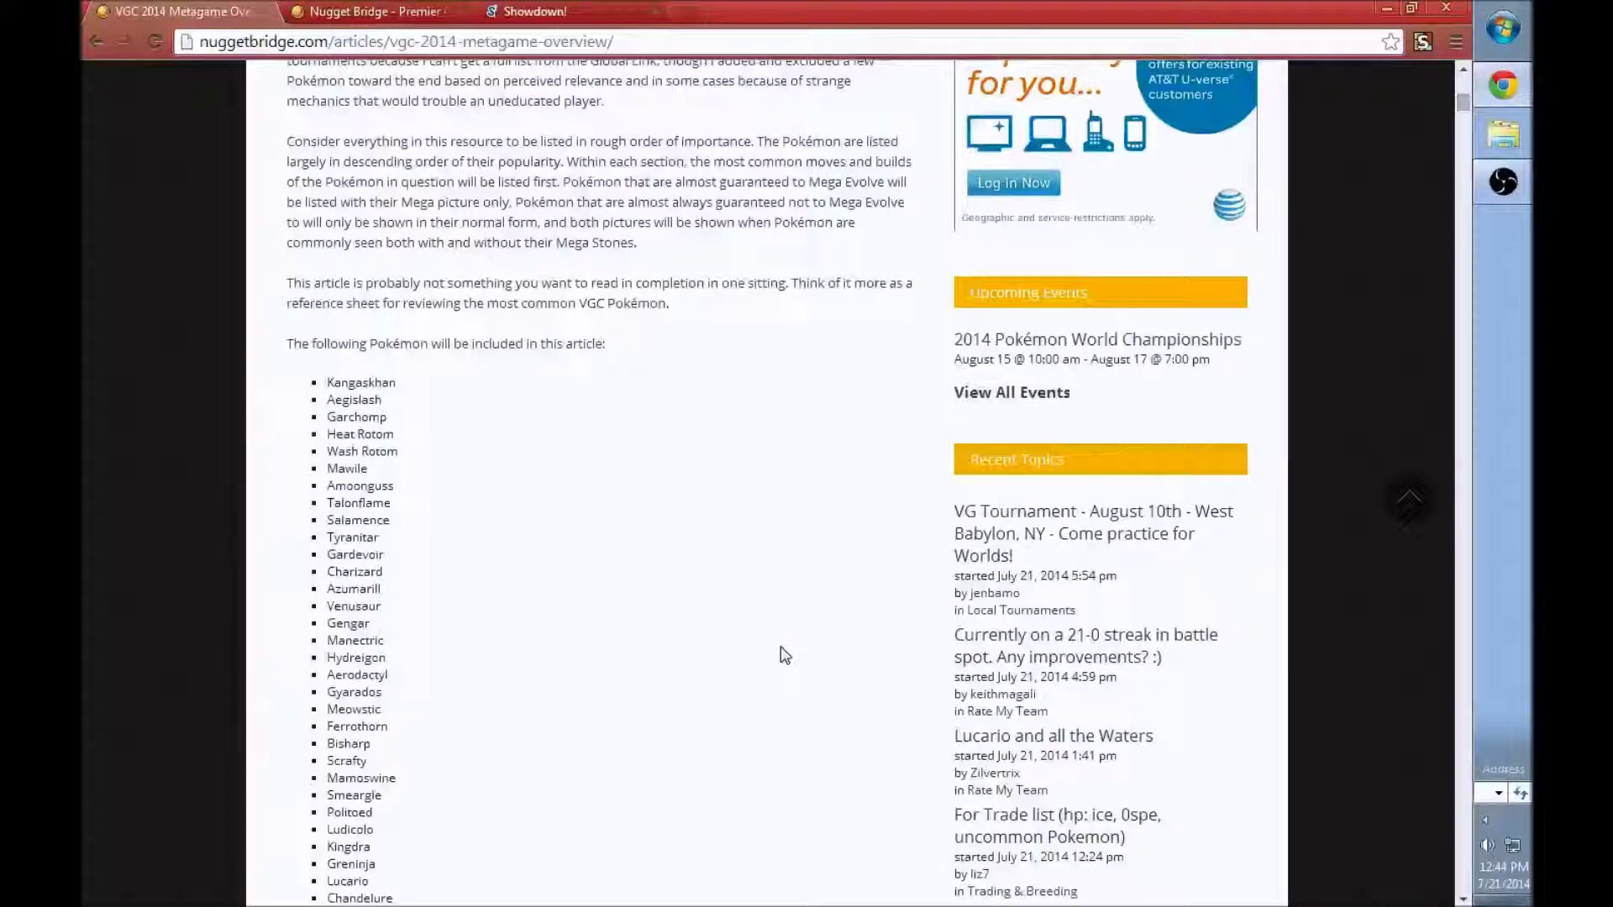
Look through the Kangaskhan and Aegislash entries, including their base stats, key moves and typical builds
{"action": "scroll", "coordinate": [781, 654], "scroll_direction": "down", "scroll_amount": 6}
{"action": "scroll", "coordinate": [757, 661], "scroll_direction": "down", "scroll_amount": 7}
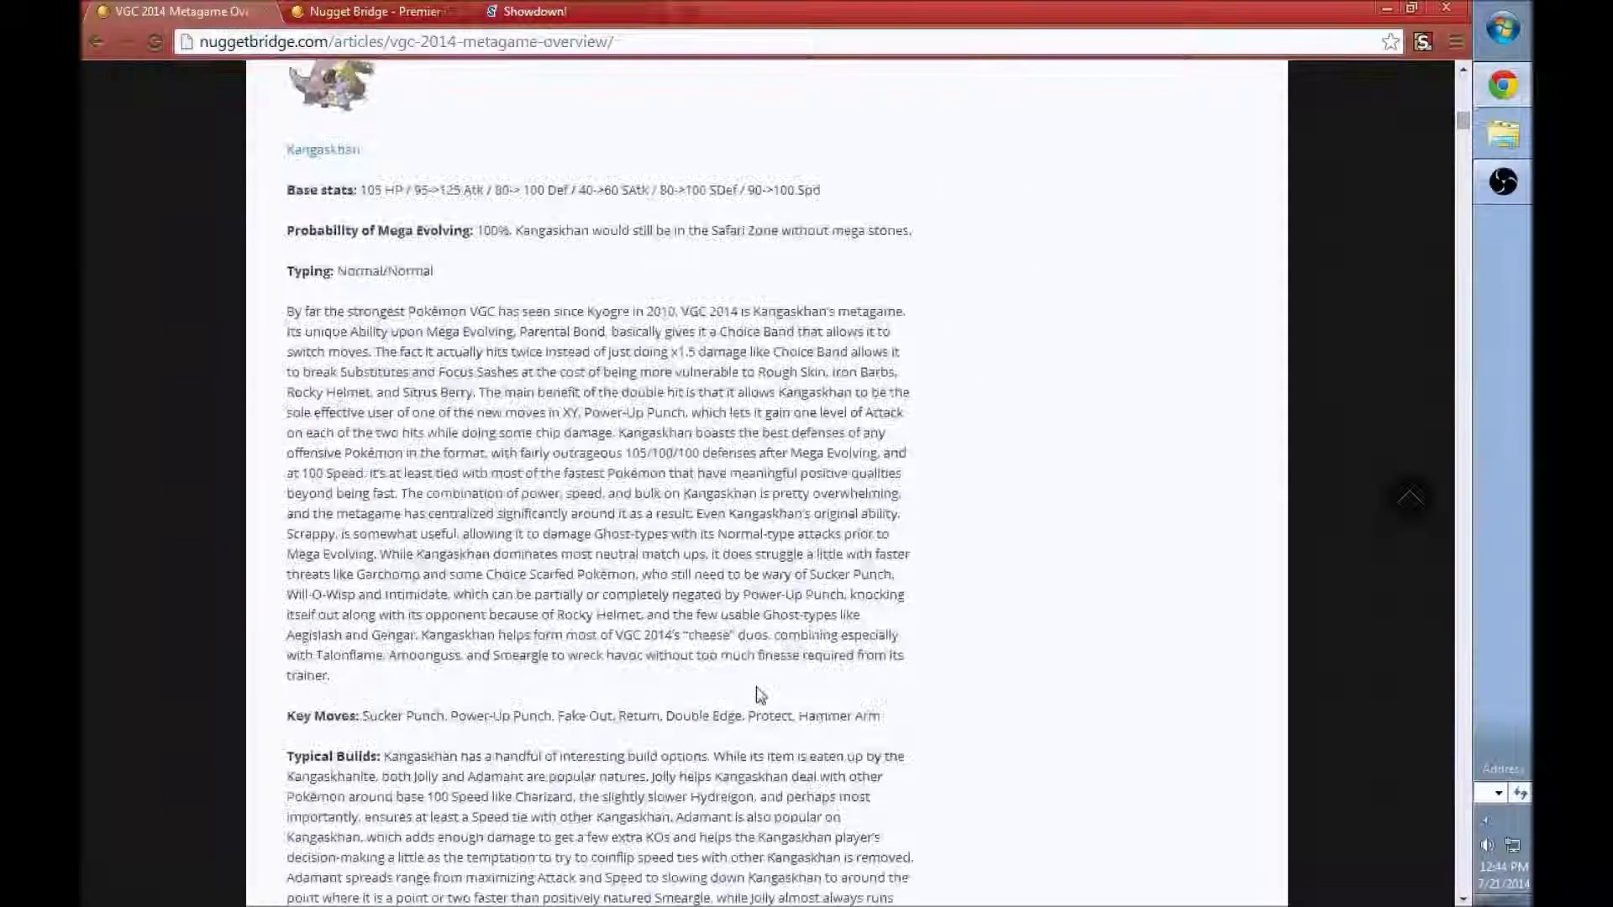
{"action": "scroll", "coordinate": [758, 697], "scroll_direction": "down", "scroll_amount": 2}
{"action": "scroll", "coordinate": [759, 697], "scroll_direction": "down", "scroll_amount": 10}
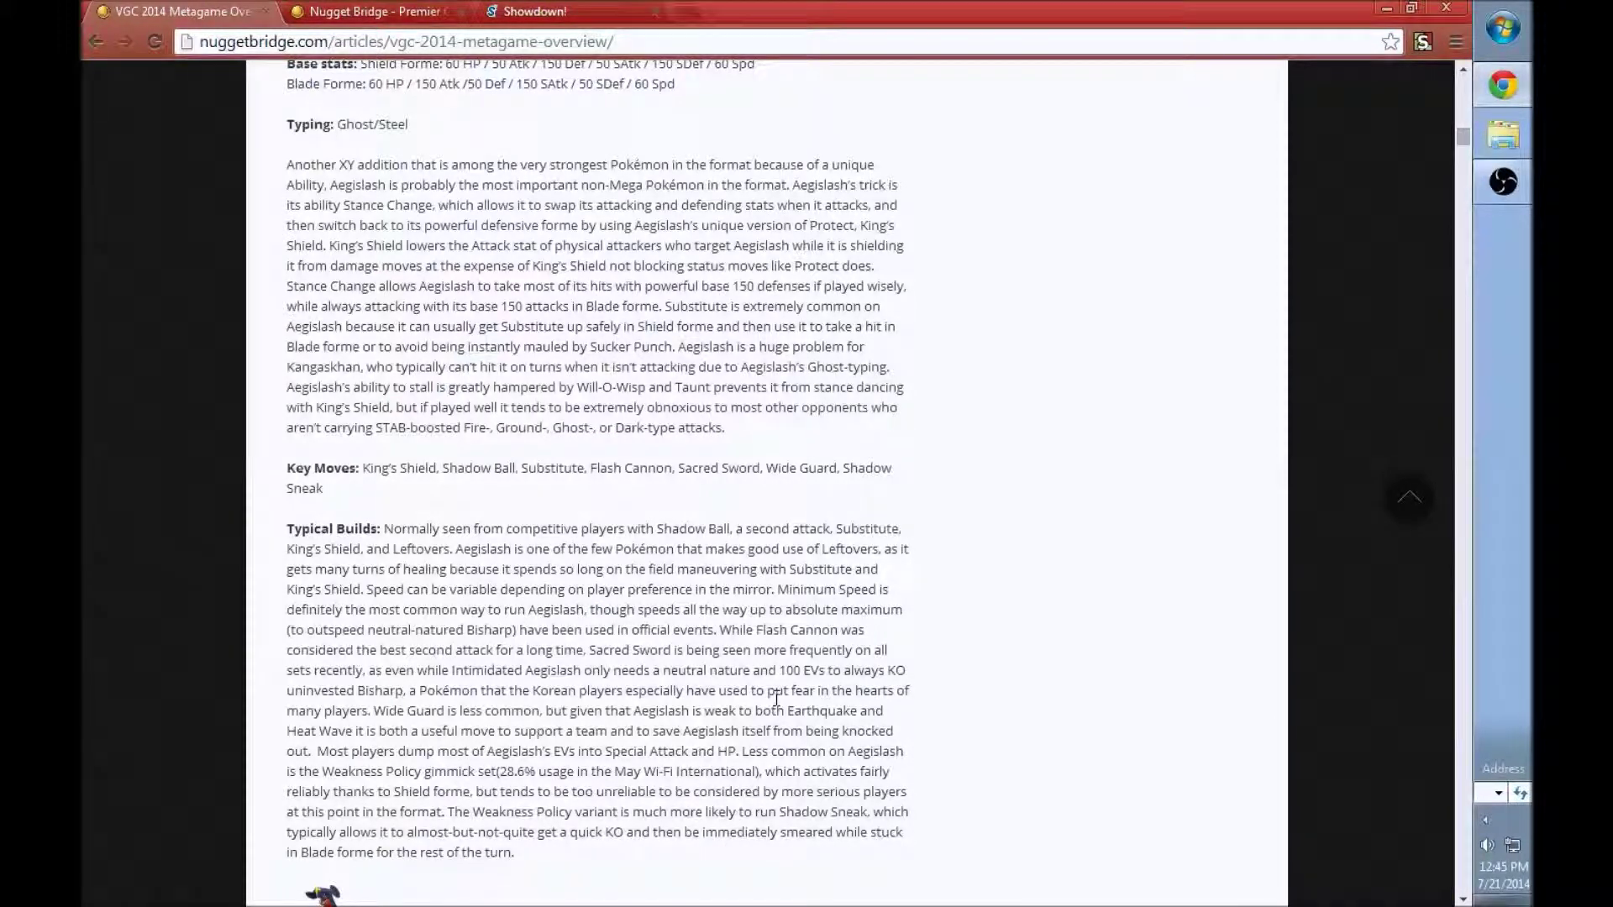
{"action": "scroll", "coordinate": [706, 684], "scroll_direction": "up", "scroll_amount": 6}
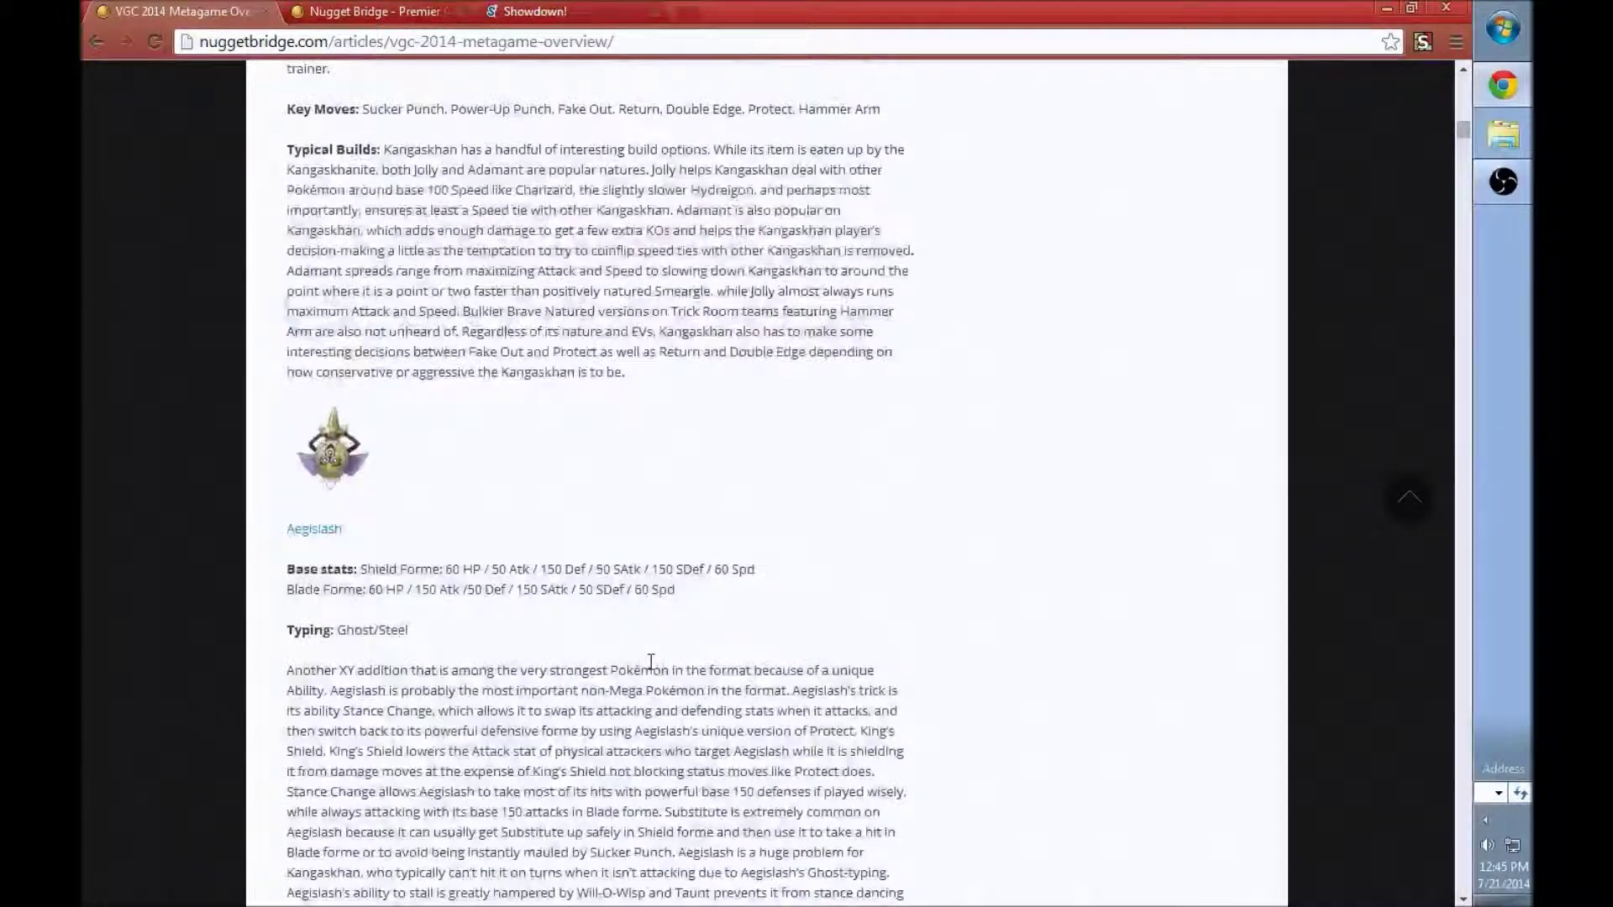
{"action": "scroll", "coordinate": [651, 662], "scroll_direction": "down", "scroll_amount": 1}
{"action": "scroll", "coordinate": [529, 647], "scroll_direction": "down", "scroll_amount": 1}
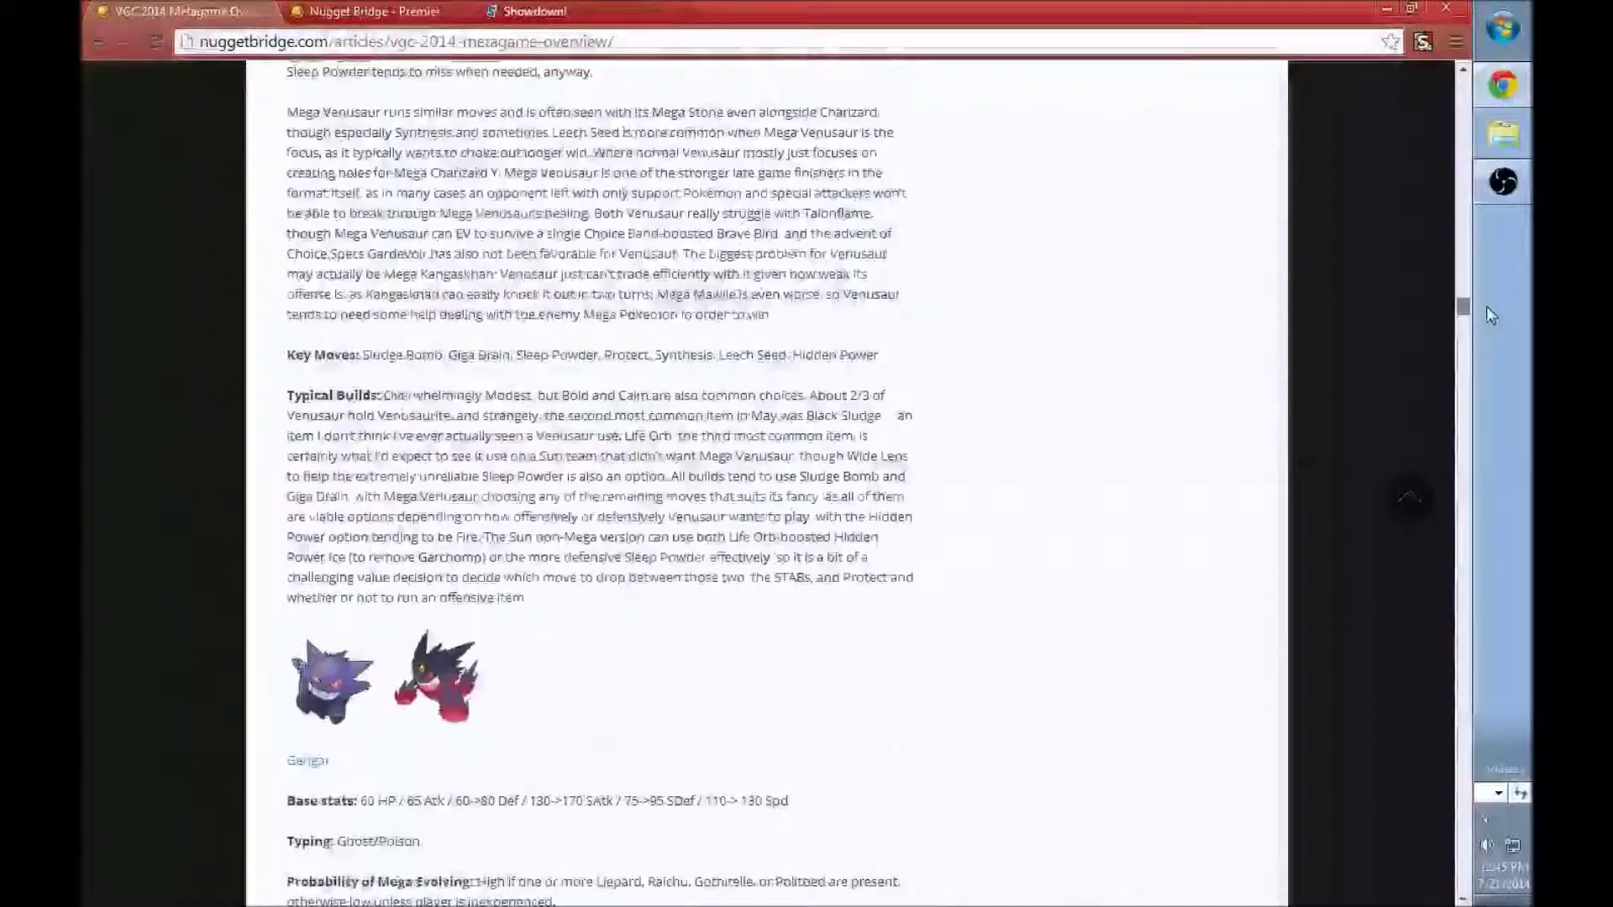
Skim the further Pokémon entries in the article, from Gengar through Manectric, Aerodactyl and Politoed to Kingdra
{"action": "scroll", "coordinate": [488, 176], "scroll_direction": "up", "scroll_amount": 2}
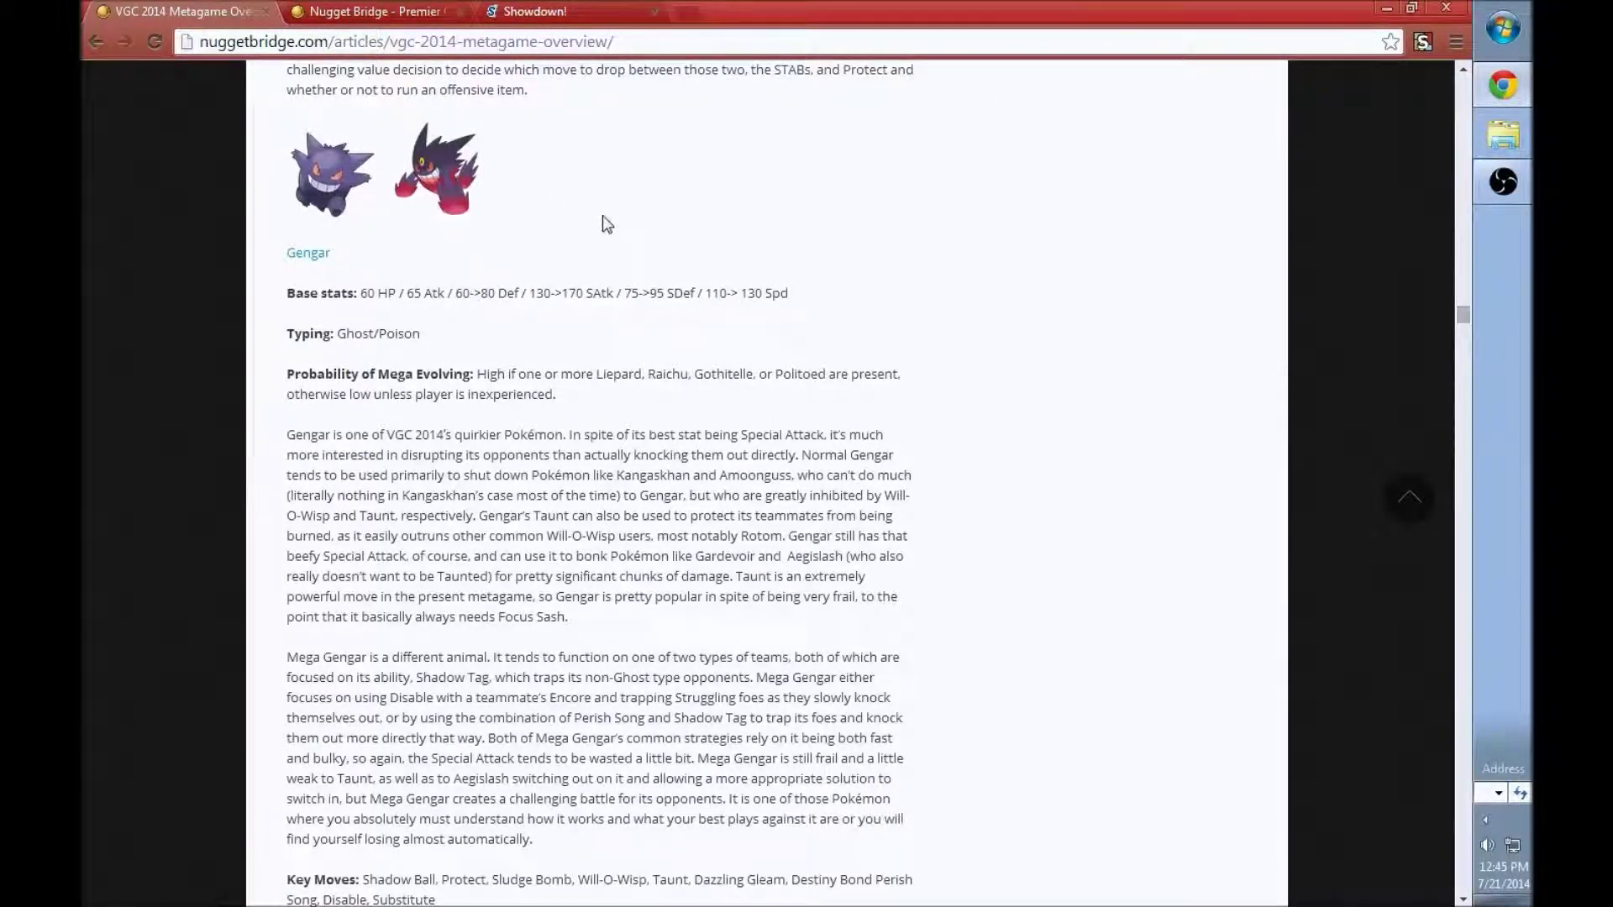
{"action": "scroll", "coordinate": [666, 386], "scroll_direction": "down", "scroll_amount": 20}
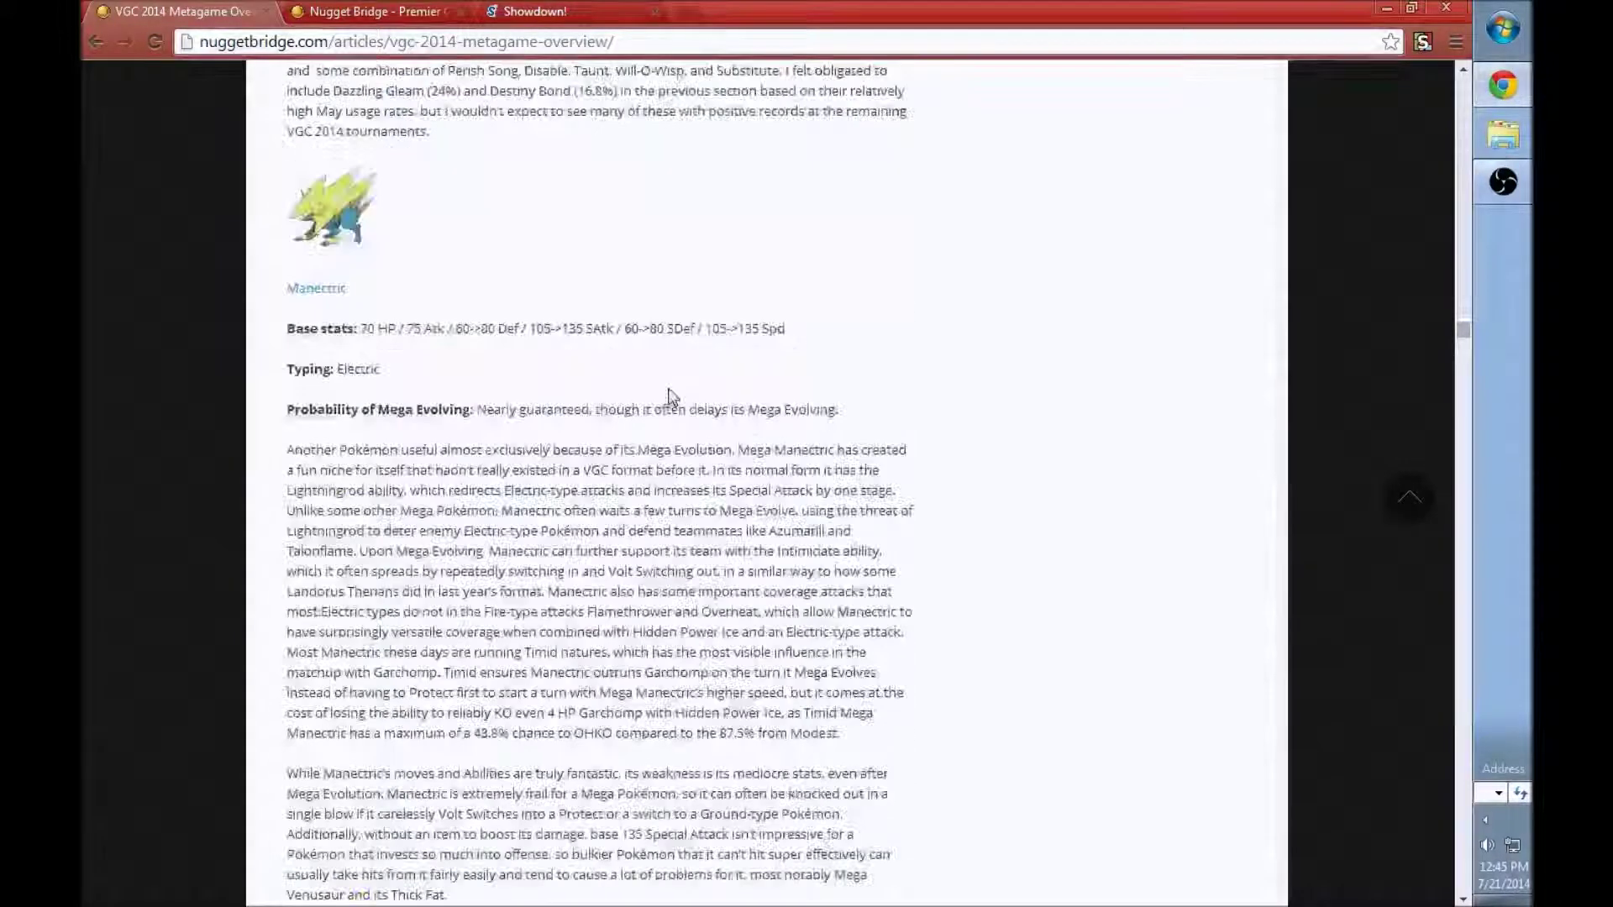
{"action": "scroll", "coordinate": [669, 403], "scroll_direction": "down", "scroll_amount": 20}
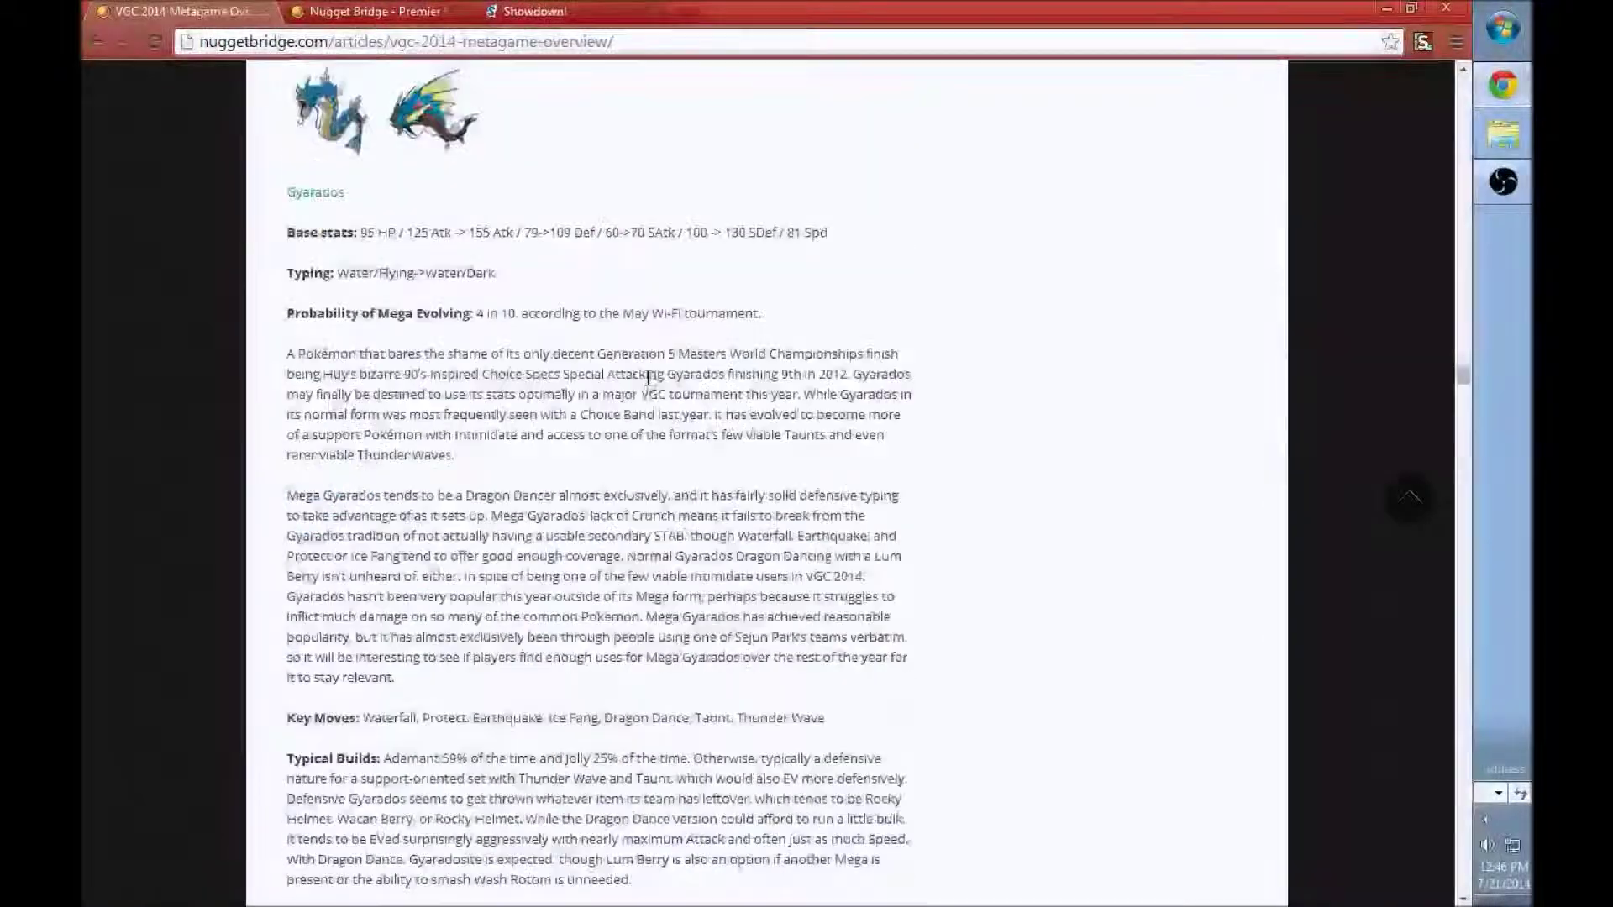
{"action": "scroll", "coordinate": [648, 378], "scroll_direction": "up", "scroll_amount": 2}
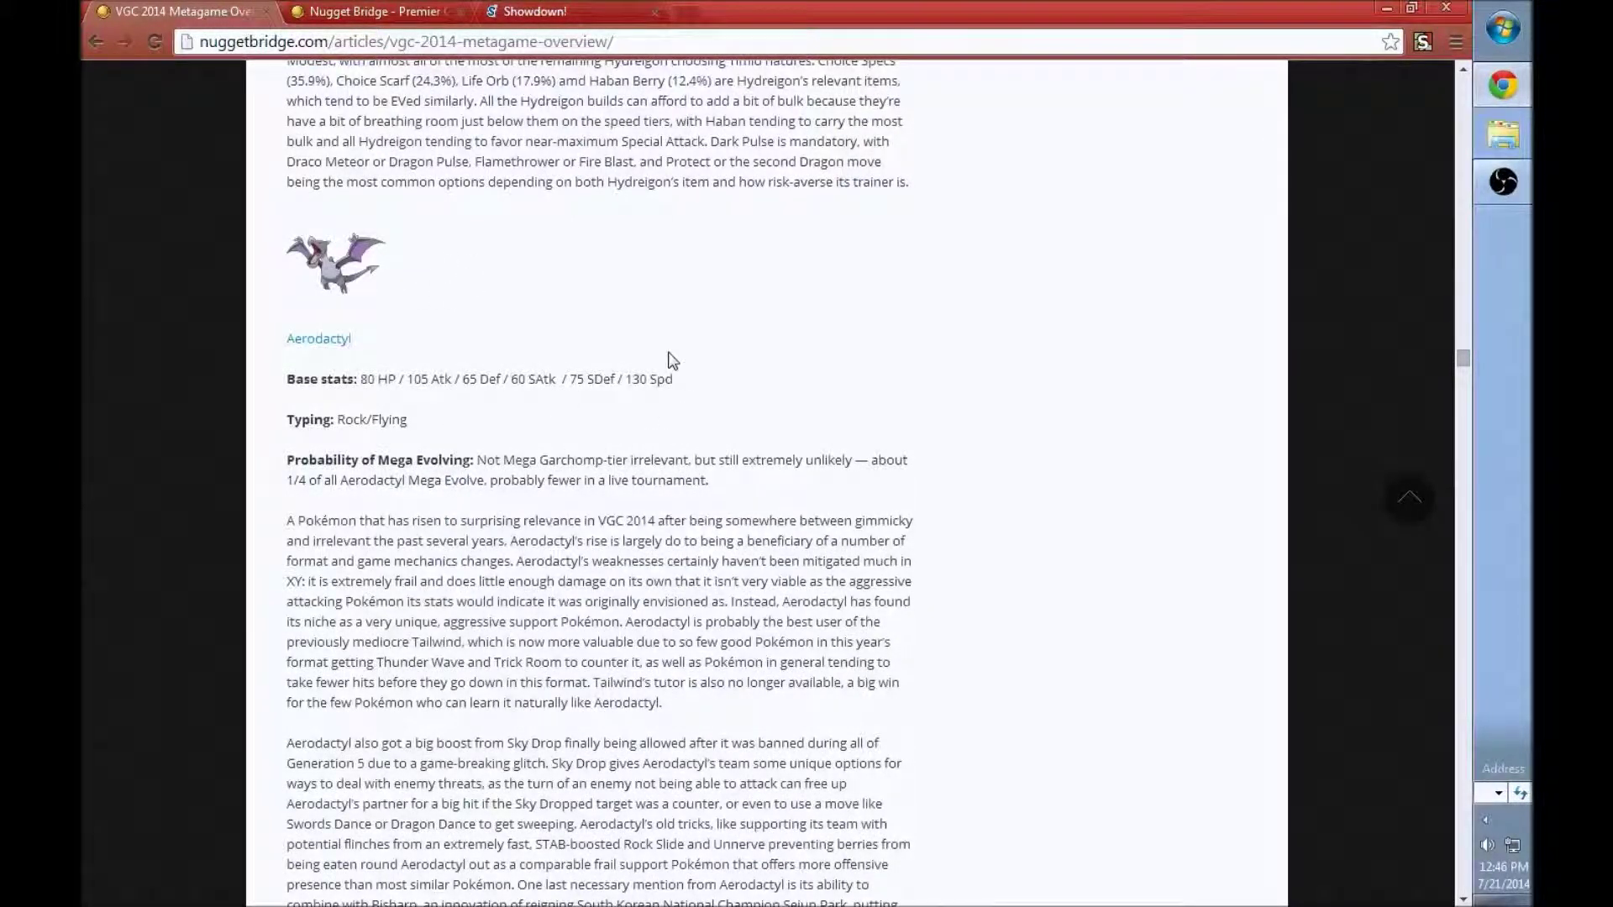
{"action": "left_click_drag", "start_coordinate": [715, 460], "coordinate": [785, 460]}
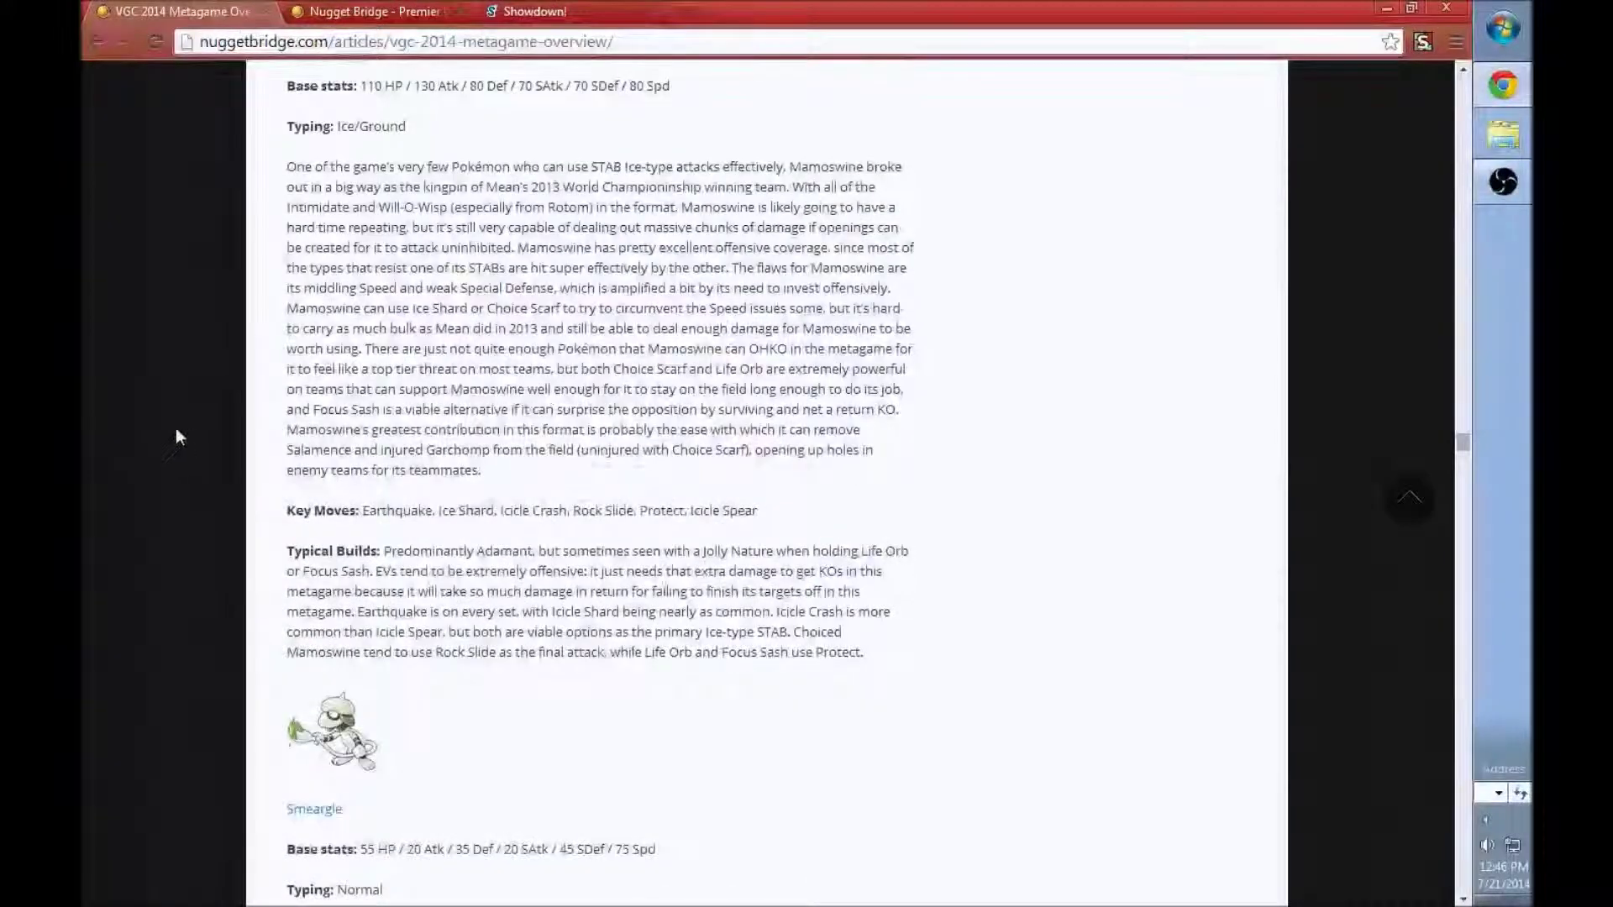
{"action": "scroll", "coordinate": [211, 454], "scroll_direction": "down", "scroll_amount": 20}
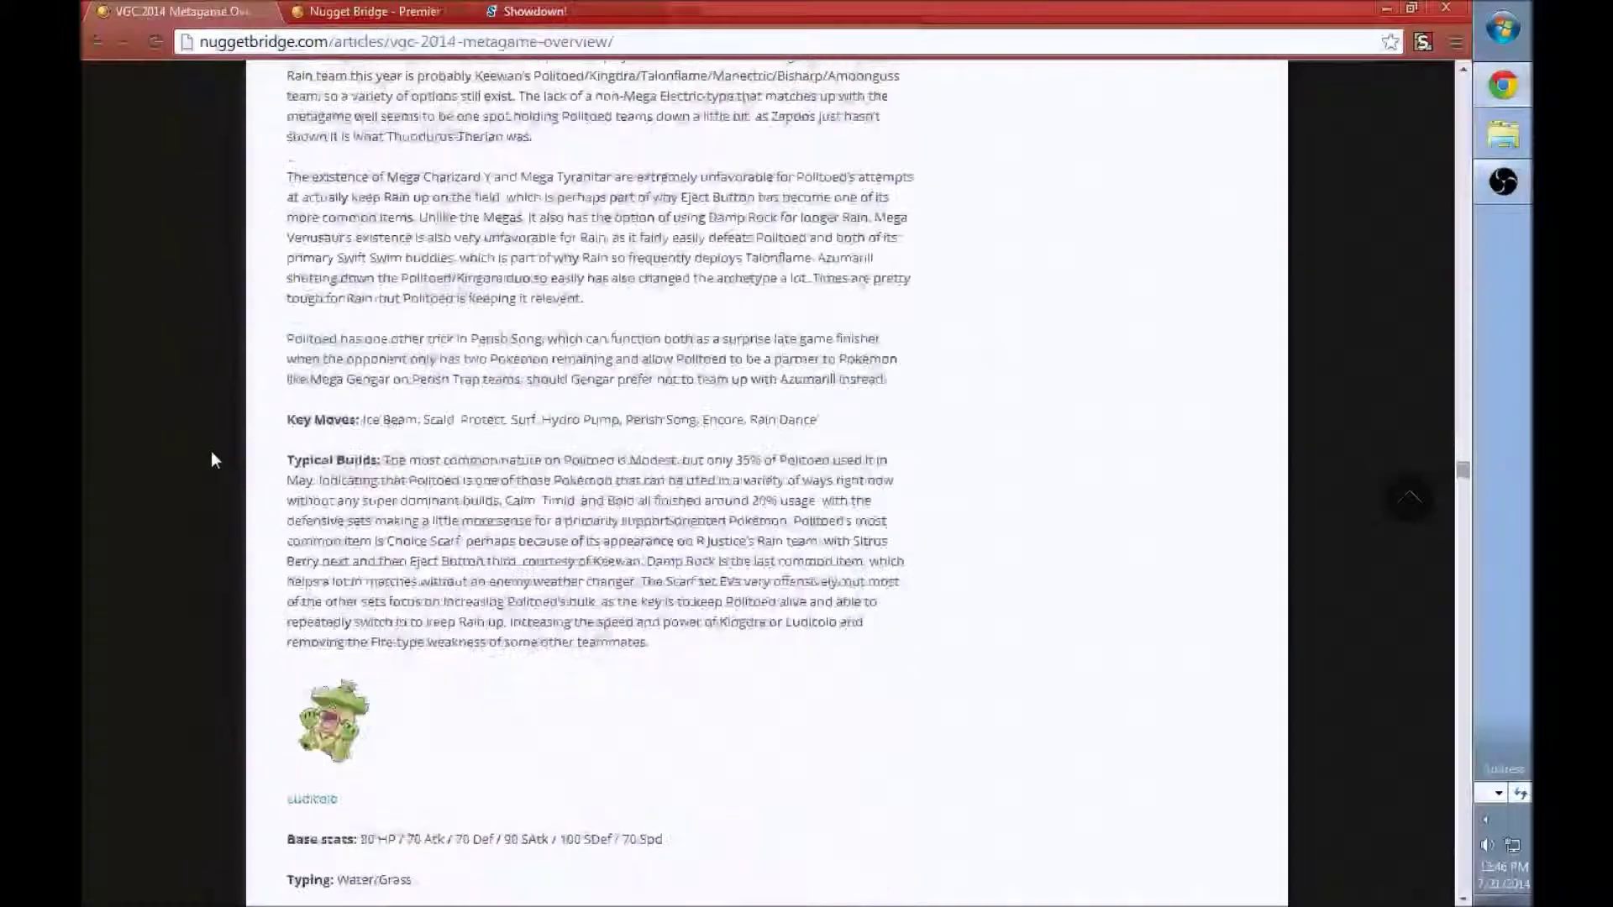
{"action": "scroll", "coordinate": [210, 451], "scroll_direction": "down", "scroll_amount": 12}
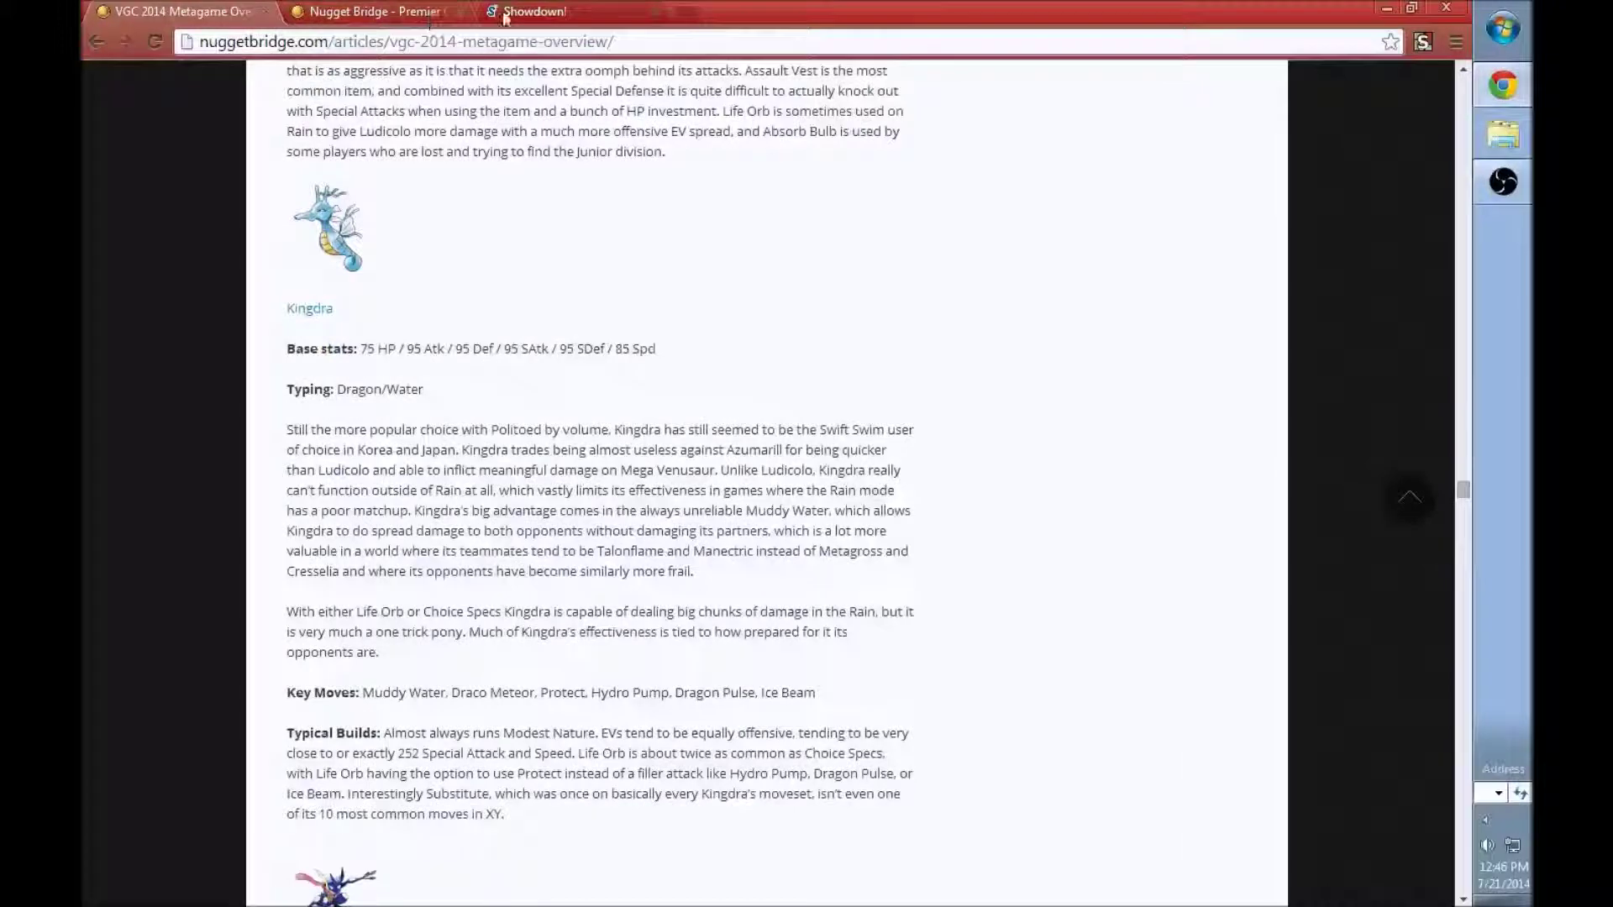
Switch to Pokémon Showdown's Teambuilder, create an empty new team and return to the team list
{"action": "left_click", "coordinate": [530, 10]}
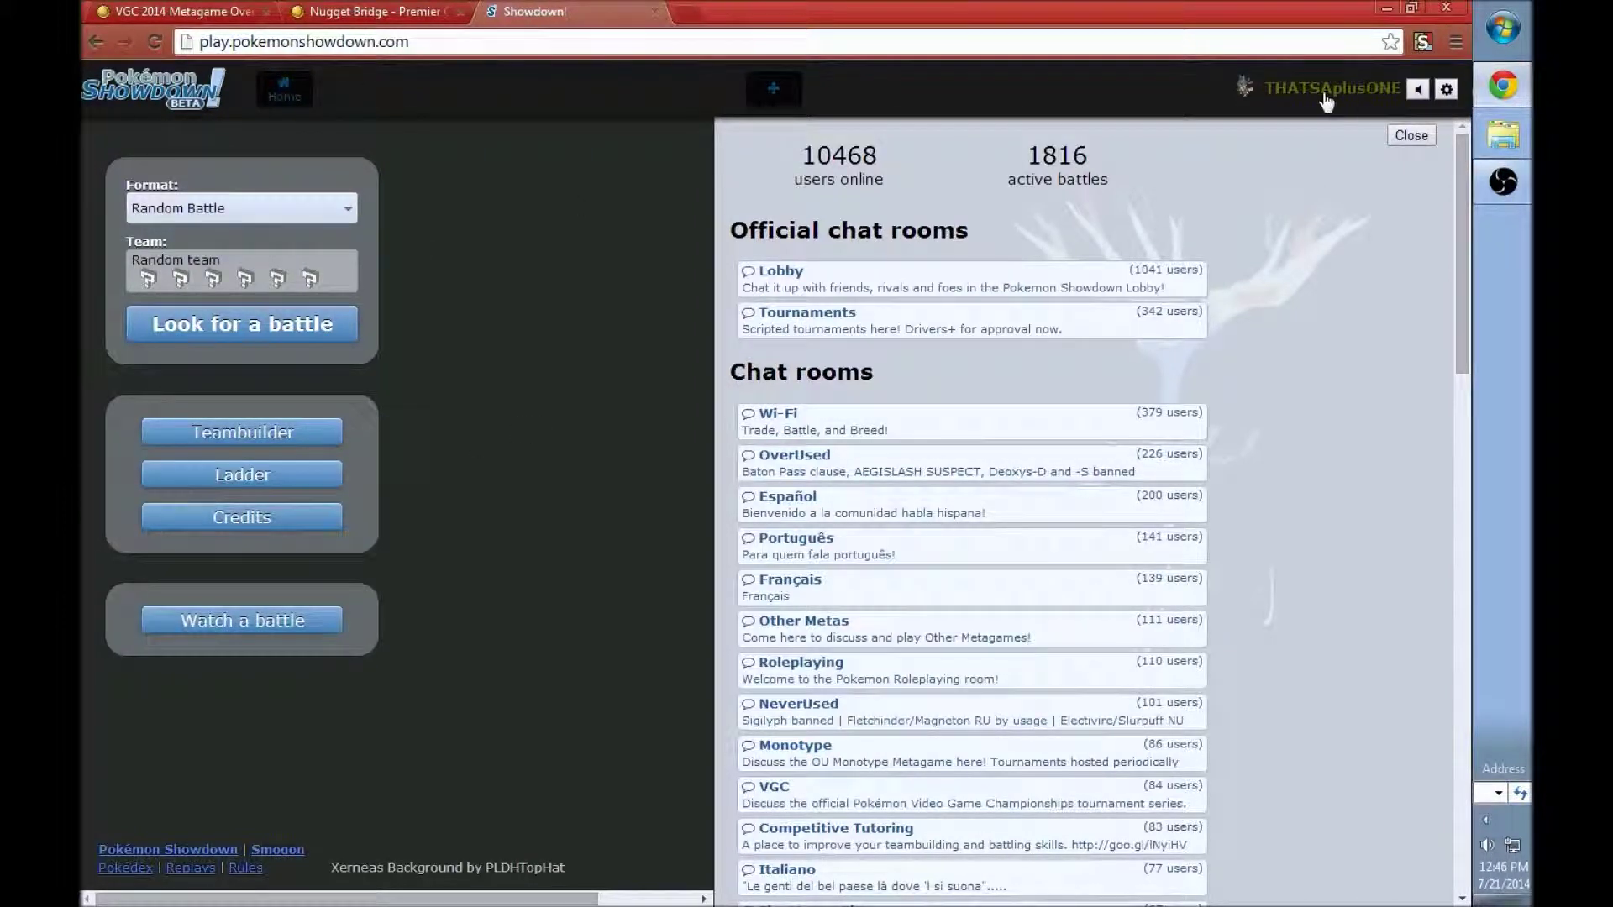
{"action": "left_click", "coordinate": [280, 445]}
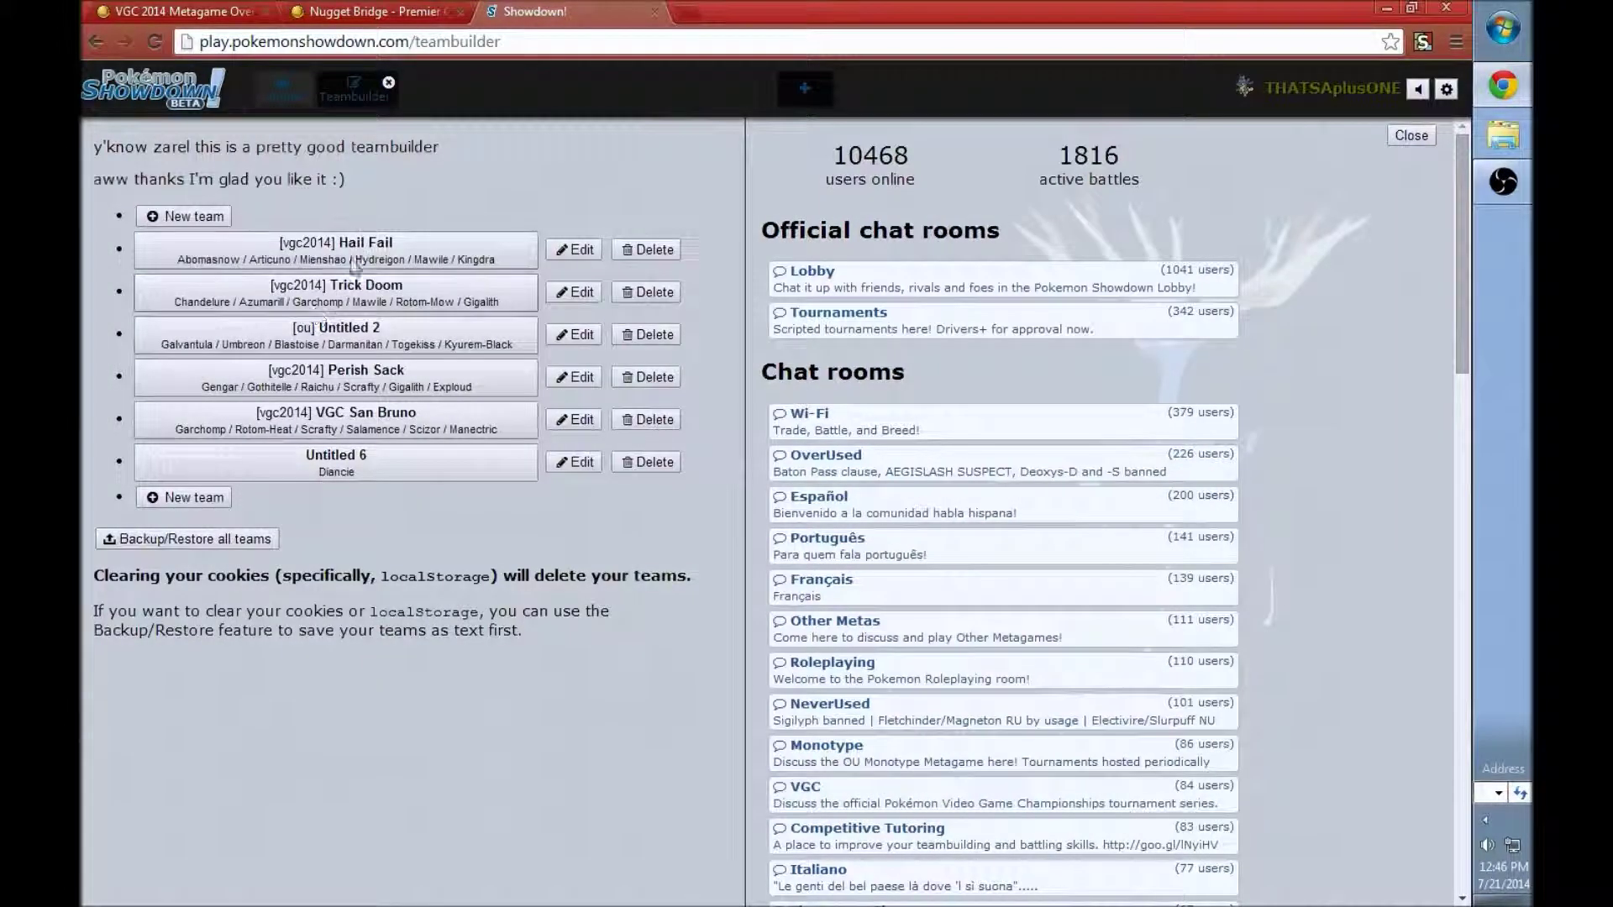
{"action": "left_click", "coordinate": [185, 497]}
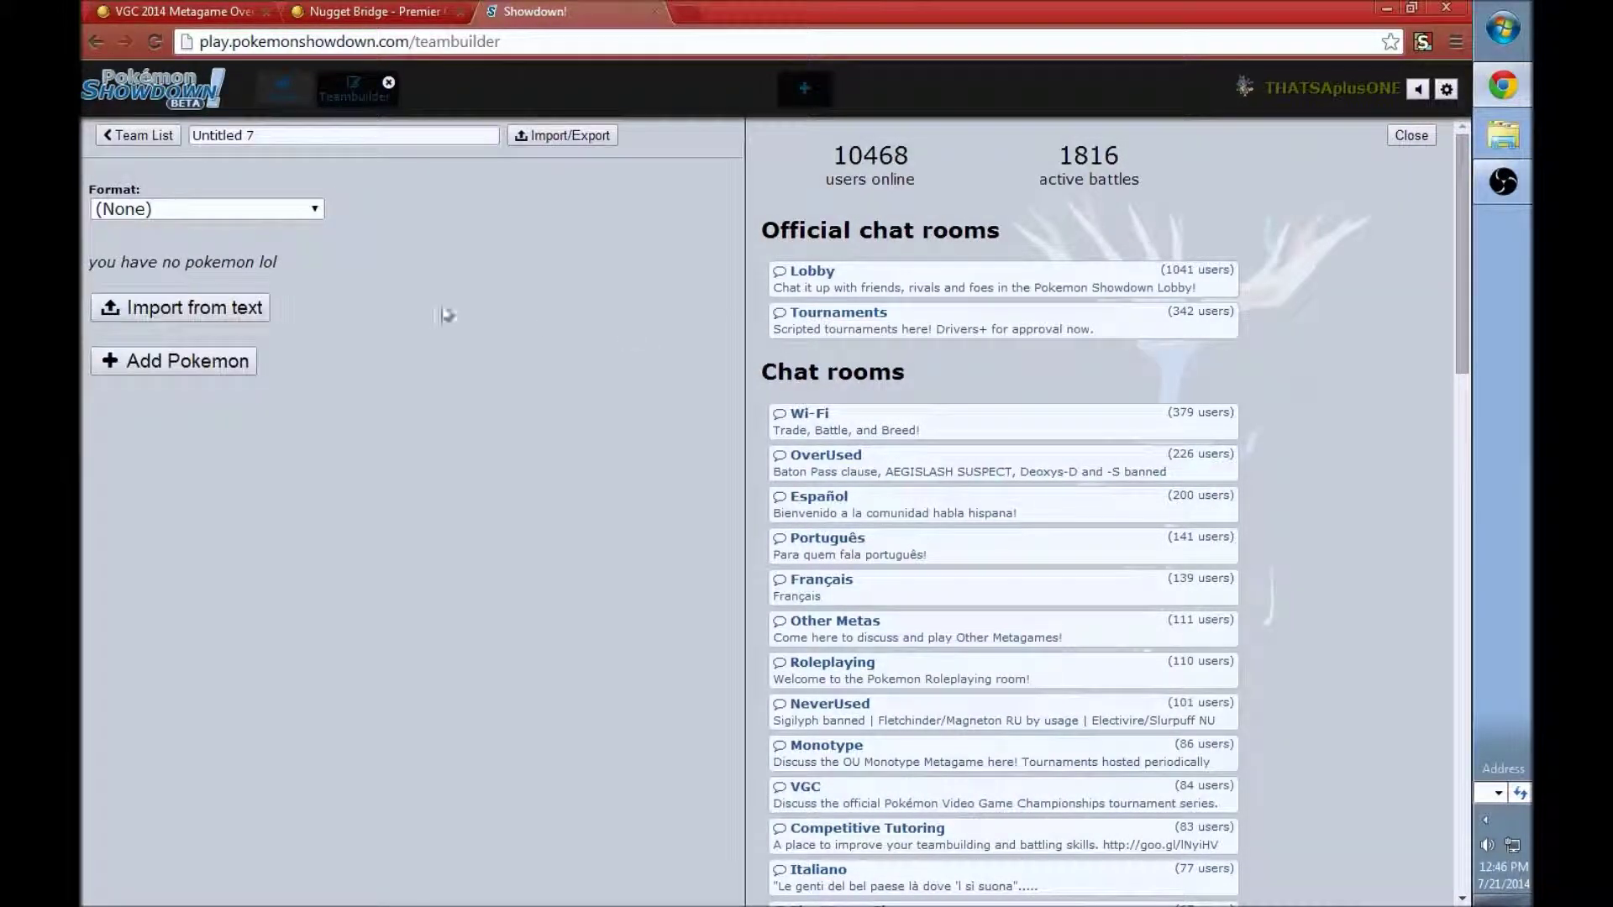
{"action": "left_click", "coordinate": [139, 135]}
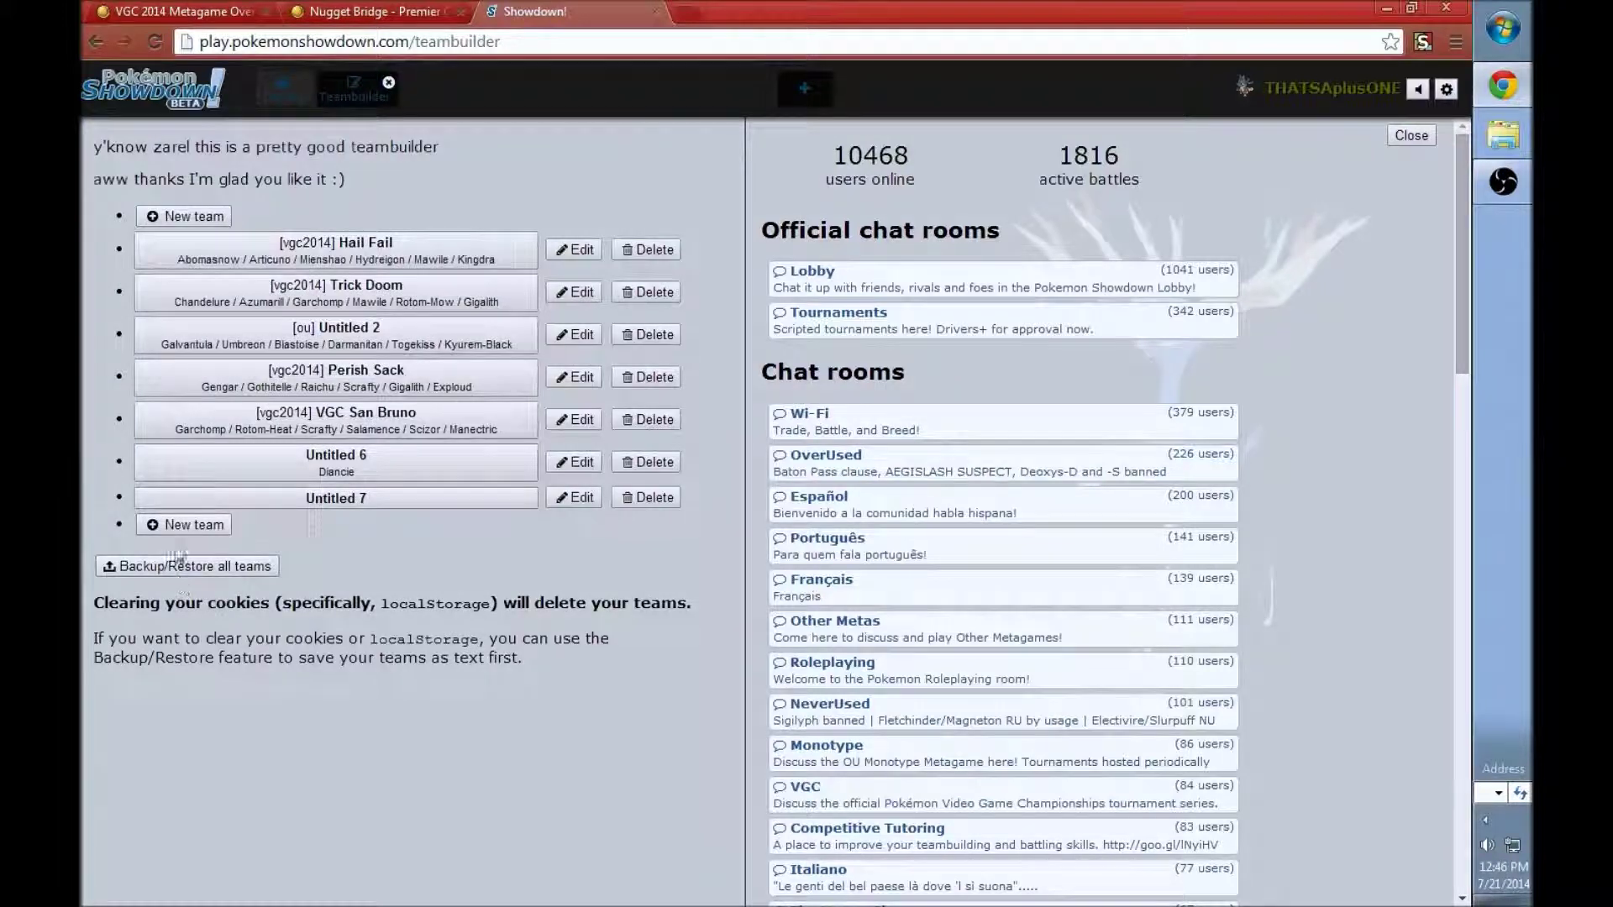
Create another new team in the Teambuilder and set its format to VGC 2014
{"action": "left_click", "coordinate": [193, 525]}
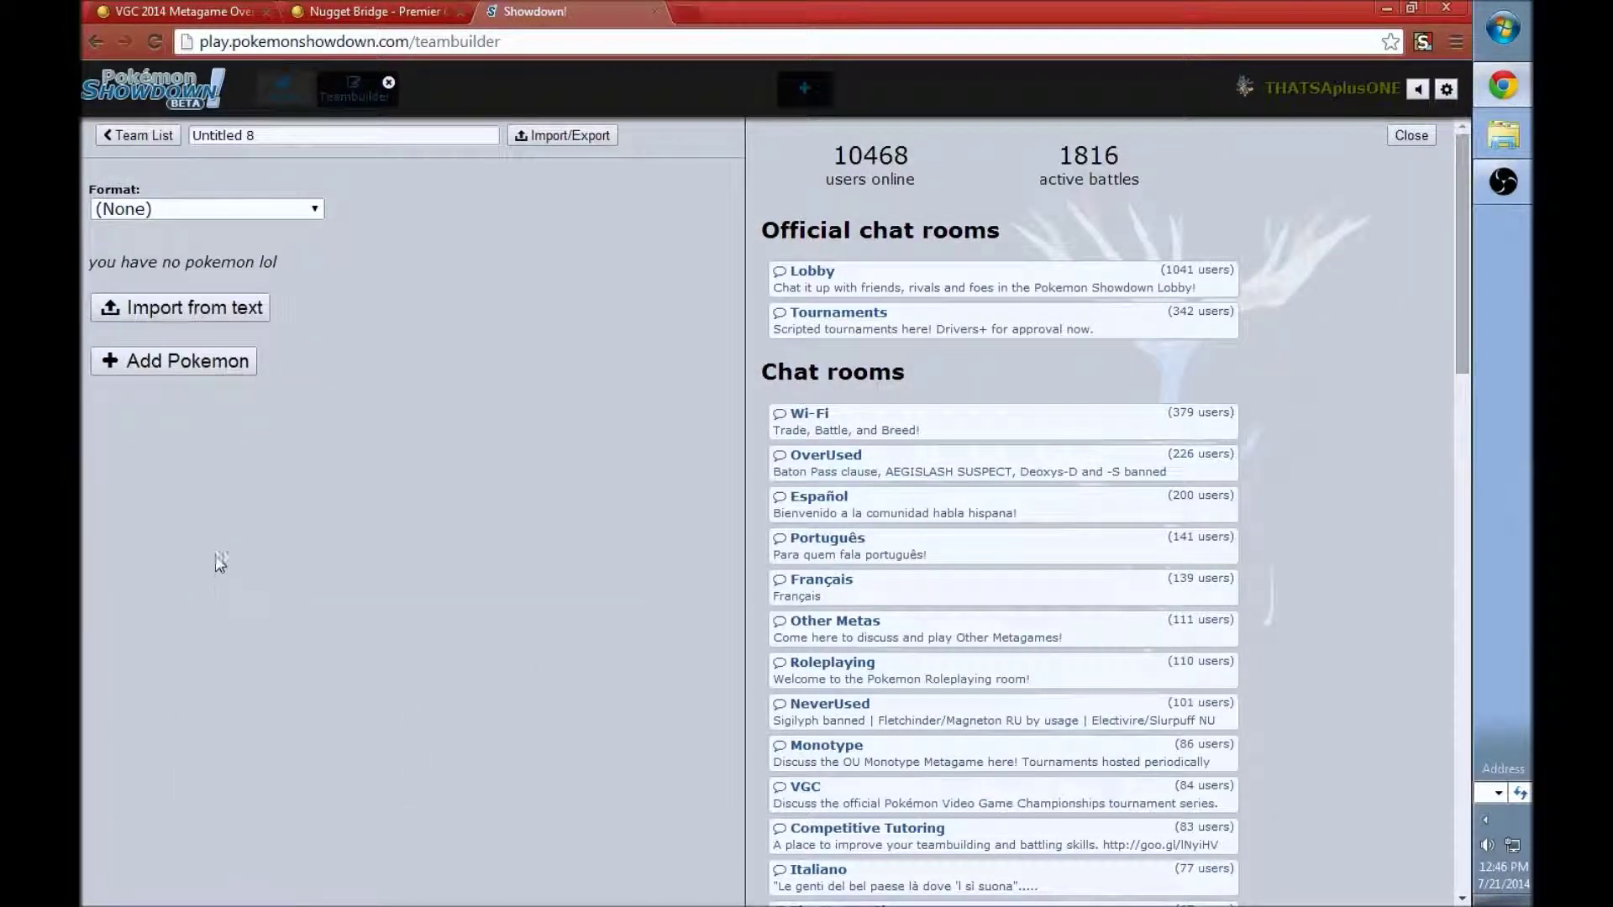
{"action": "left_click", "coordinate": [314, 210]}
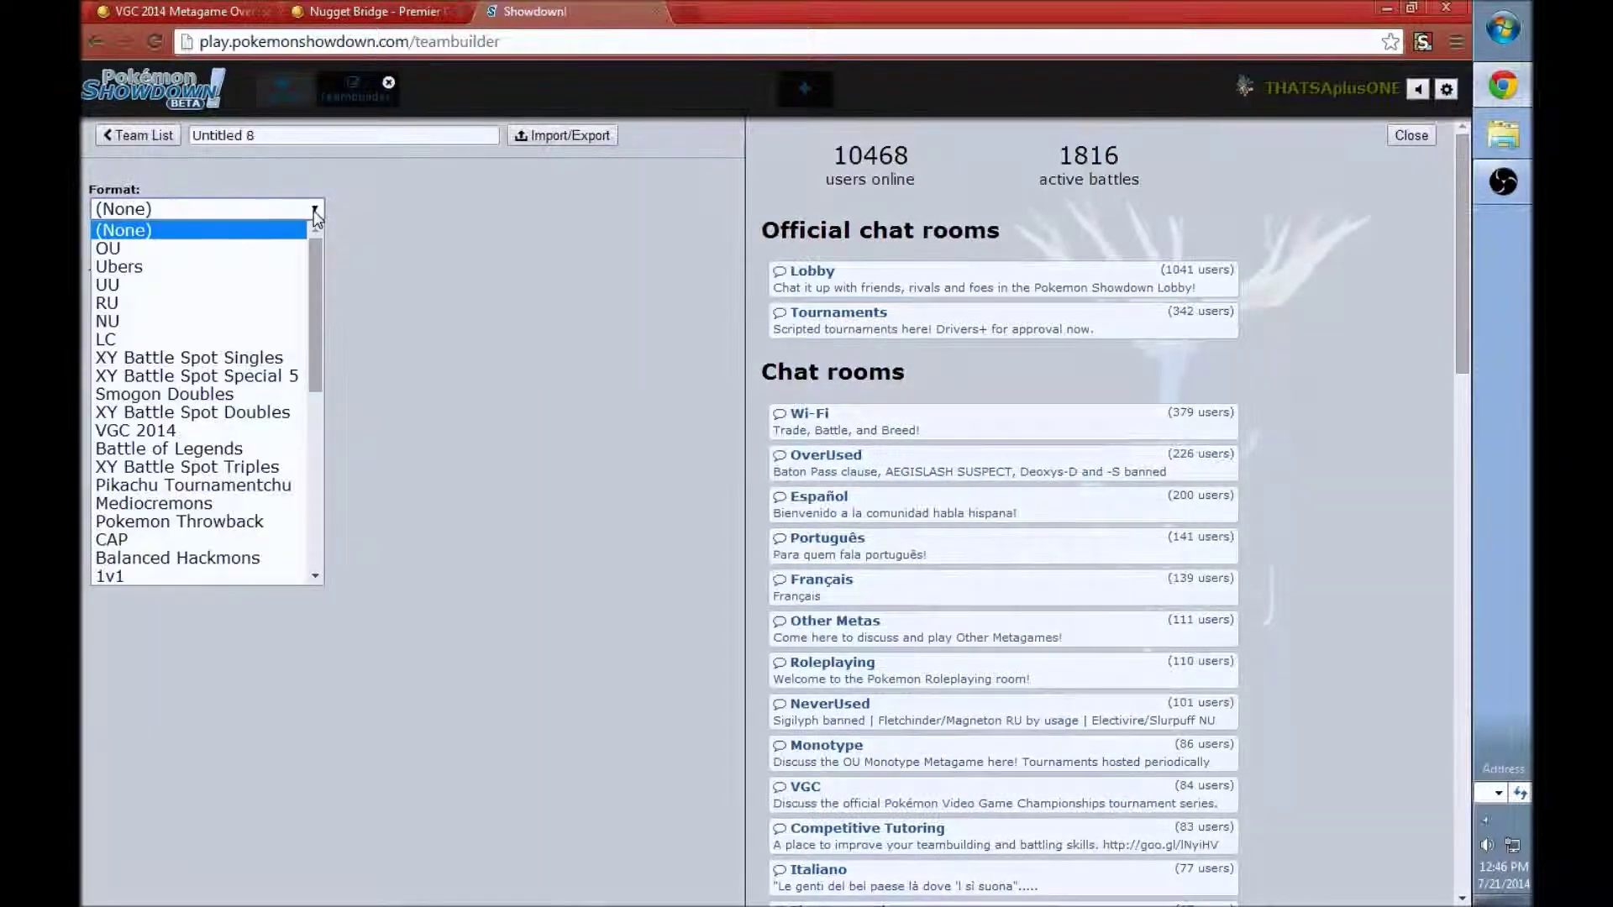
{"action": "left_click", "coordinate": [175, 432]}
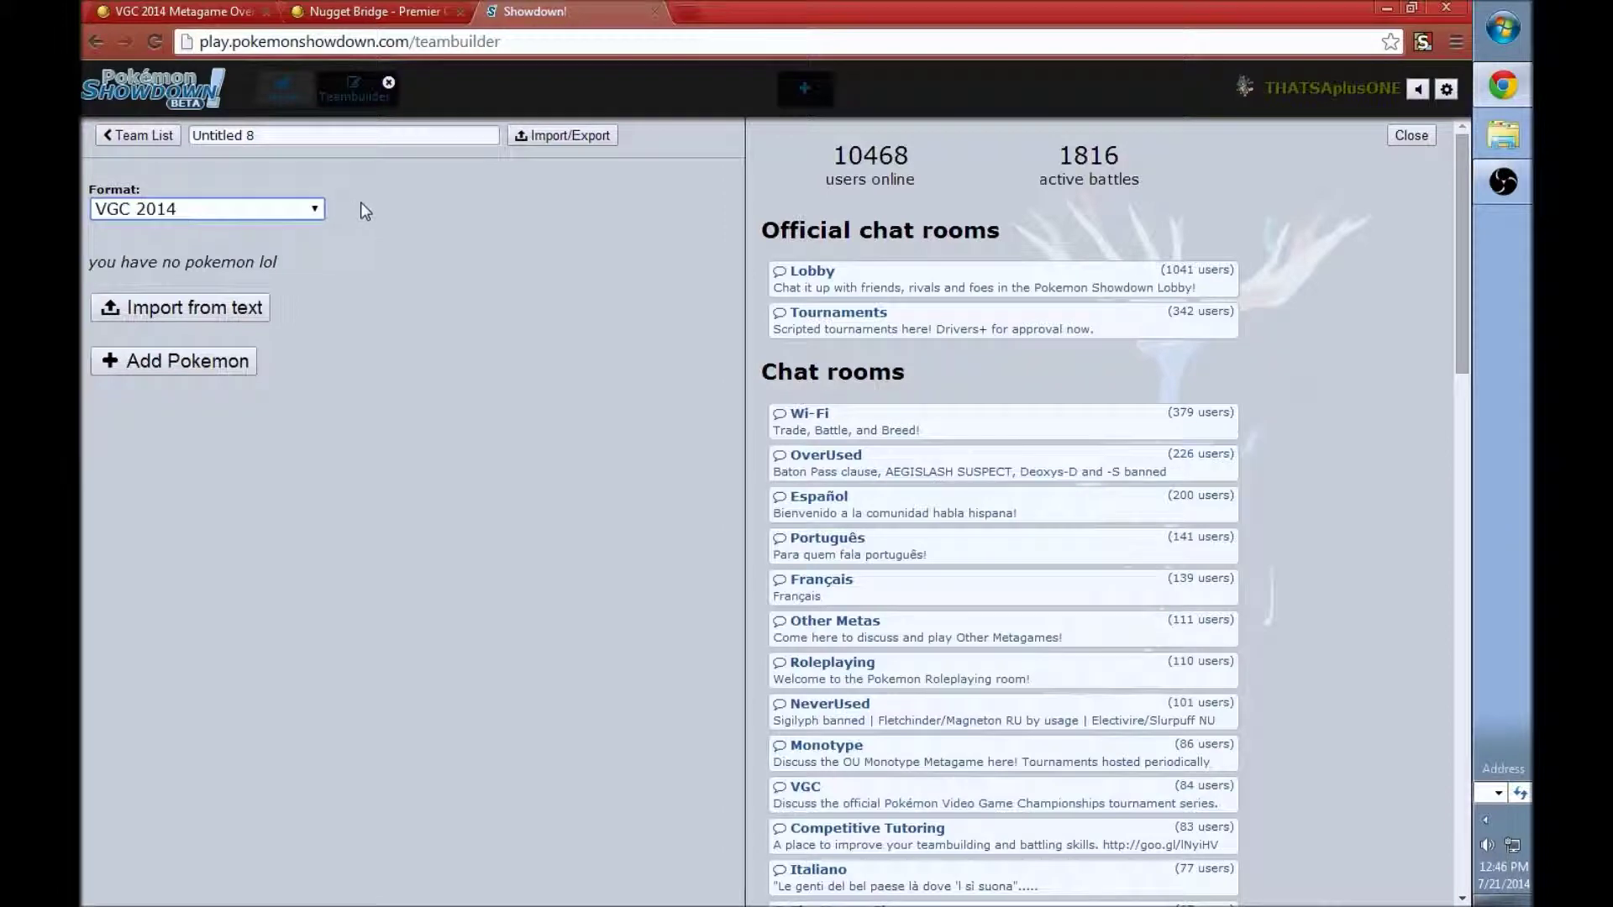
Add Garchomp as the first Pokémon of the new team
{"action": "left_click", "coordinate": [147, 363]}
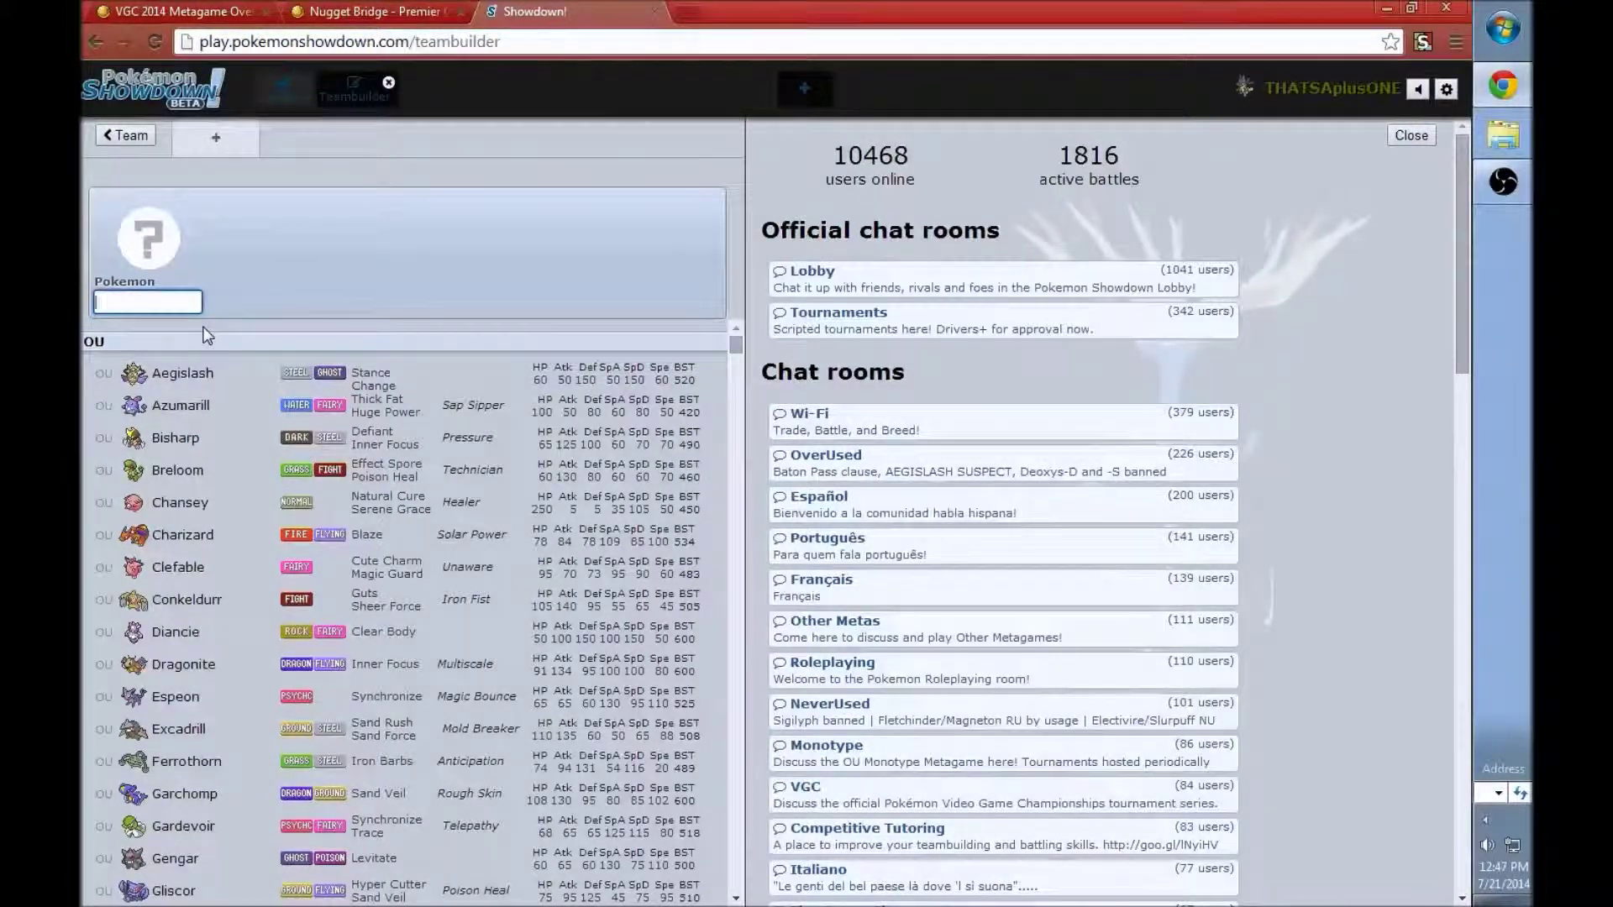
{"action": "type", "text": "garc"}
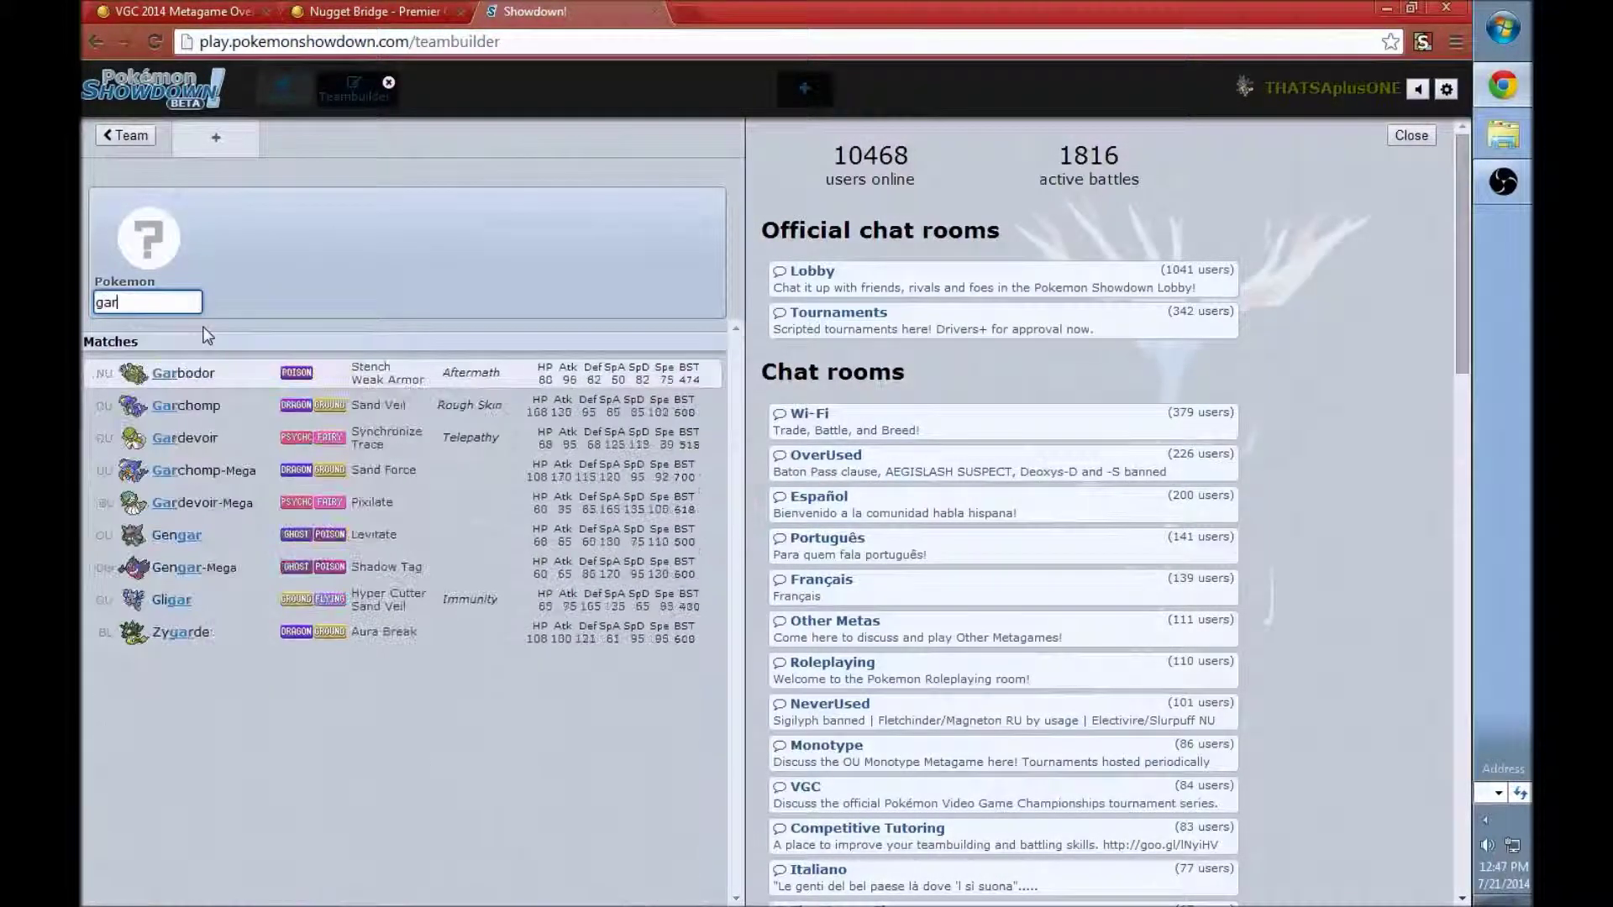
{"action": "left_click", "coordinate": [178, 372]}
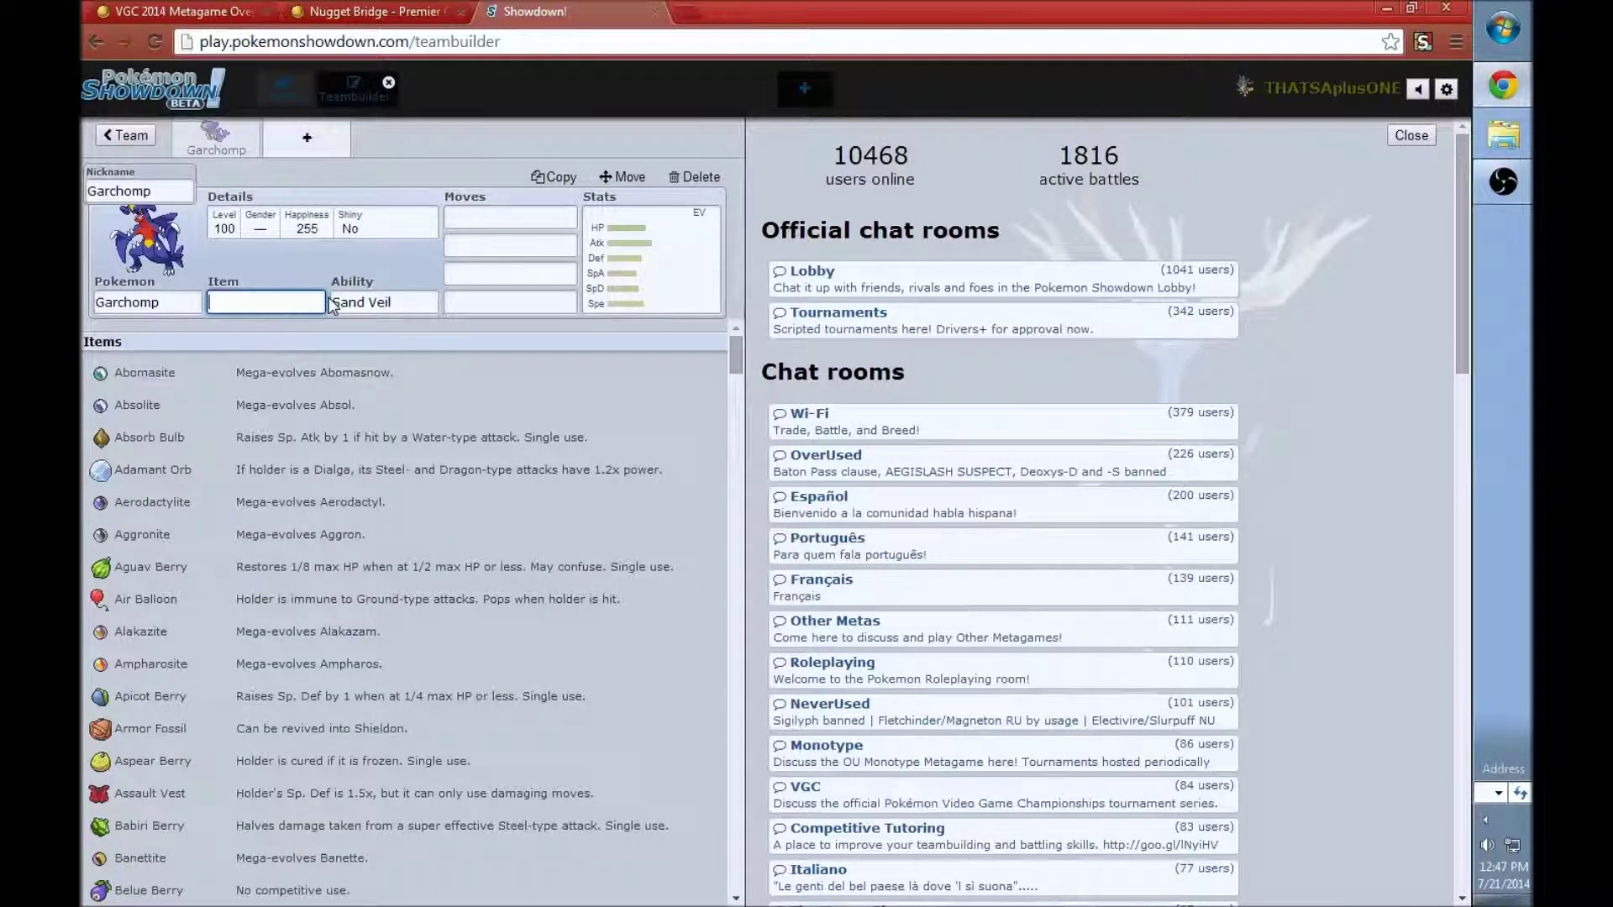
Give Garchomp the Lum Berry item and the Rough Skin ability
{"action": "type", "text": "lum"}
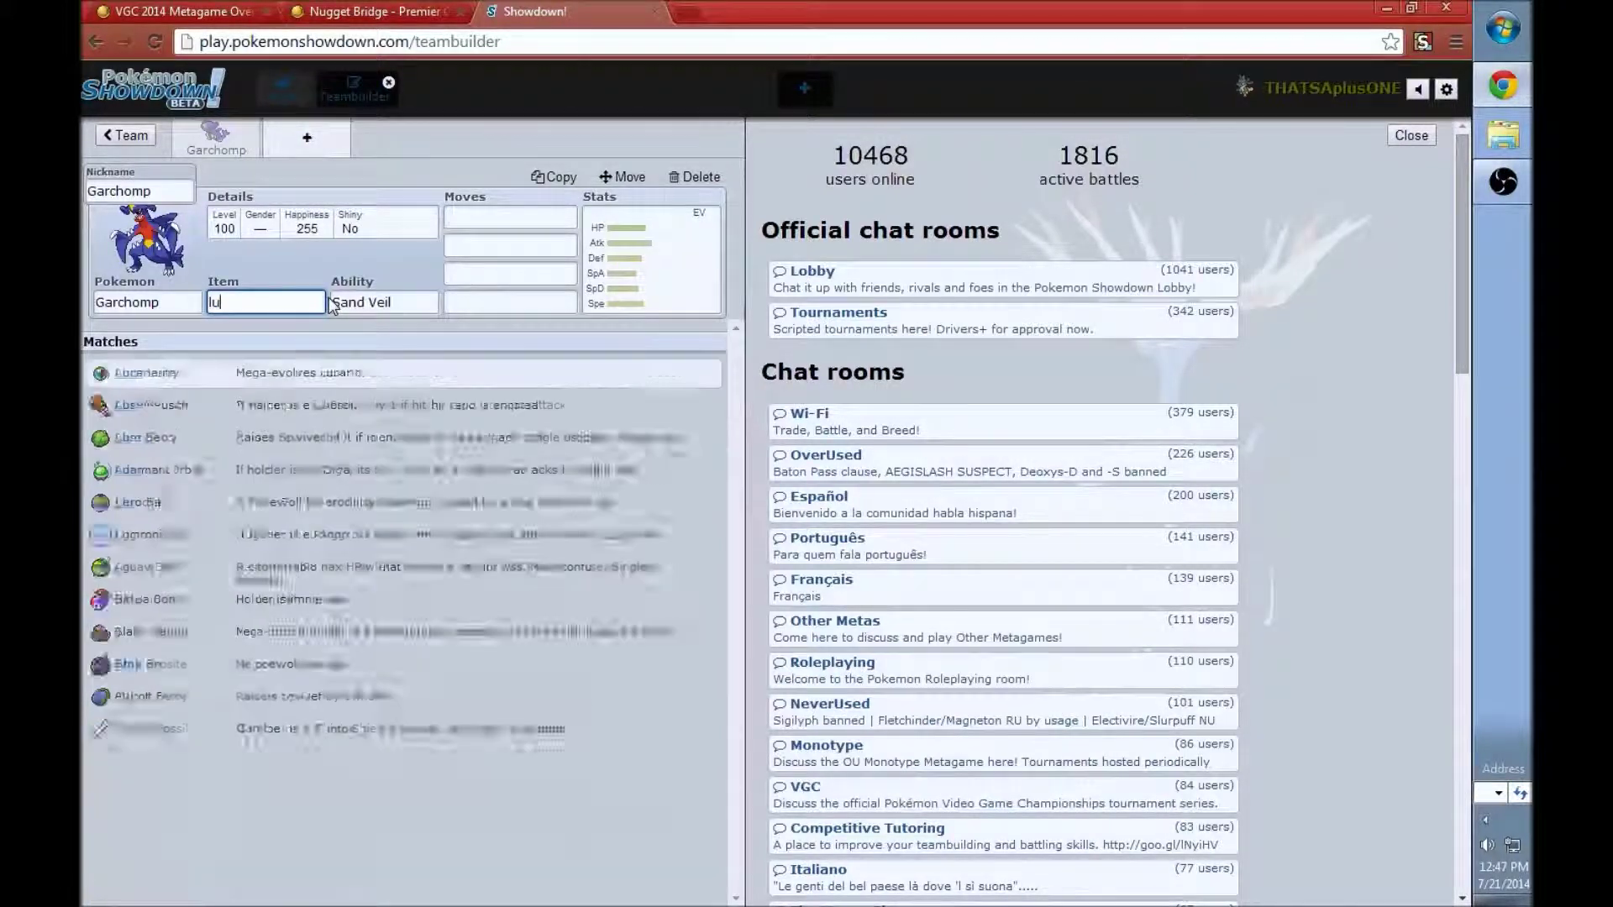
{"action": "left_click", "coordinate": [187, 372]}
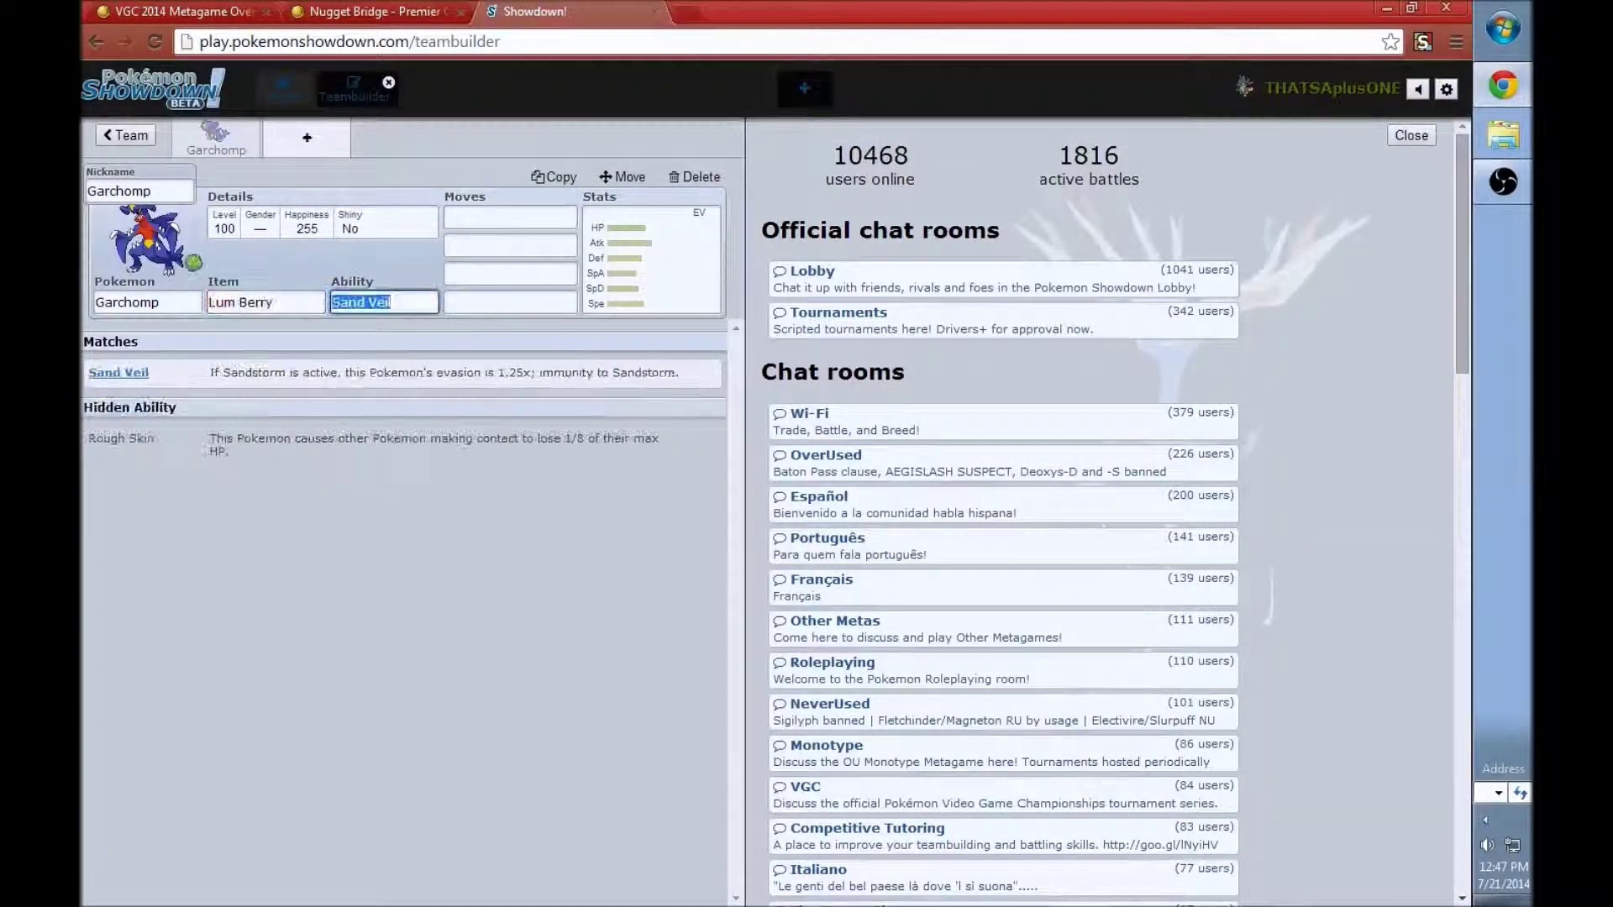
{"action": "left_click", "coordinate": [200, 438]}
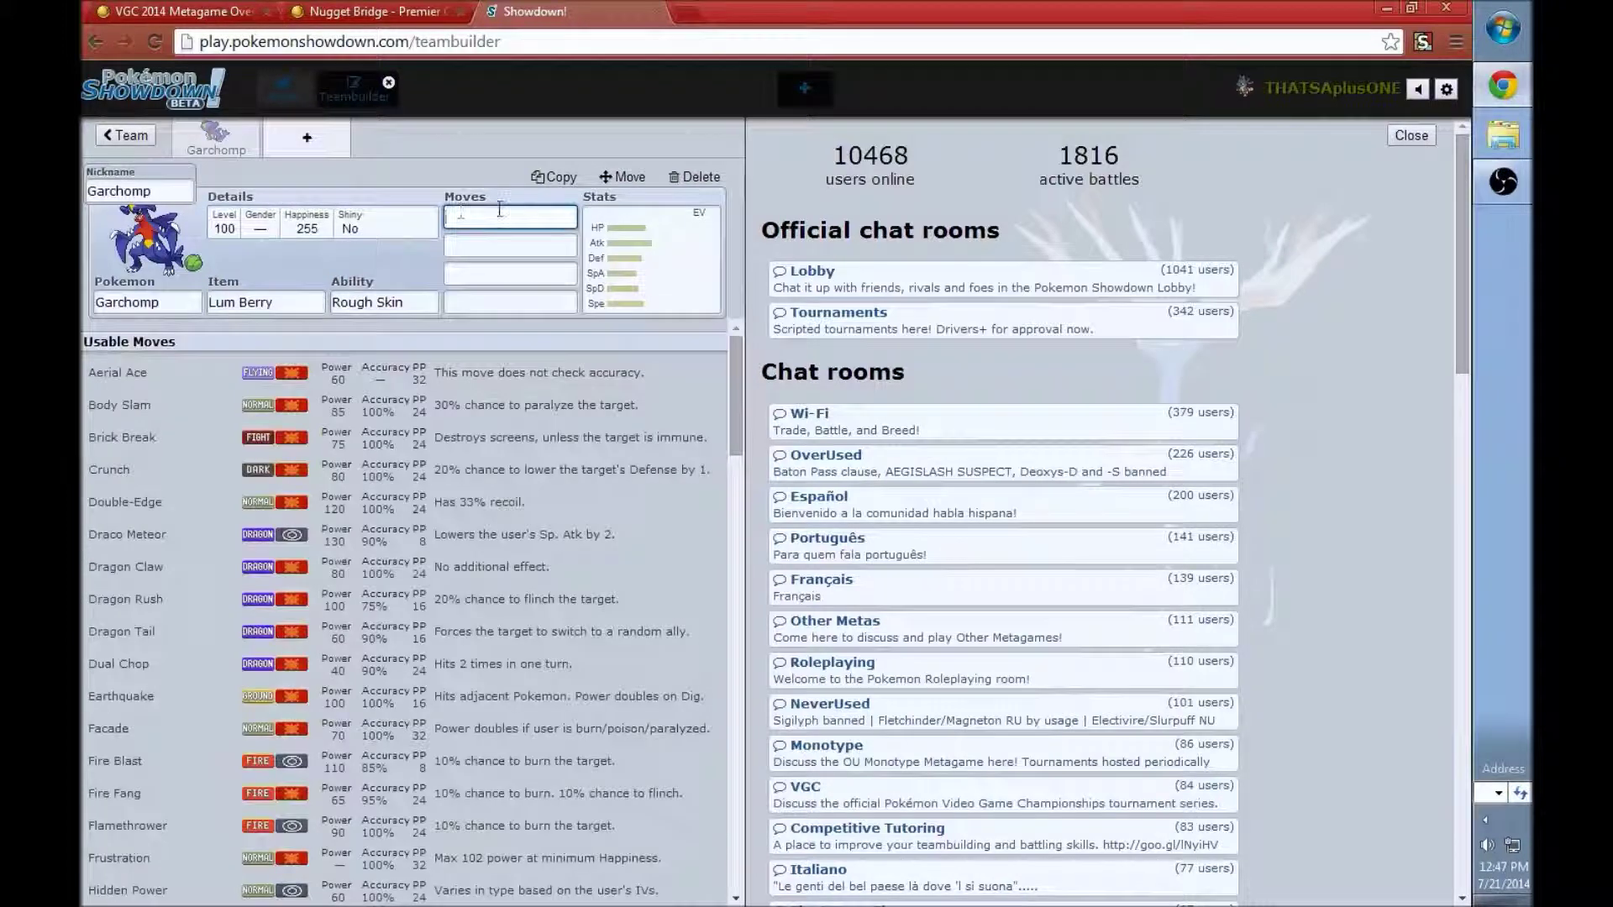
Set Garchomp's four moves to Protect, Earthquake, Dragon Claw and Rock Slide
{"action": "type", "text": "prot"}
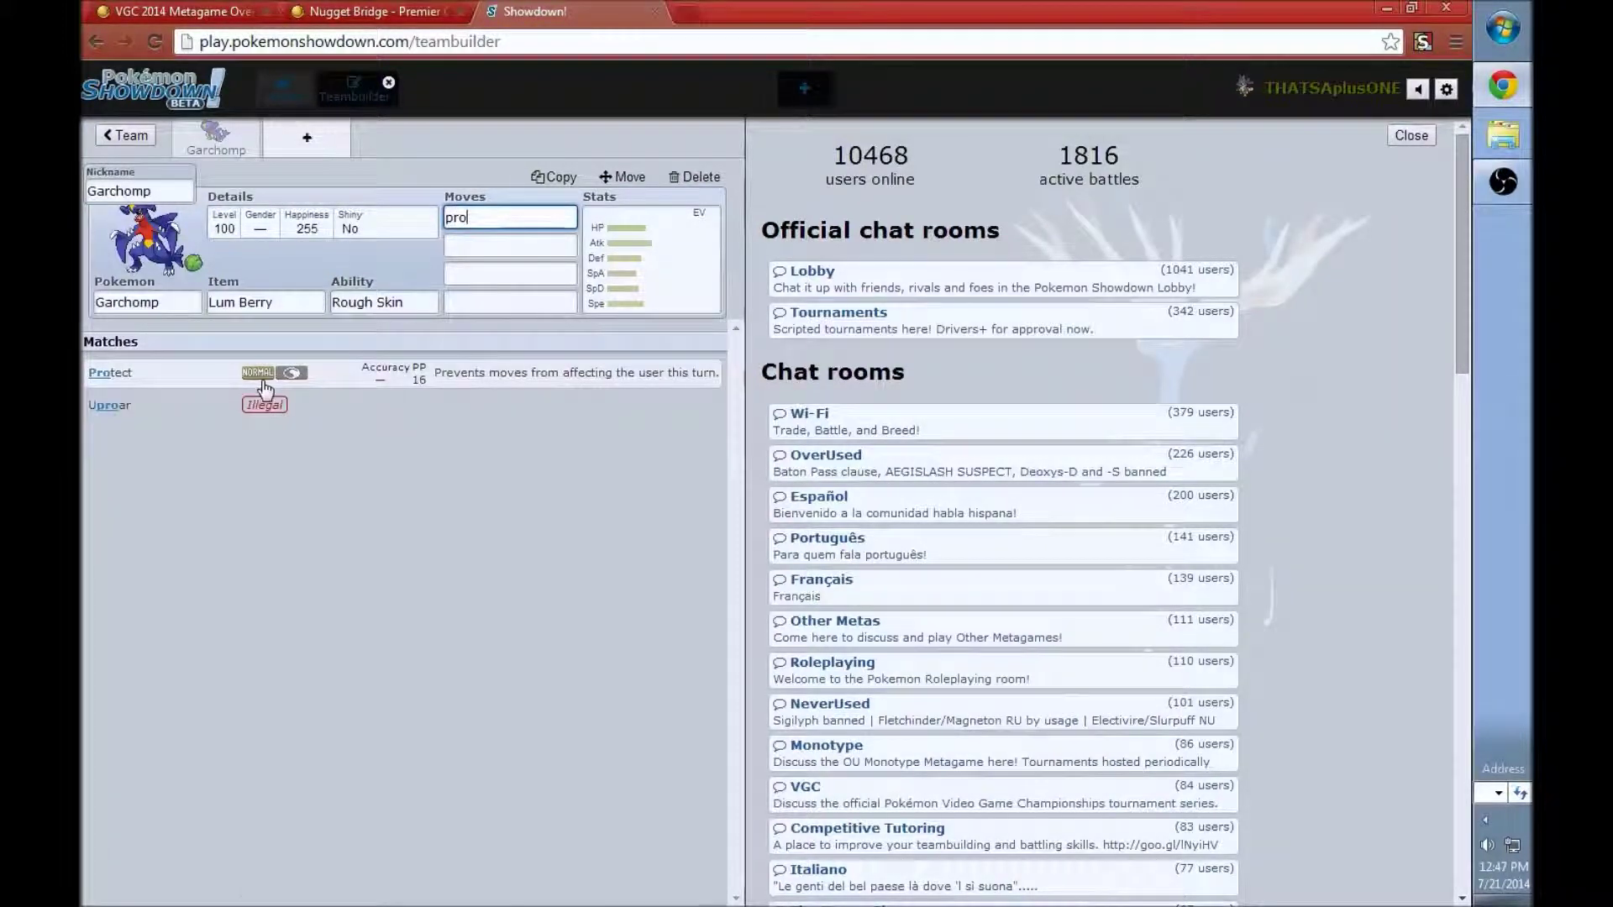
{"action": "left_click", "coordinate": [261, 379]}
{"action": "type", "text": "earth"}
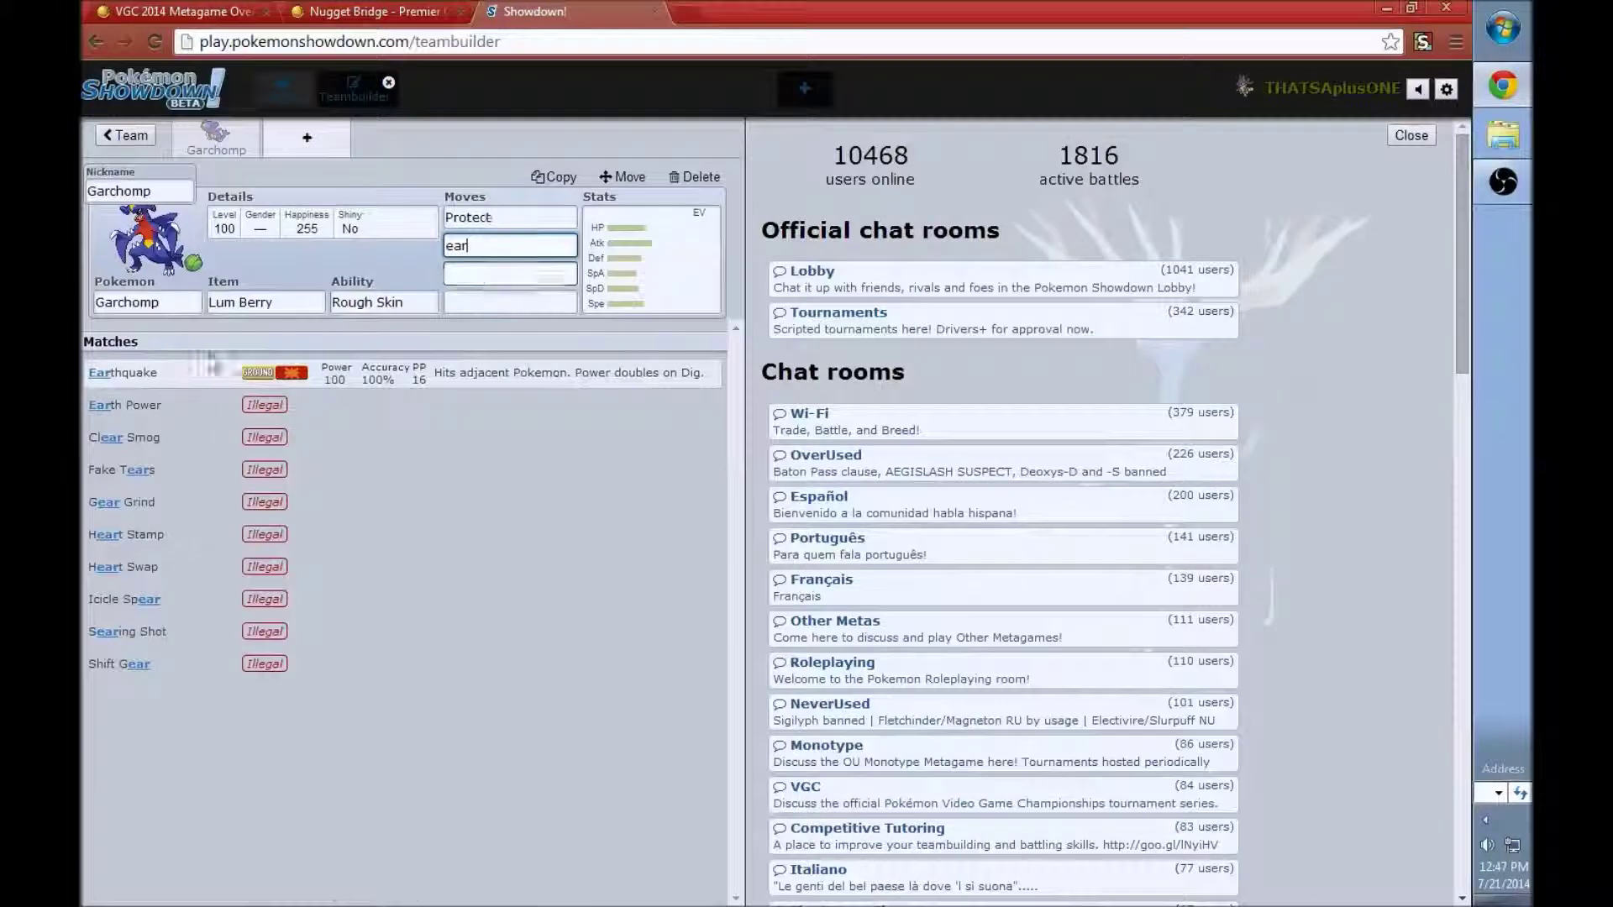
{"action": "key", "text": "Return"}
{"action": "type", "text": "dragon c"}
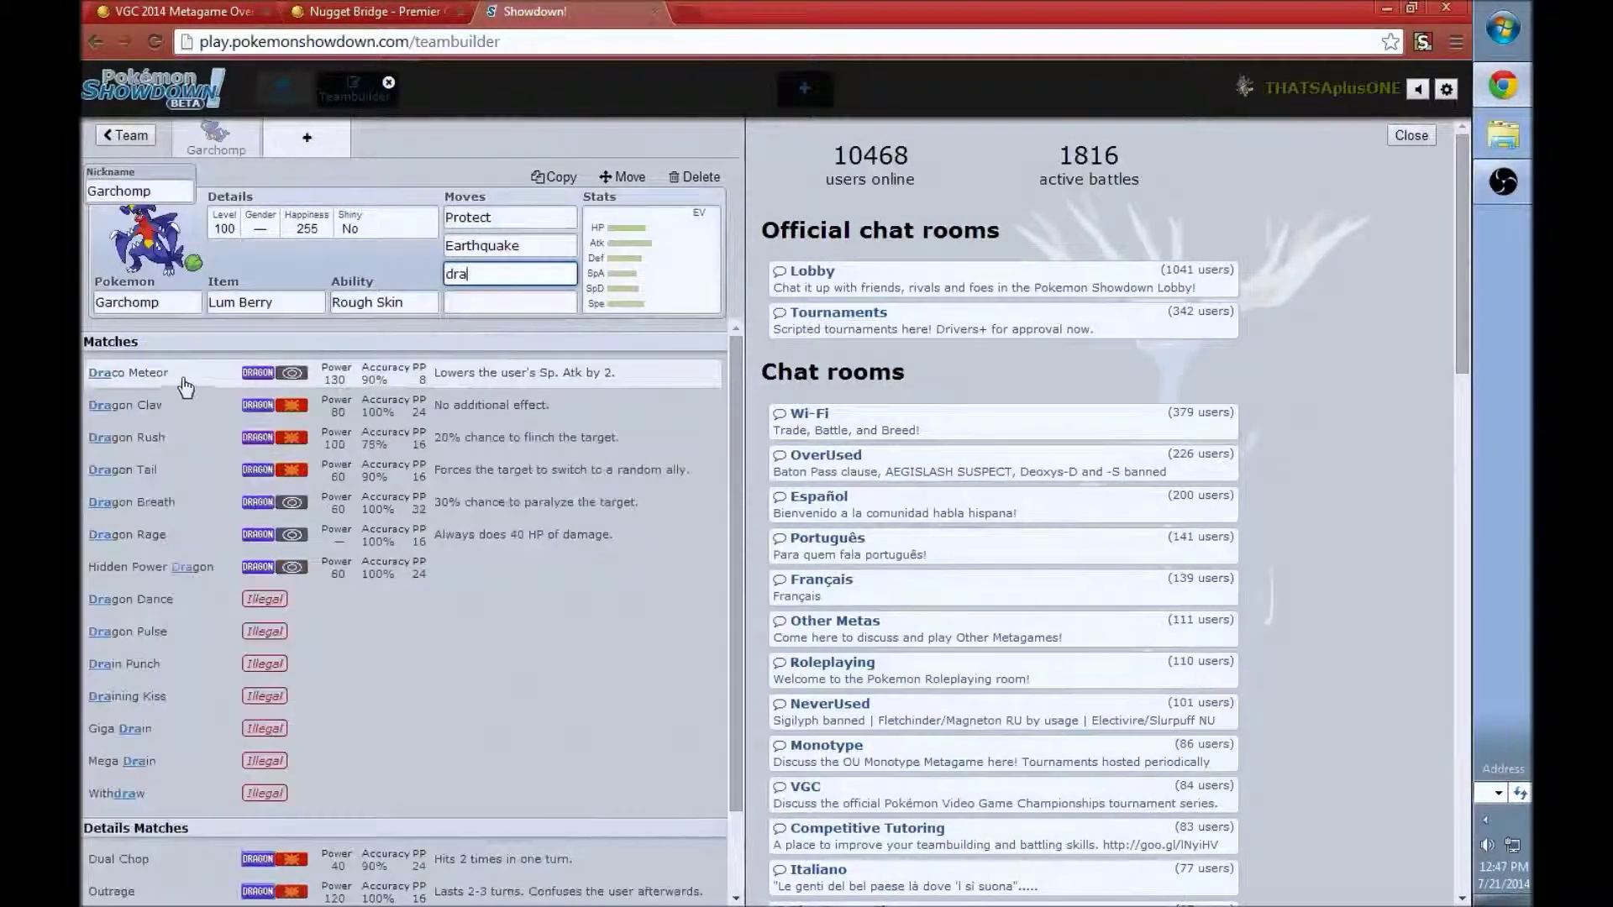
{"action": "key", "text": "Return"}
{"action": "type", "text": "rock"}
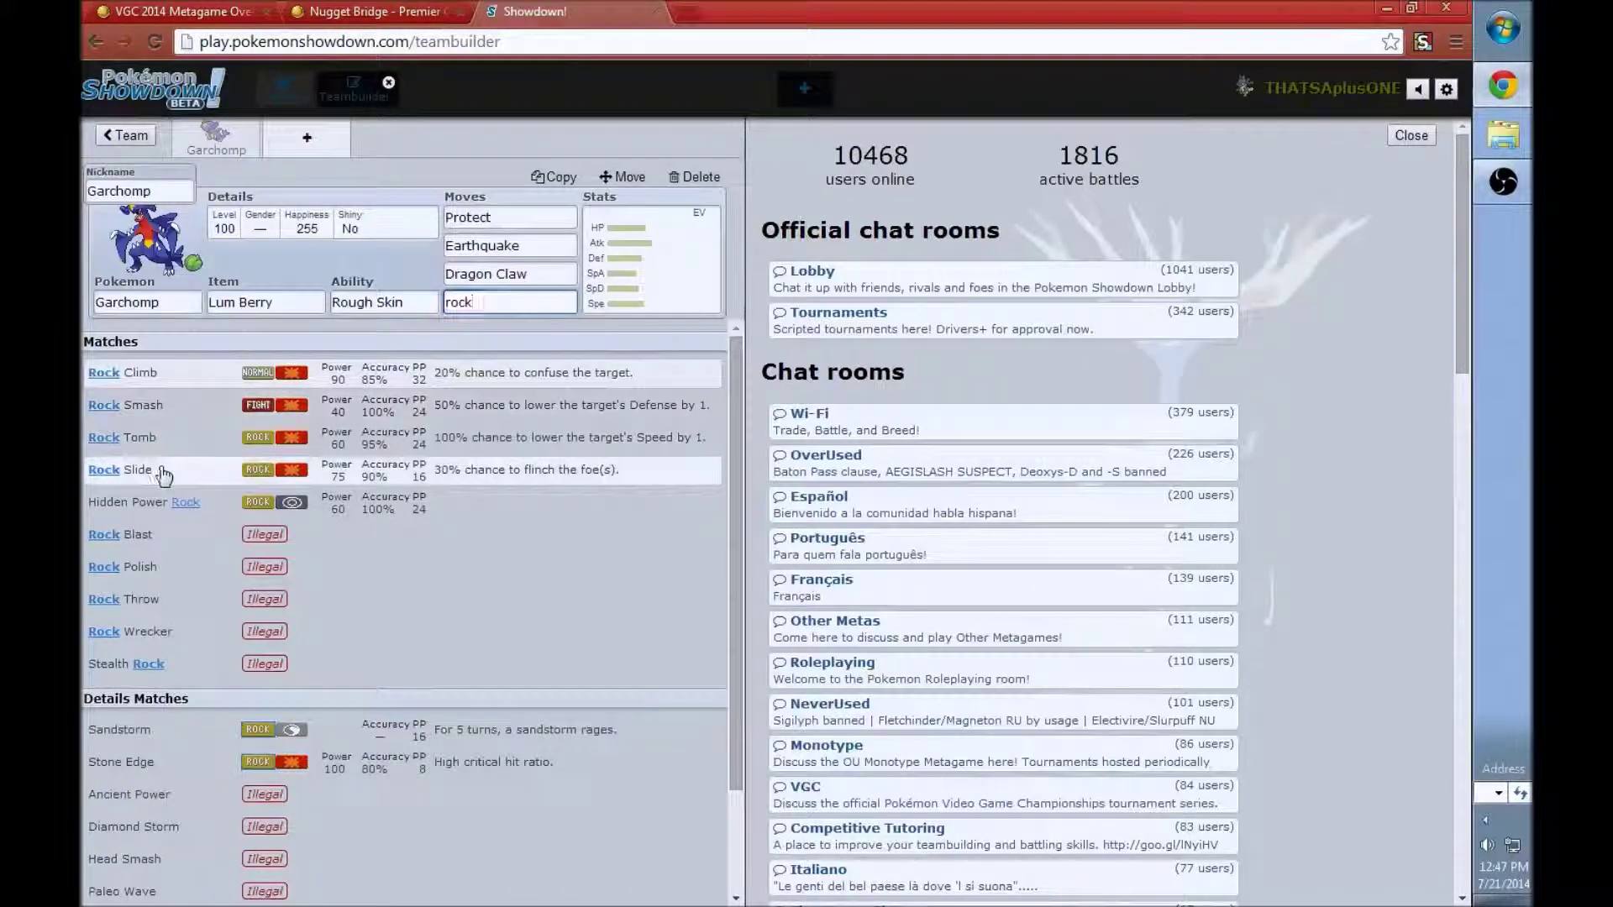
{"action": "left_click", "coordinate": [160, 471]}
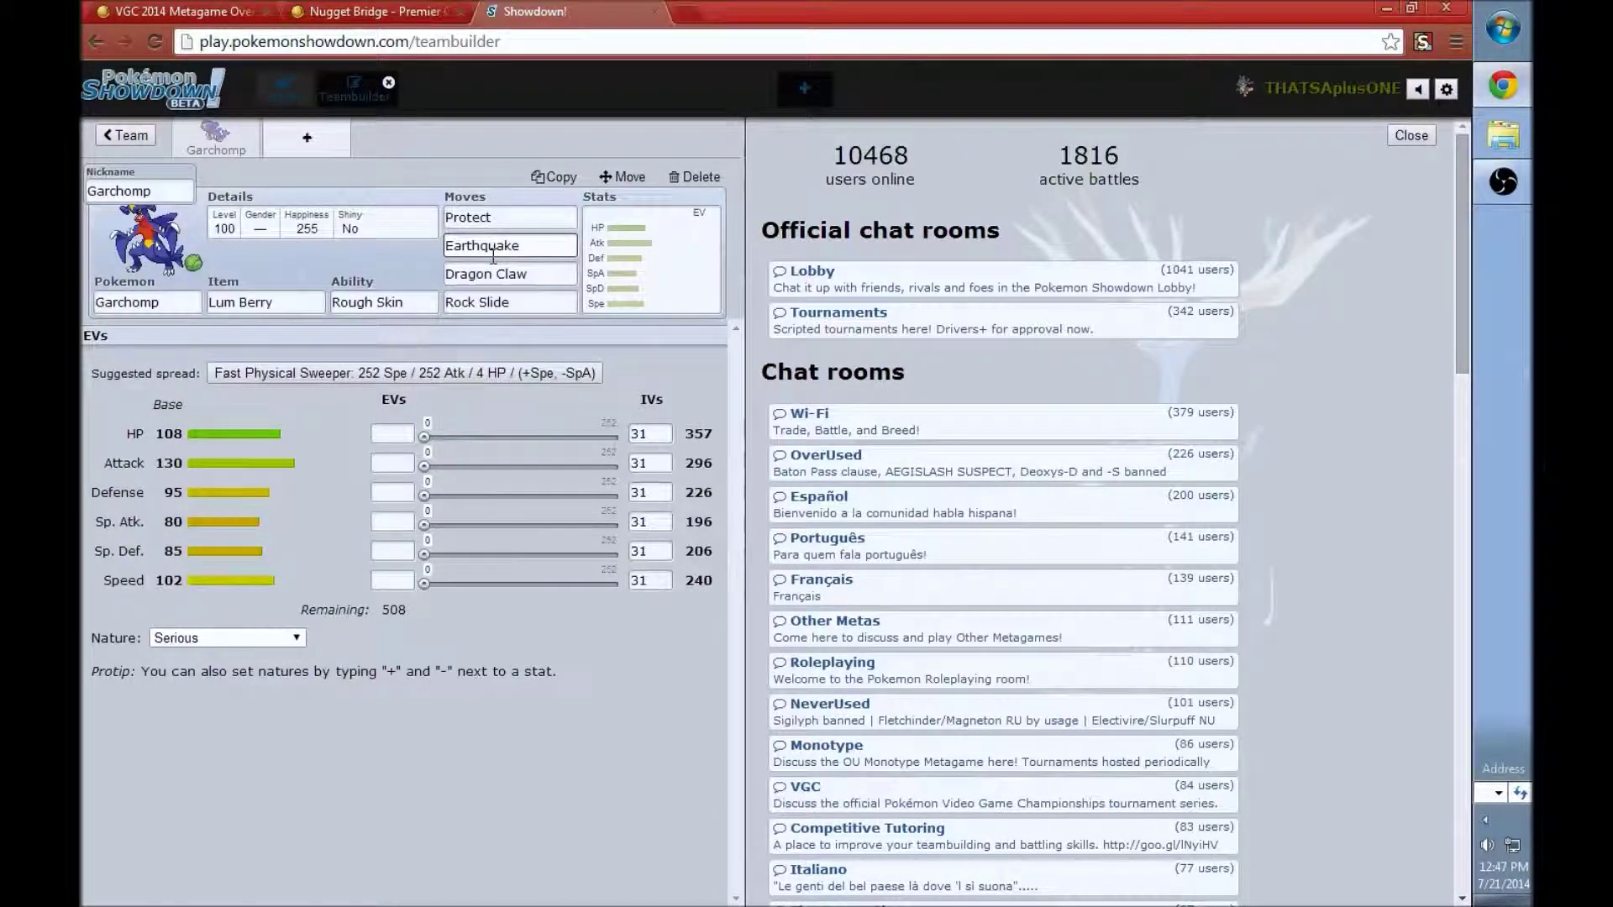
{"action": "left_click", "coordinate": [517, 301]}
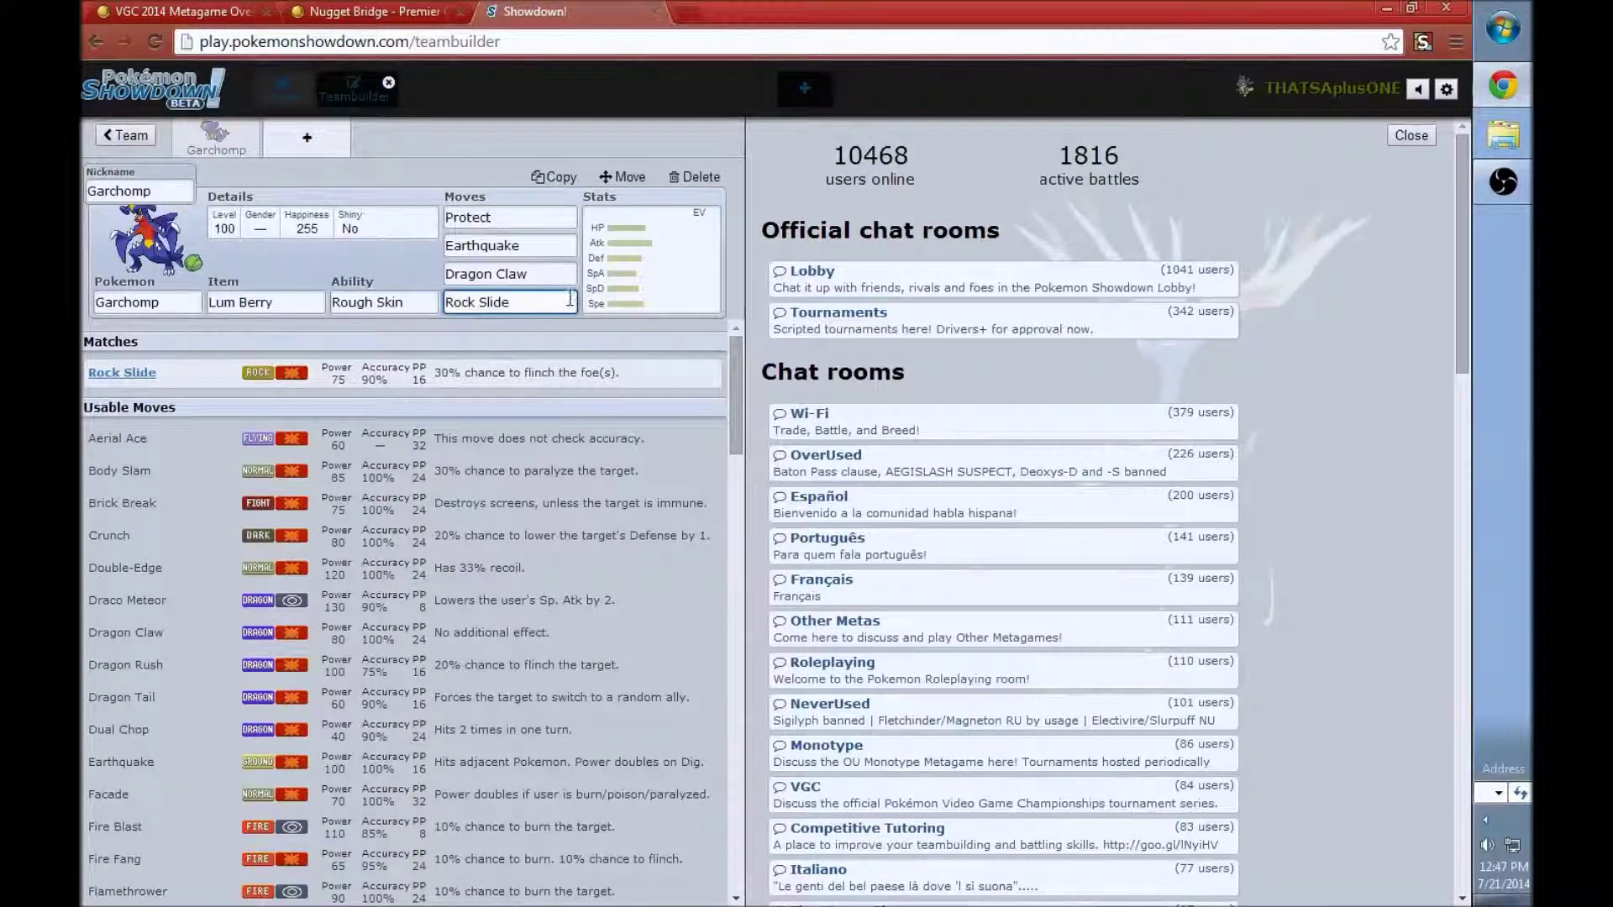
Set Garchomp's EVs to 4 HP, 252 Attack and 252 Speed, with a nature raising Speed and lowering Sp. Atk
{"action": "left_click", "coordinate": [658, 287]}
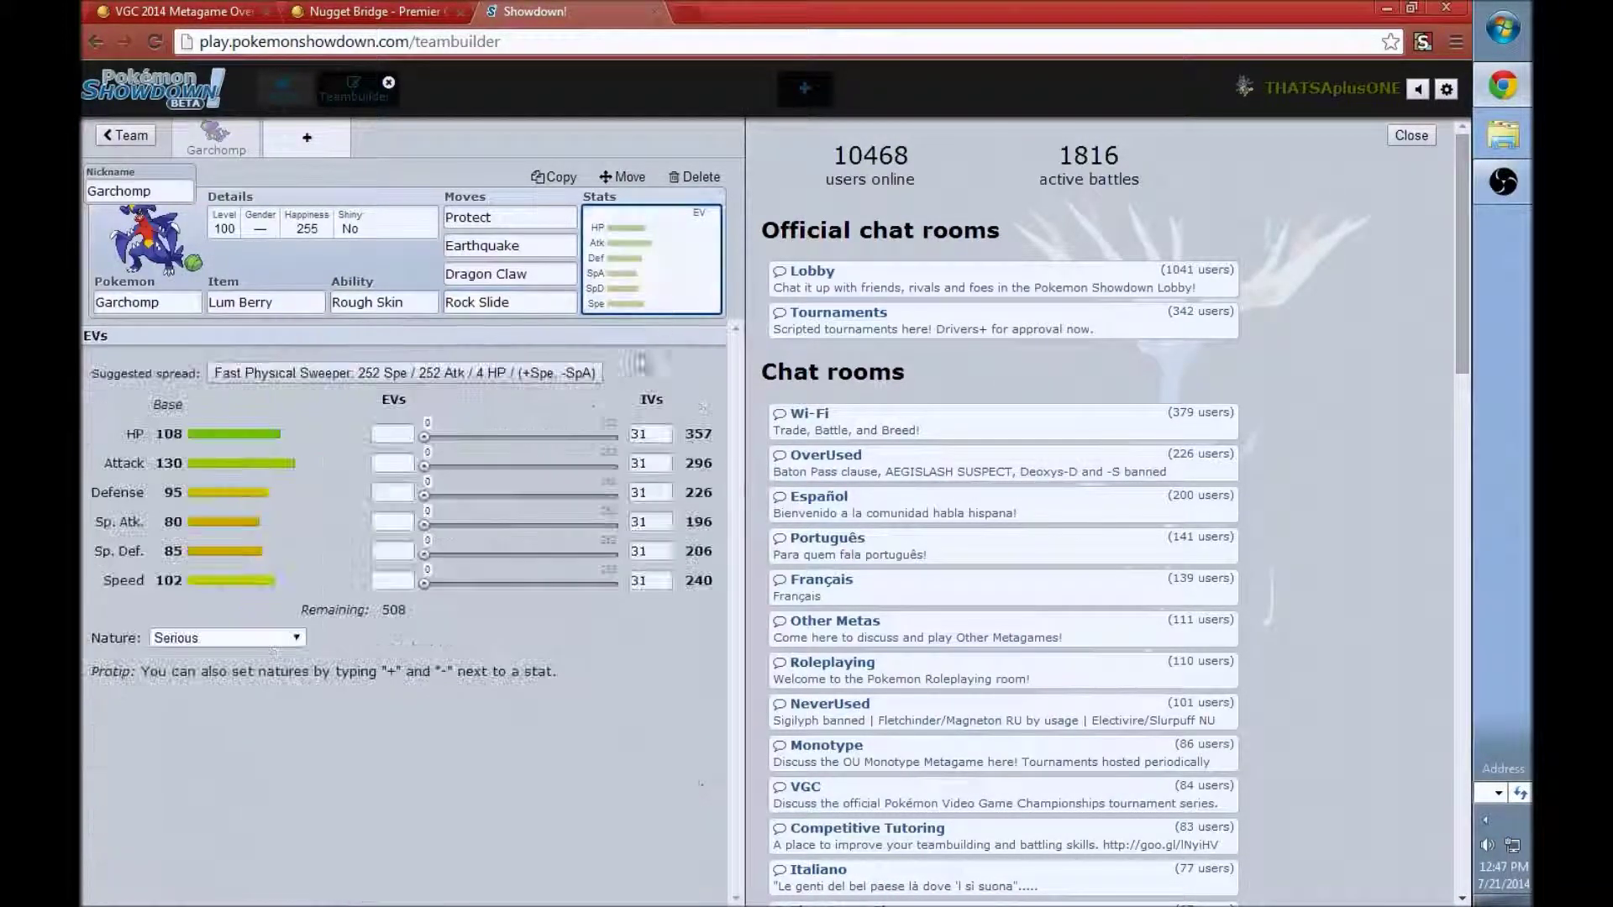
{"action": "left_click", "coordinate": [394, 432]}
{"action": "type", "text": "4"}
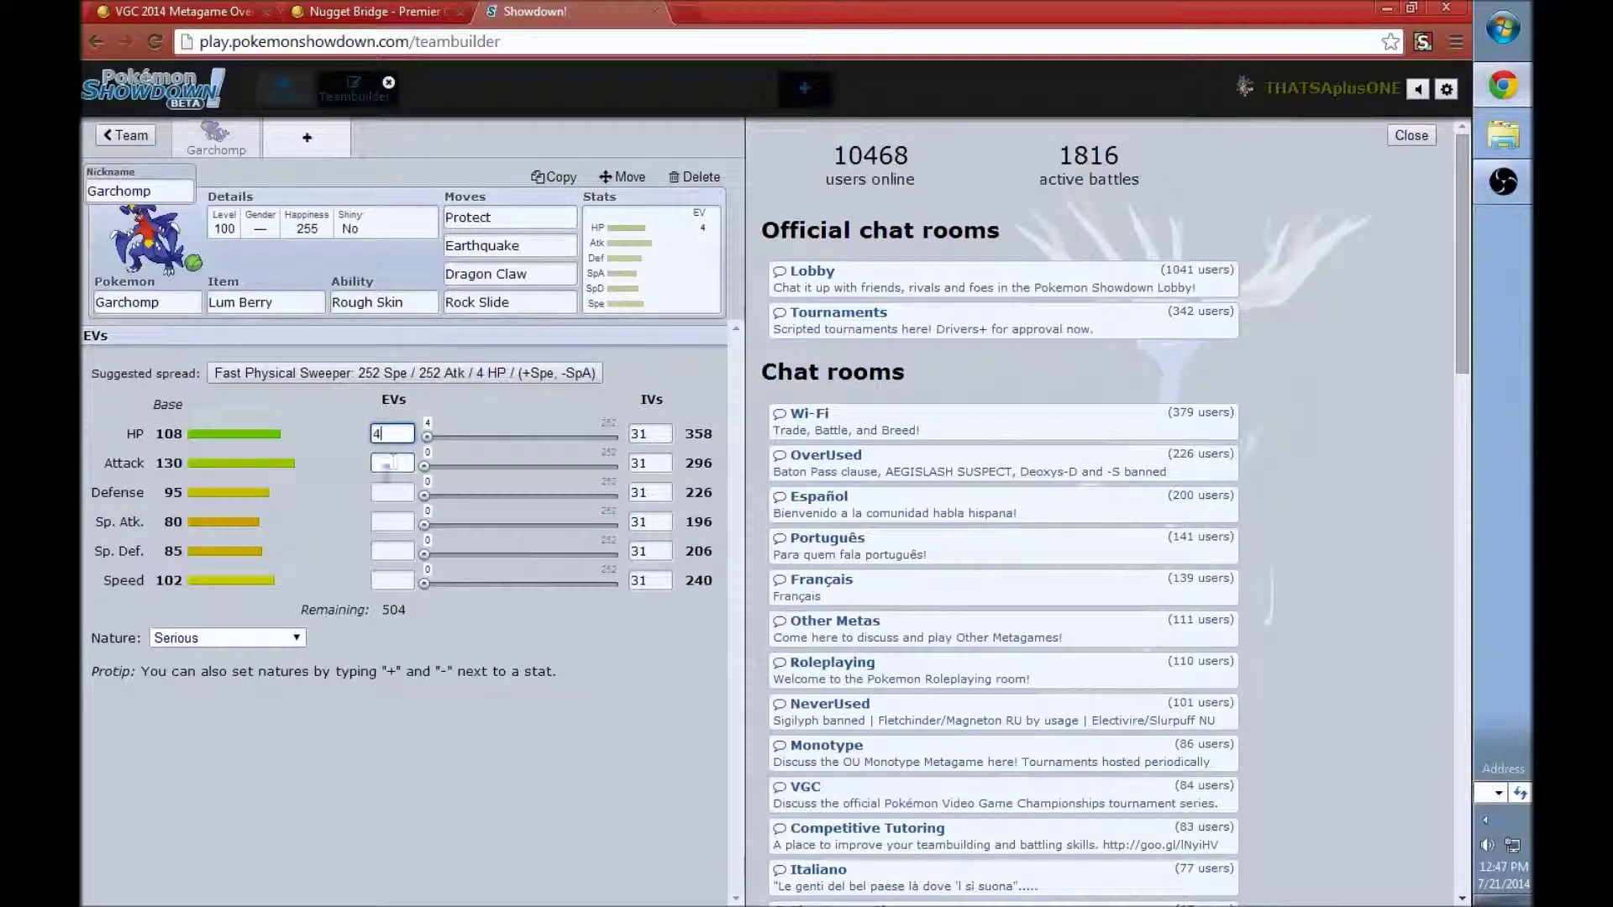
{"action": "left_click", "coordinate": [394, 462]}
{"action": "type", "text": "252"}
{"action": "left_click", "coordinate": [392, 580]}
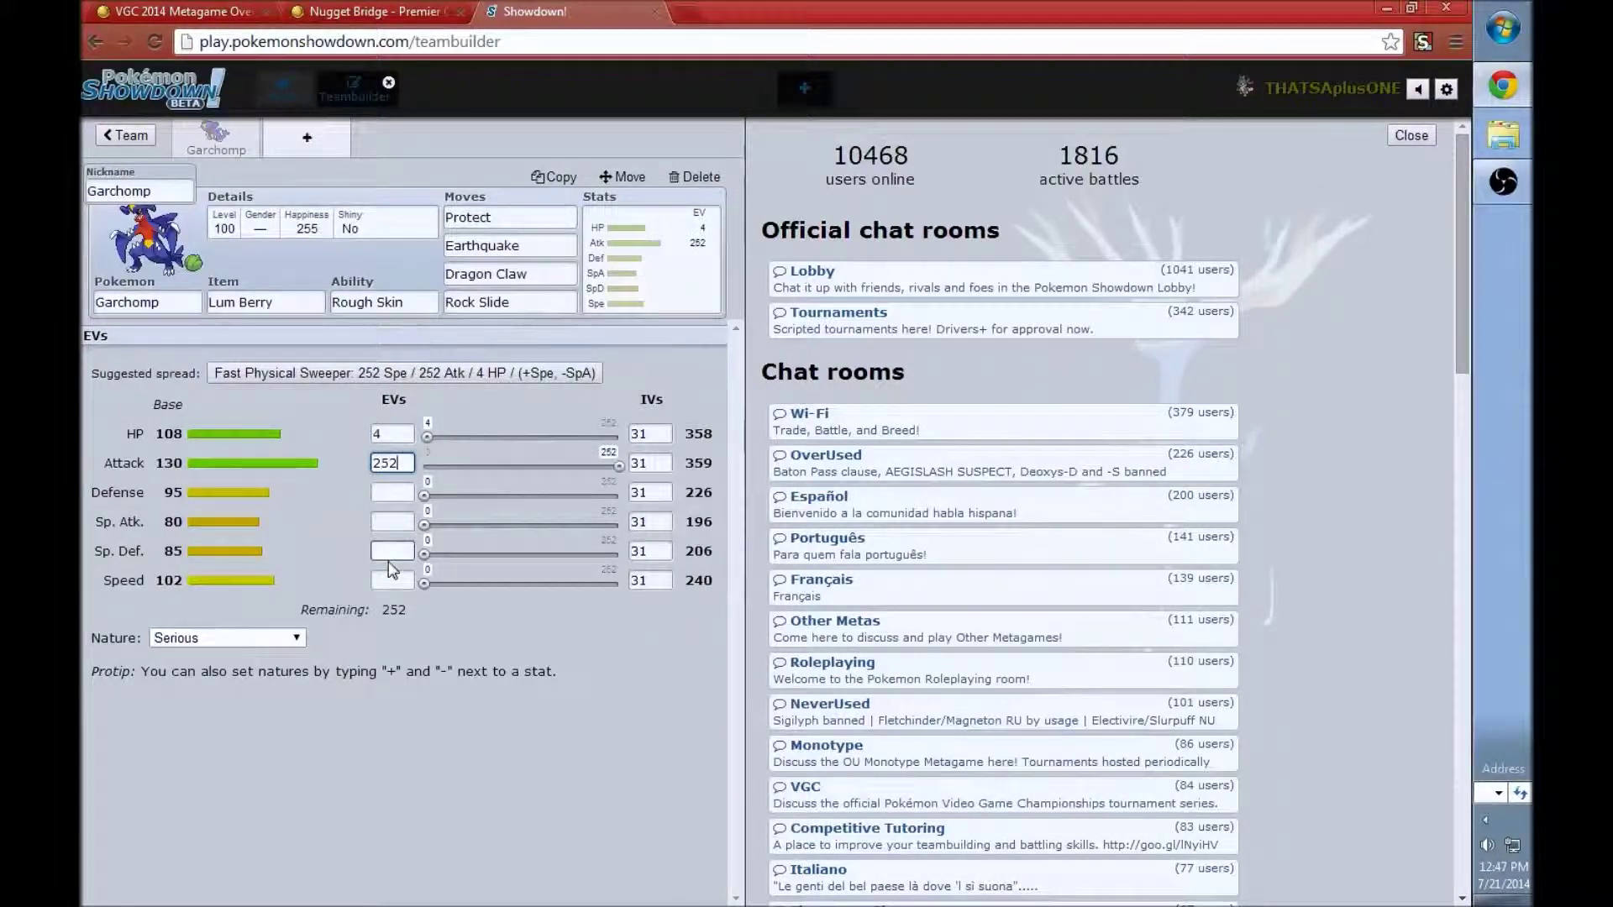
{"action": "type", "text": "252"}
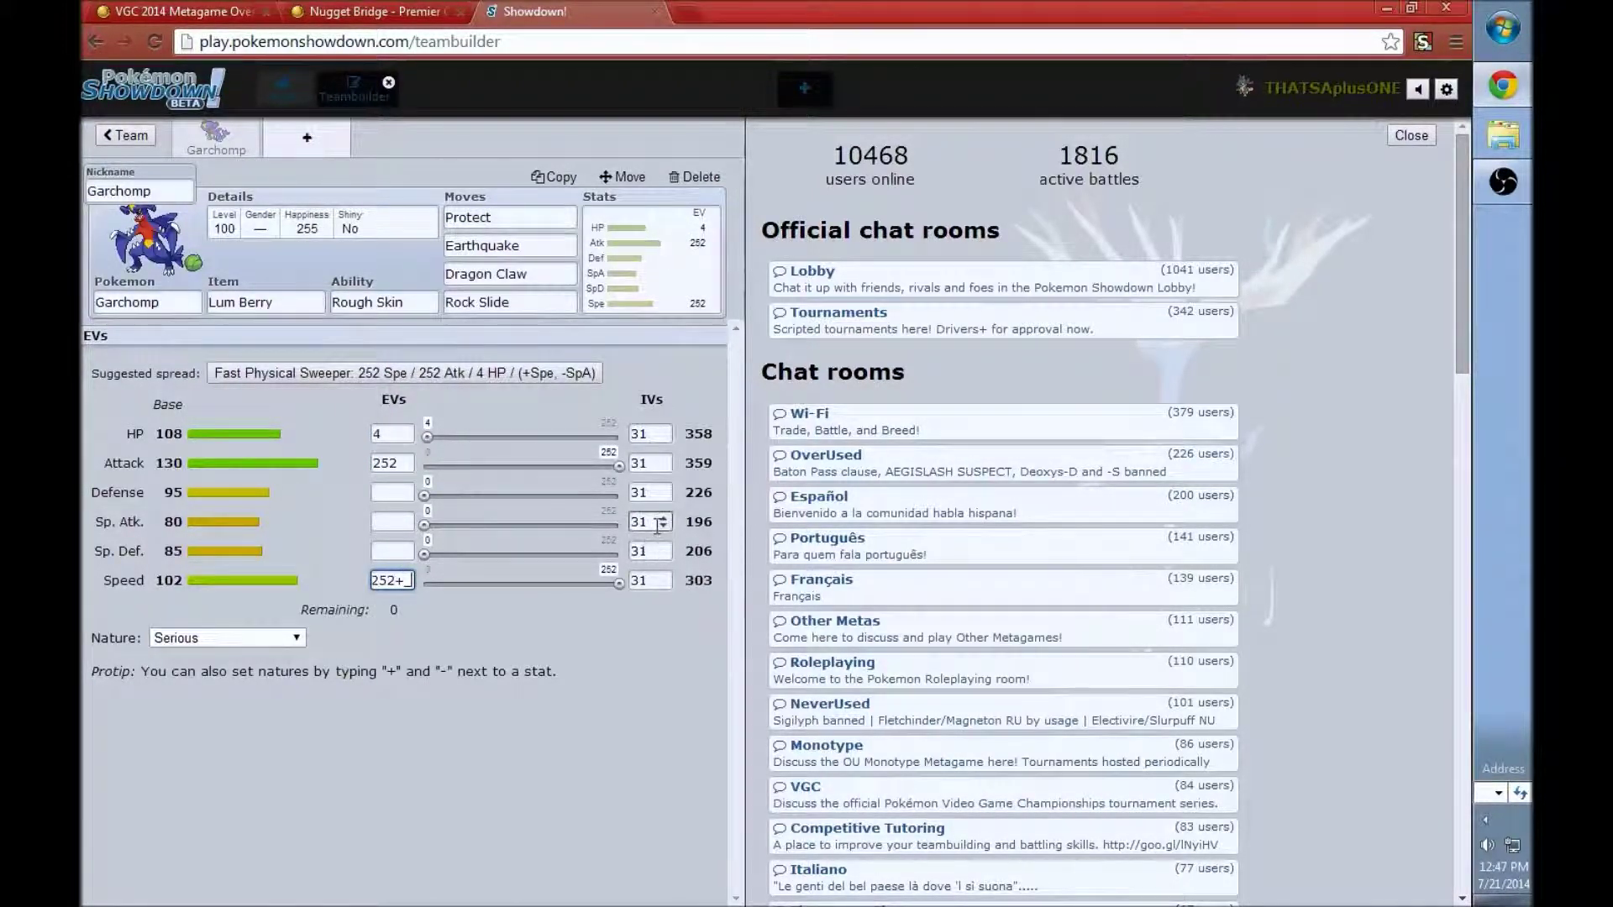
{"action": "type", "text": "+"}
{"action": "left_click", "coordinate": [388, 520]}
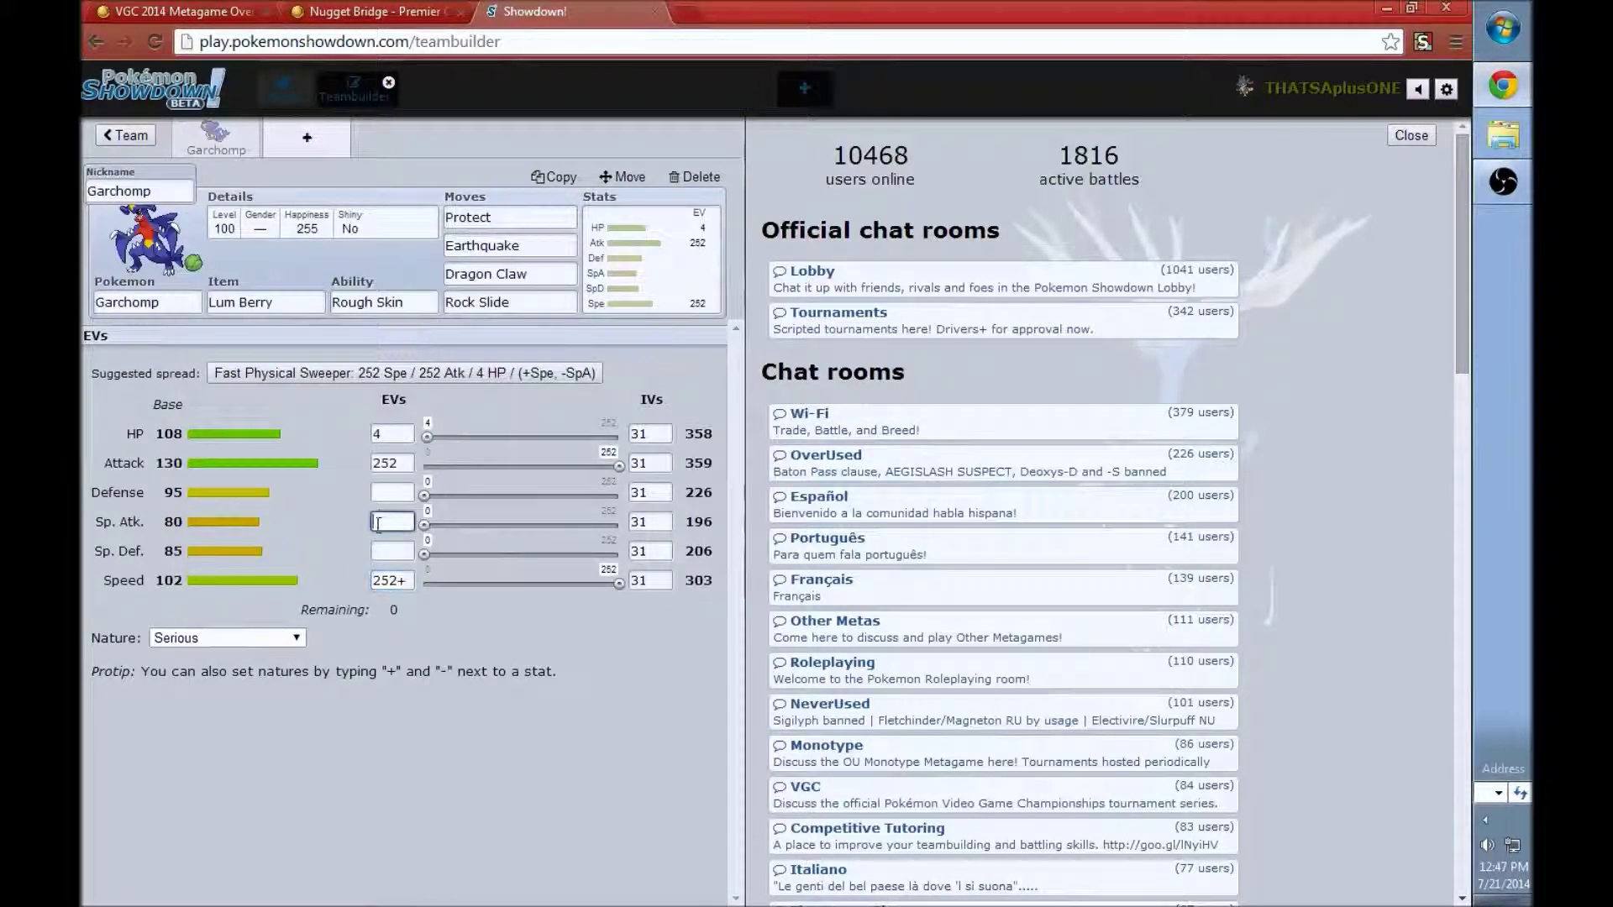
{"action": "type", "text": "-"}
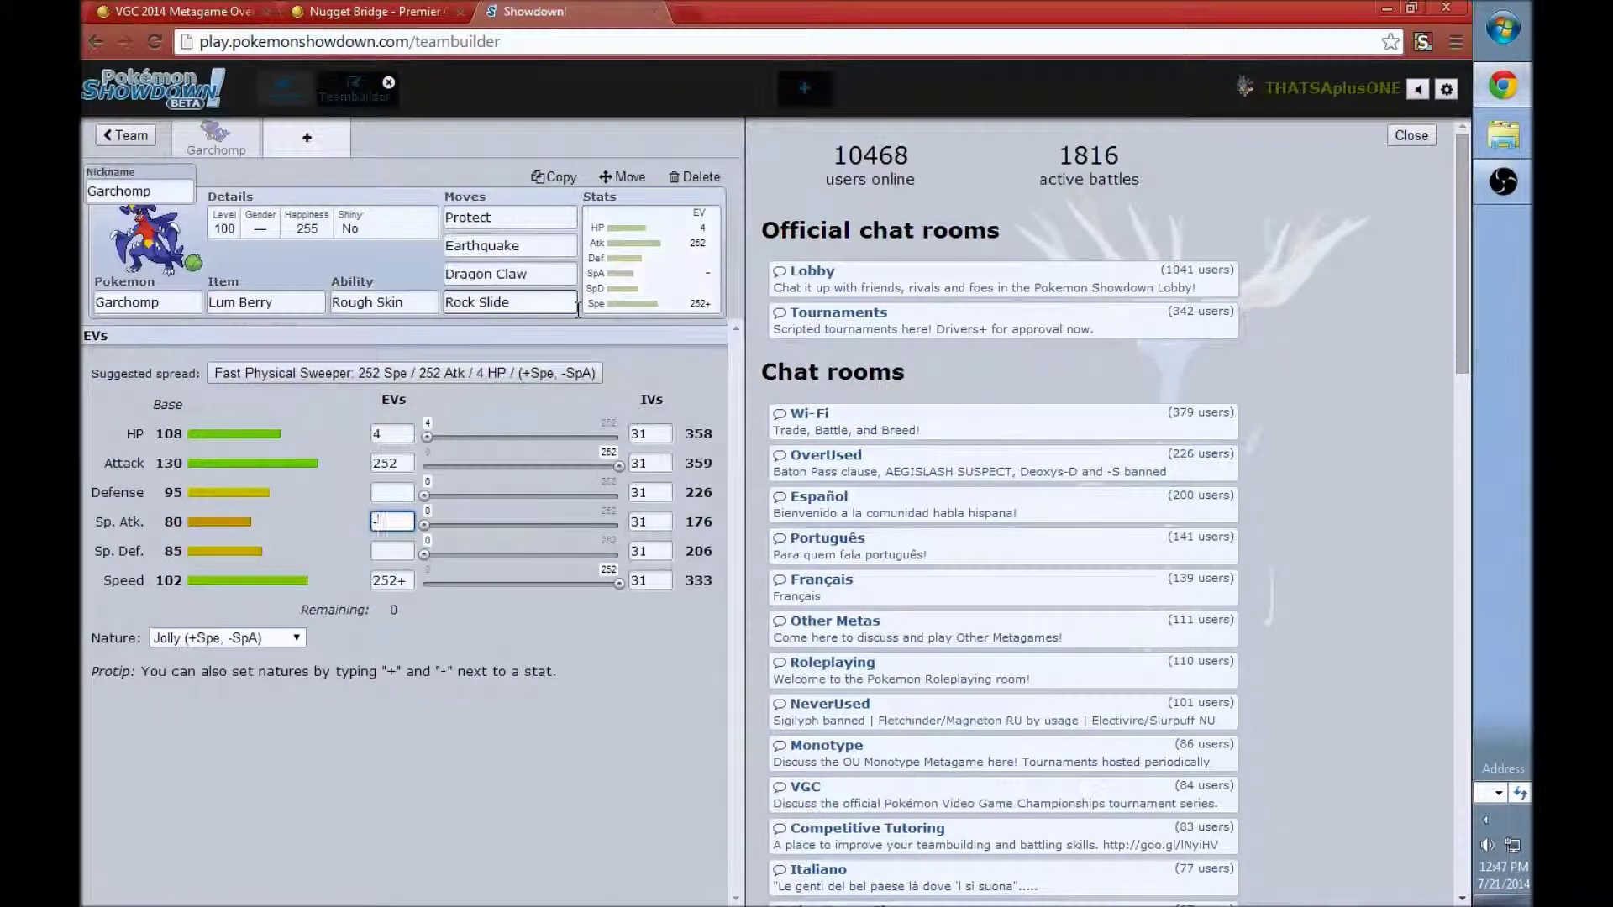
Add Kangaskhan as the second Pokémon, holding Kangaskhanite and with the Scrappy ability
{"action": "left_click", "coordinate": [304, 147]}
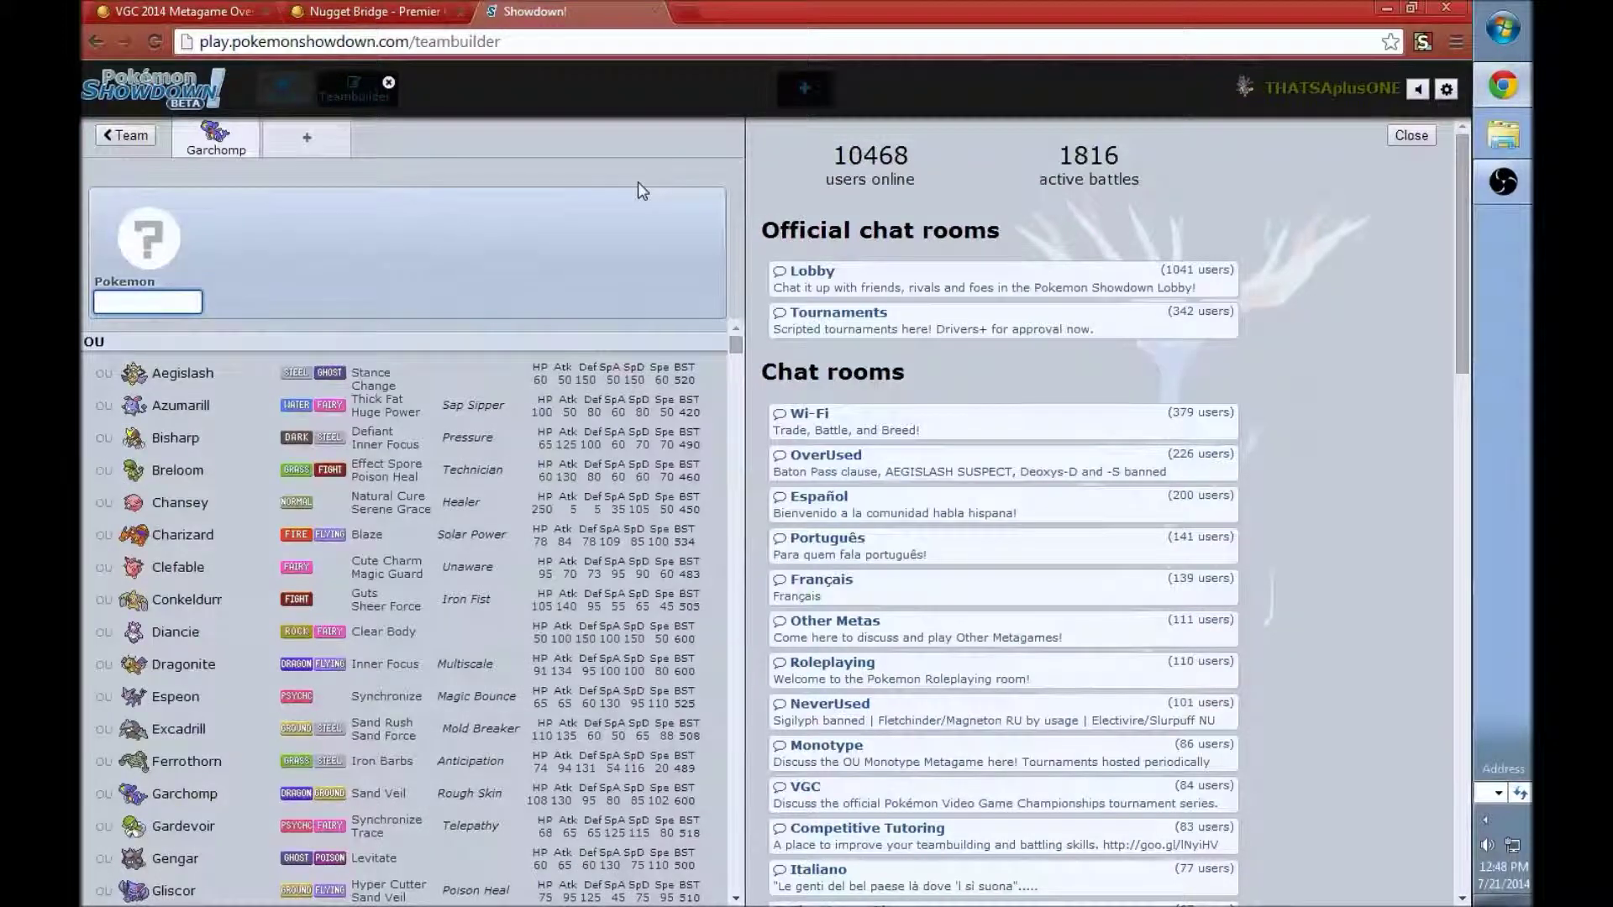
{"action": "type", "text": "kang"}
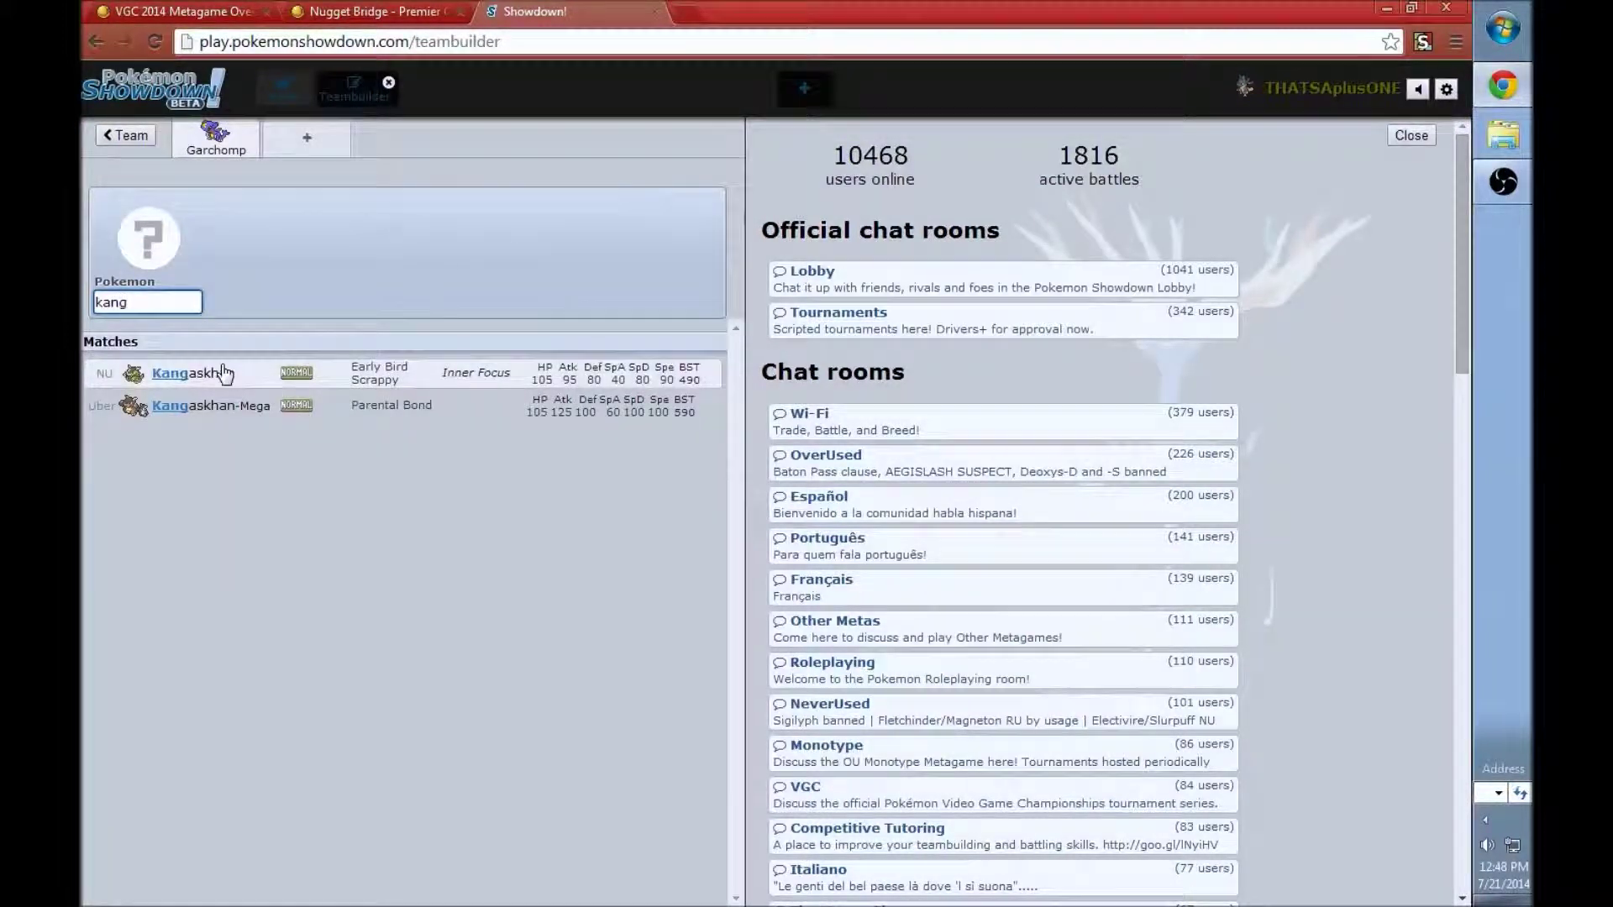
{"action": "left_click", "coordinate": [225, 373]}
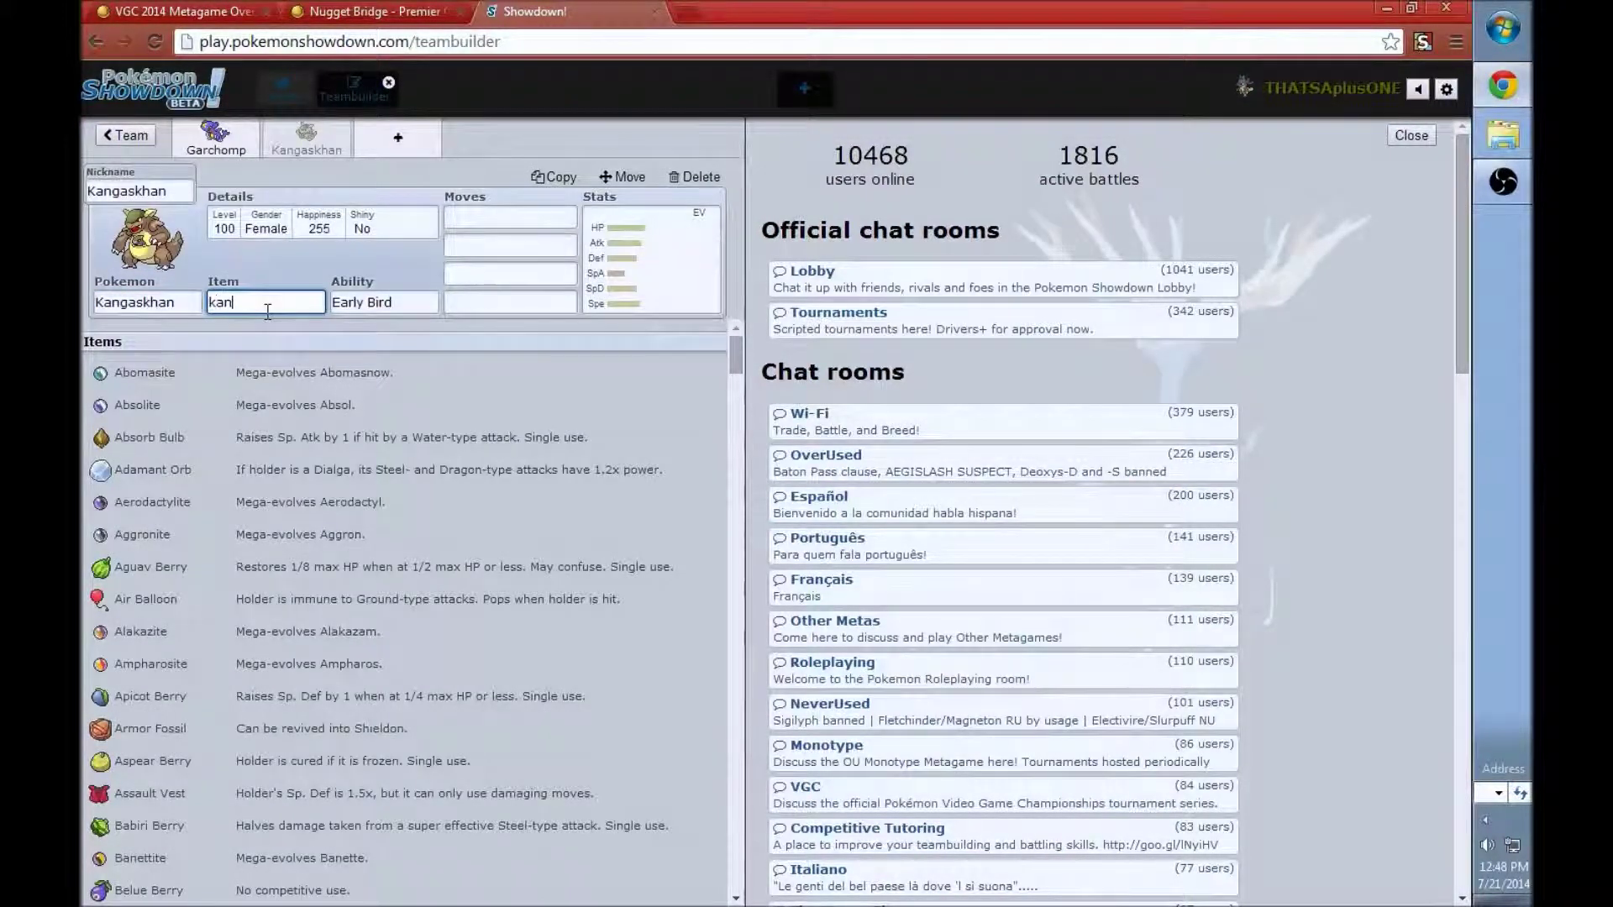
{"action": "left_click", "coordinate": [181, 388]}
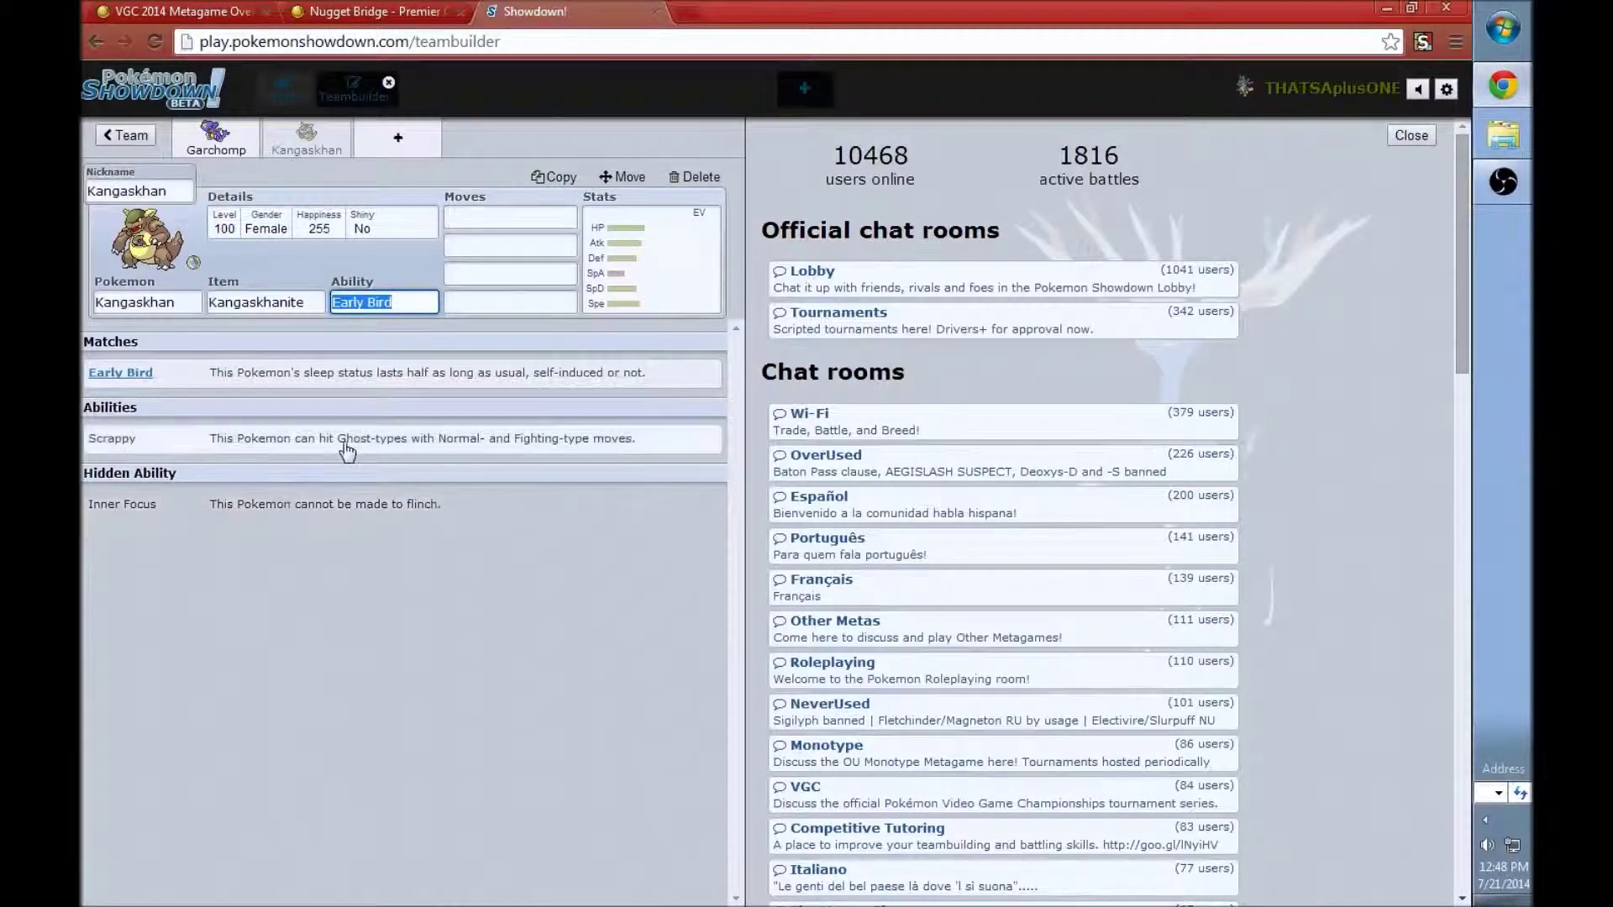
{"action": "left_click", "coordinate": [269, 438]}
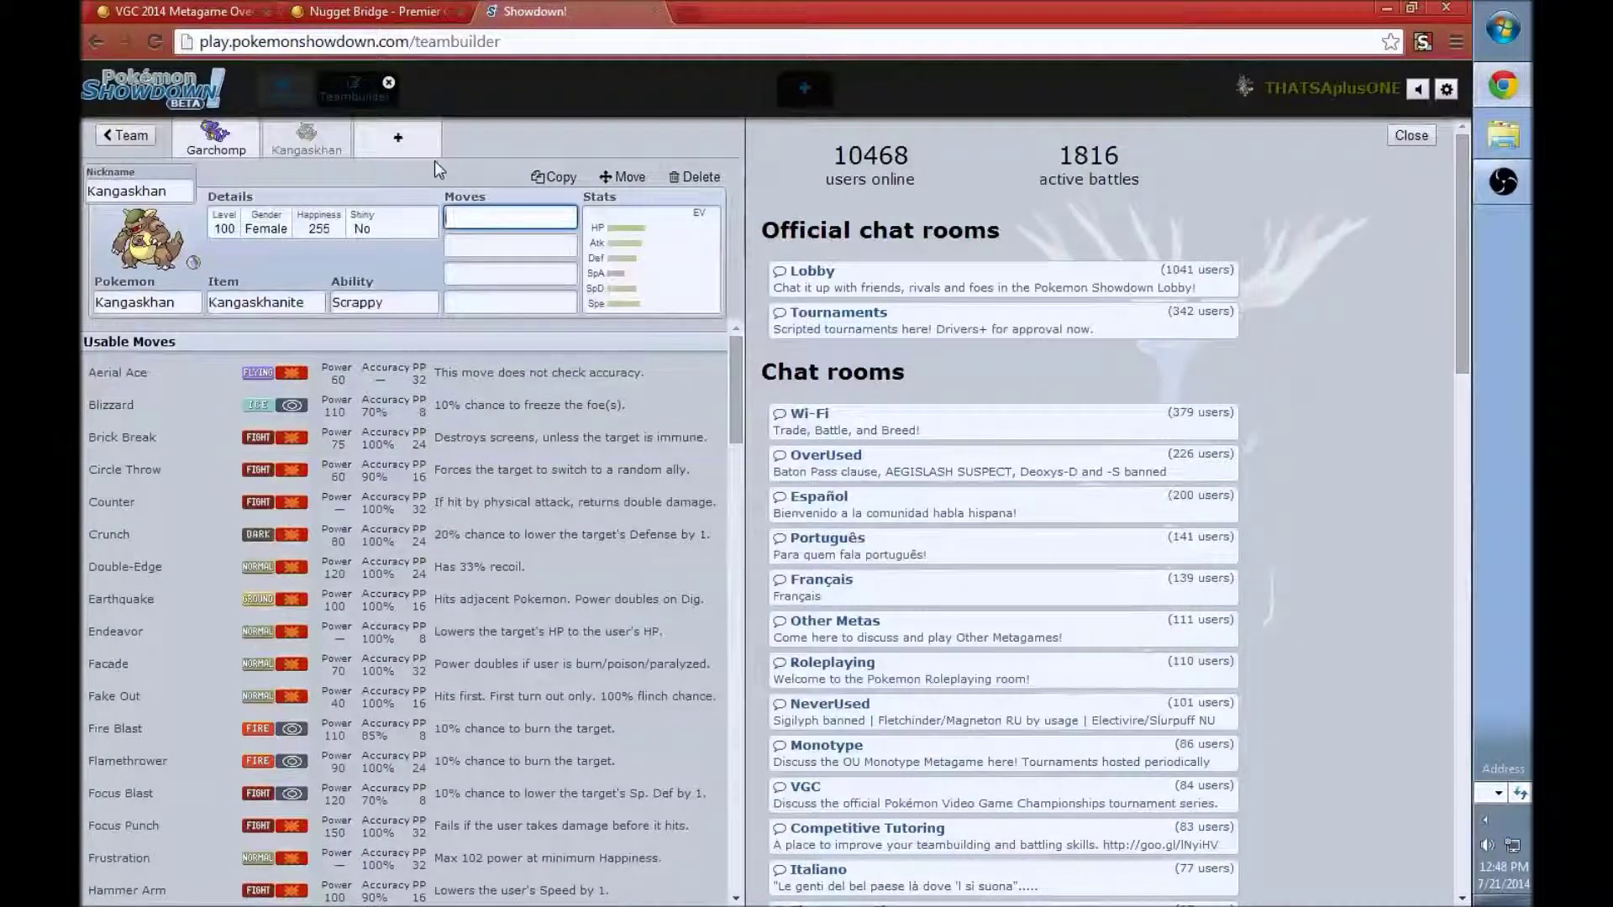
Set Kangaskhan's four moves to Fake Out, Return, Power-Up Punch and Sucker Punch
{"action": "type", "text": "fake"}
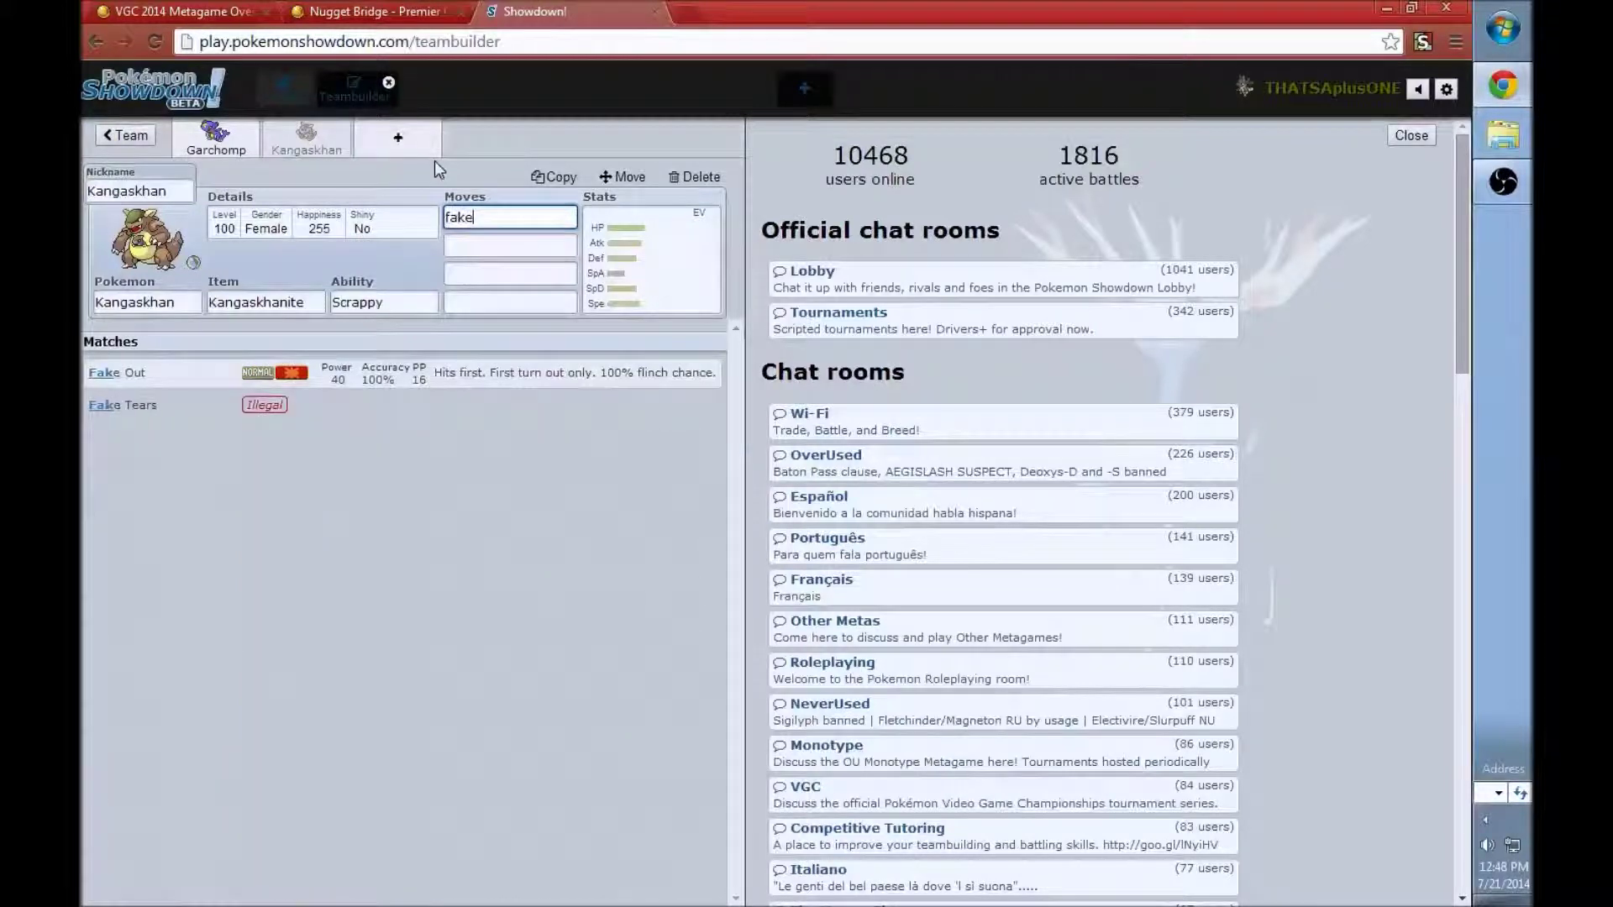
{"action": "left_click", "coordinate": [227, 376]}
{"action": "type", "text": "re"}
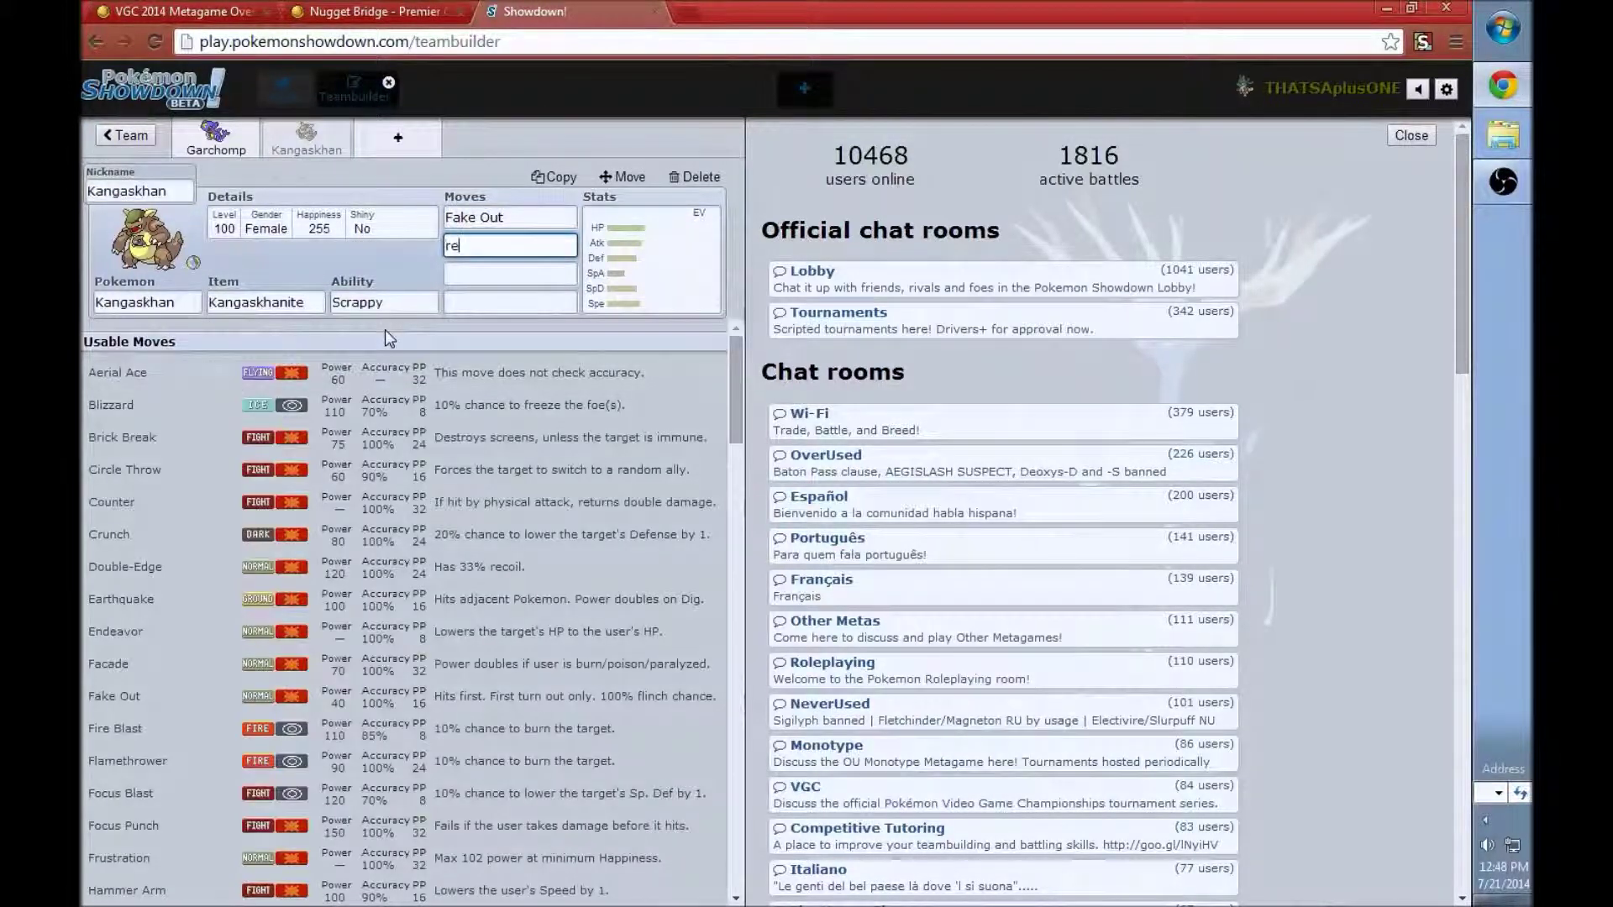
{"action": "left_click", "coordinate": [144, 415]}
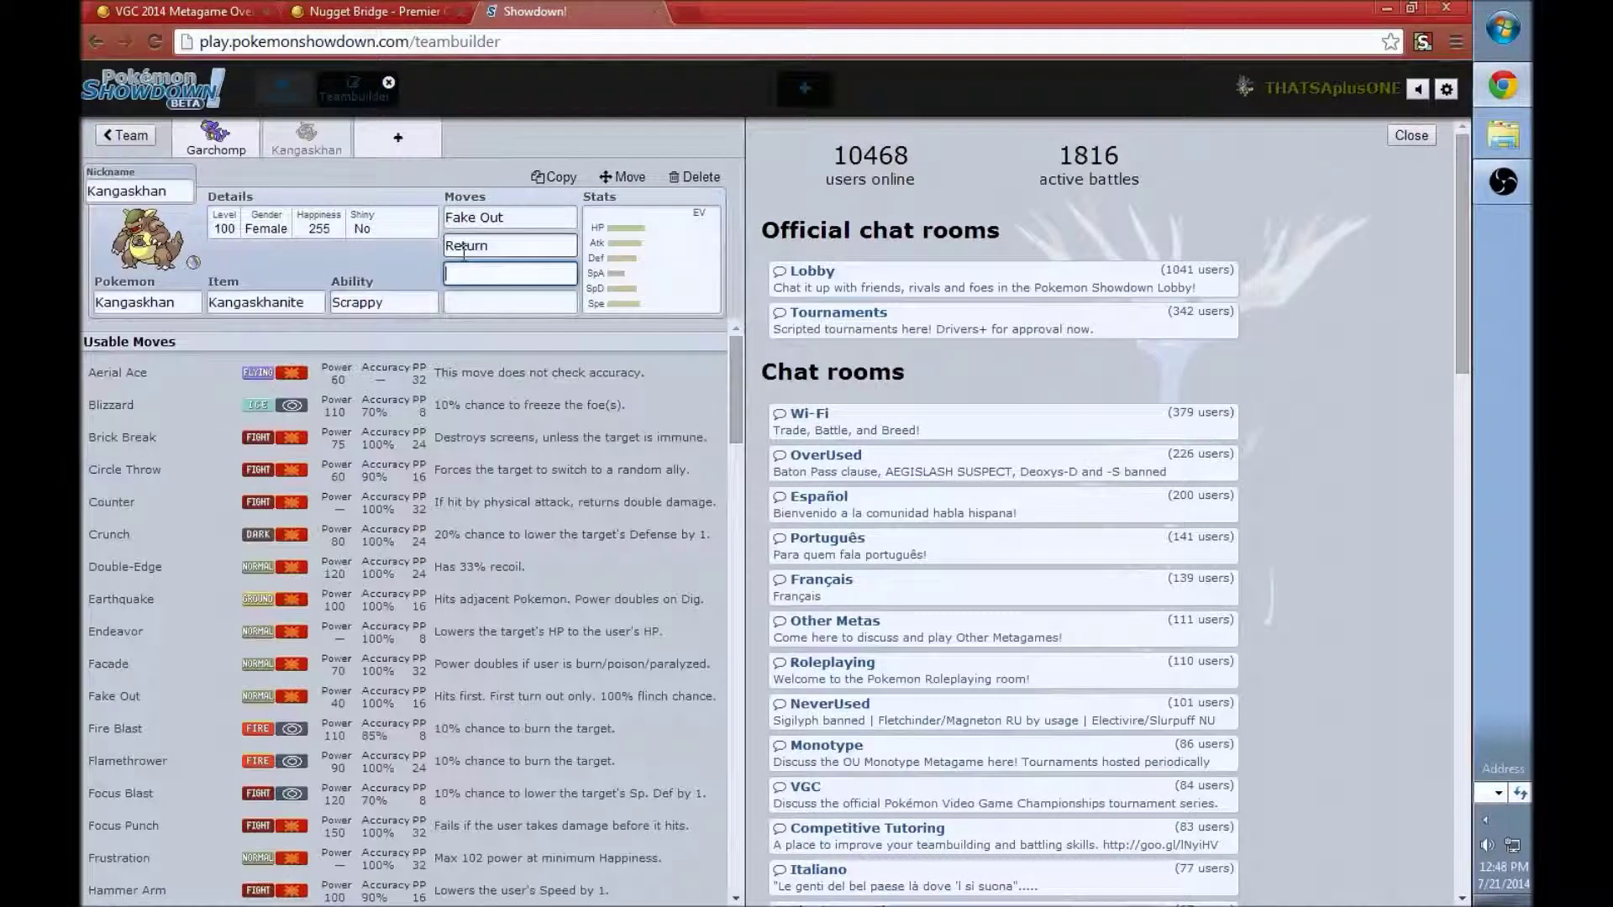
{"action": "type", "text": "pow"}
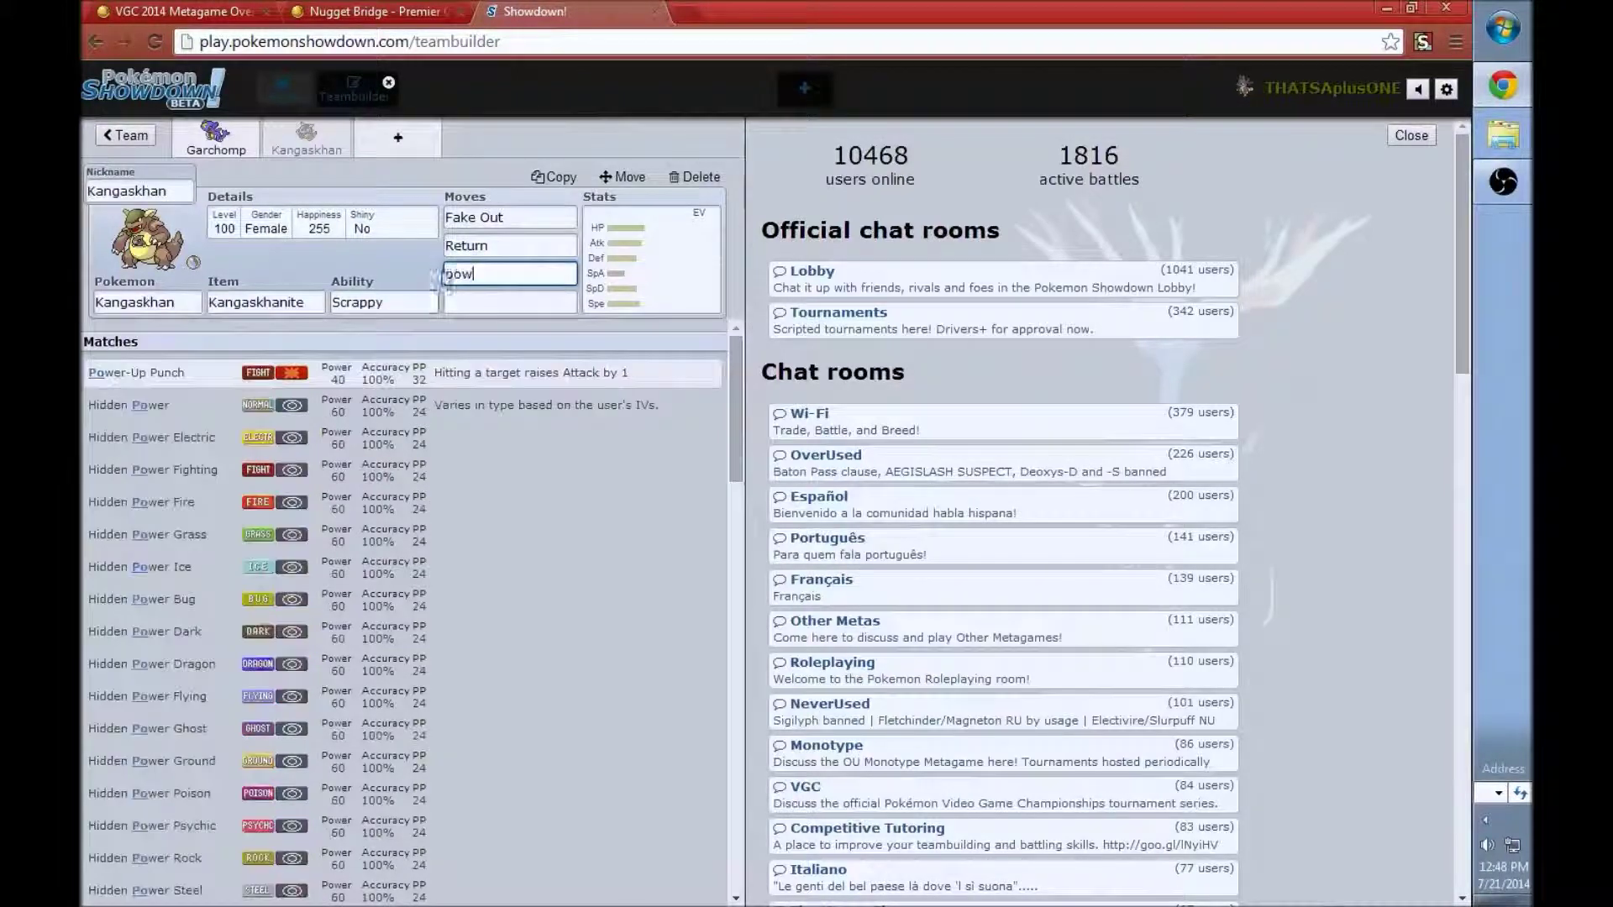
{"action": "key", "text": "Return"}
{"action": "type", "text": "suck"}
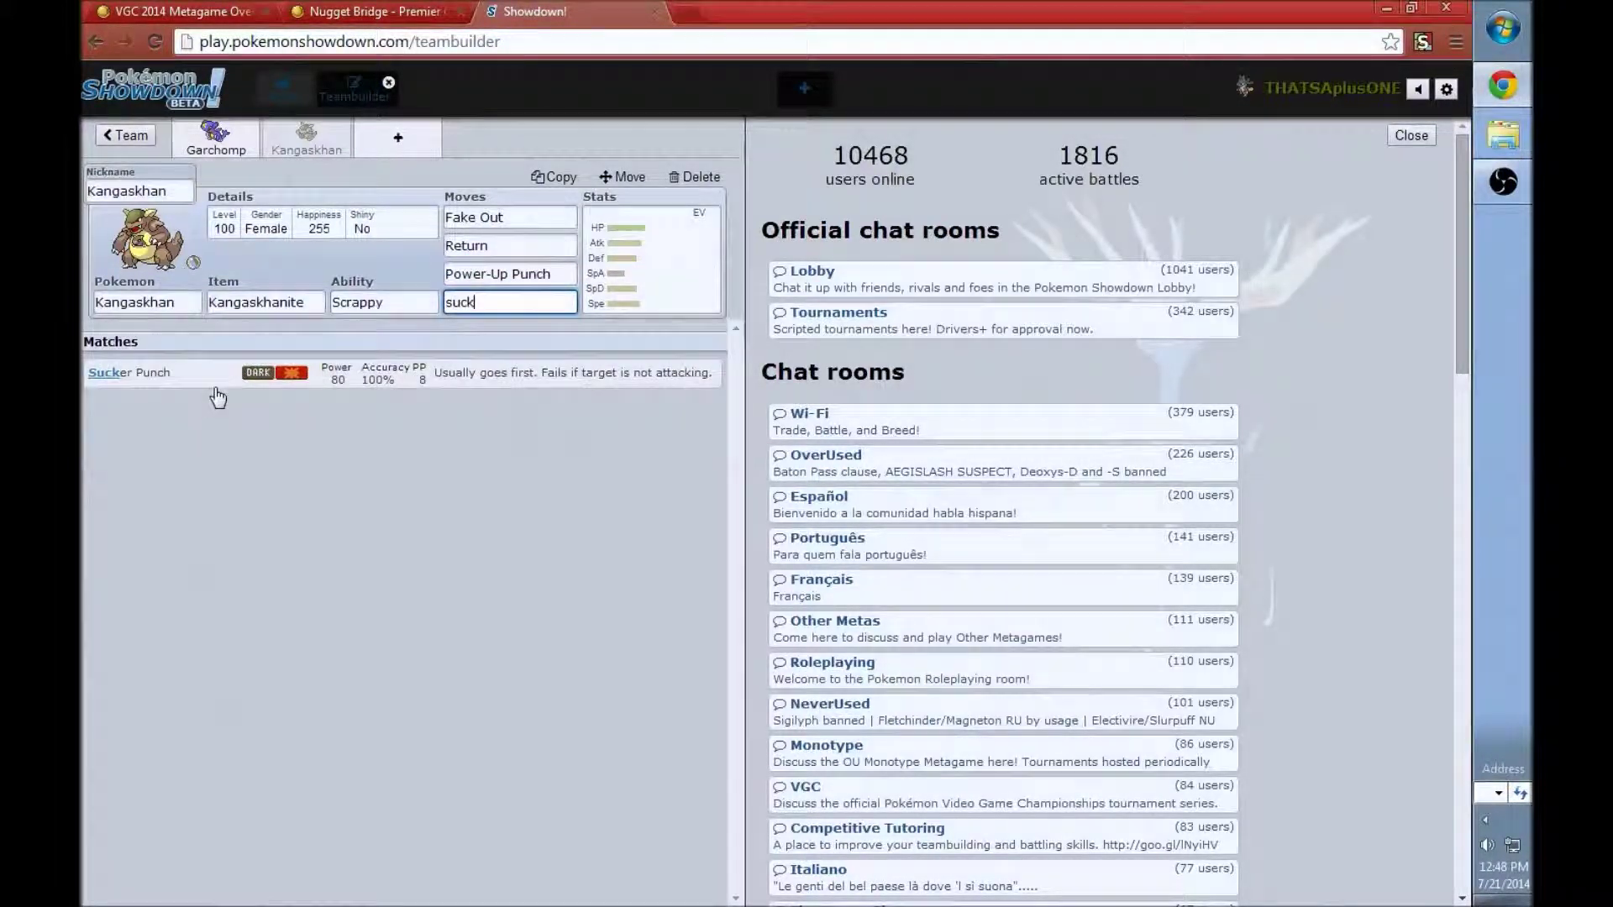
{"action": "key", "text": "Return"}
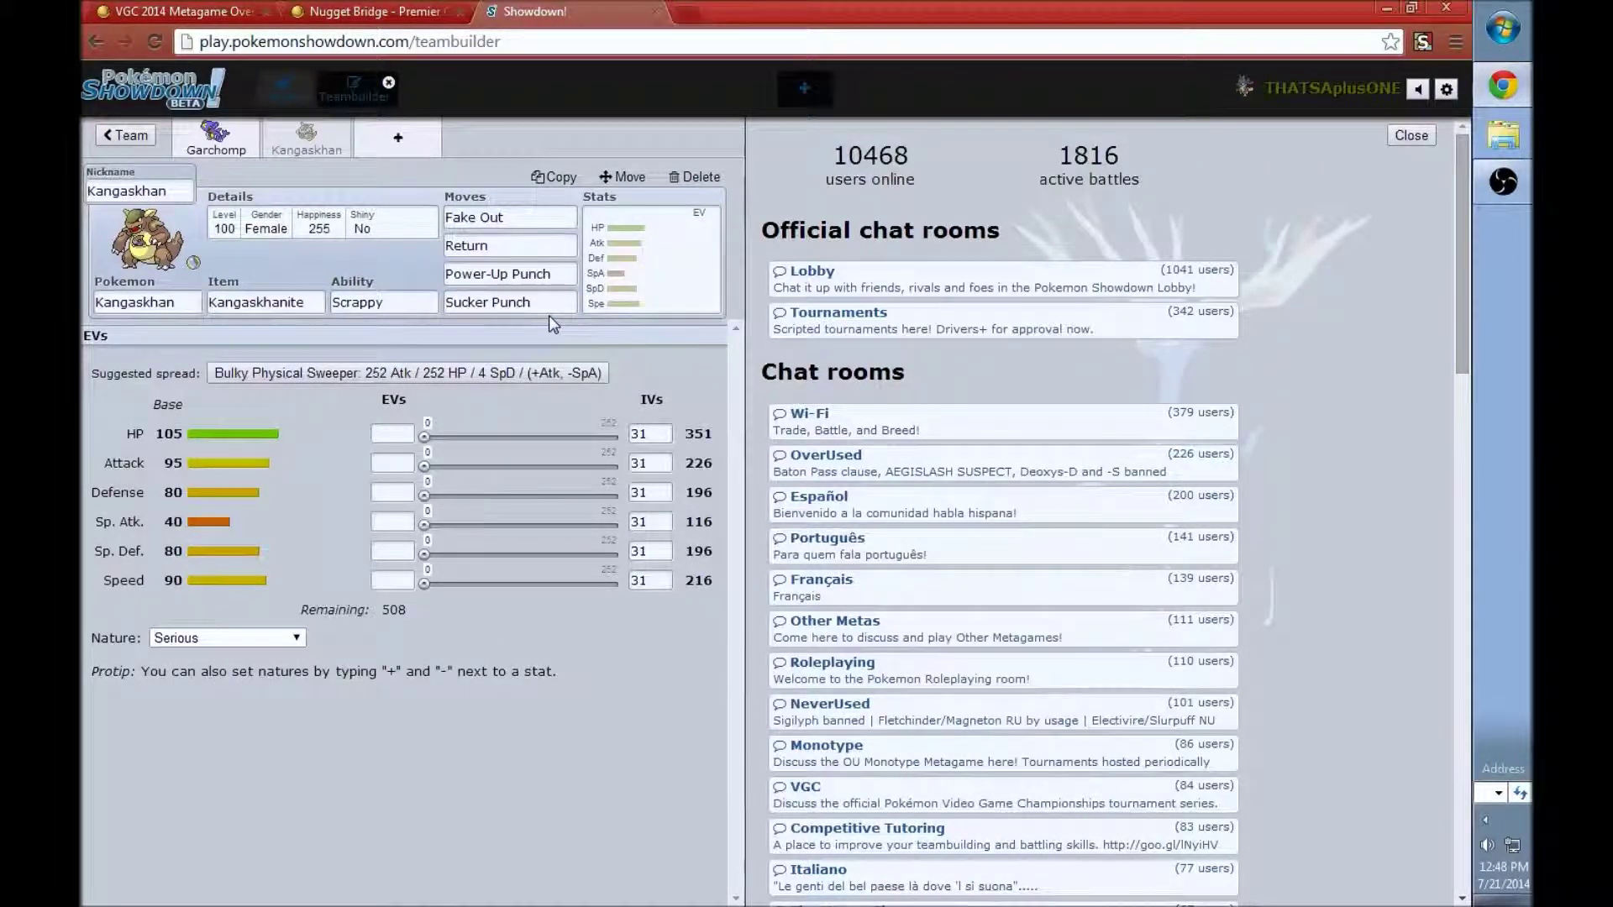
Set Kangaskhan's EVs to 4 HP, 252 Attack and 252 Speed, with a nature raising Speed and lowering Sp. Atk
{"action": "left_click", "coordinate": [390, 434]}
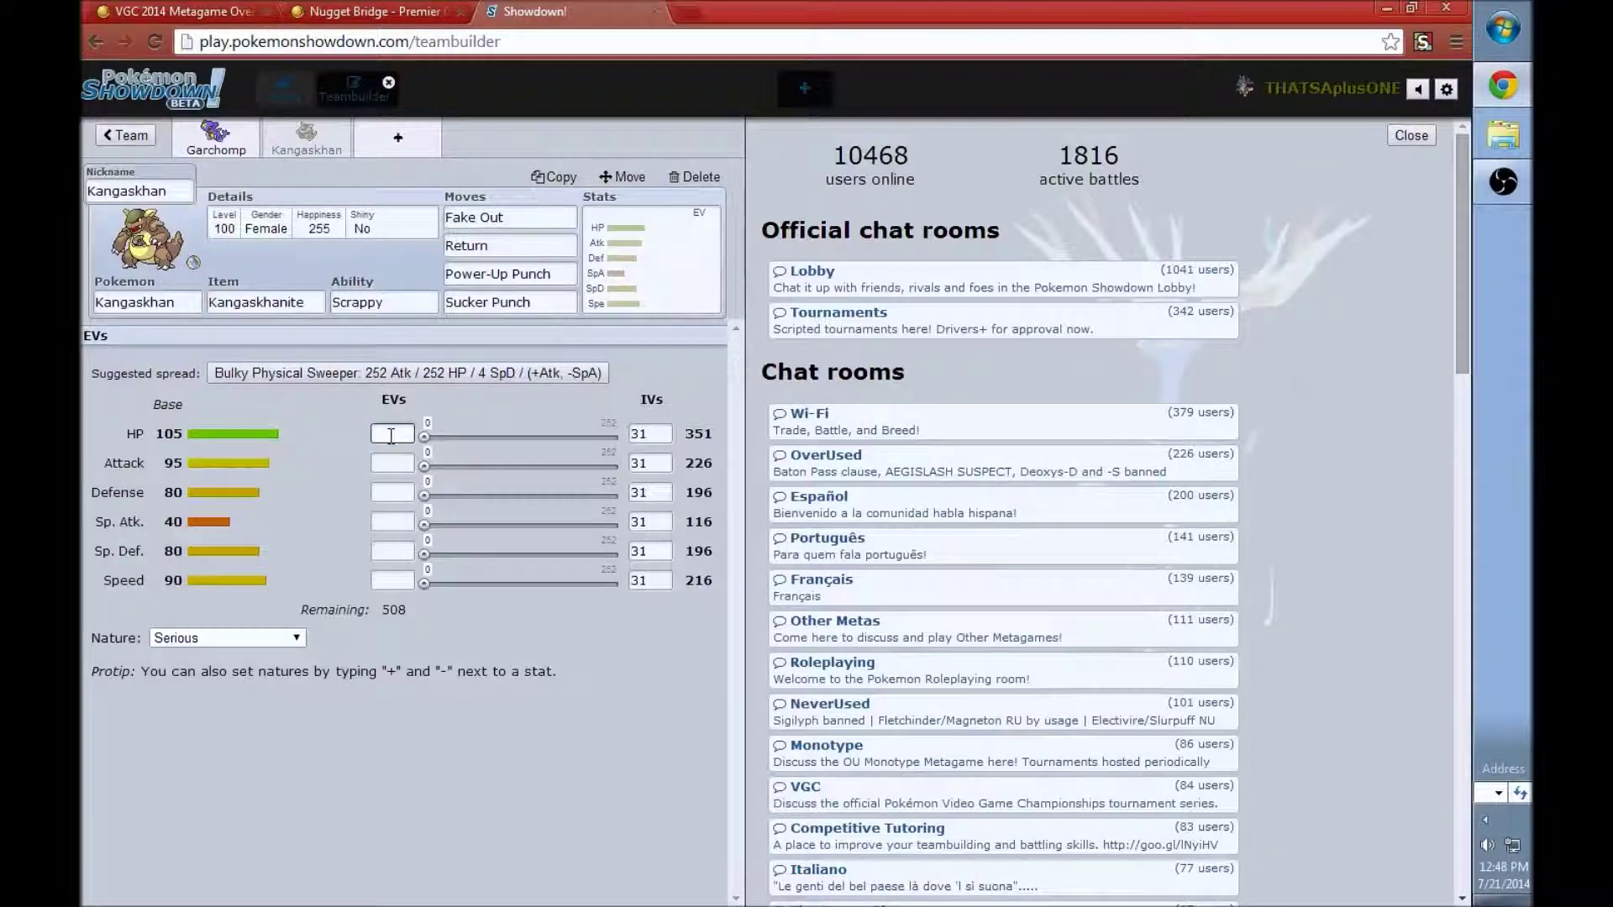
{"action": "type", "text": "4"}
{"action": "left_click", "coordinate": [400, 465]}
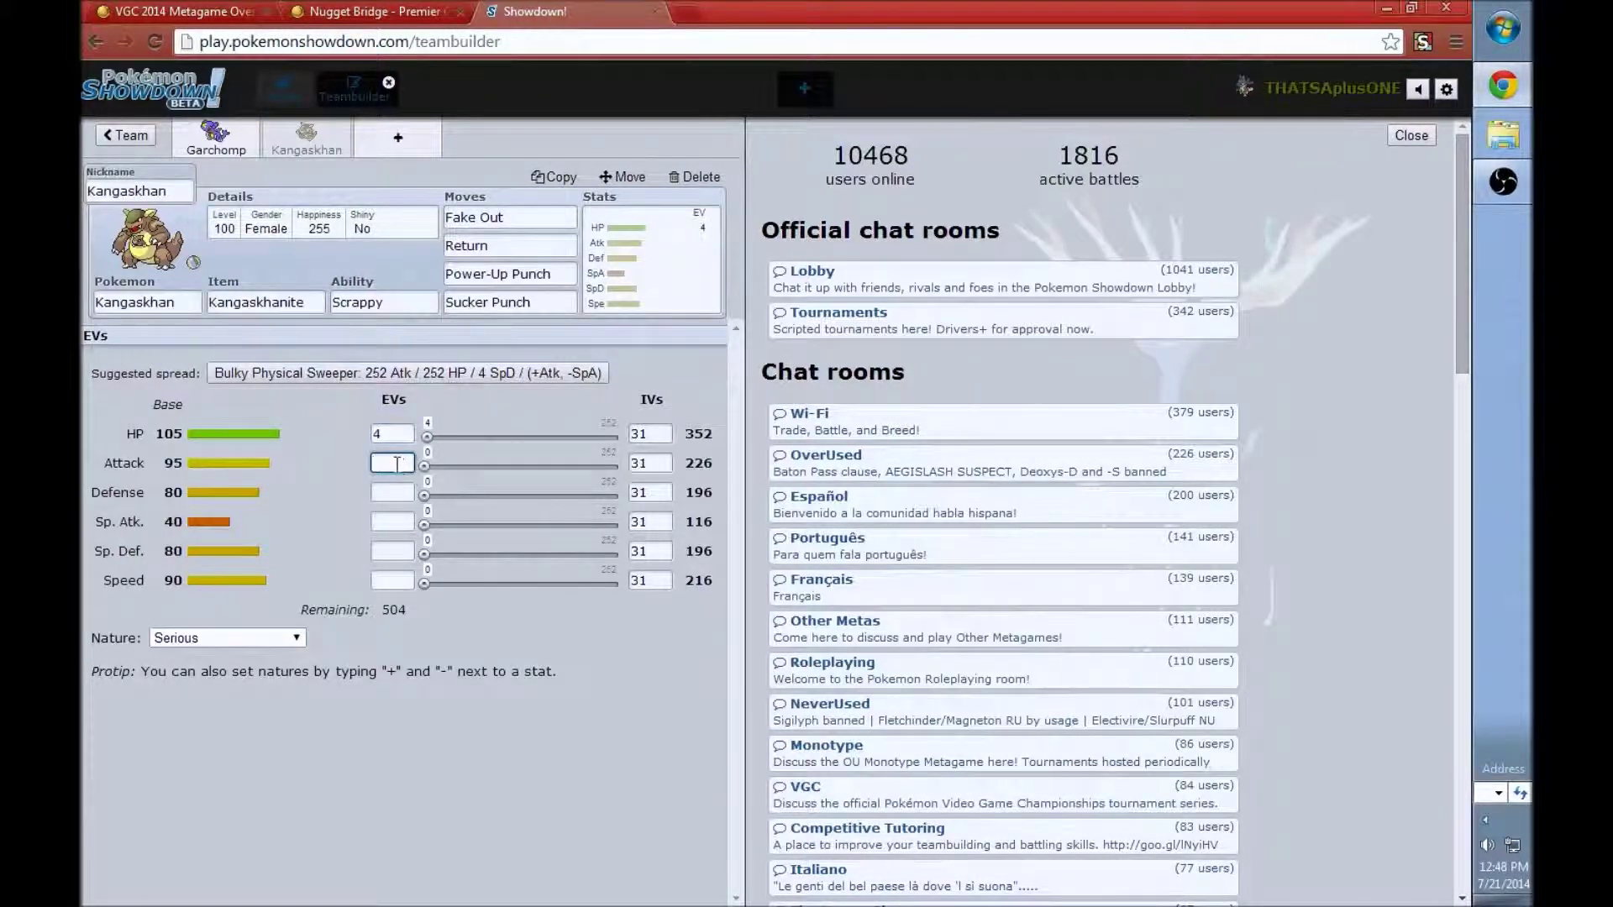
{"action": "type", "text": "252"}
{"action": "left_click", "coordinate": [392, 580]}
{"action": "type", "text": "252"}
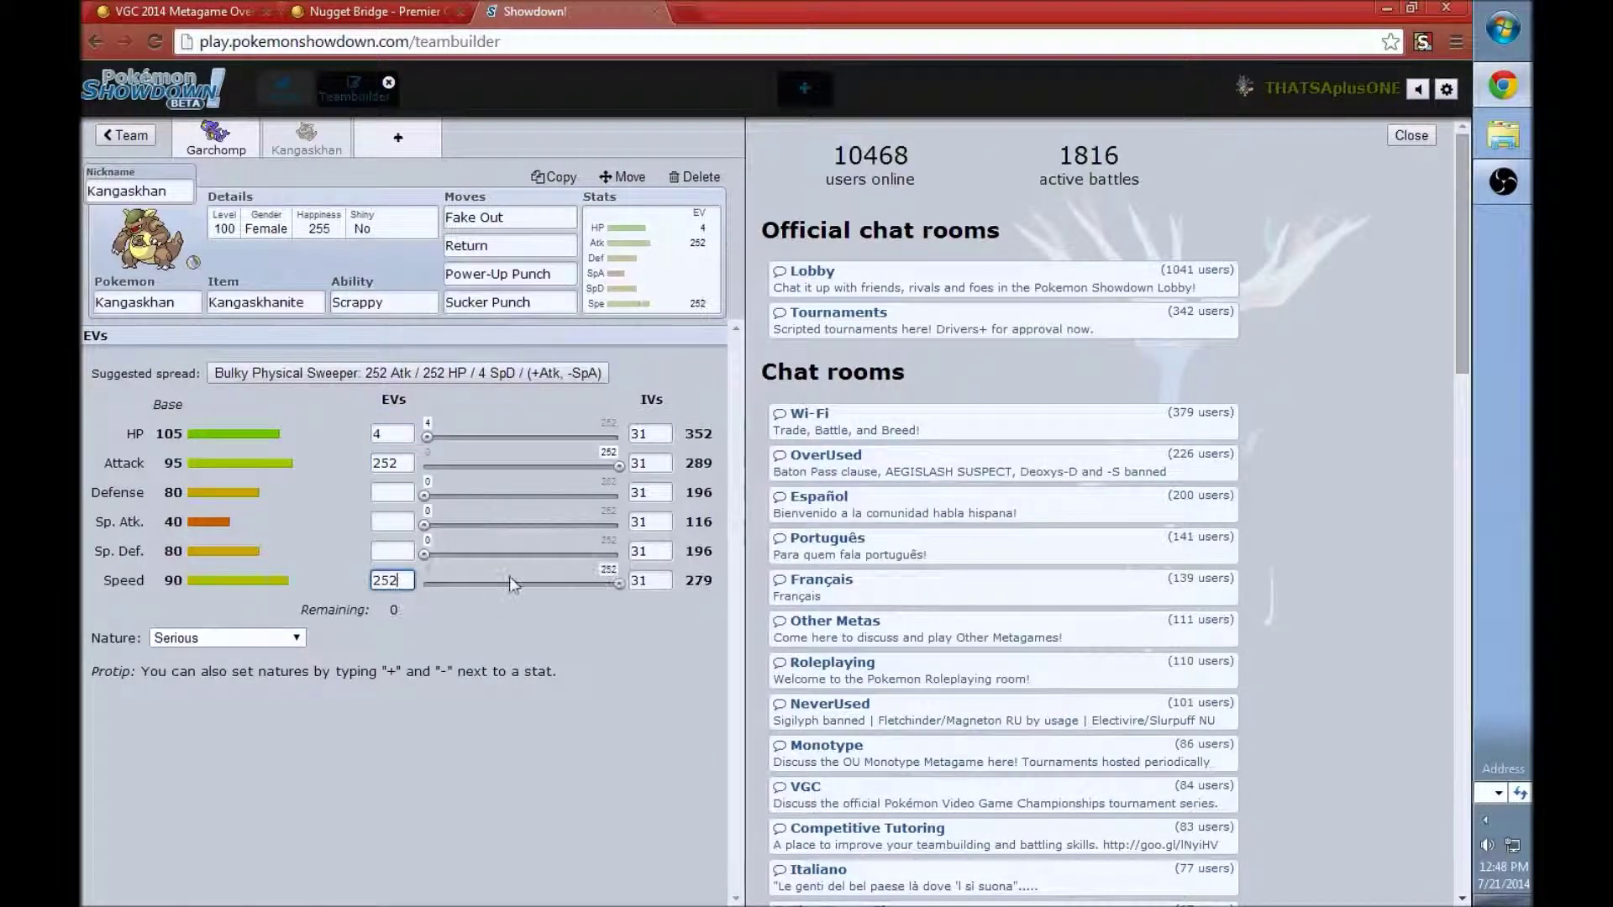
{"action": "type", "text": "+"}
{"action": "left_click", "coordinate": [397, 522]}
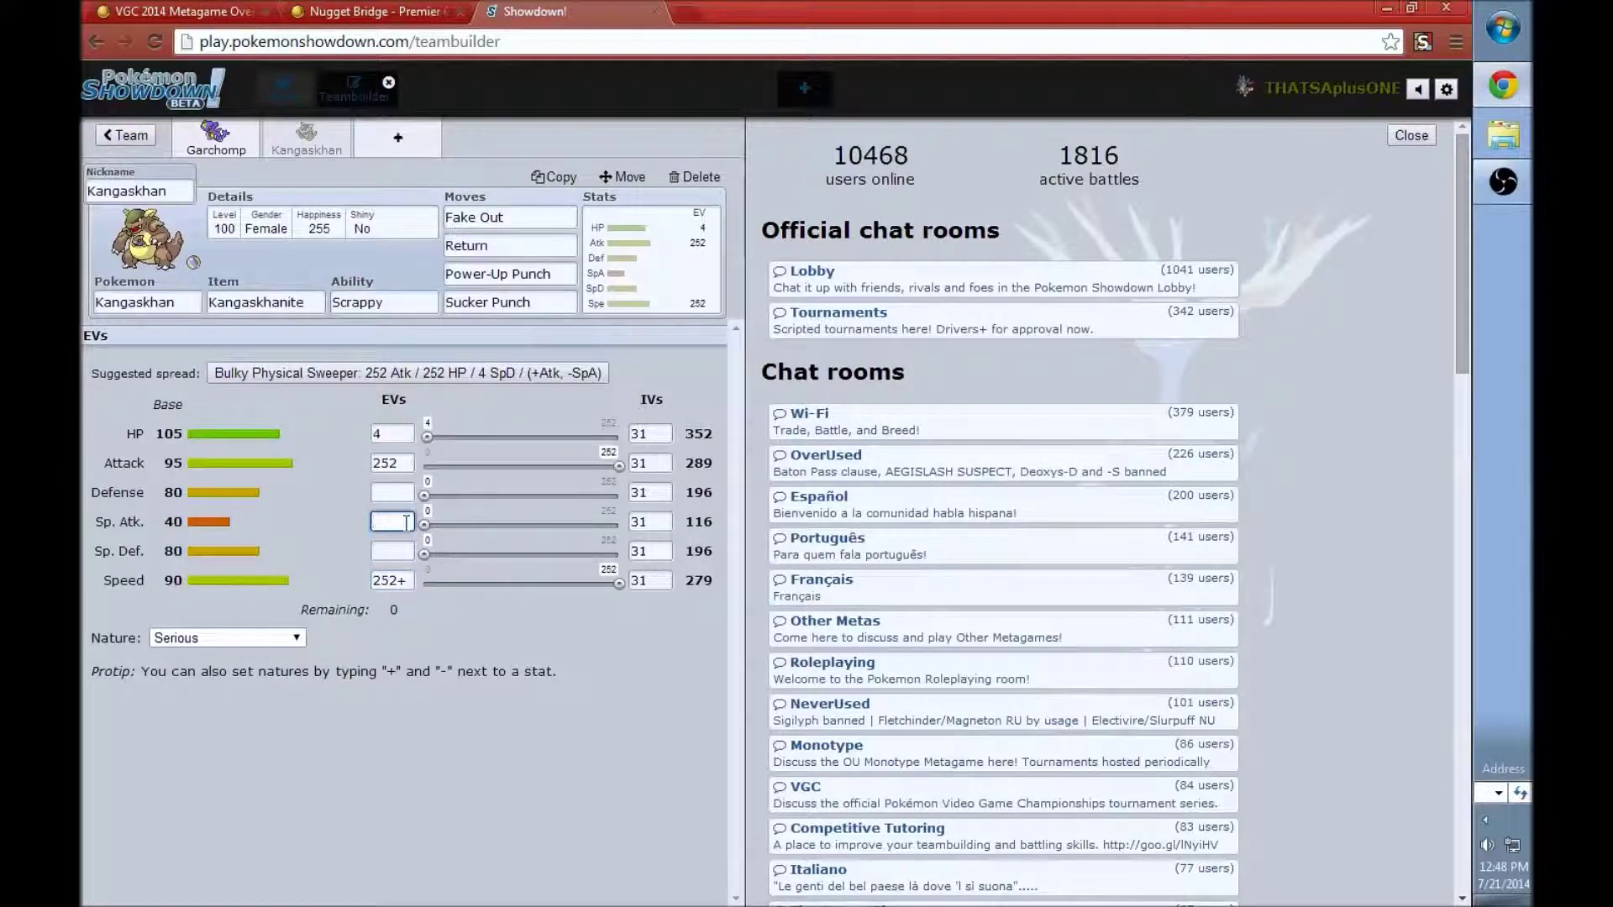
{"action": "type", "text": "-"}
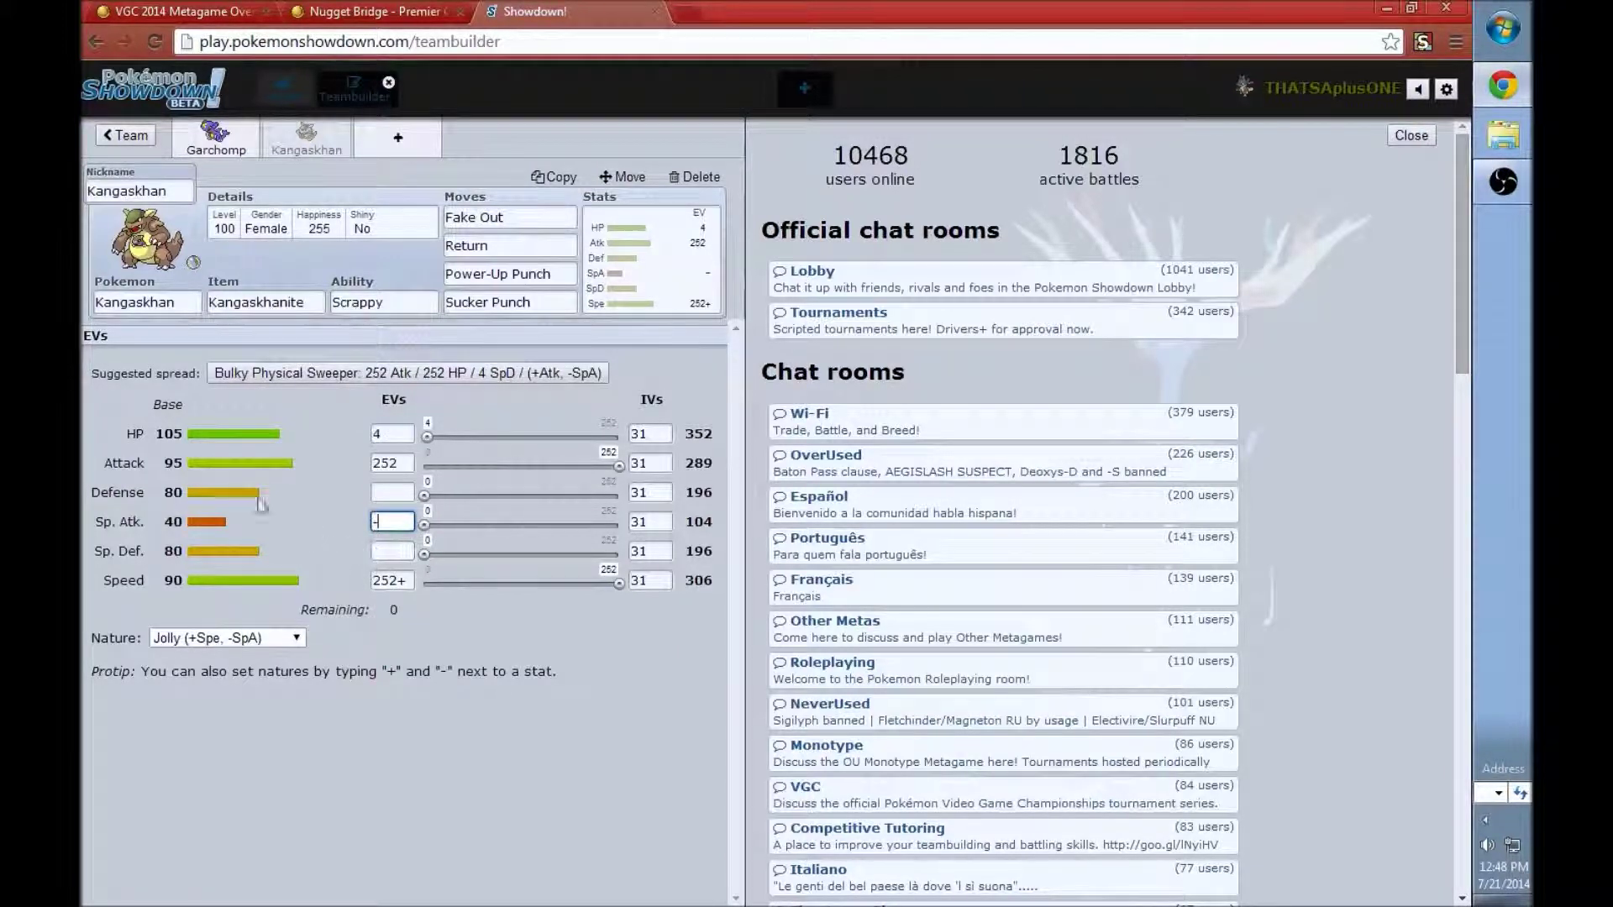
Add Rotom-Wash as the third Pokémon and give it the Sitrus Berry item
{"action": "left_click", "coordinate": [400, 139]}
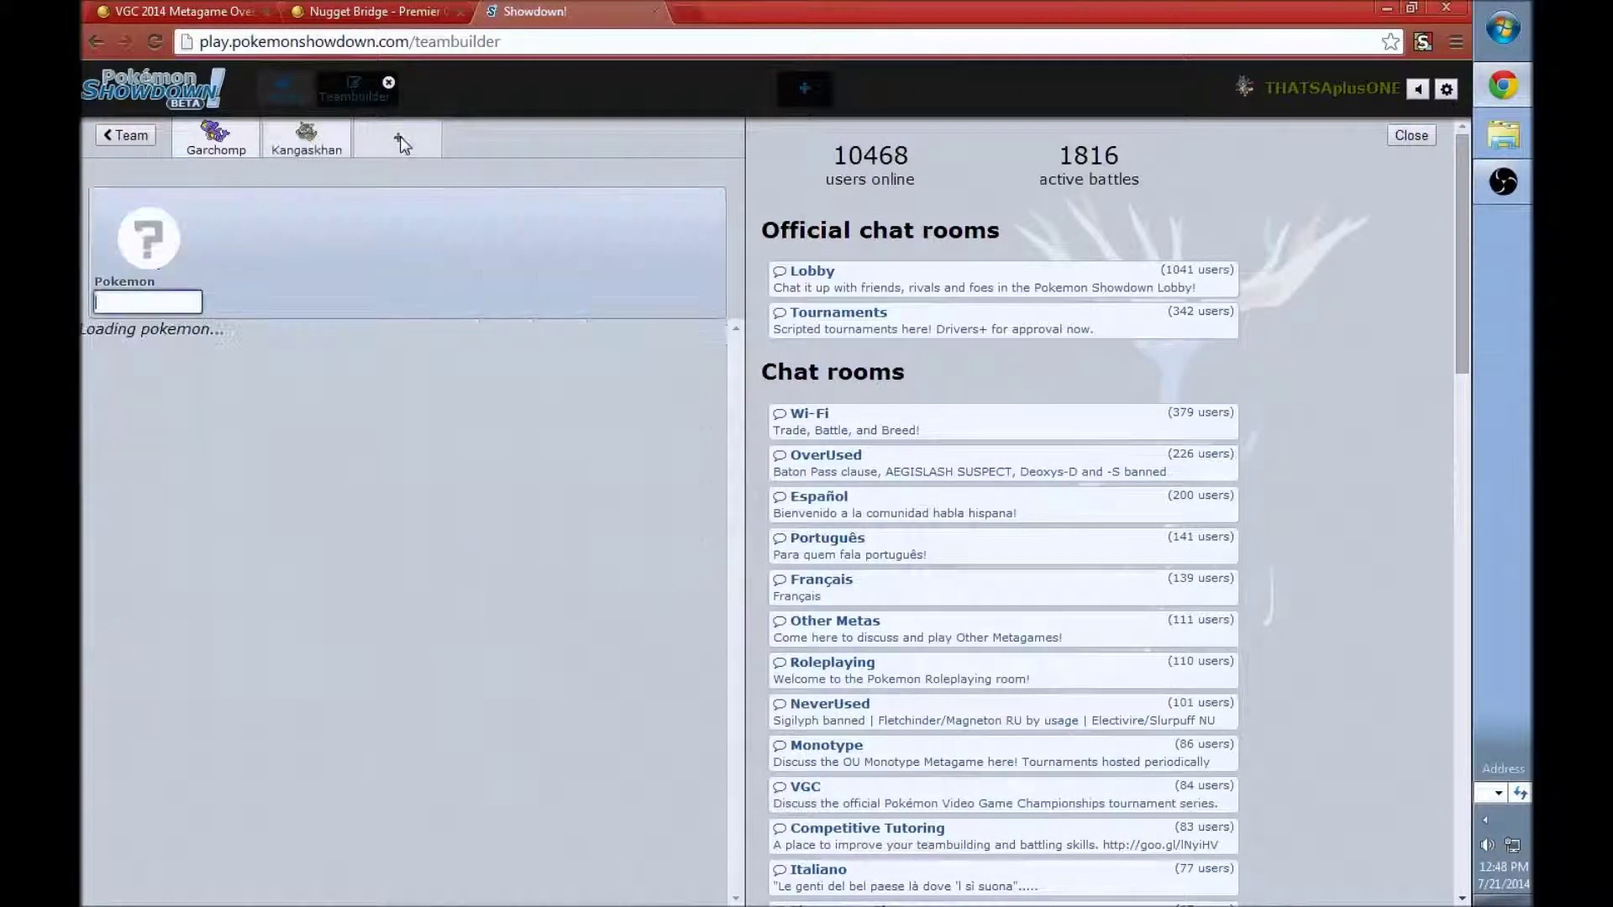
{"action": "type", "text": "roto"}
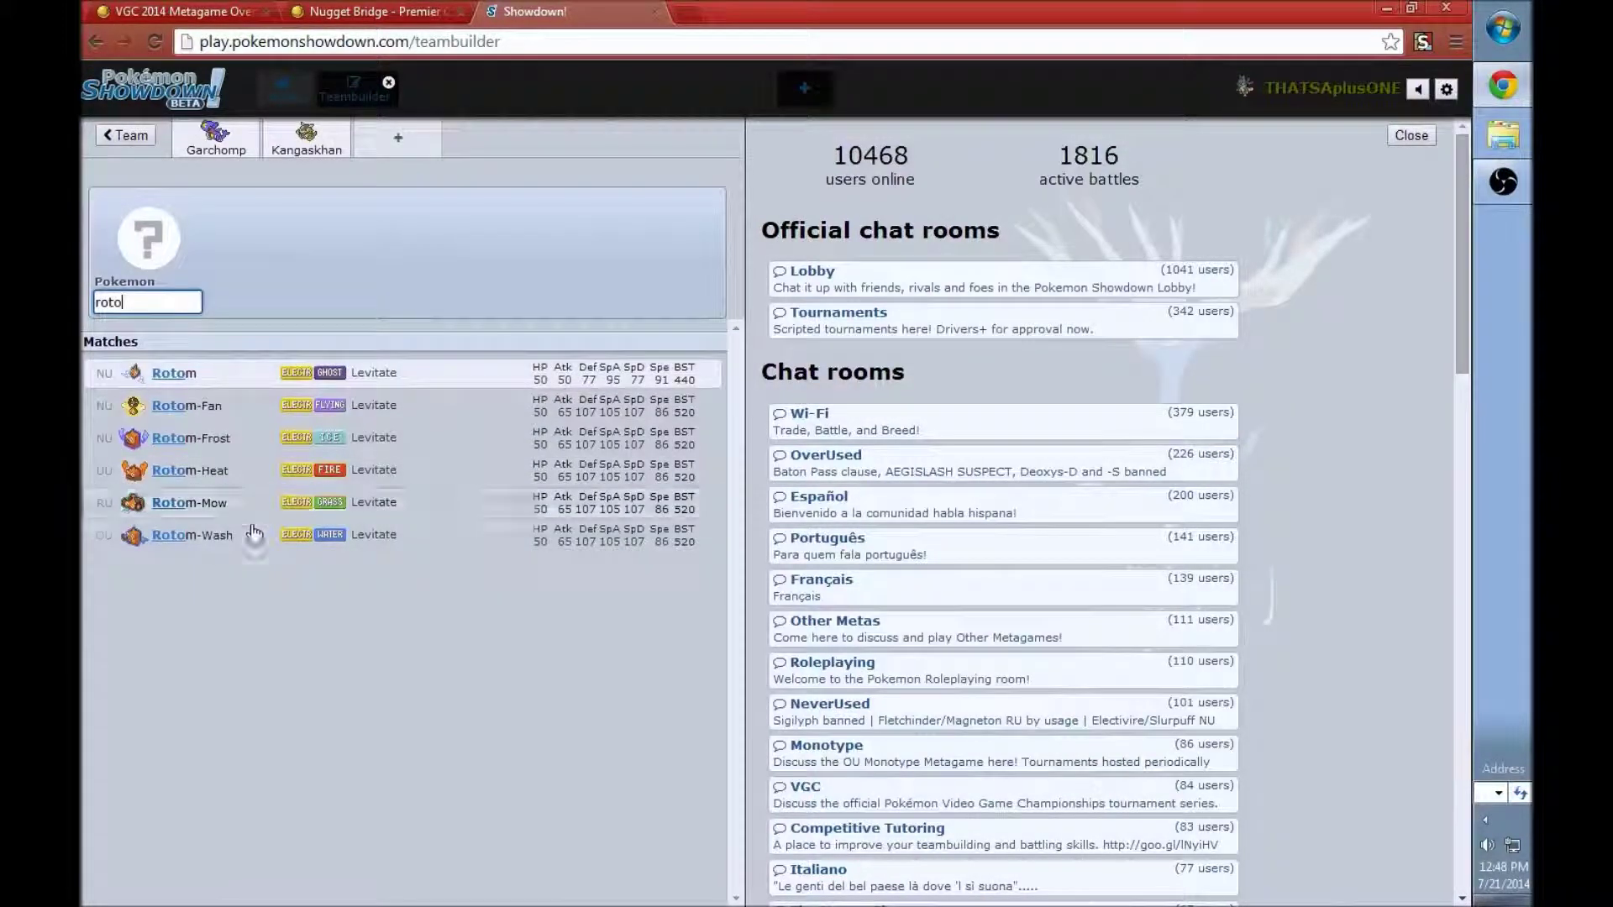
{"action": "left_click", "coordinate": [249, 535]}
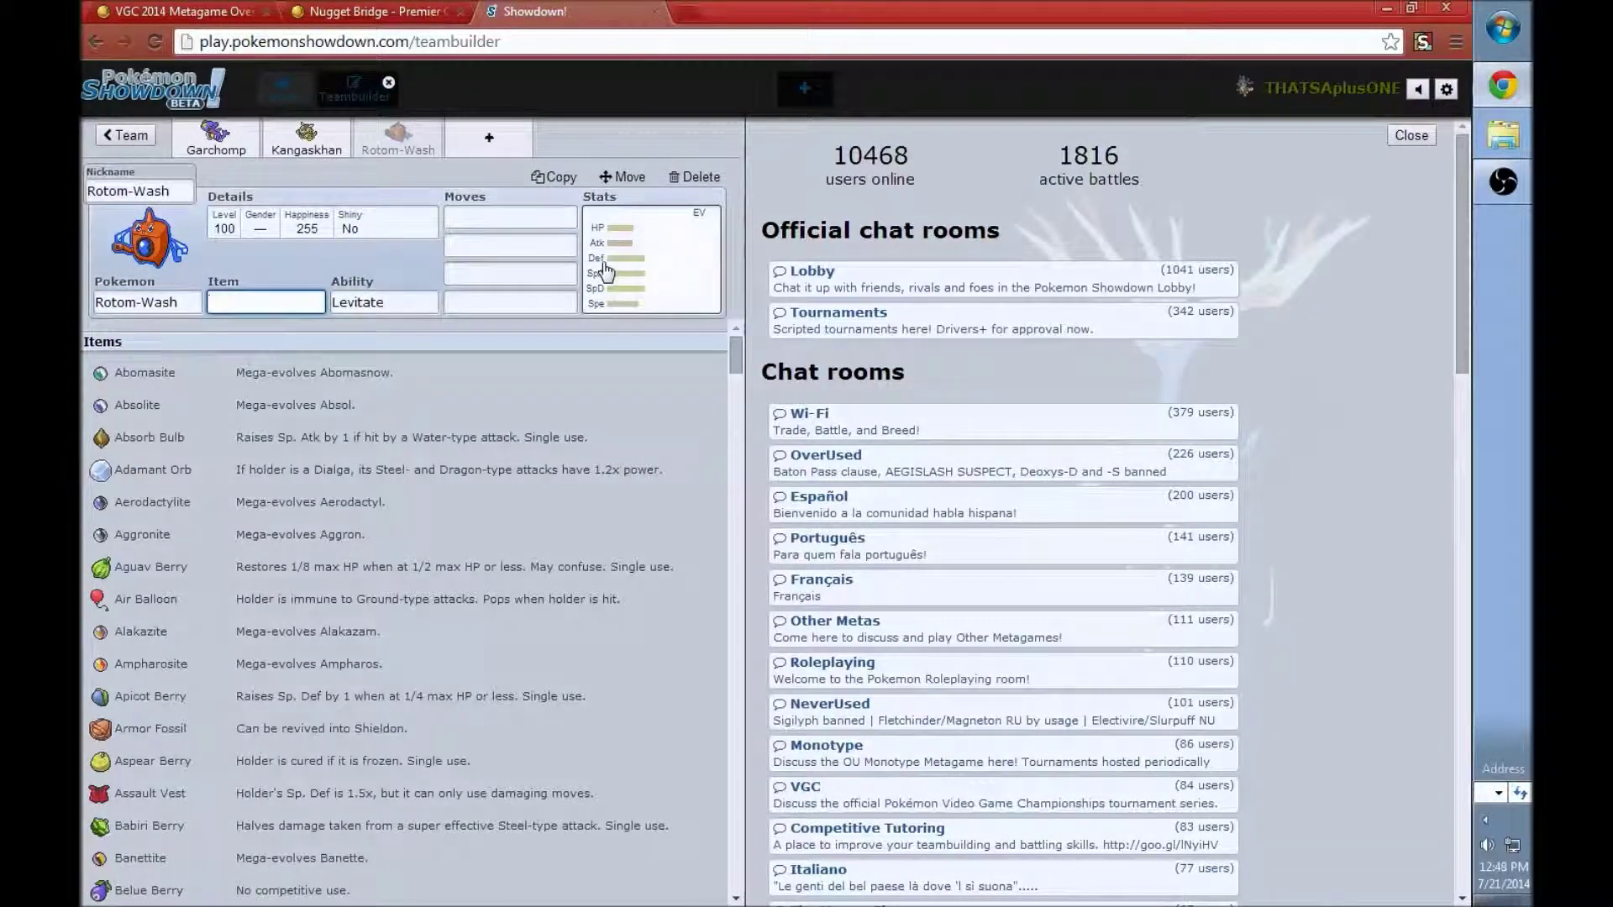
{"action": "type", "text": "sit"}
{"action": "key", "text": "Return"}
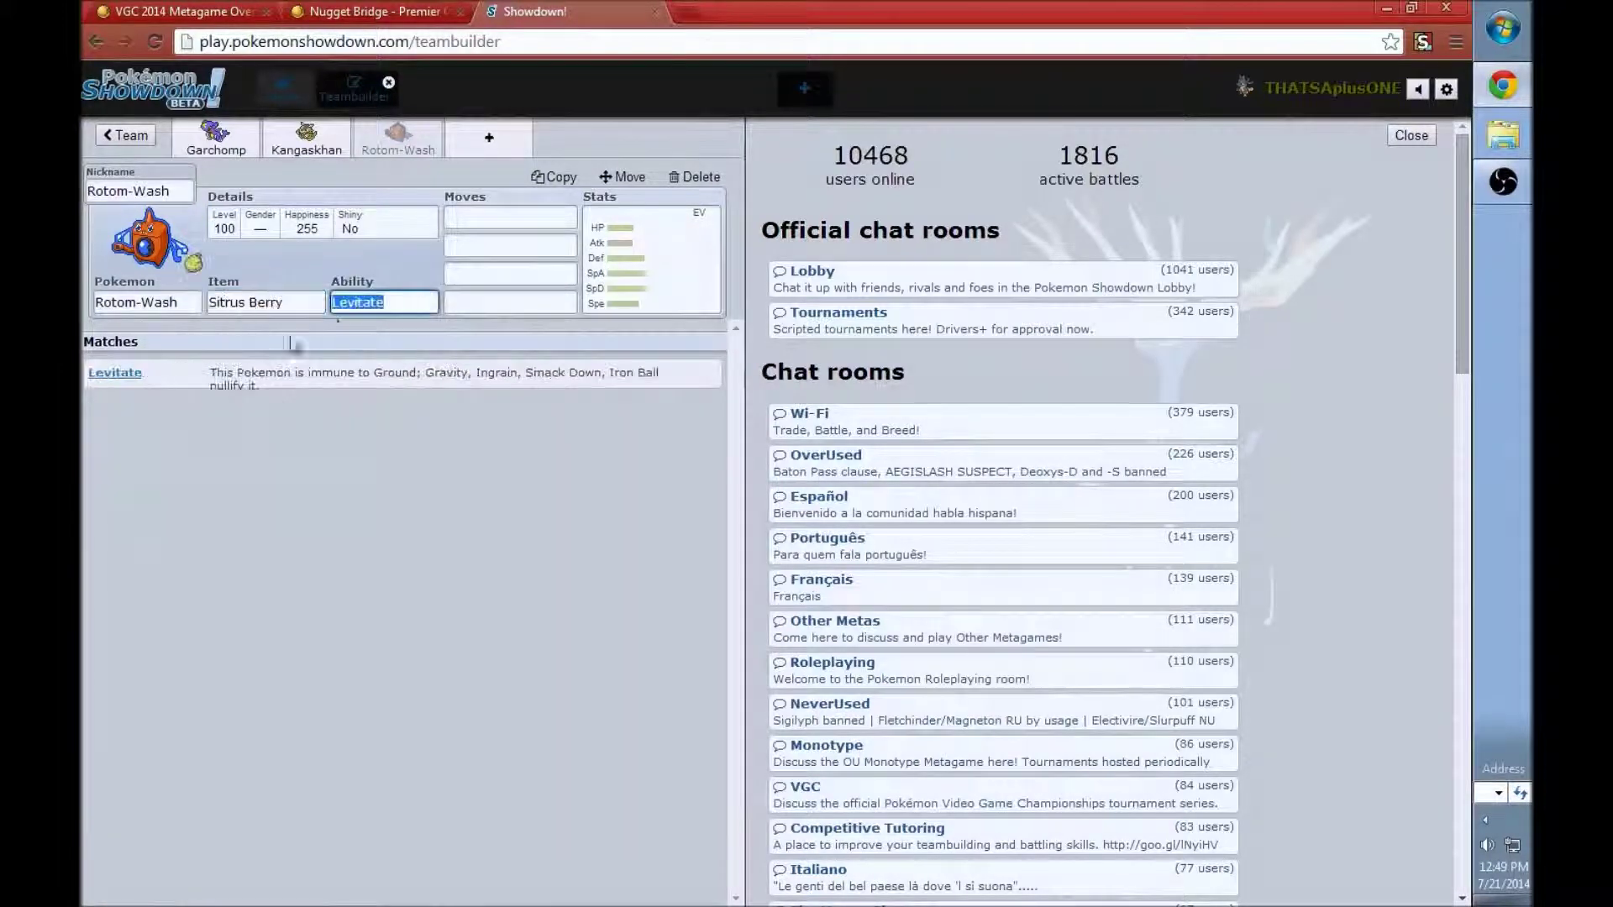
{"action": "left_click", "coordinate": [270, 311]}
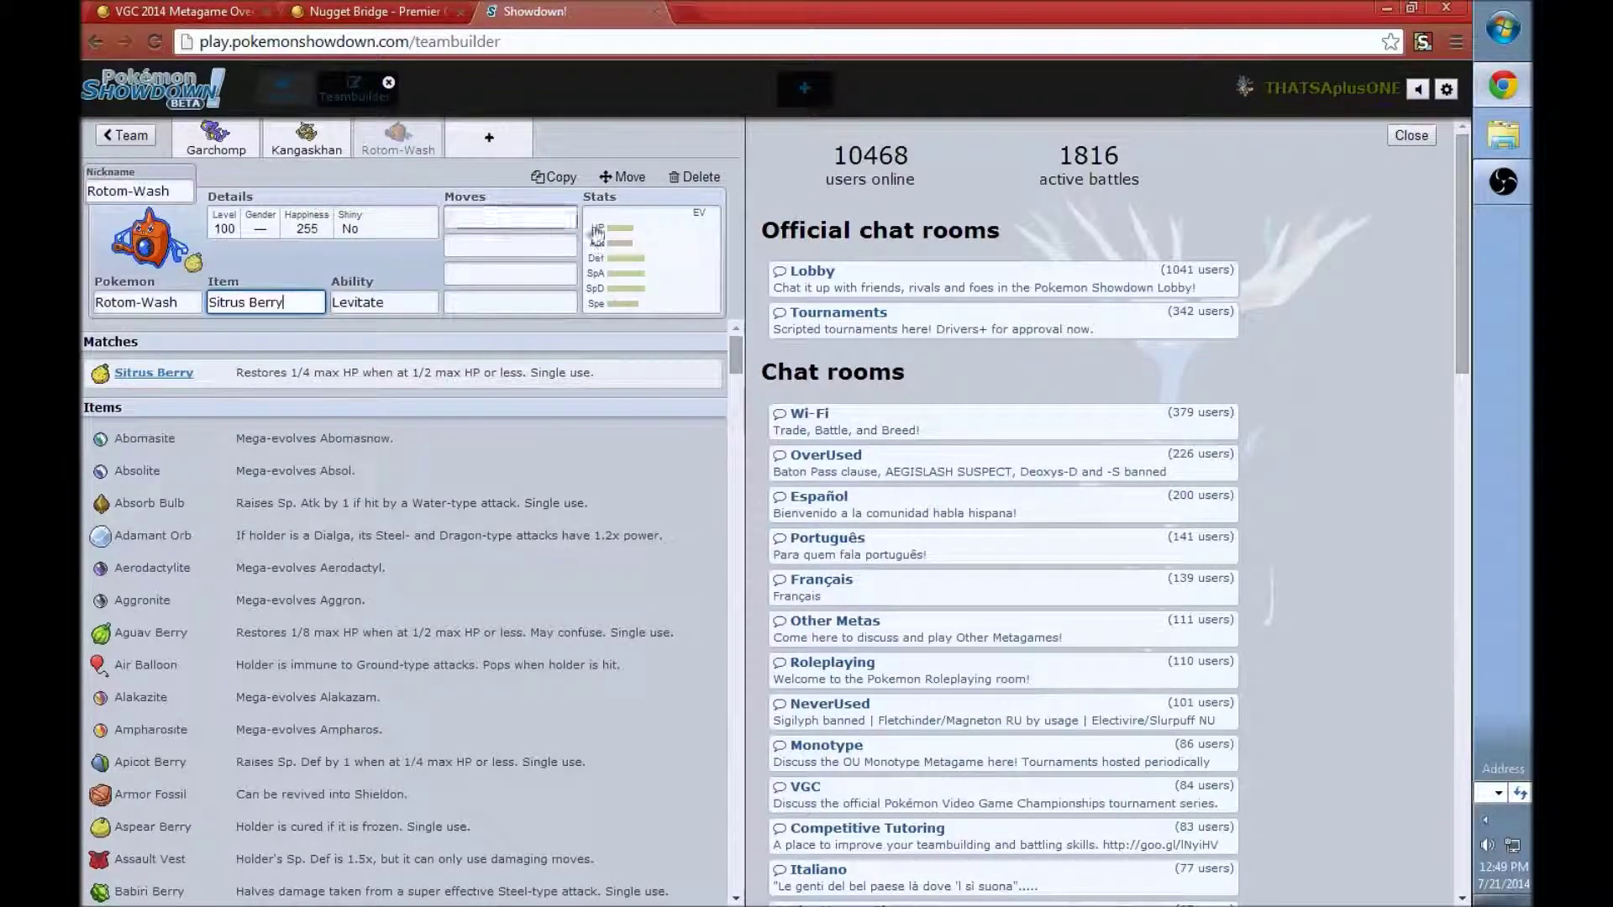
Set Rotom-Wash's four moves to Protect, Will-O-Wisp, Hydro Pump and Thunderbolt
{"action": "left_click", "coordinate": [490, 218]}
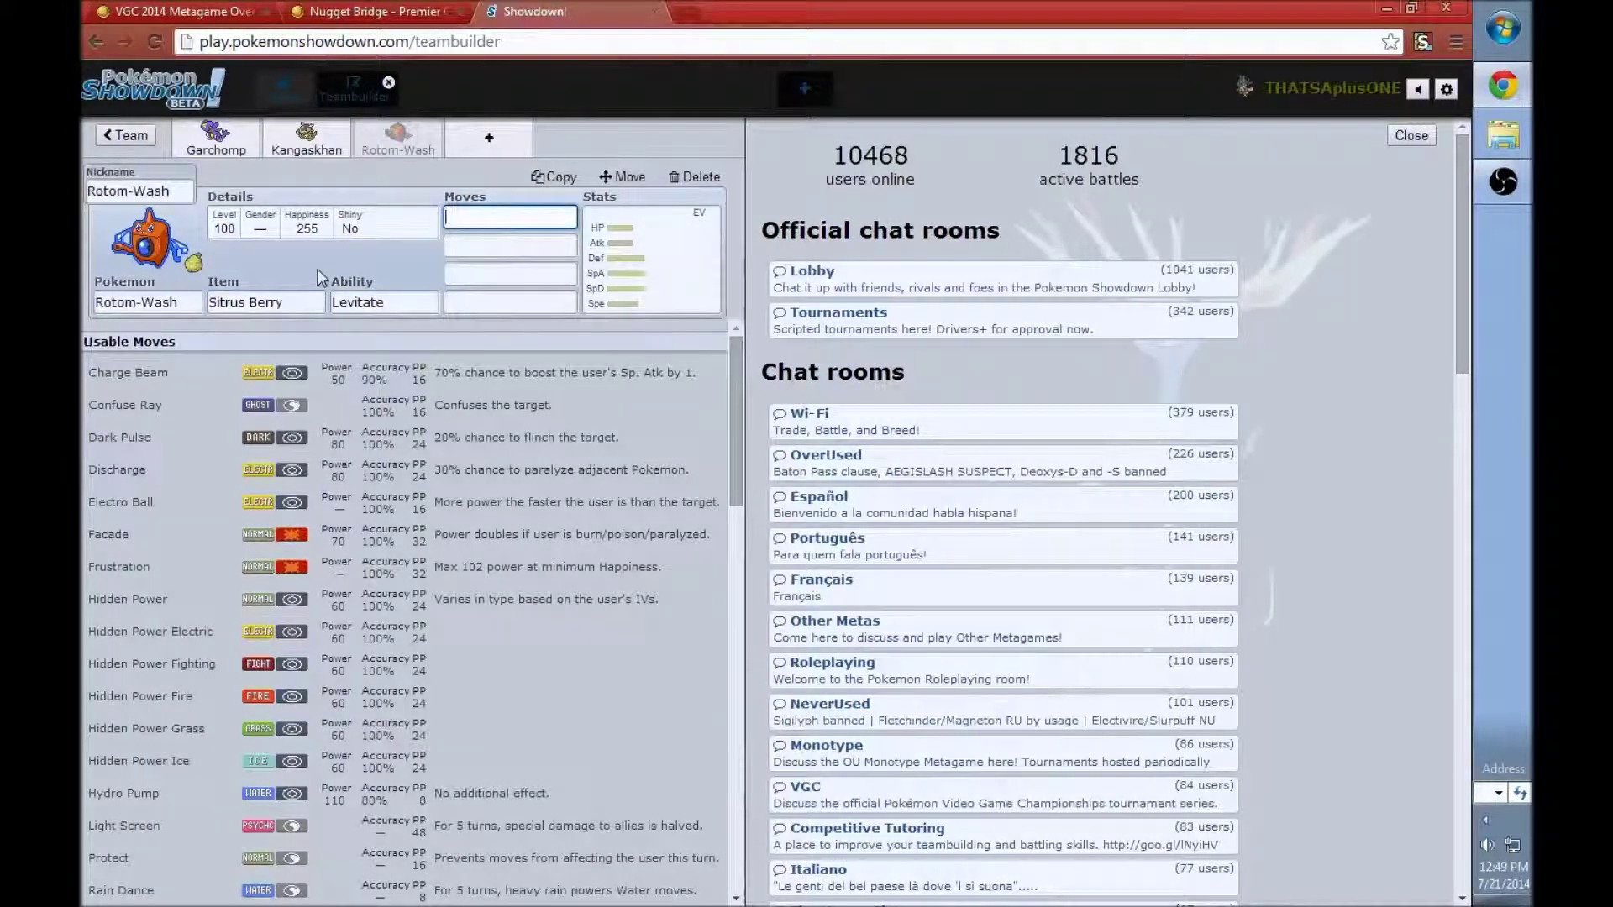
{"action": "type", "text": "pro"}
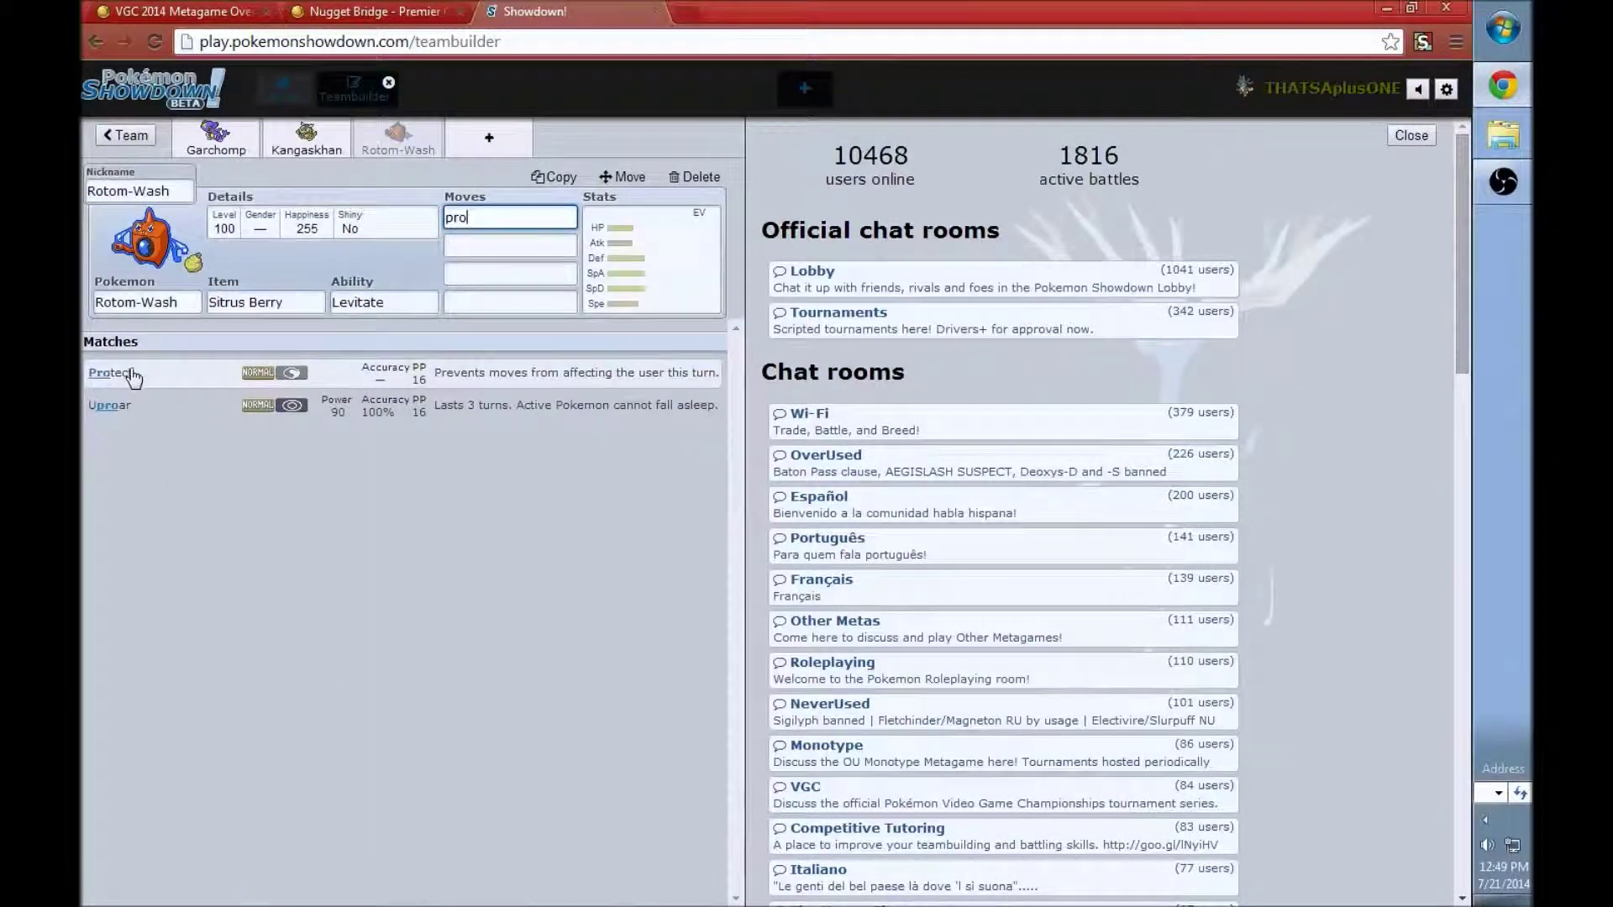
{"action": "key", "text": "Return"}
{"action": "type", "text": "will"}
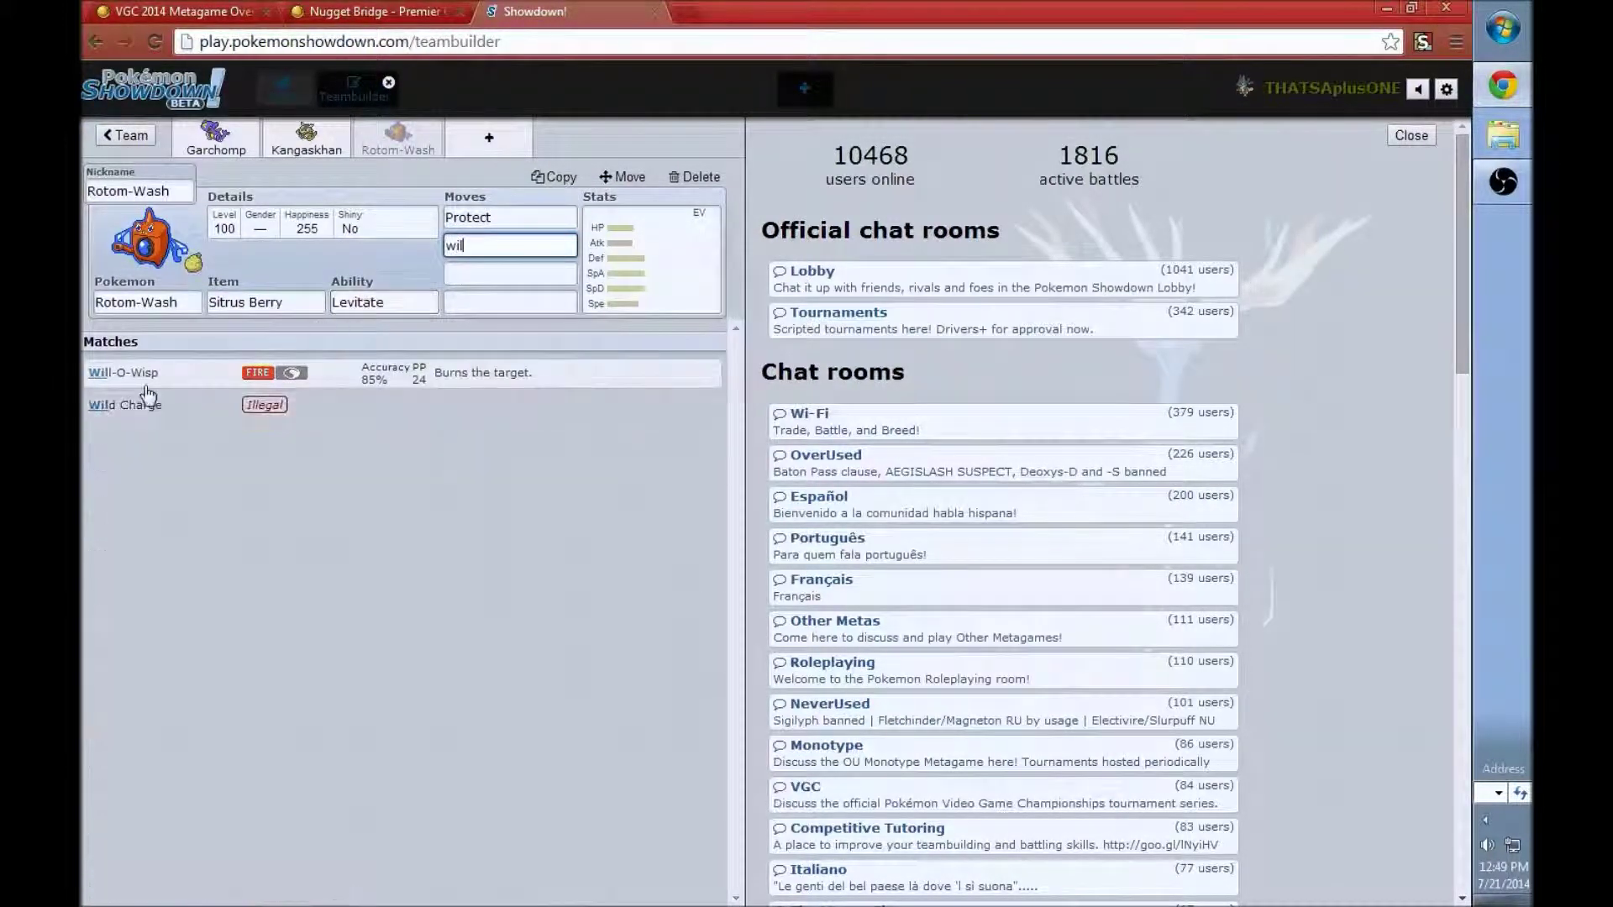
{"action": "key", "text": "Return"}
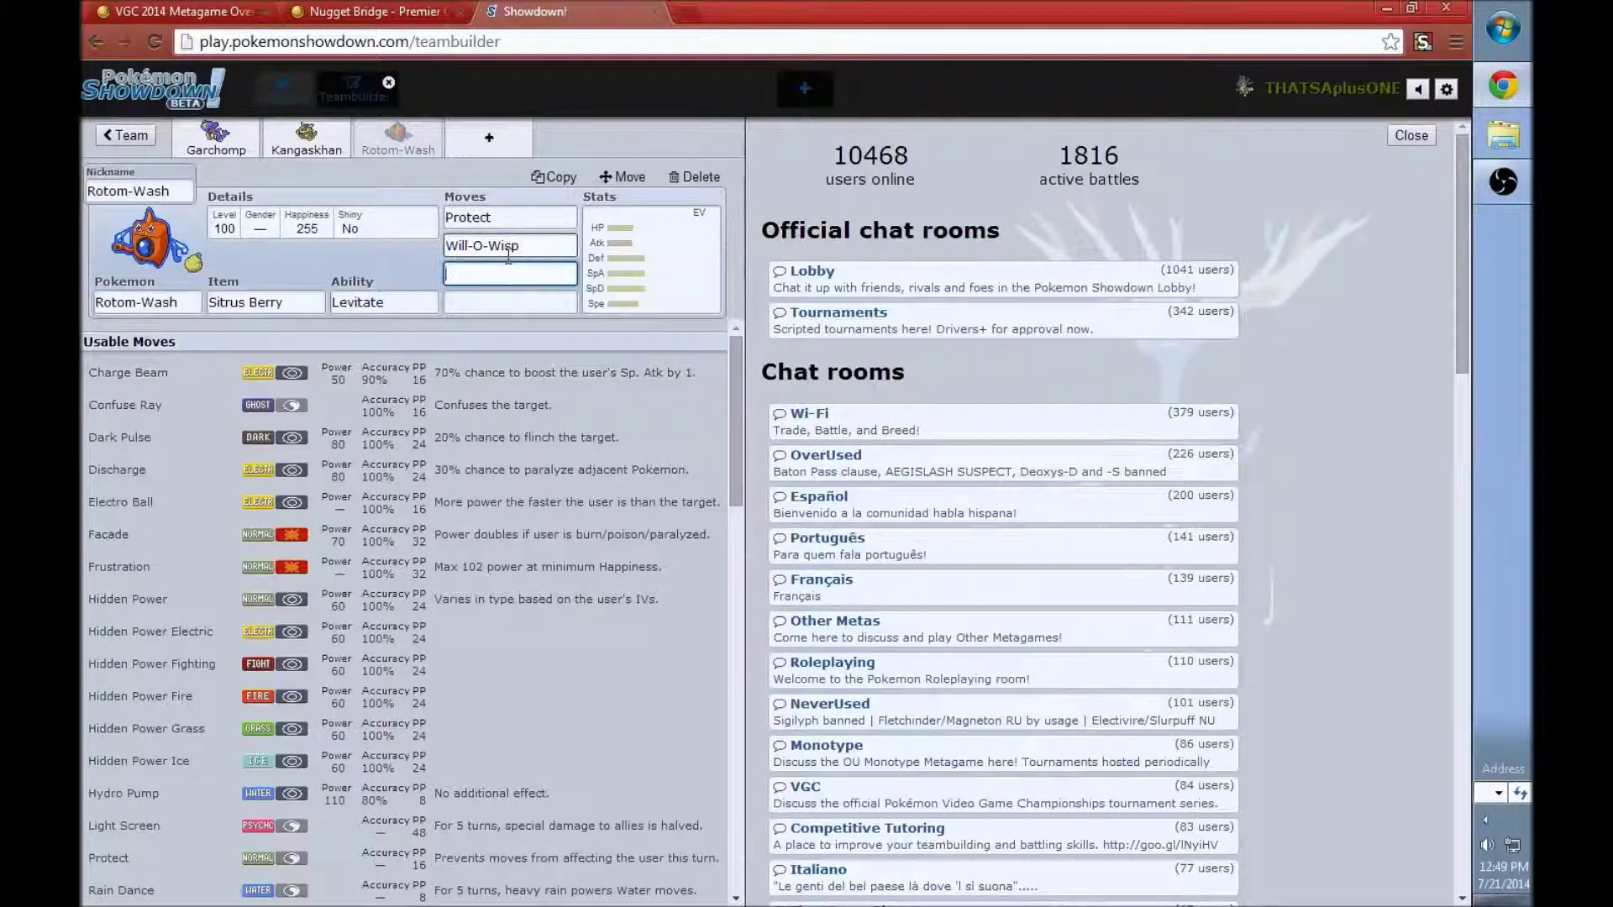
{"action": "type", "text": "hy"}
{"action": "key", "text": "Return"}
{"action": "type", "text": "th"}
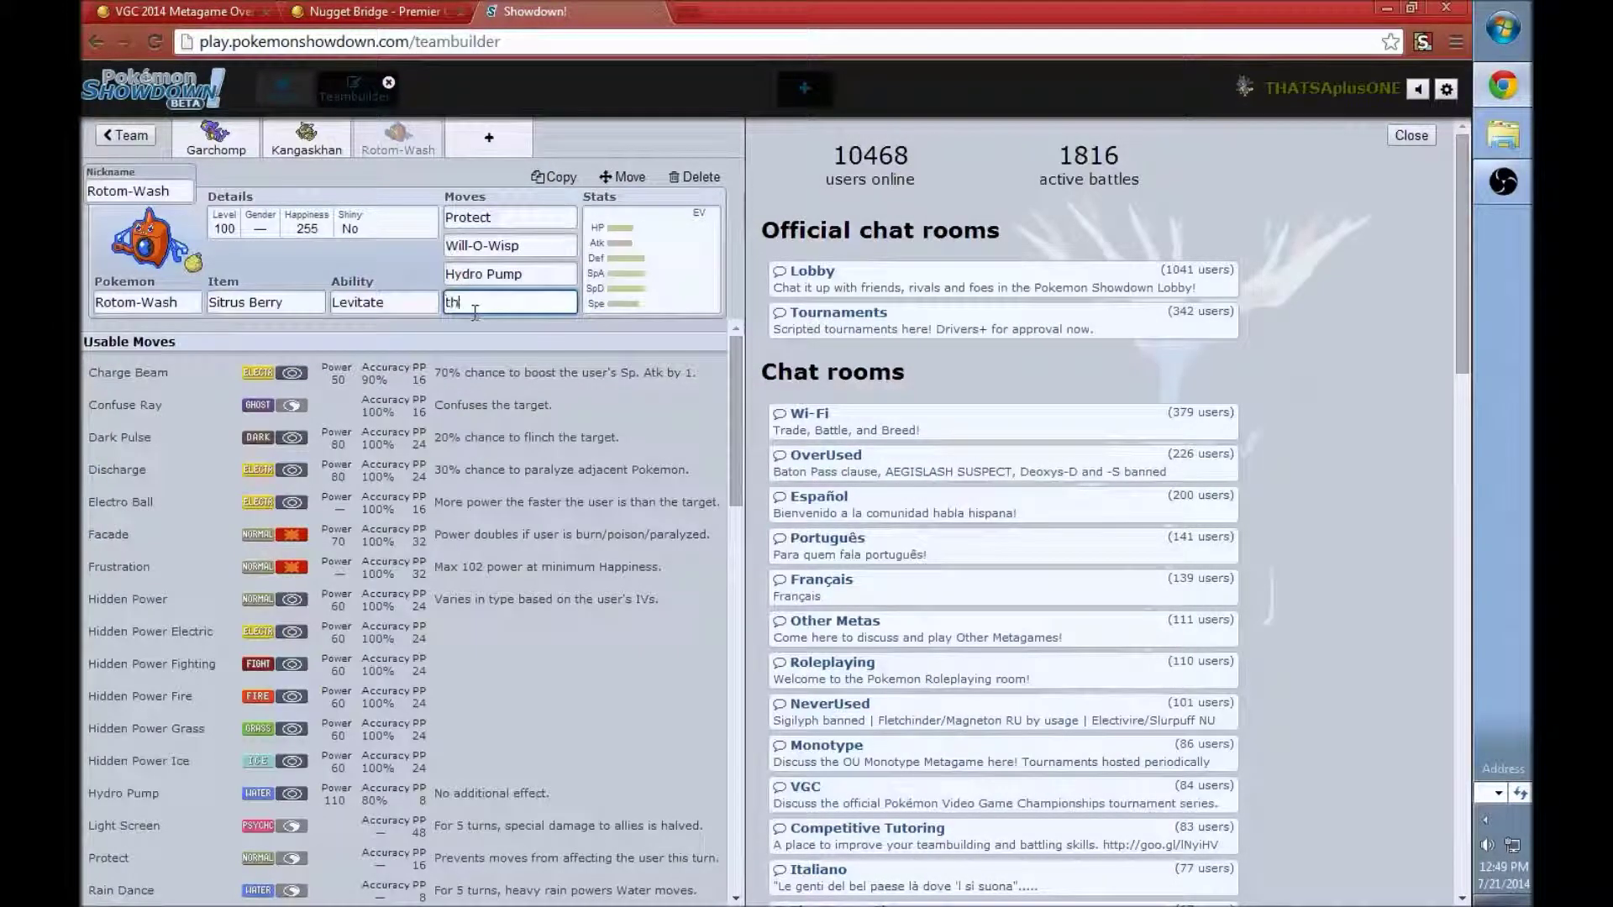
{"action": "key", "text": "Down"}
{"action": "key", "text": "Down"}
{"action": "key", "text": "Return"}
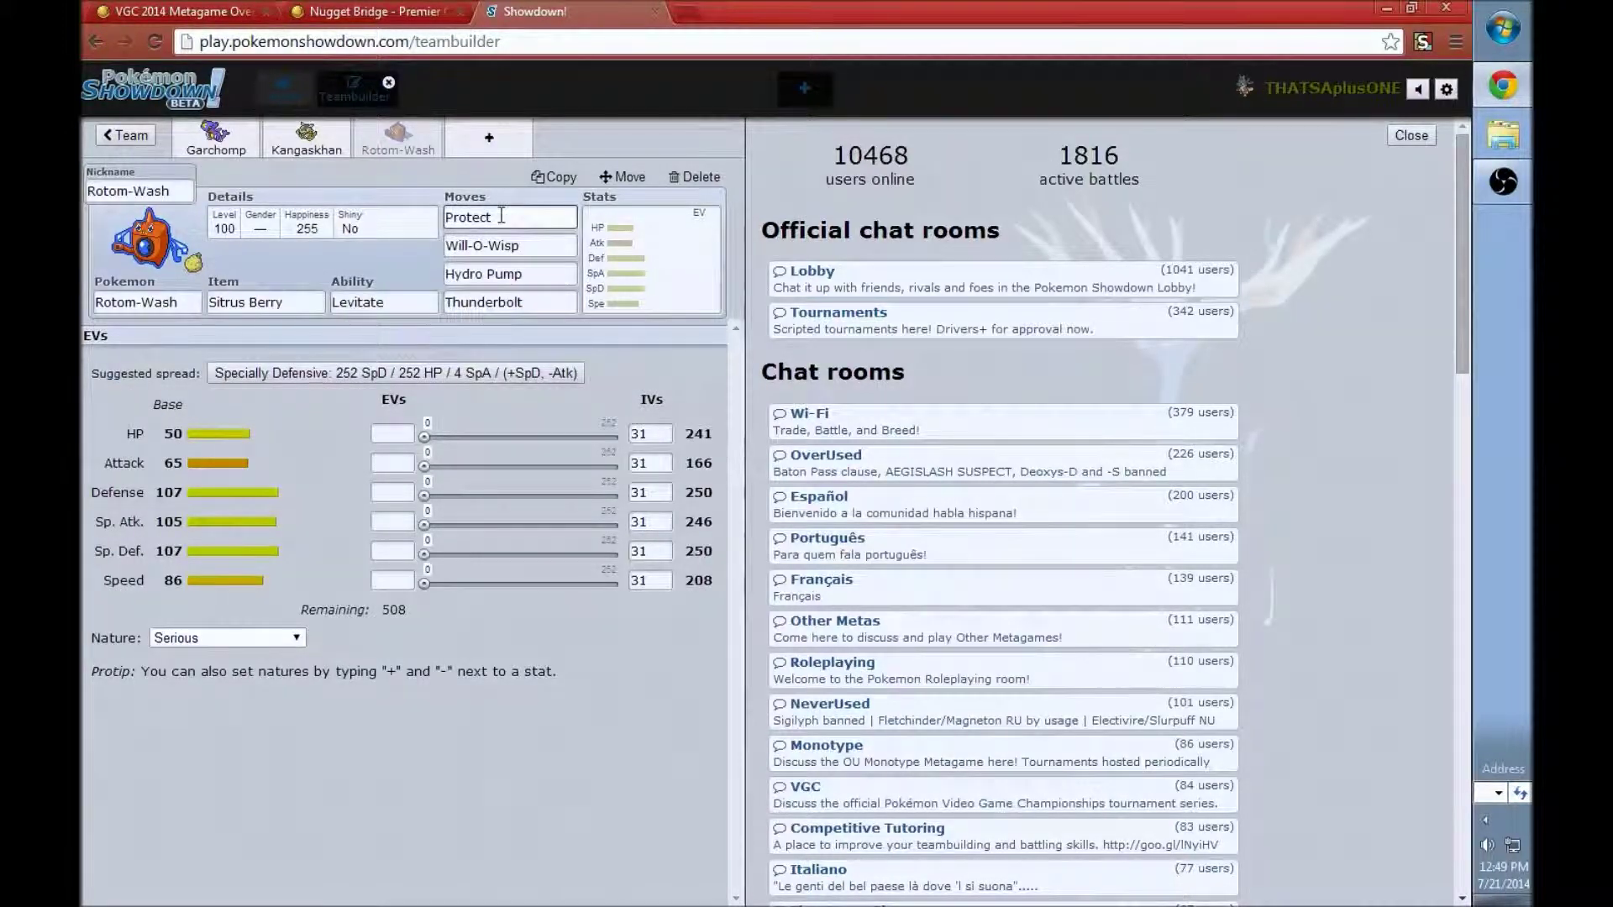
{"action": "left_click", "coordinate": [307, 139]}
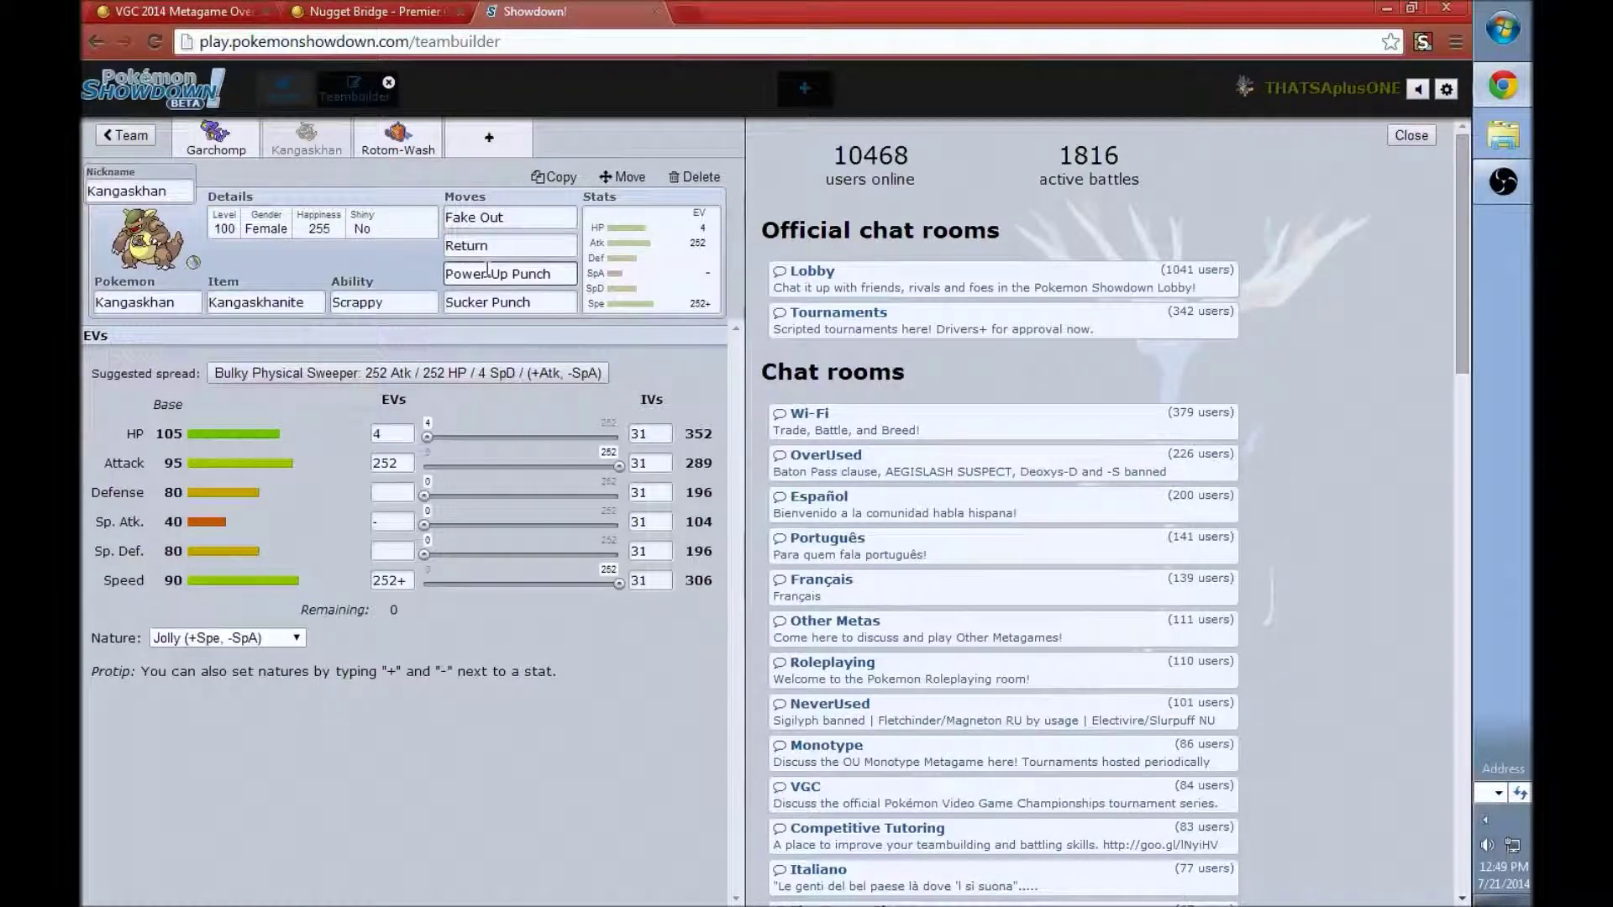
{"action": "left_click", "coordinate": [398, 138]}
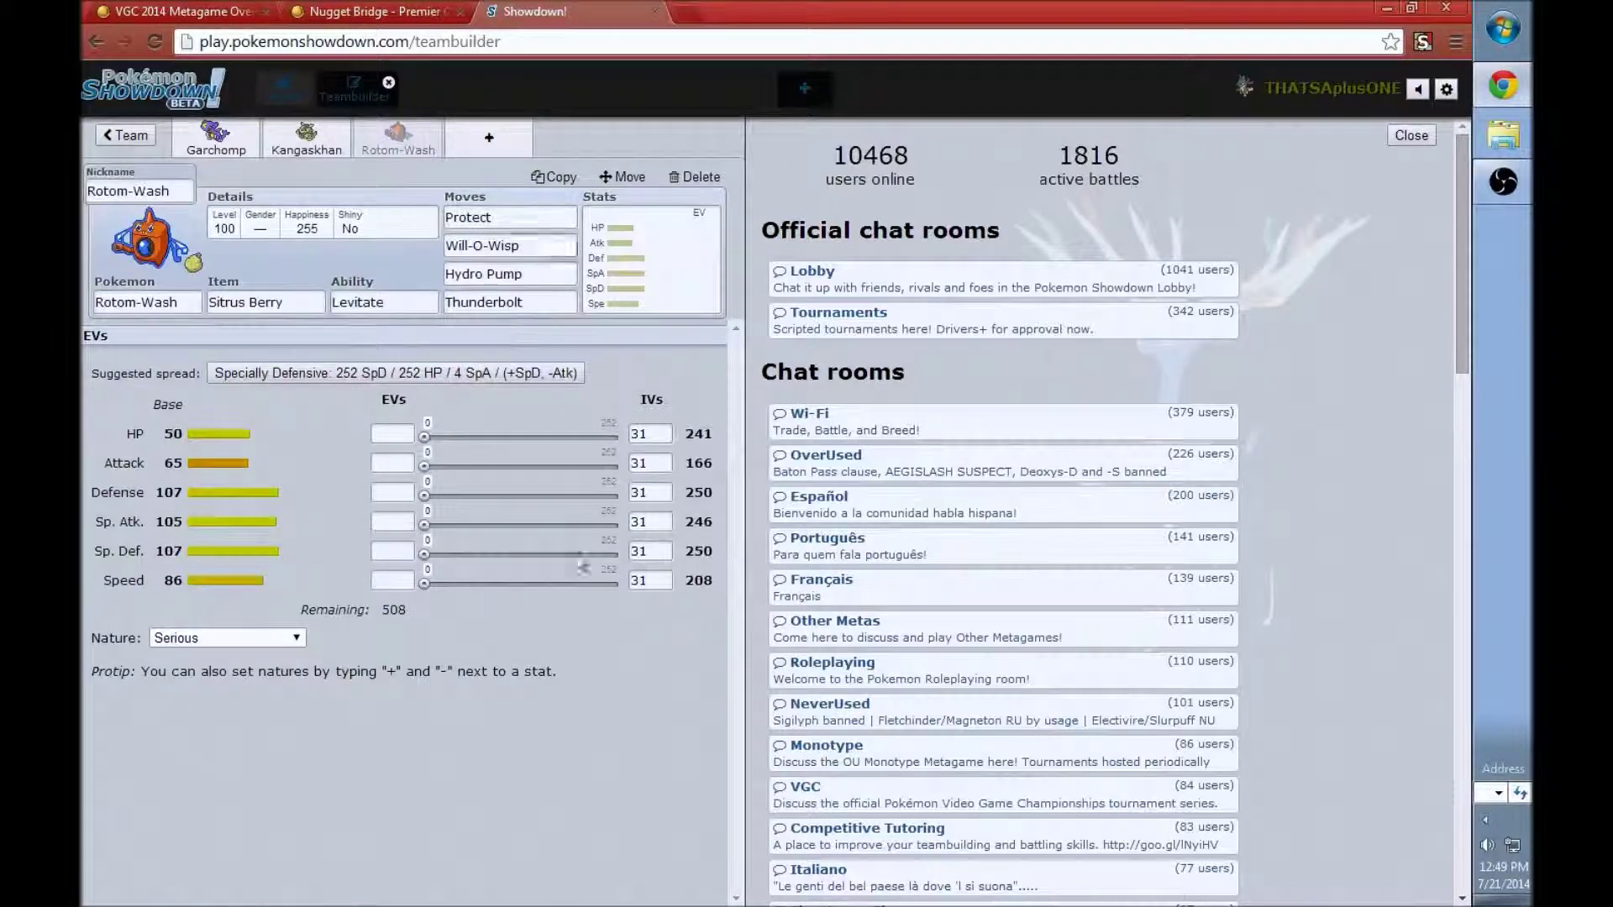
Set Rotom-Wash's EVs to 252 HP, 72 Defense and 184 Sp. Def
{"action": "left_click", "coordinate": [406, 435]}
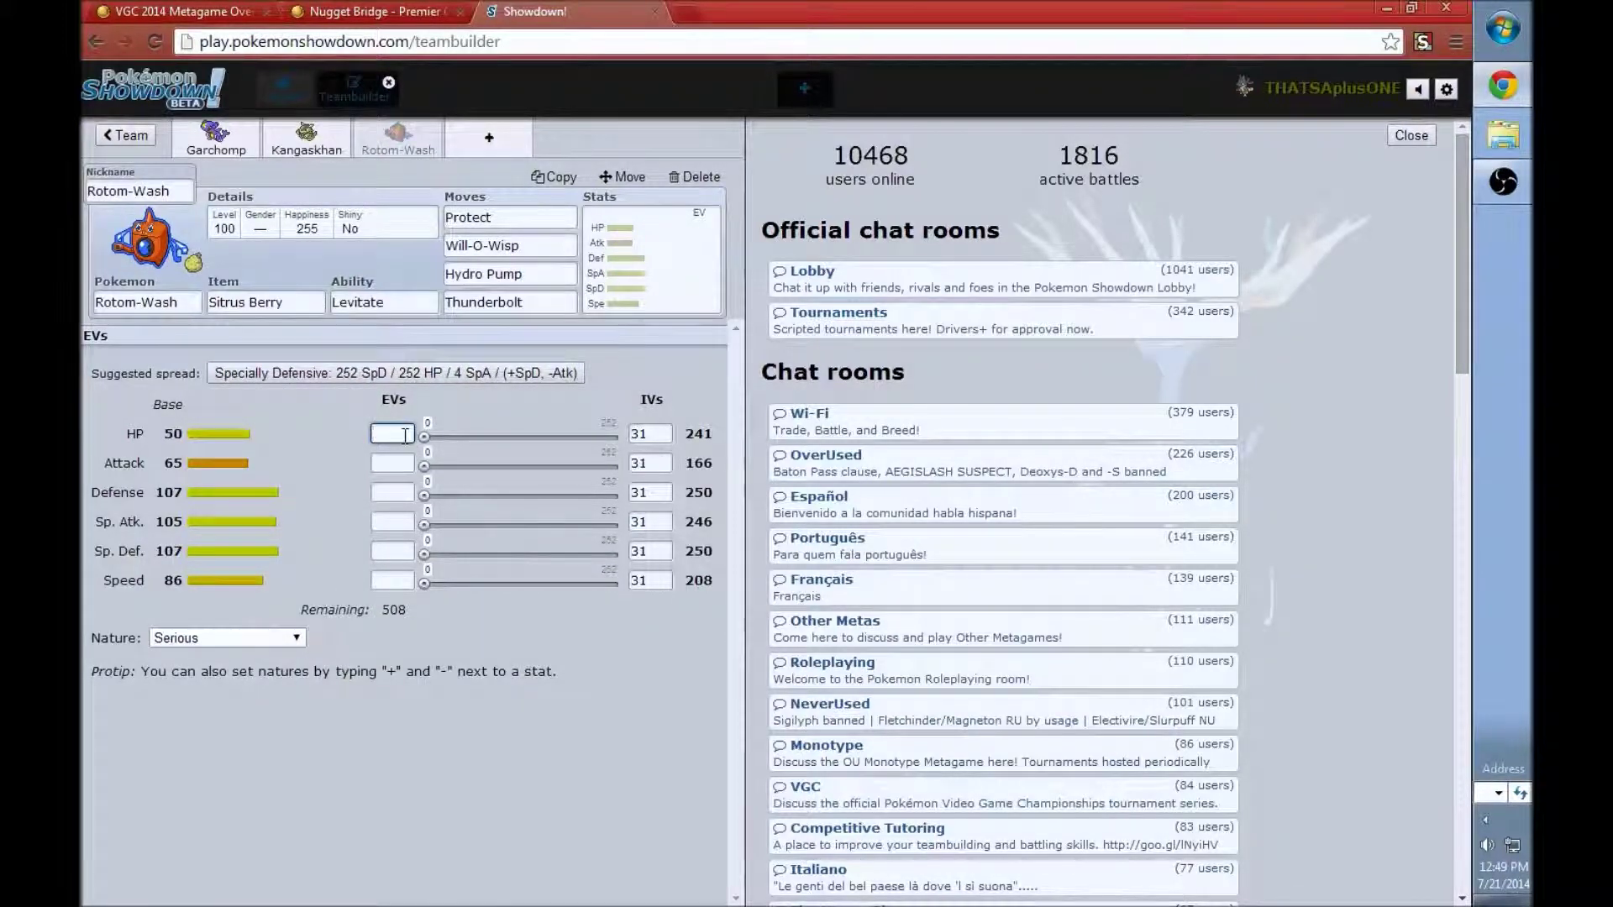
{"action": "type", "text": "252"}
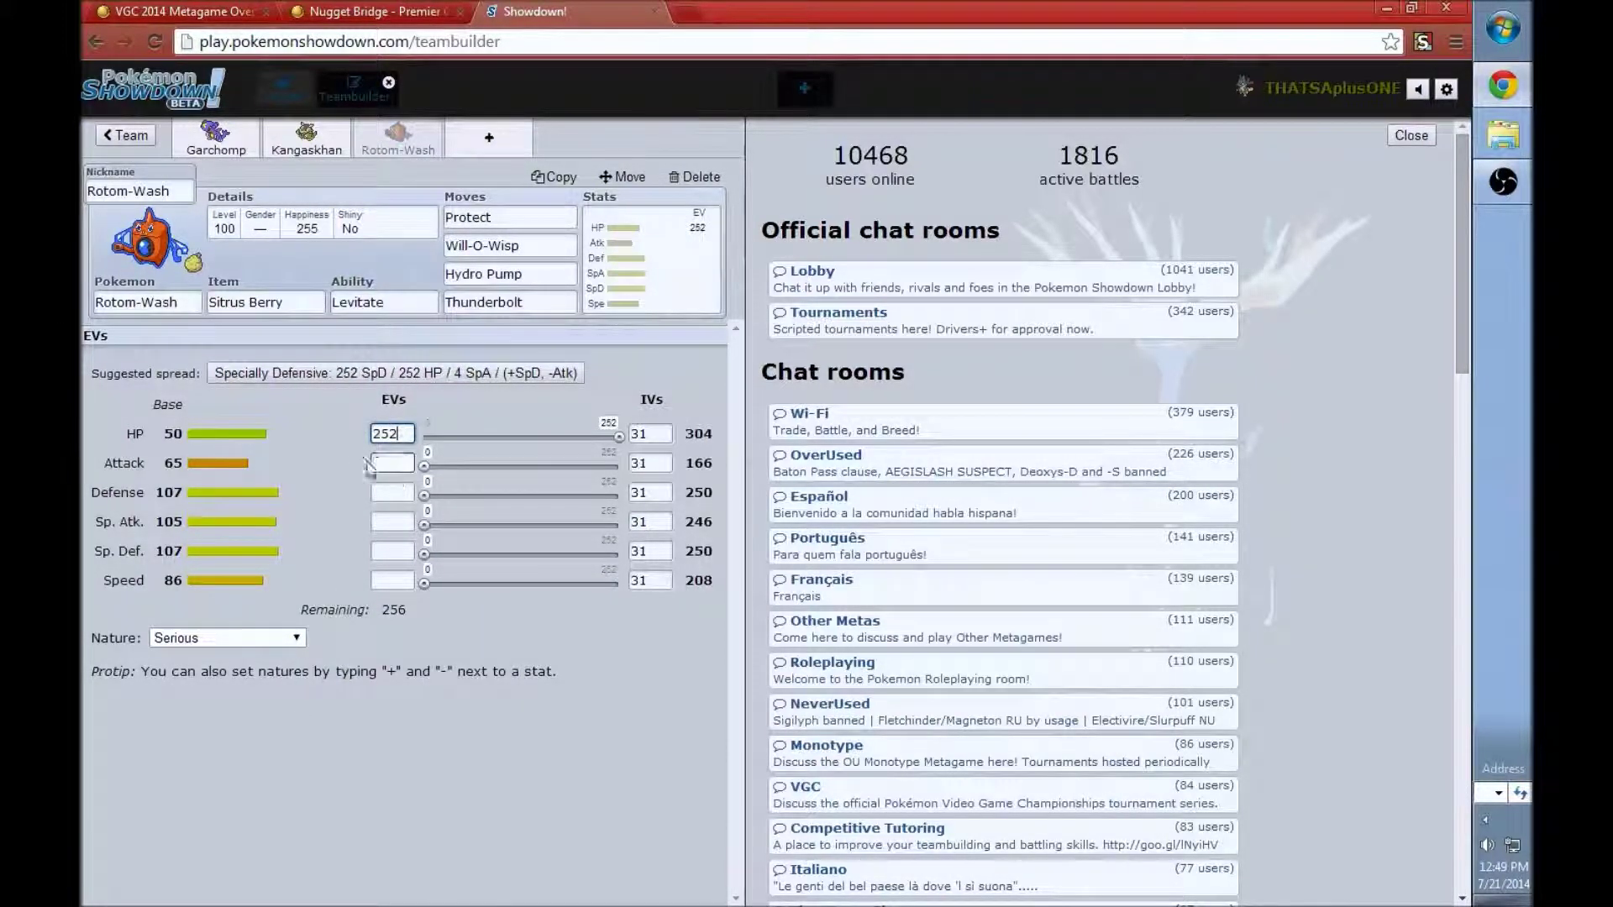
{"action": "left_click", "coordinate": [393, 551]}
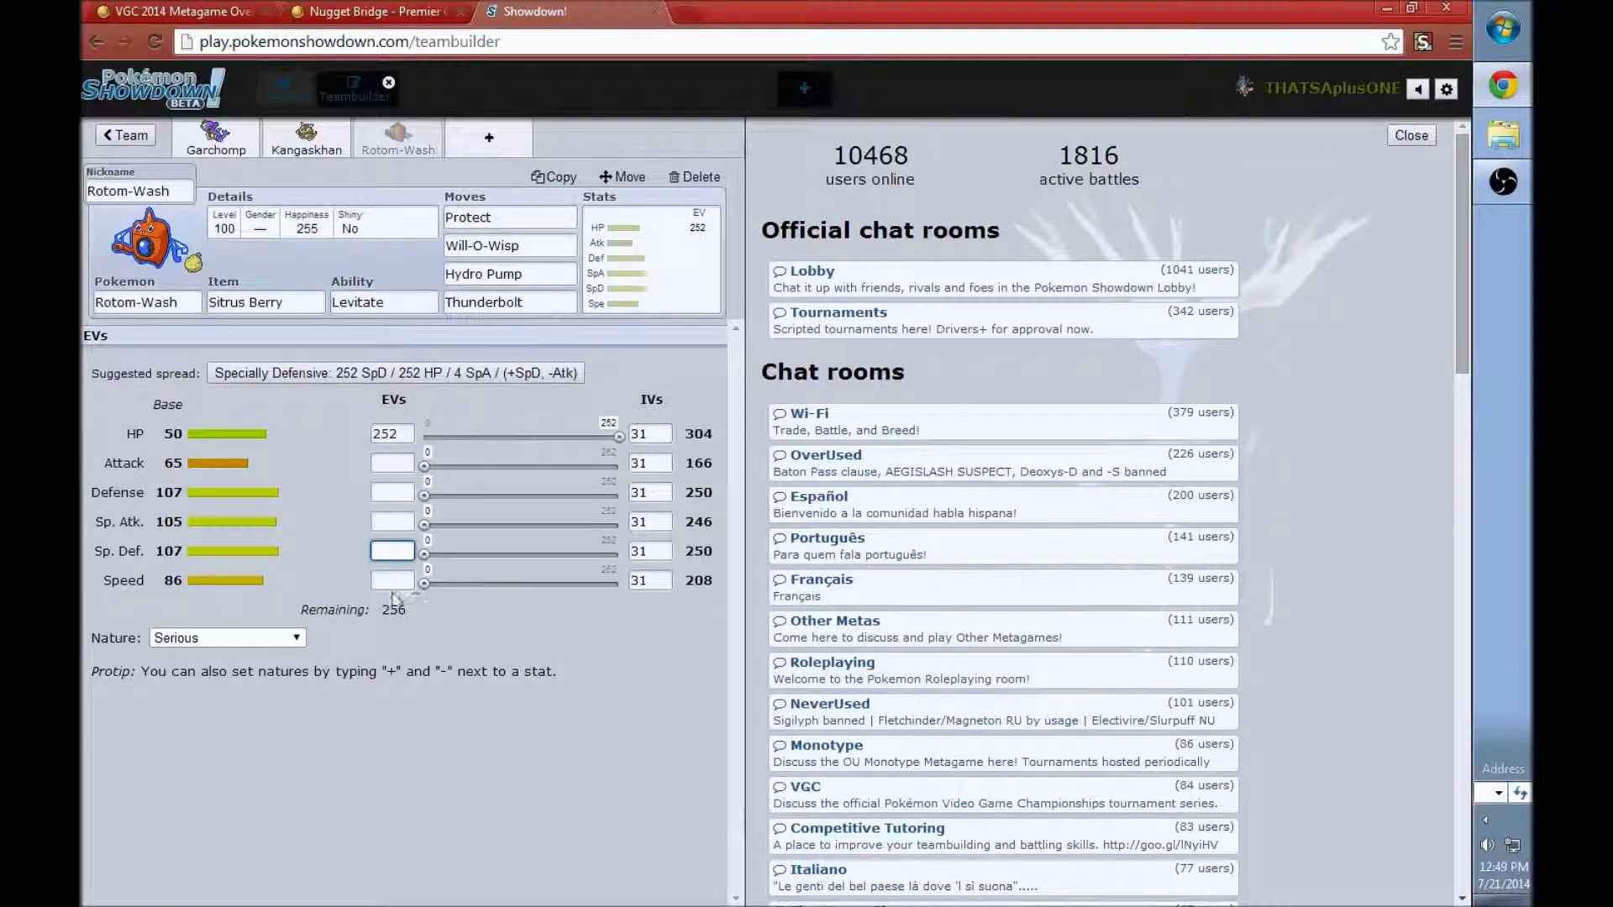
{"action": "type", "text": "184"}
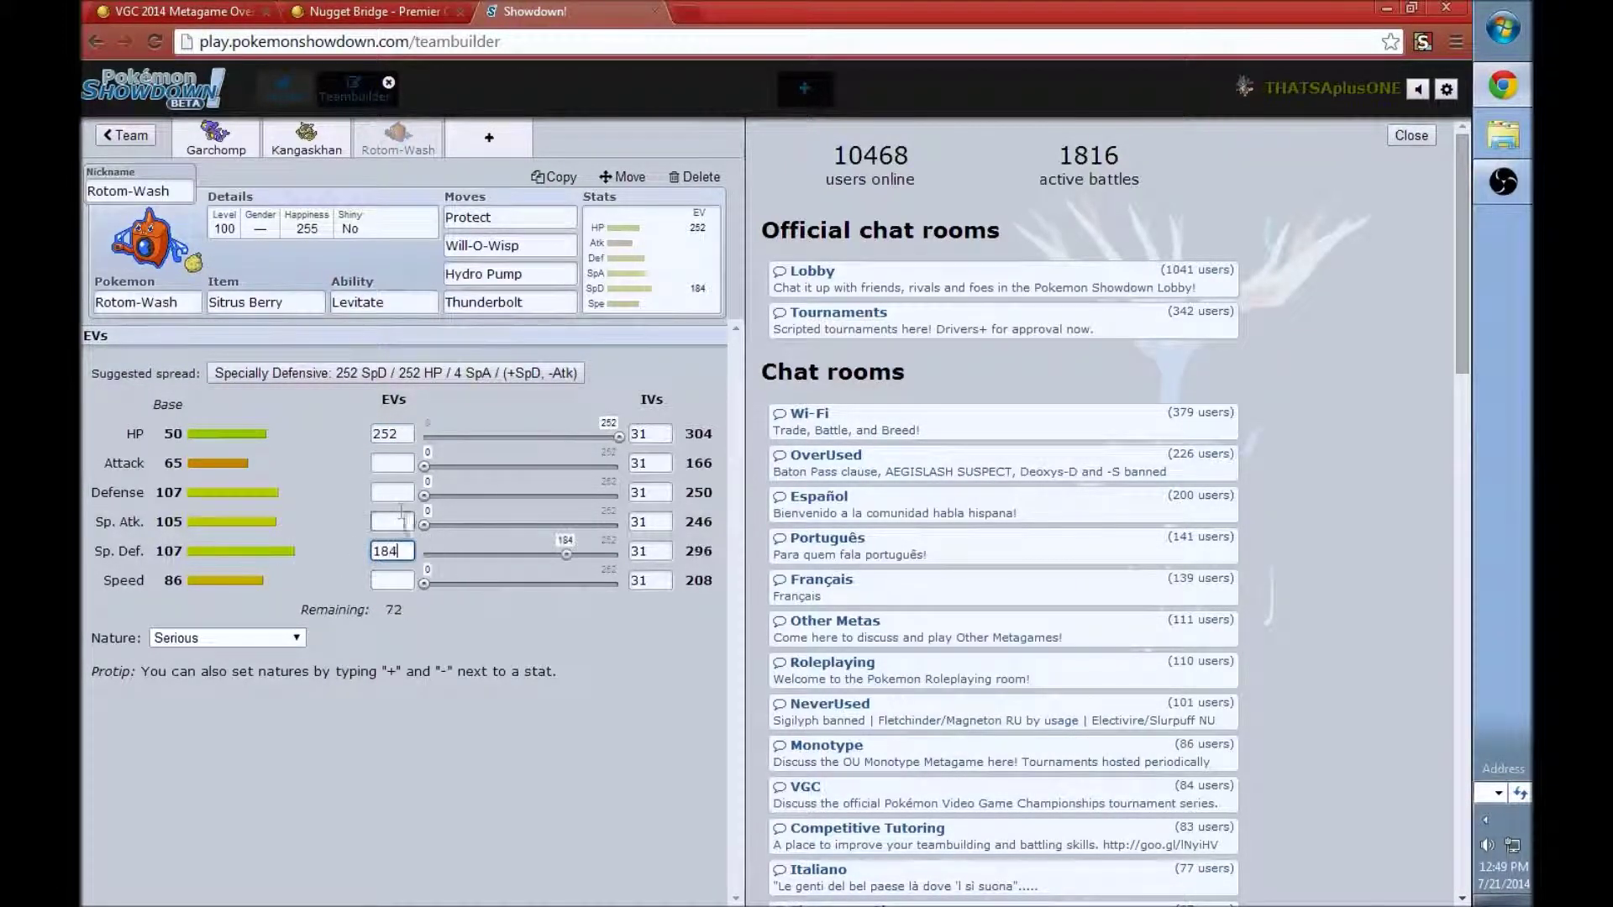
{"action": "left_click", "coordinate": [406, 488]}
{"action": "type", "text": "7"}
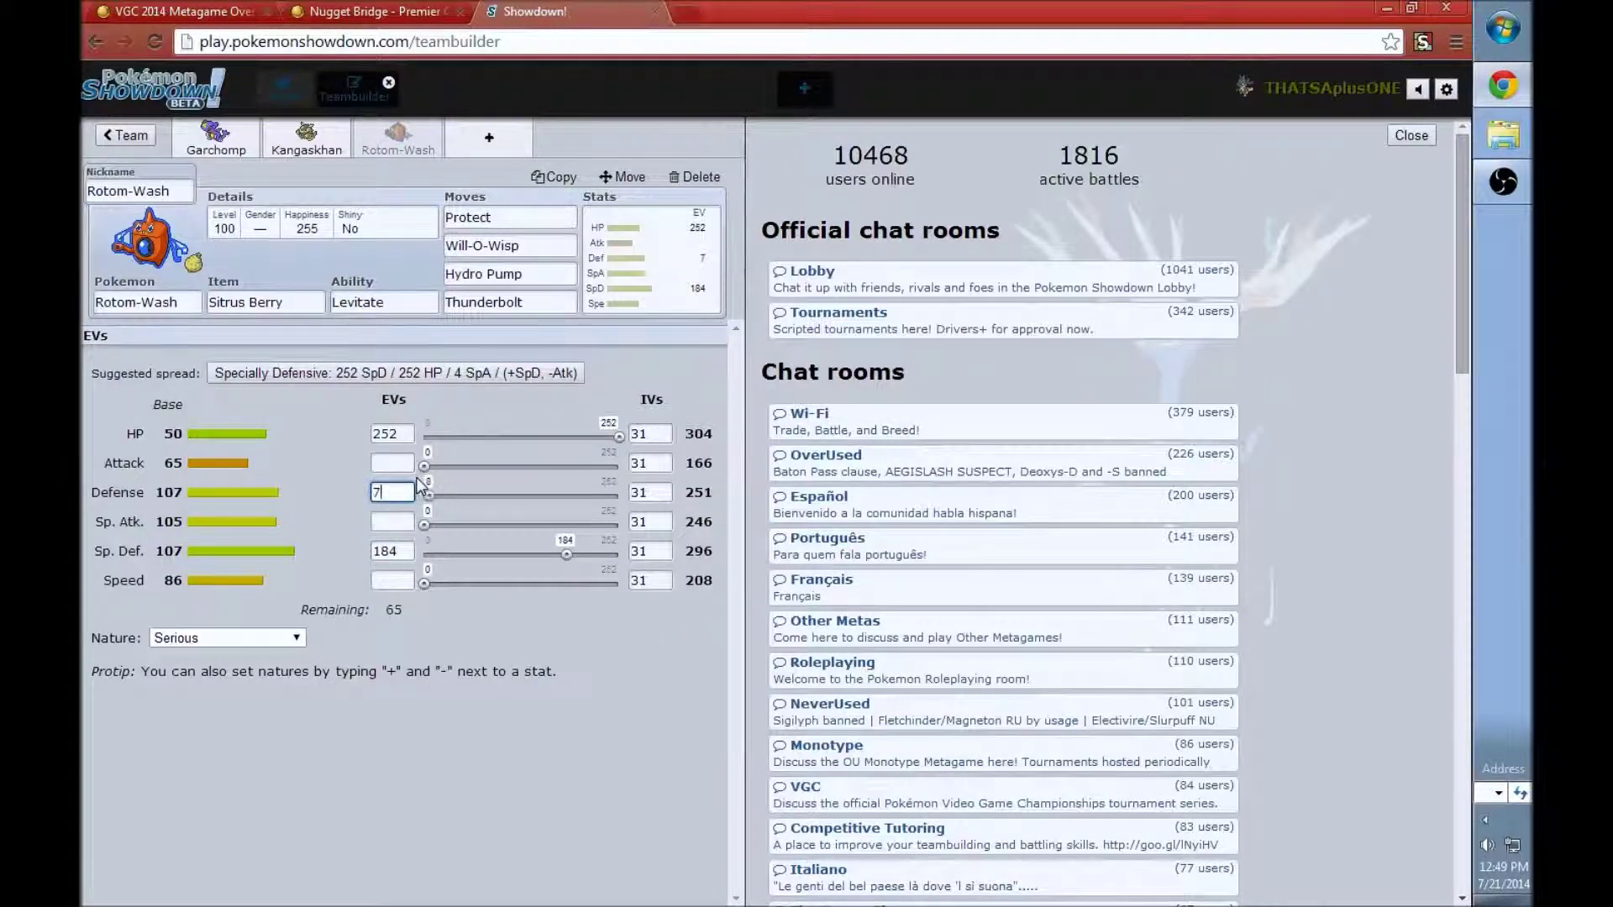
{"action": "type", "text": "2"}
Give Rotom-Wash the Calm nature, raising Sp. Def. and lowering Attack
{"action": "left_click", "coordinate": [415, 546]}
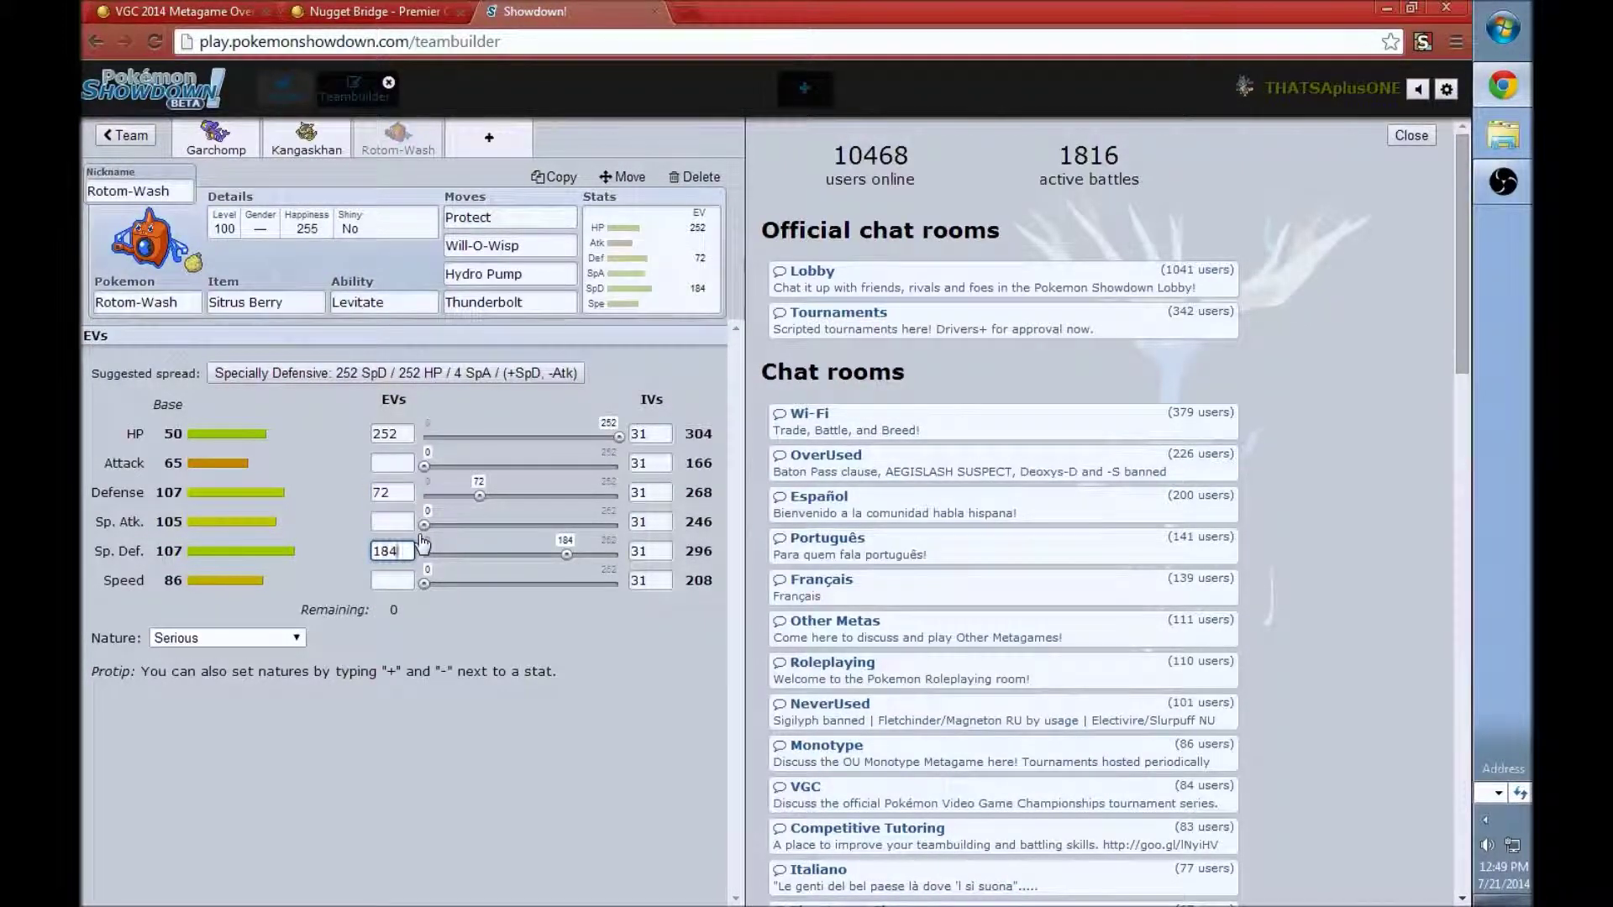
{"action": "type", "text": "+"}
{"action": "left_click", "coordinate": [402, 465]}
{"action": "type", "text": "-"}
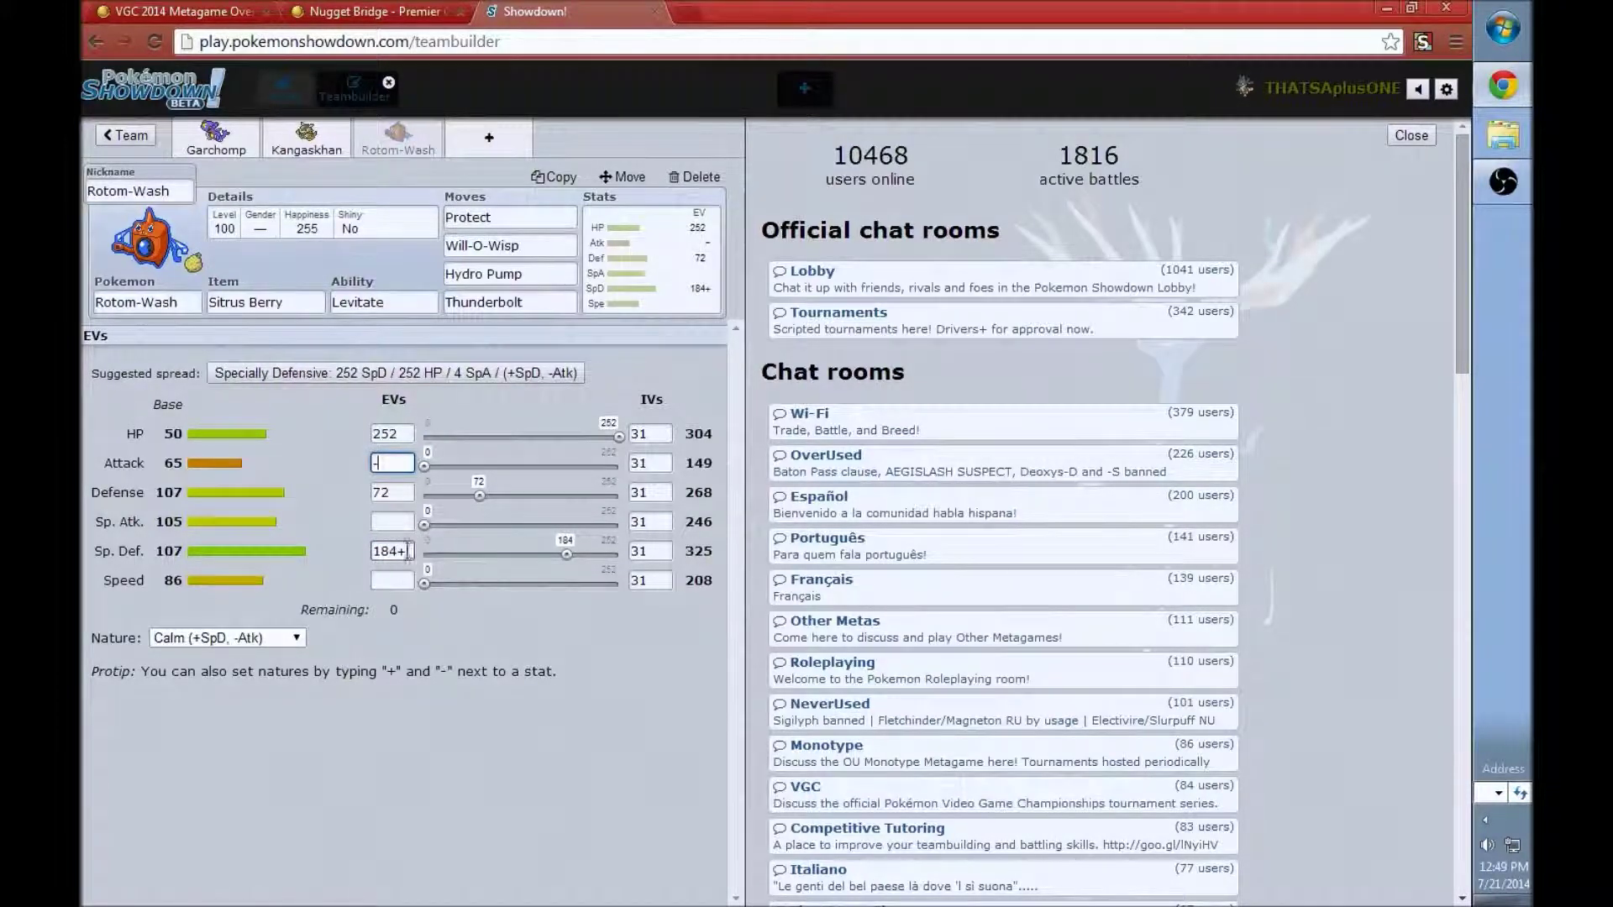
{"action": "left_click", "coordinate": [719, 563]}
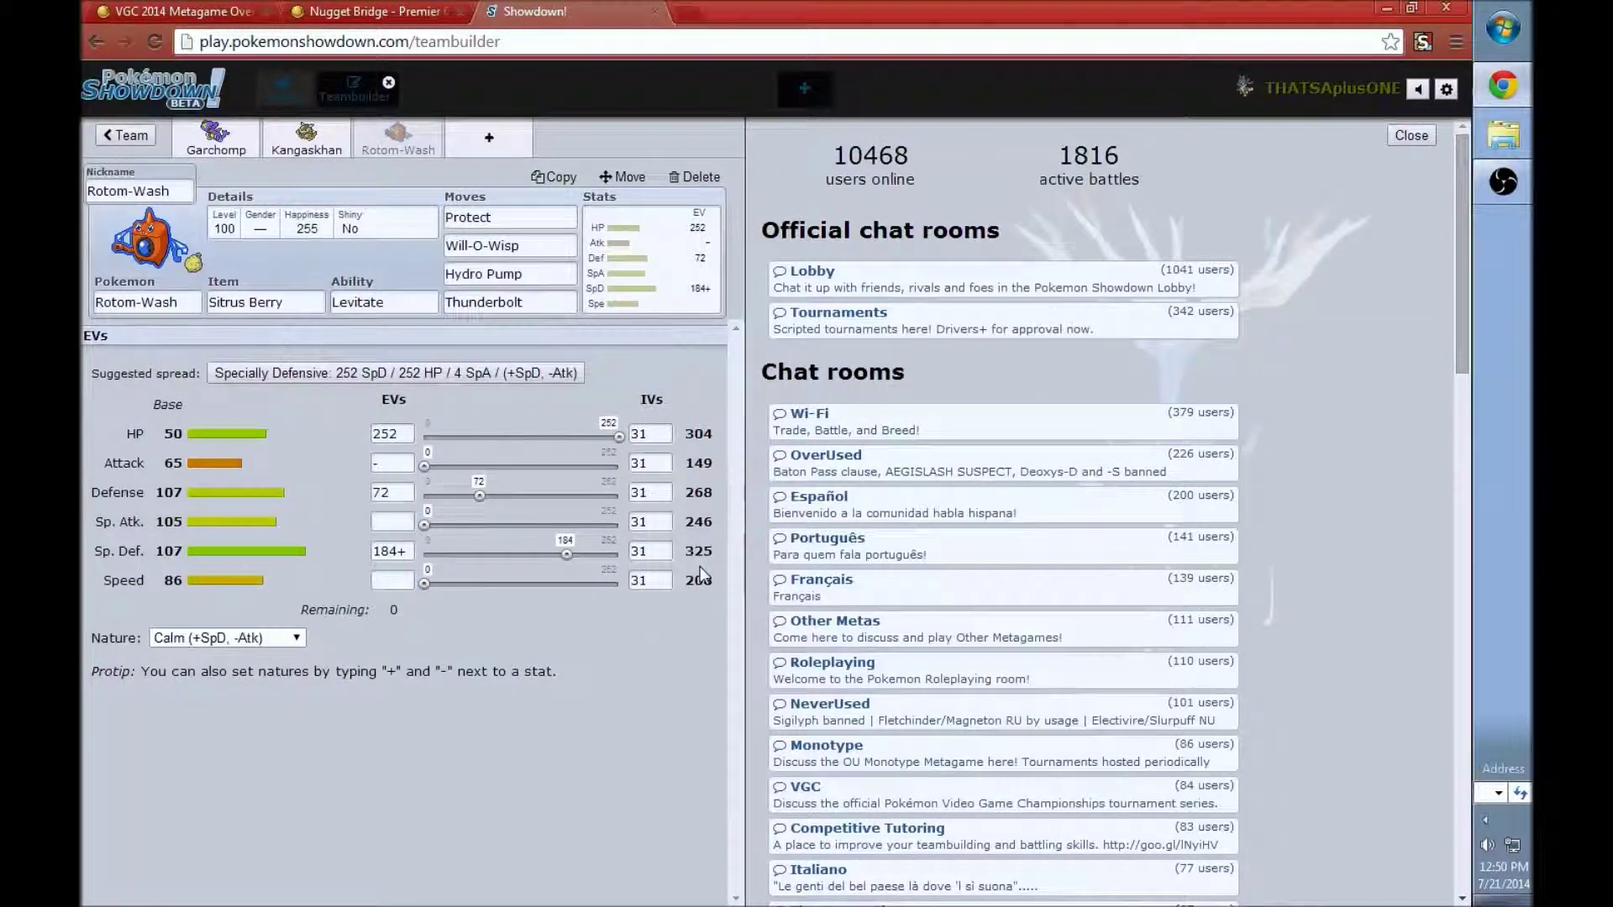
Add Salamence as the fourth Pokémon and give it the Choice Scarf item
{"action": "left_click", "coordinate": [481, 151]}
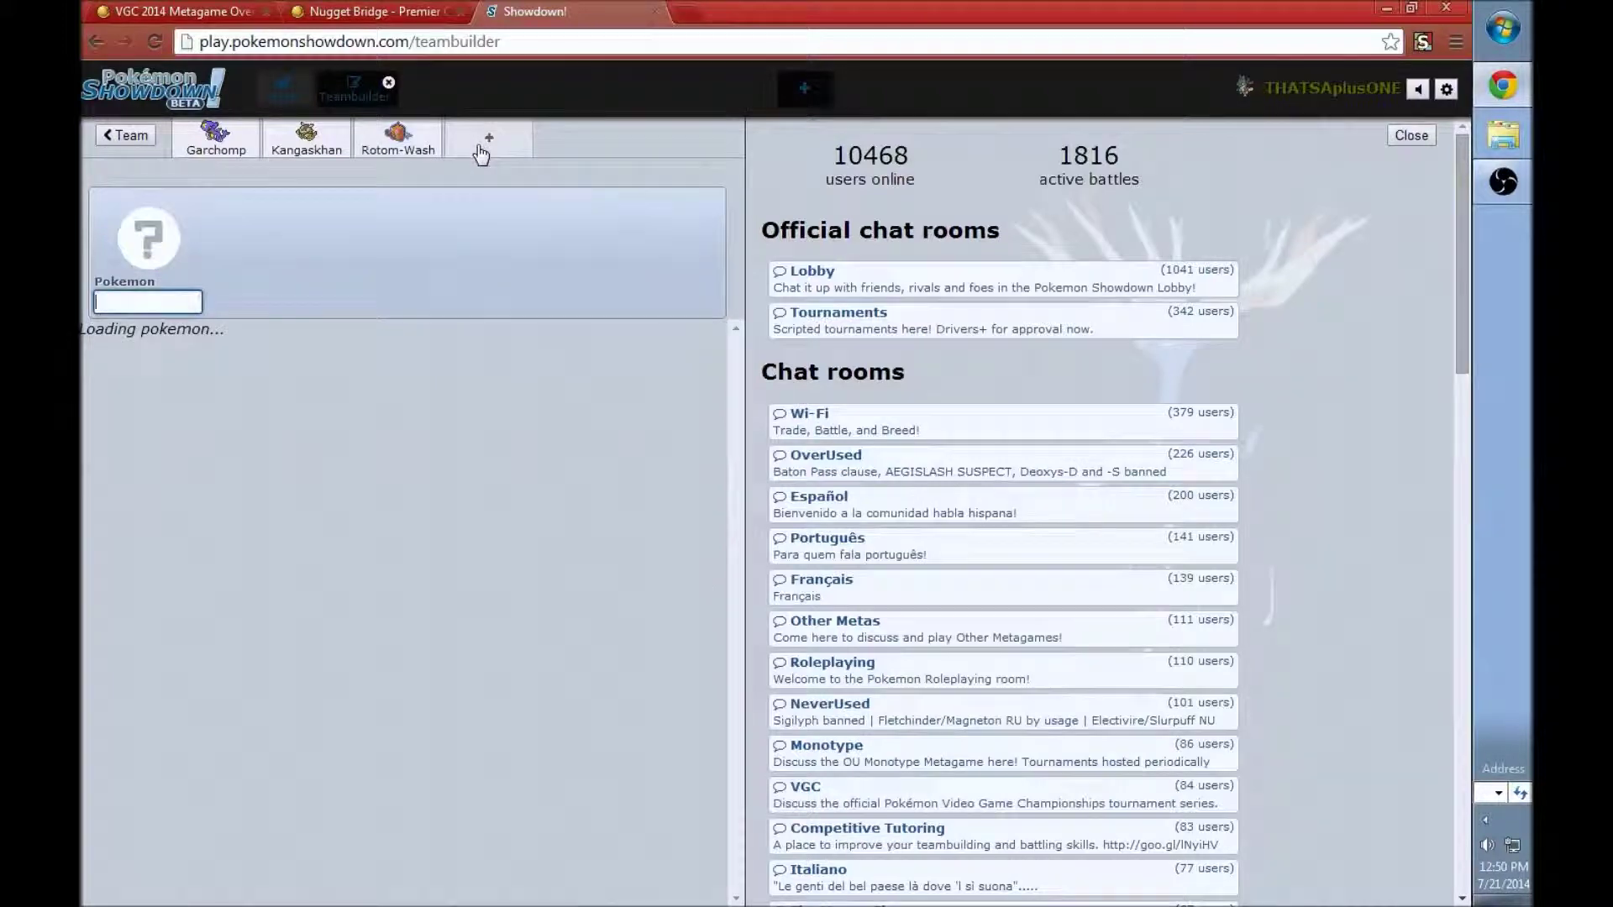
{"action": "type", "text": "sal"}
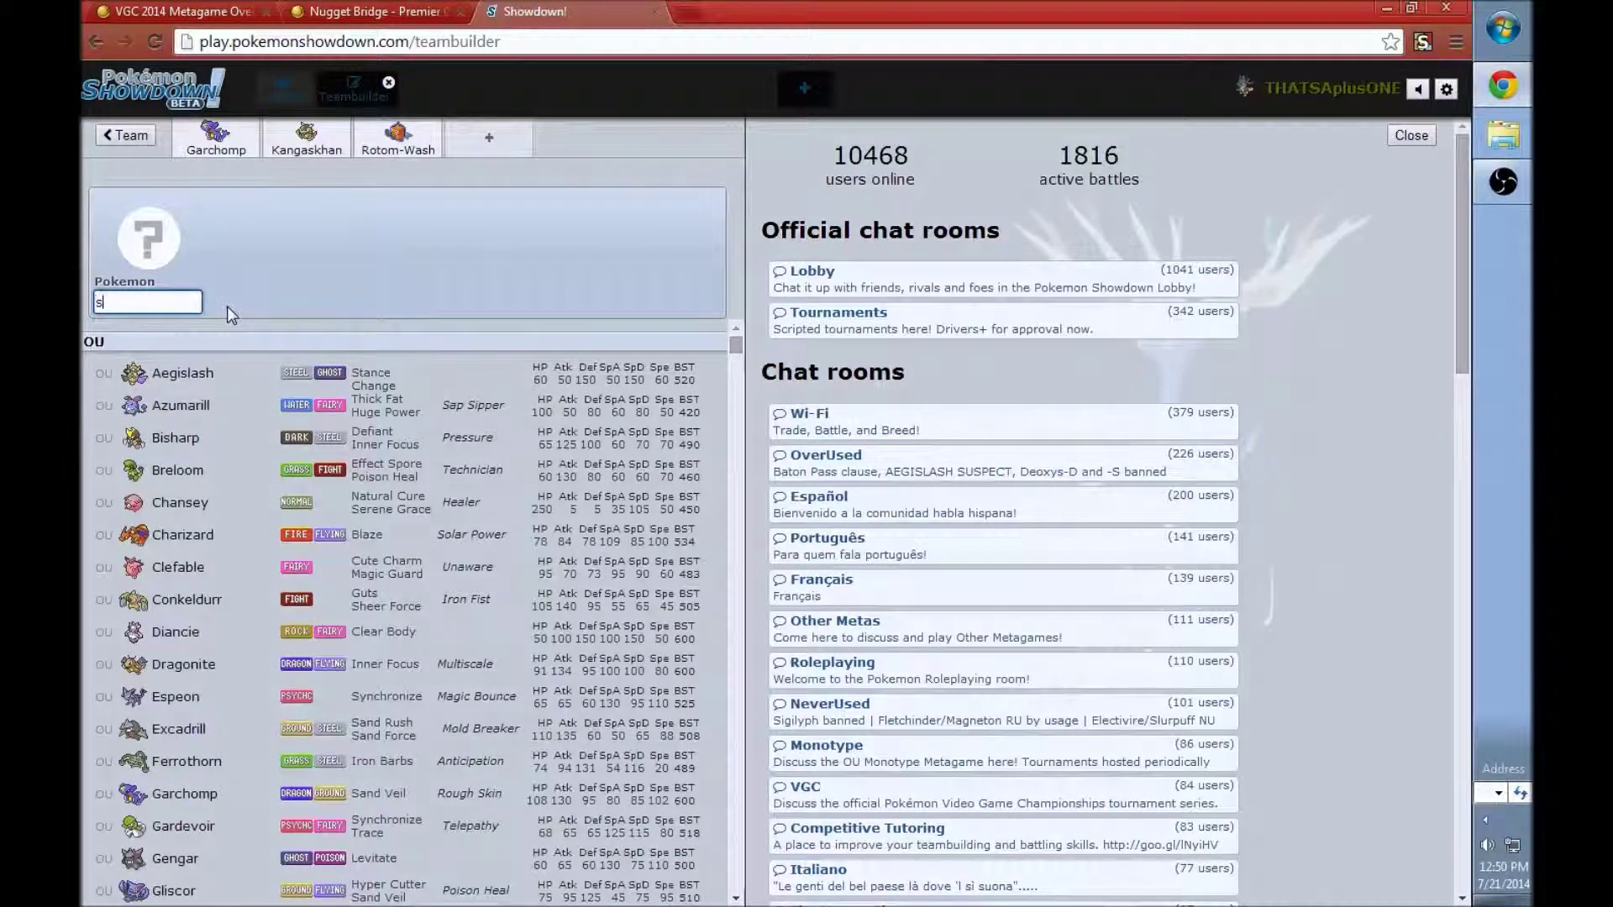
{"action": "left_click", "coordinate": [177, 374]}
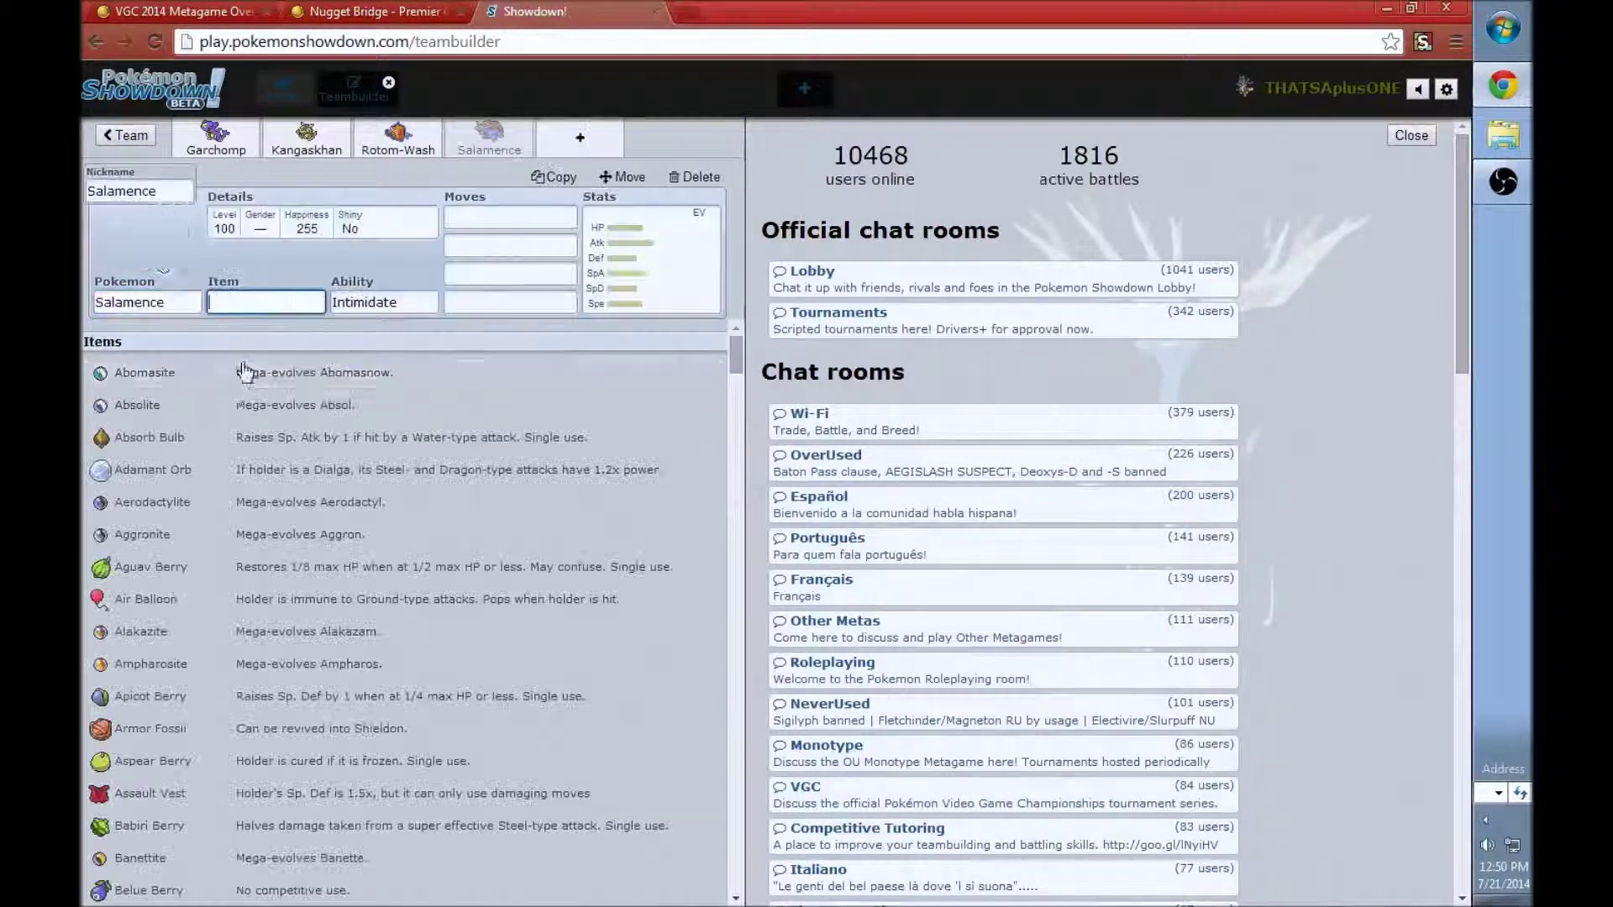
{"action": "type", "text": "choid"}
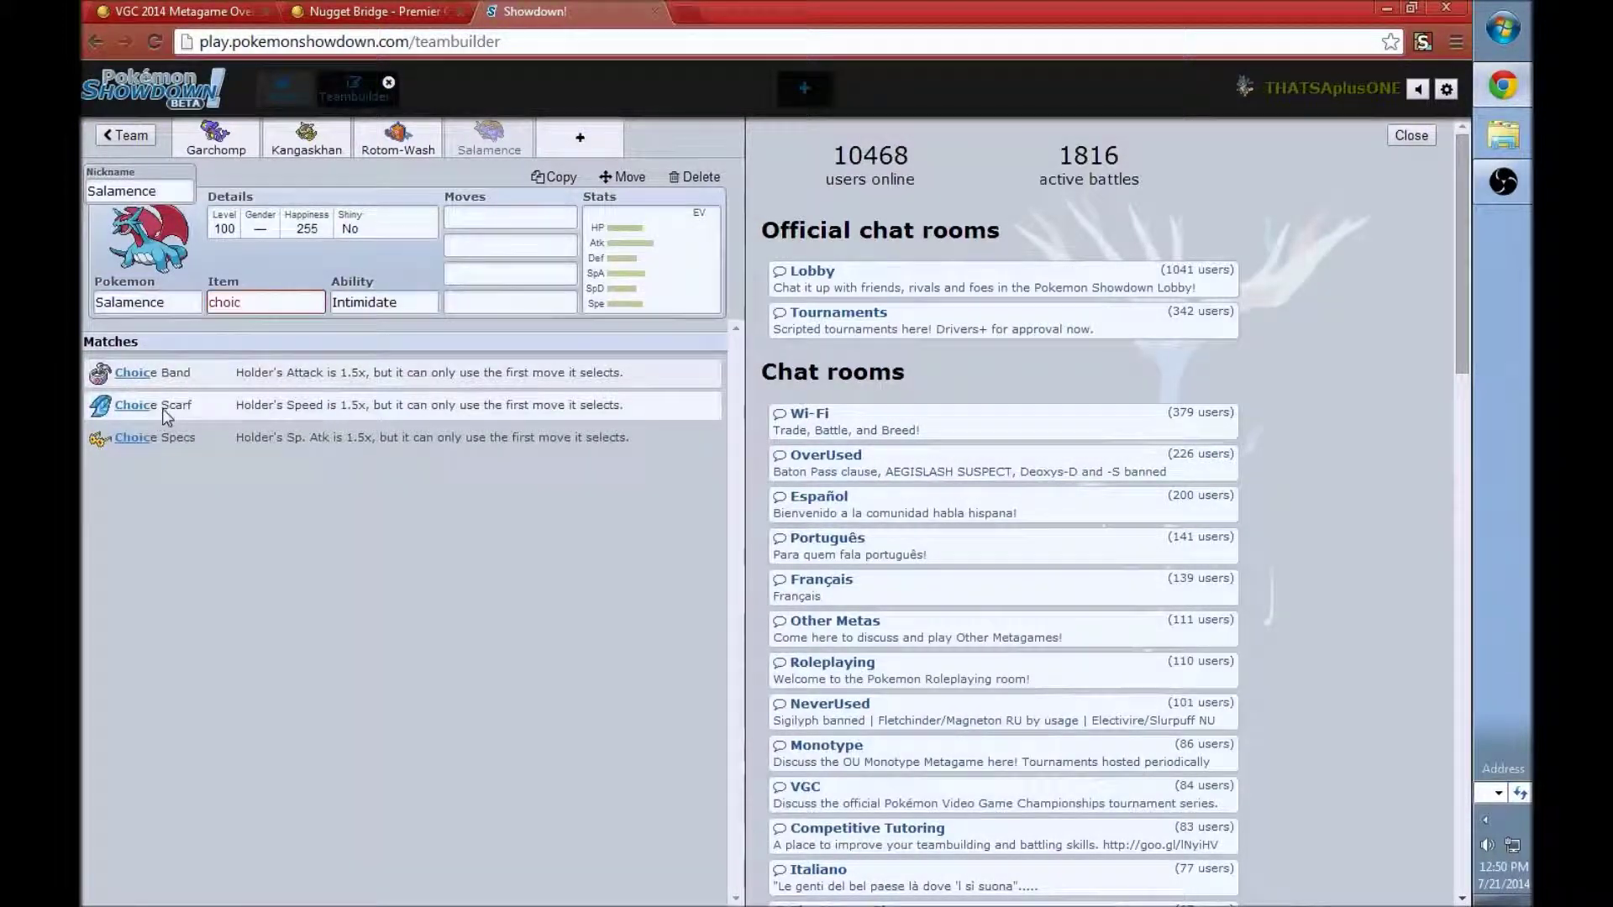
{"action": "left_click", "coordinate": [163, 409]}
Set Salamence's first three moves to Draco Meteor, Hydro Pump and Flamethrower
{"action": "left_click", "coordinate": [450, 219]}
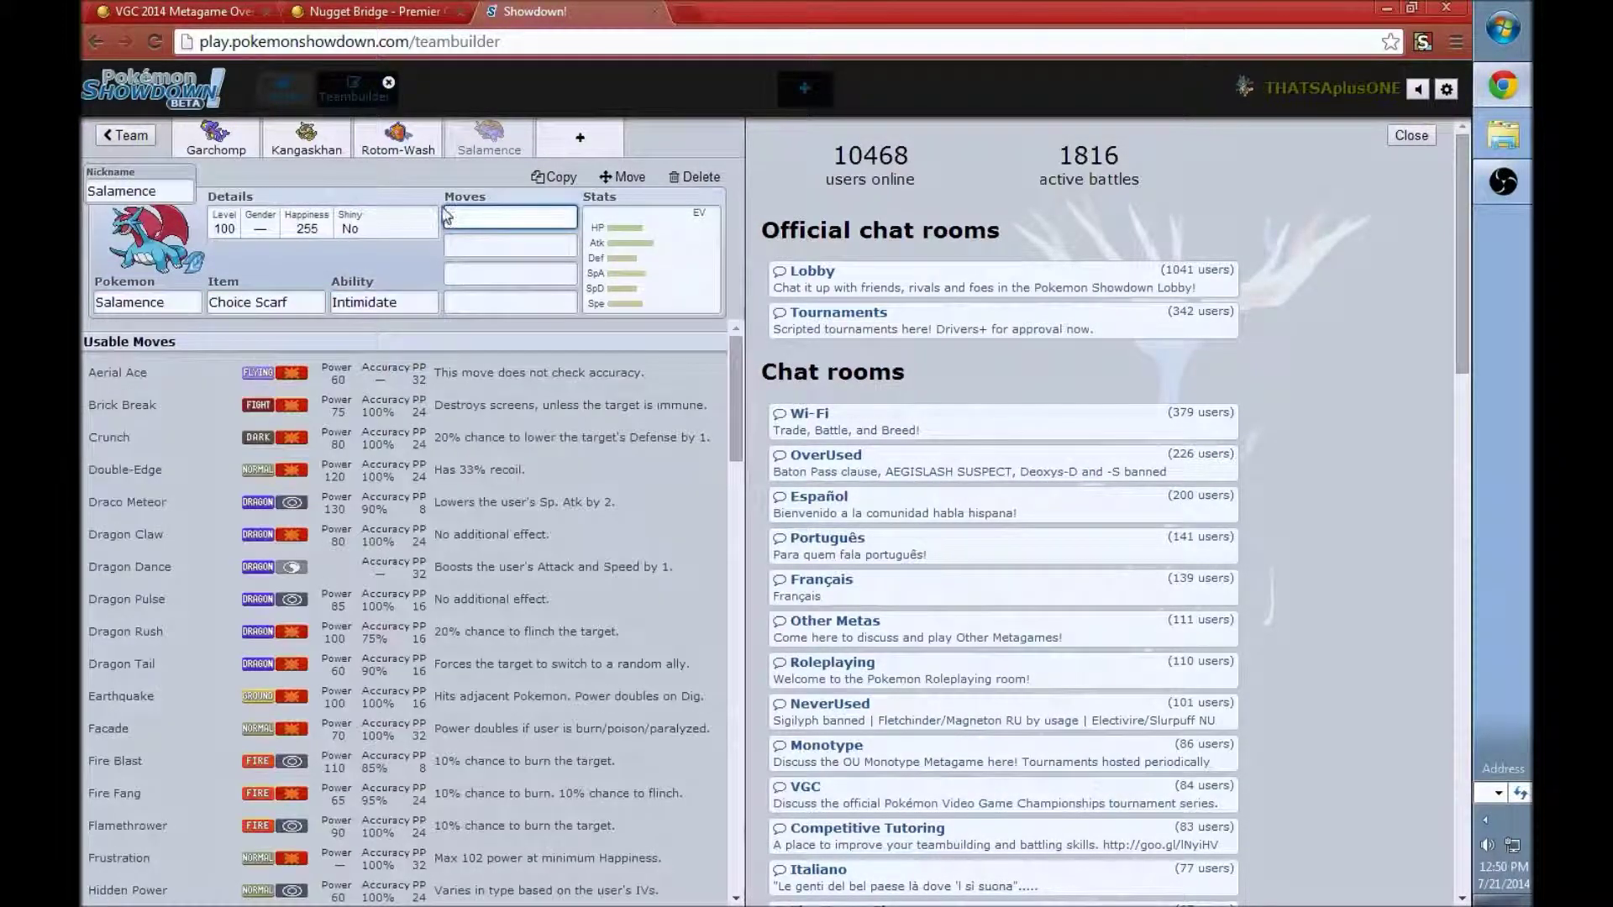
{"action": "type", "text": "dr"}
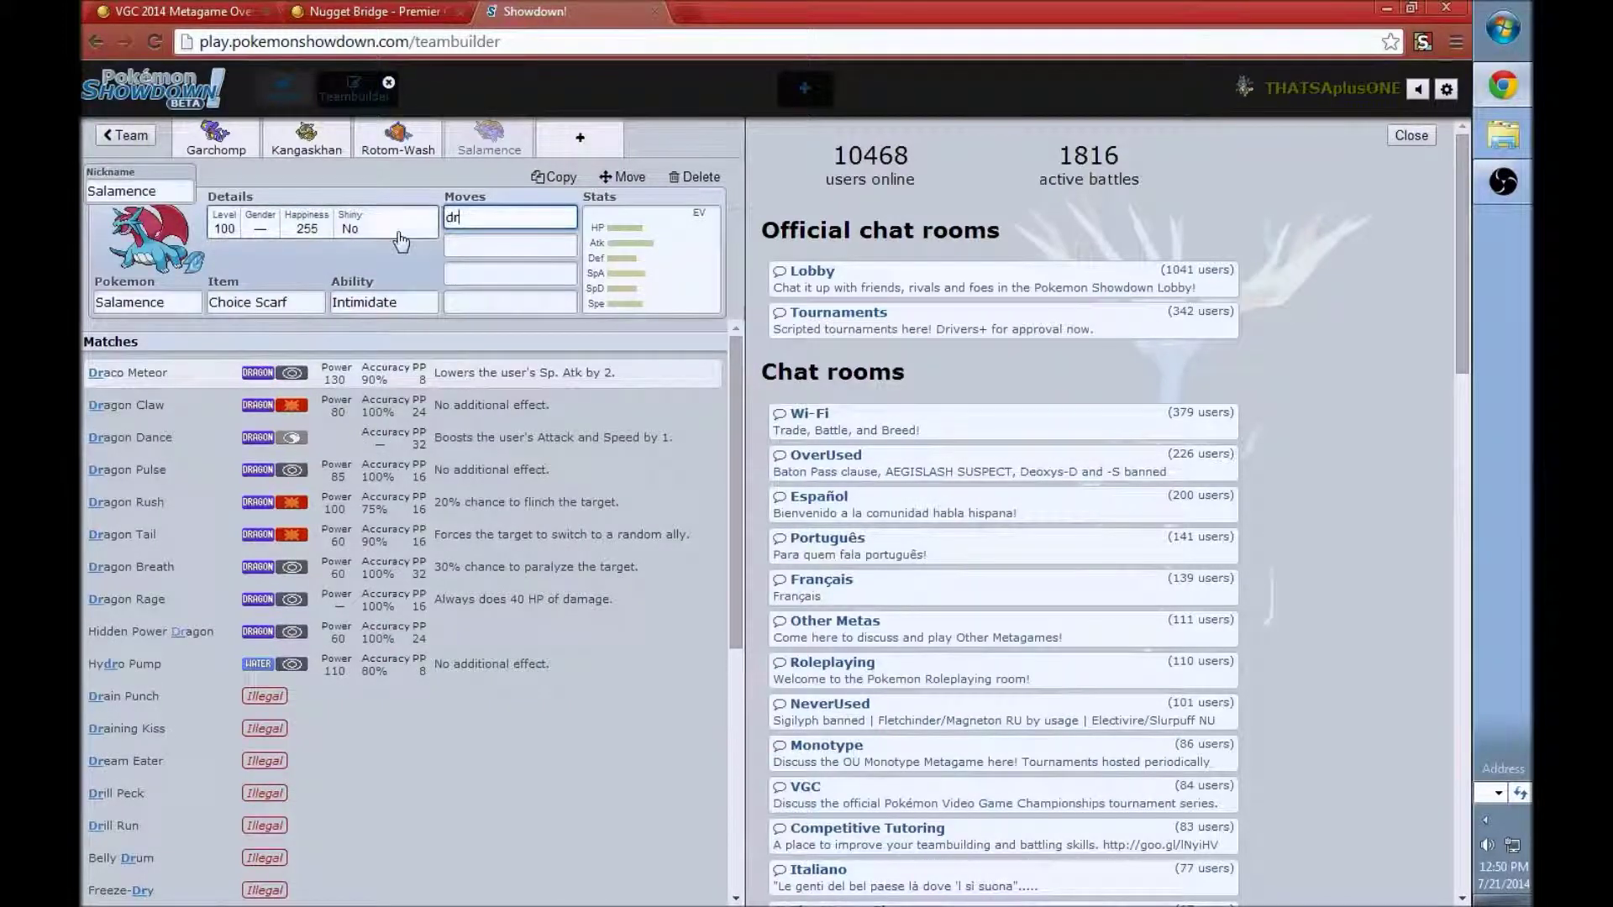
{"action": "left_click", "coordinate": [164, 380]}
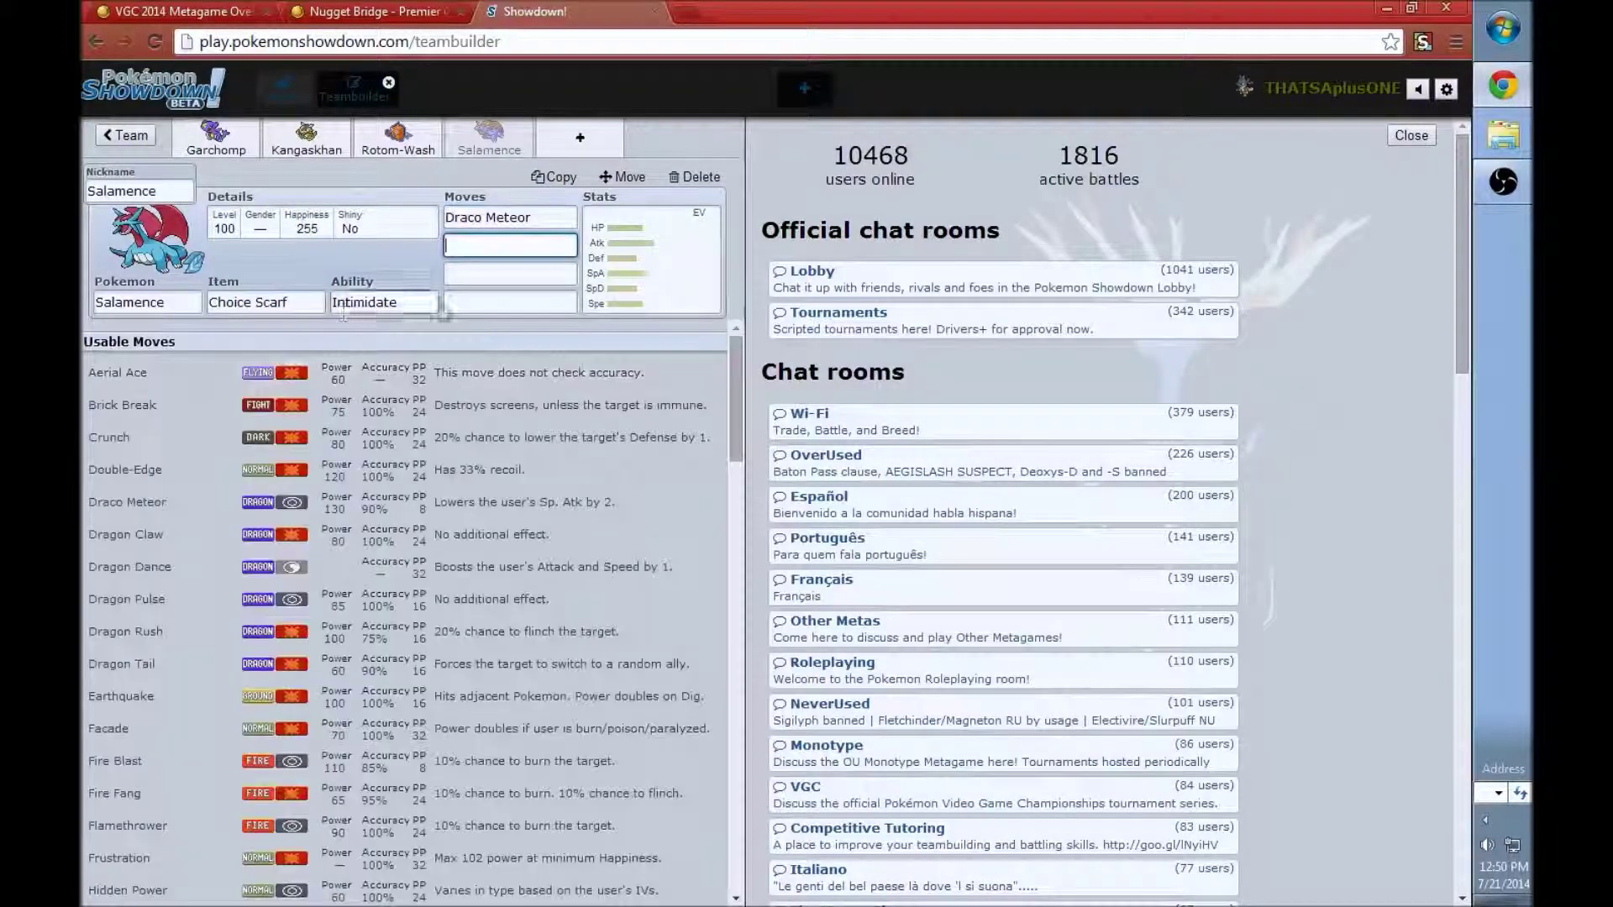
{"action": "type", "text": "hy"}
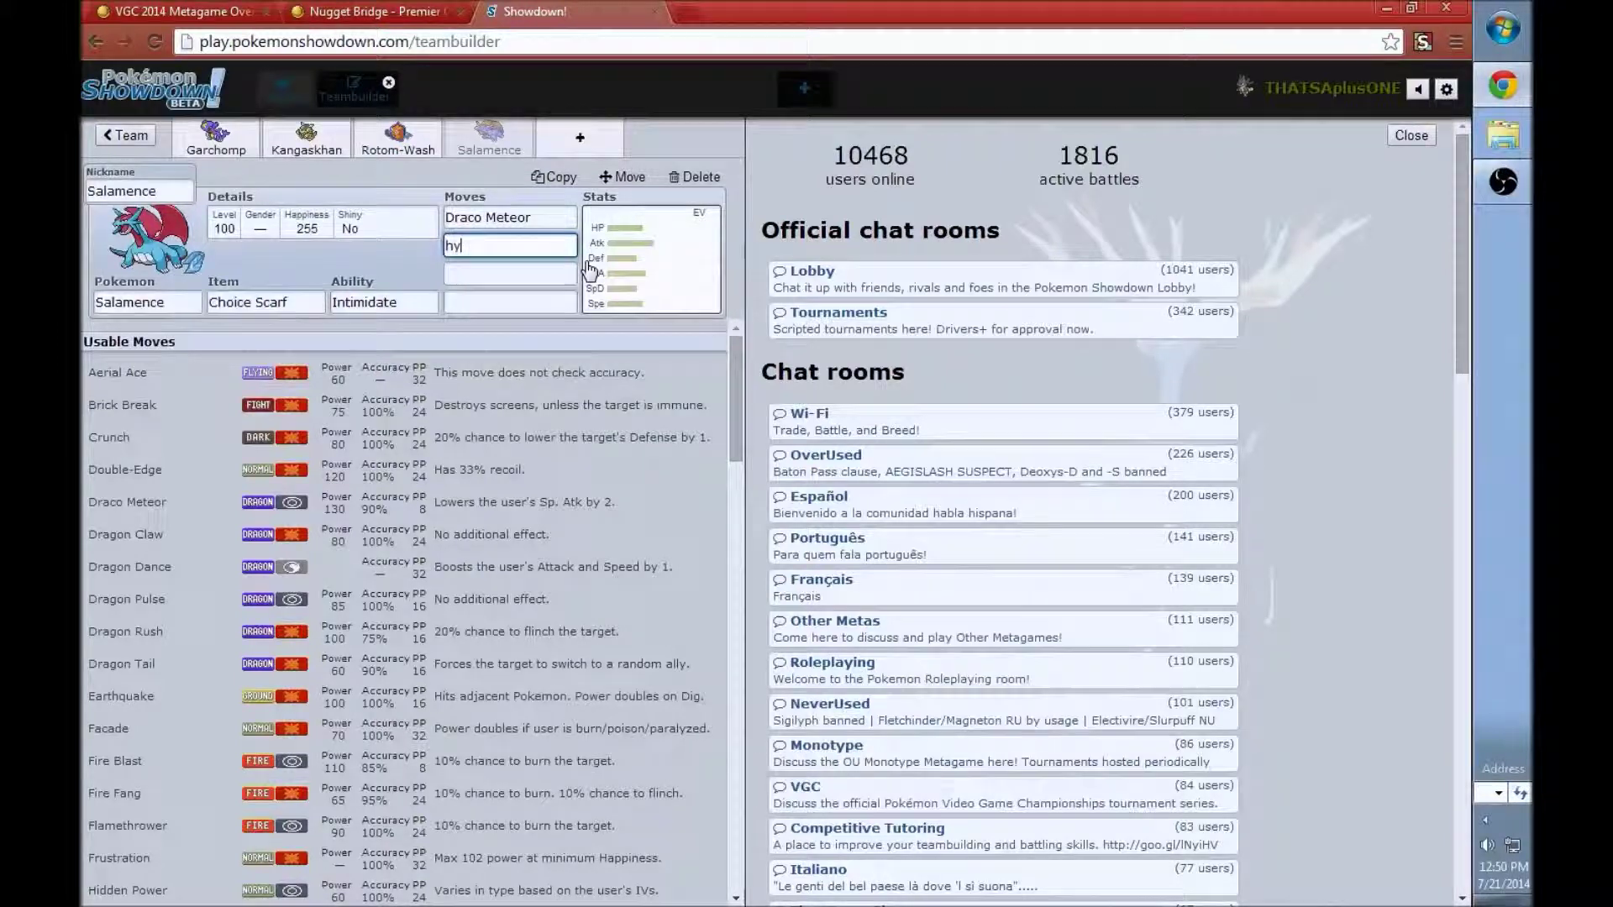
{"action": "key", "text": "Return"}
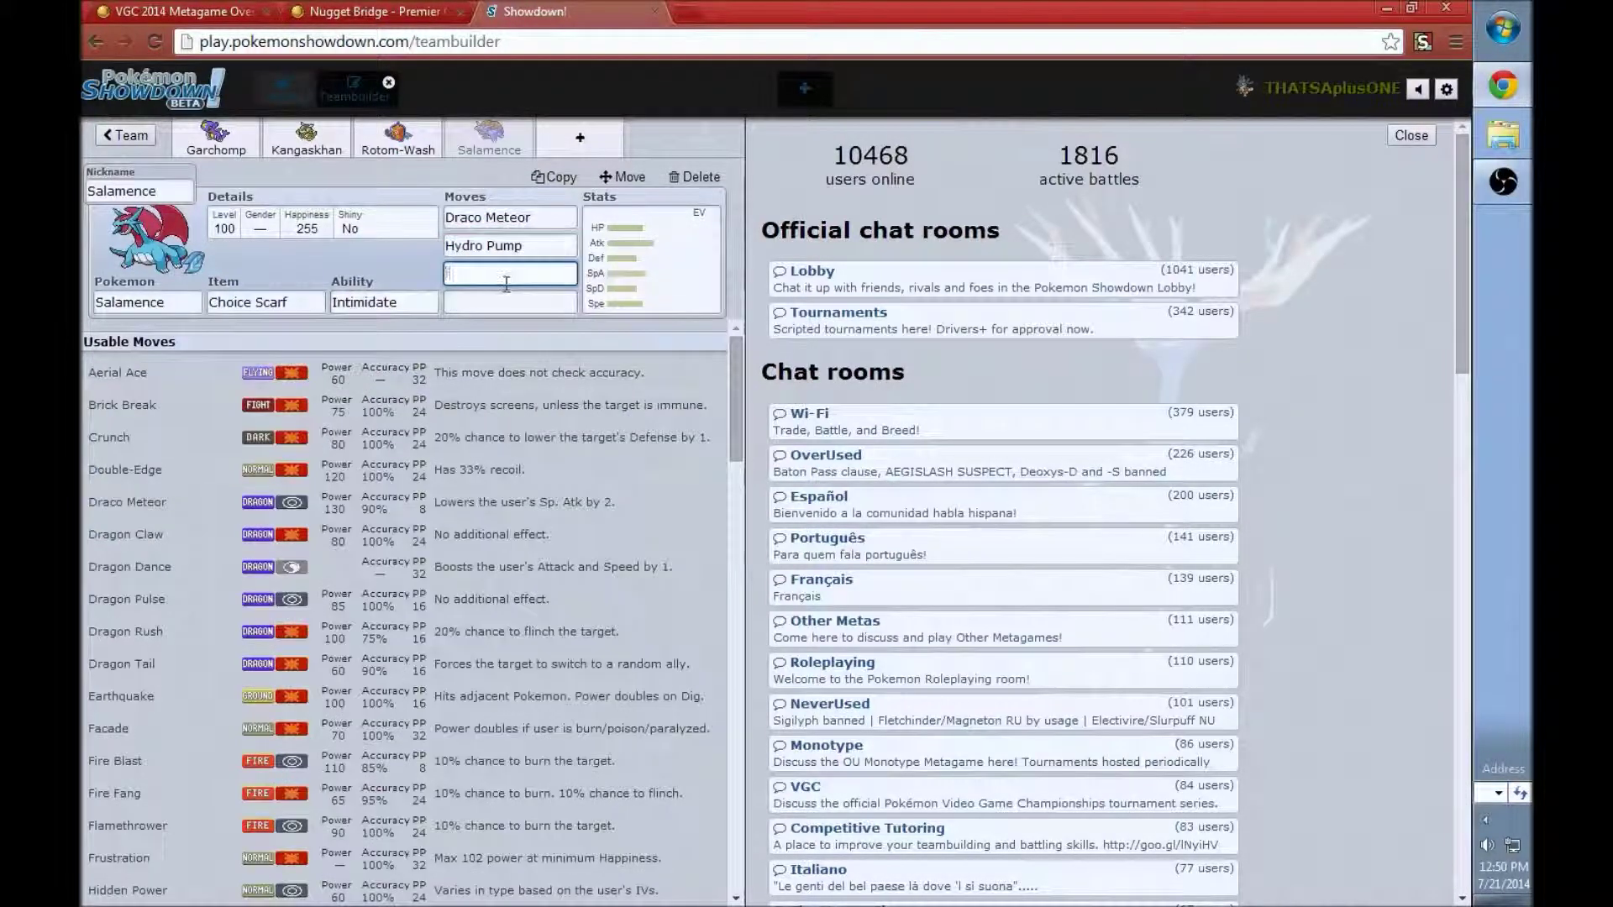
{"action": "type", "text": "flam"}
{"action": "left_click", "coordinate": [168, 376]}
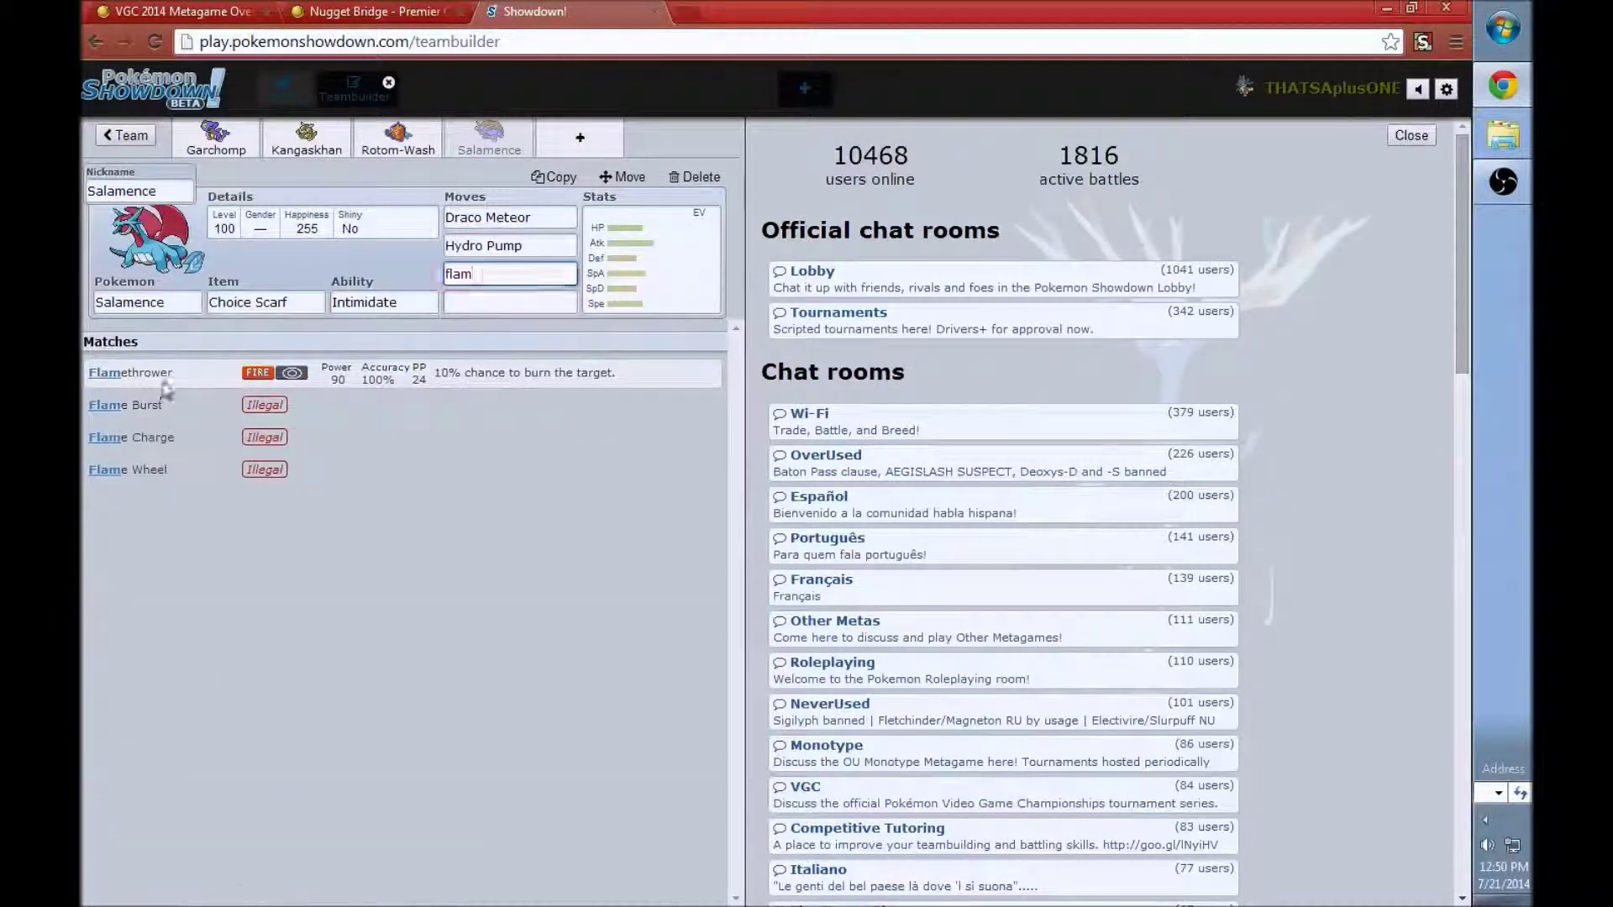
Choose Dragon Dance as Salamence's fourth move
{"action": "type", "text": "d"}
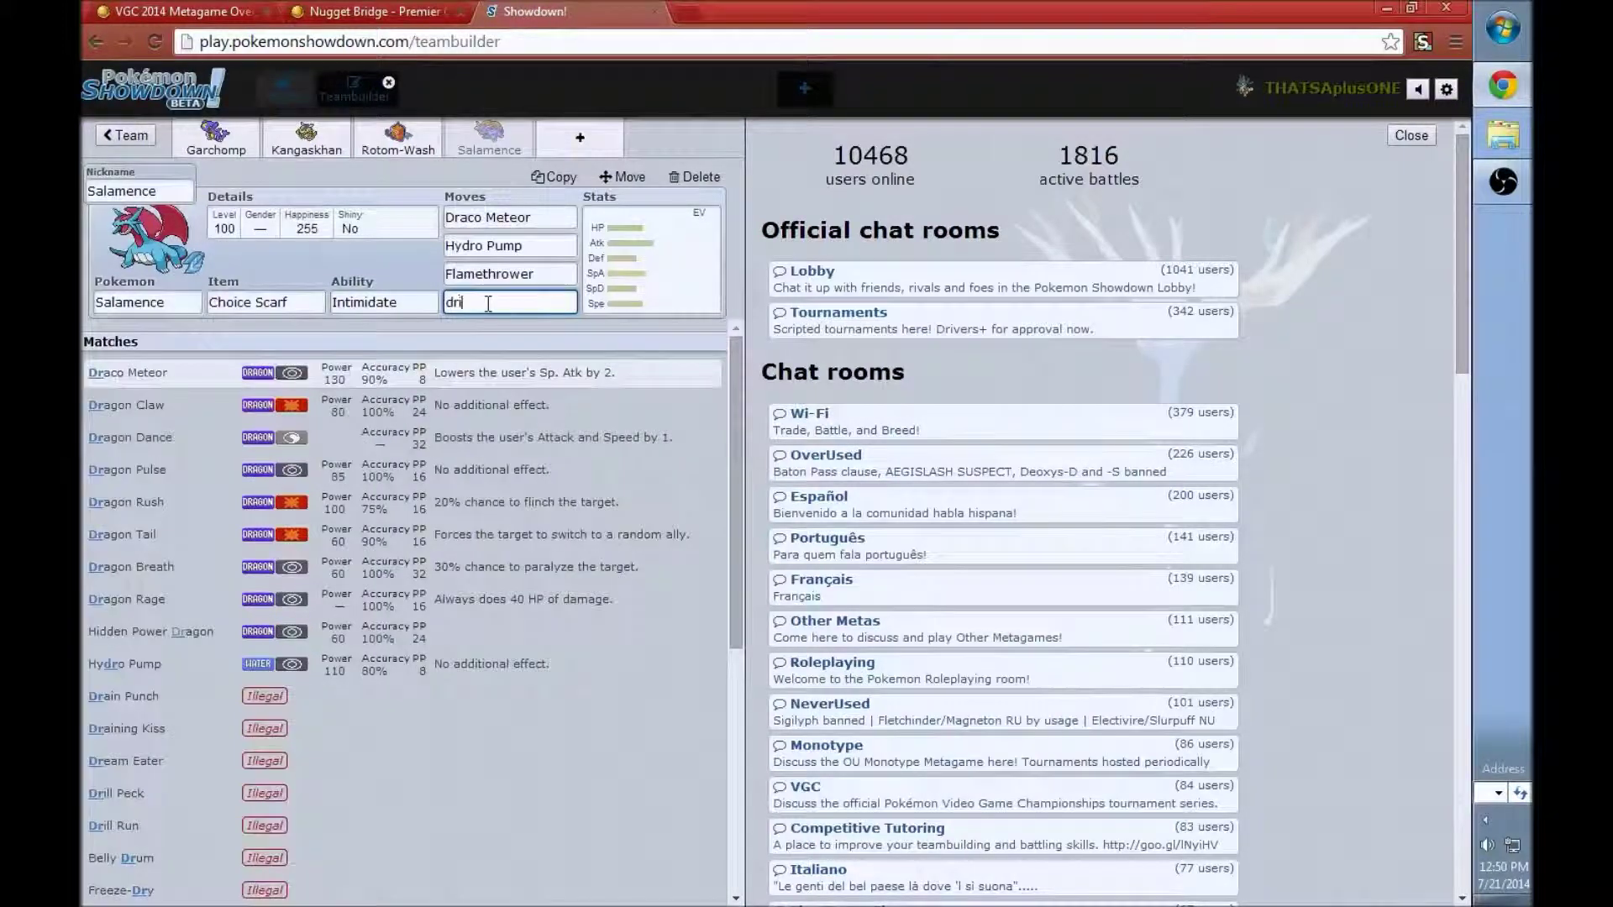
{"action": "type", "text": "r"}
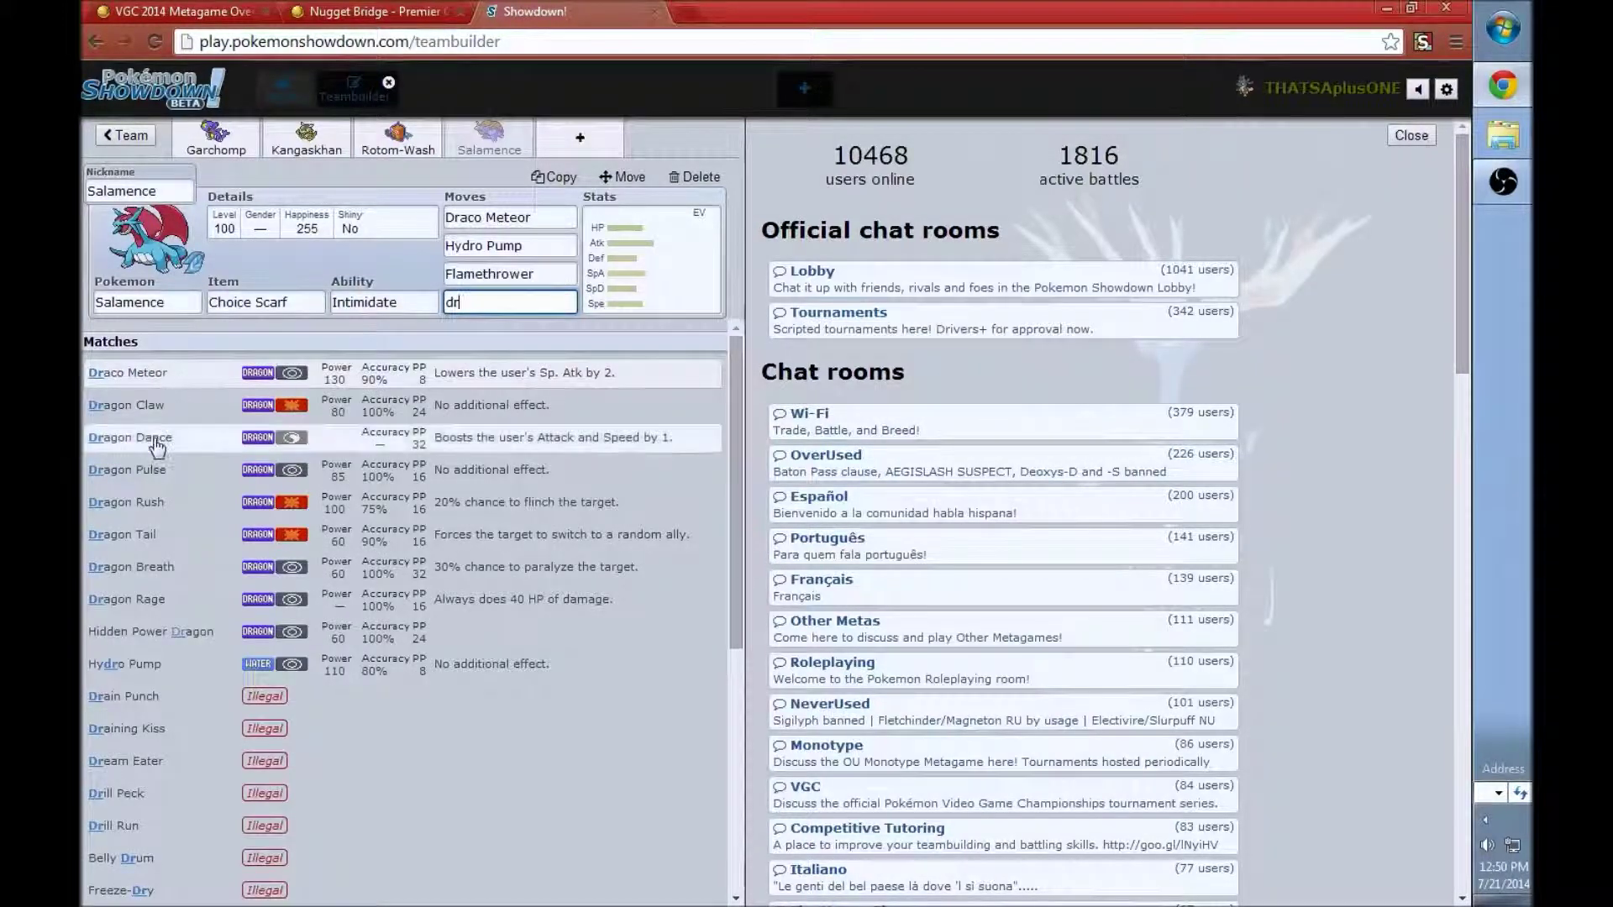
{"action": "left_click", "coordinate": [158, 439]}
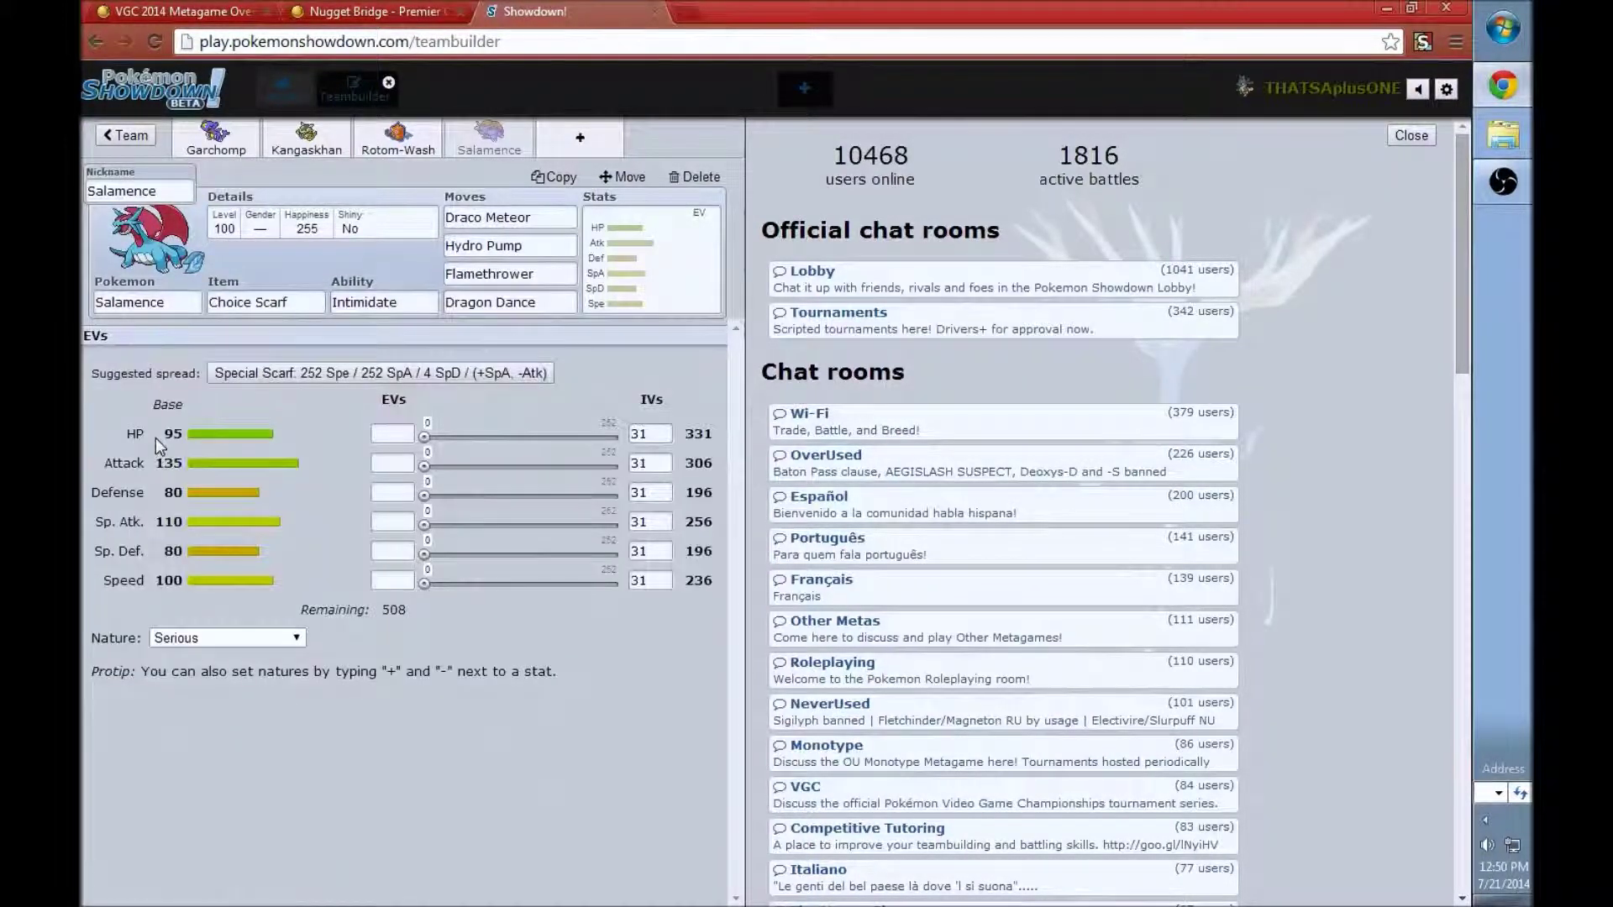
Set Salamence's fourth move to Dragon Pulse
{"action": "left_click", "coordinate": [537, 304]}
{"action": "type", "text": "dra"}
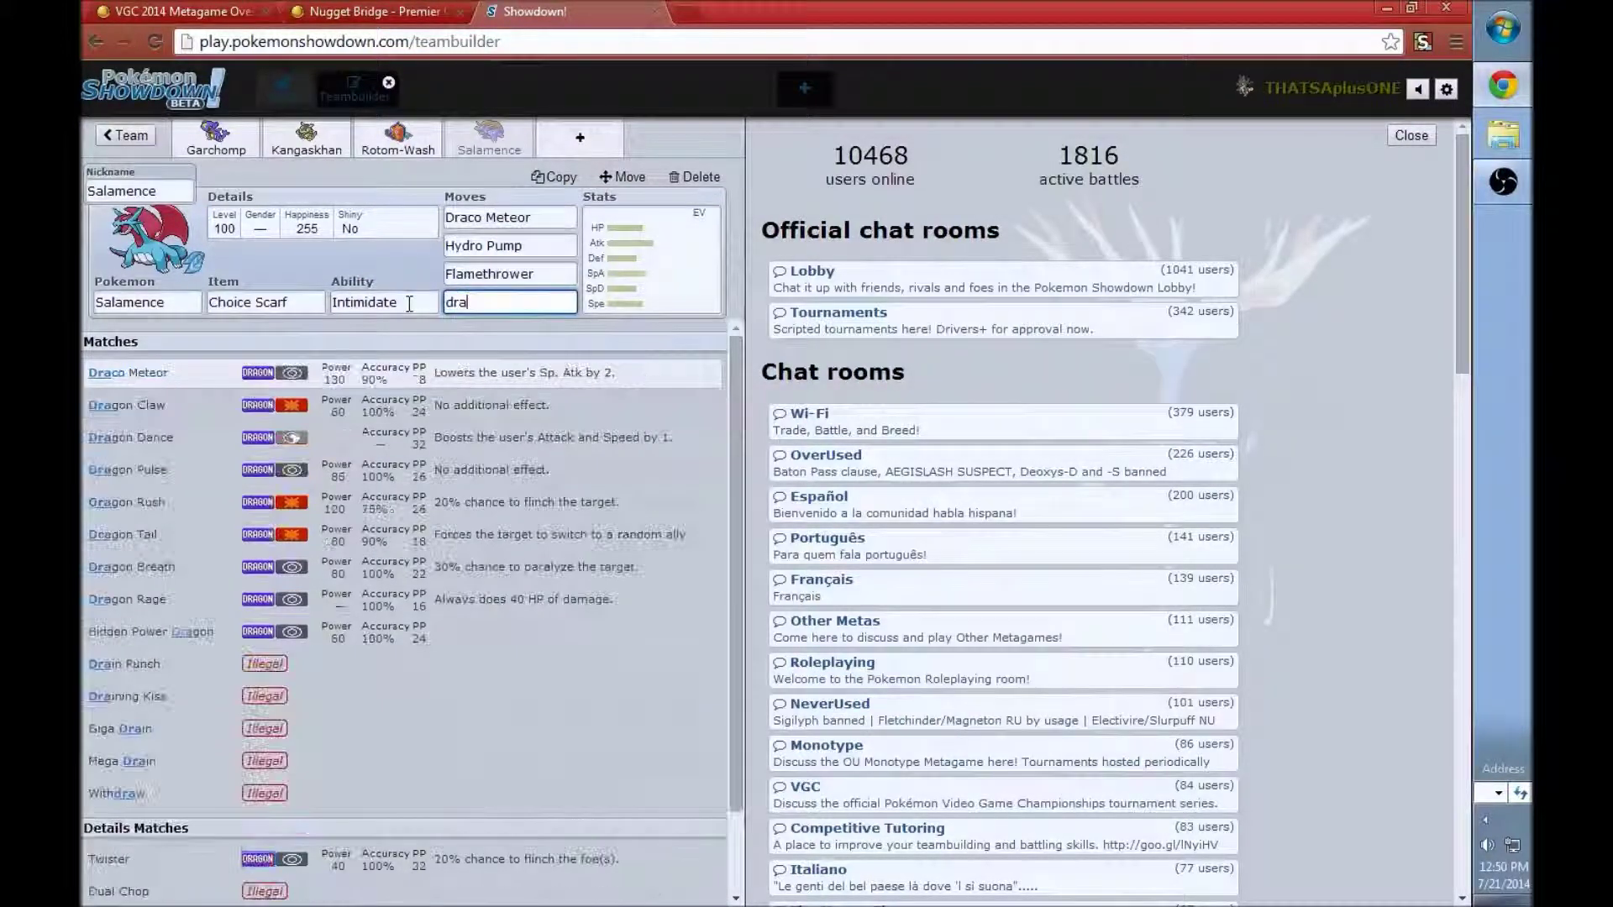
{"action": "type", "text": "g"}
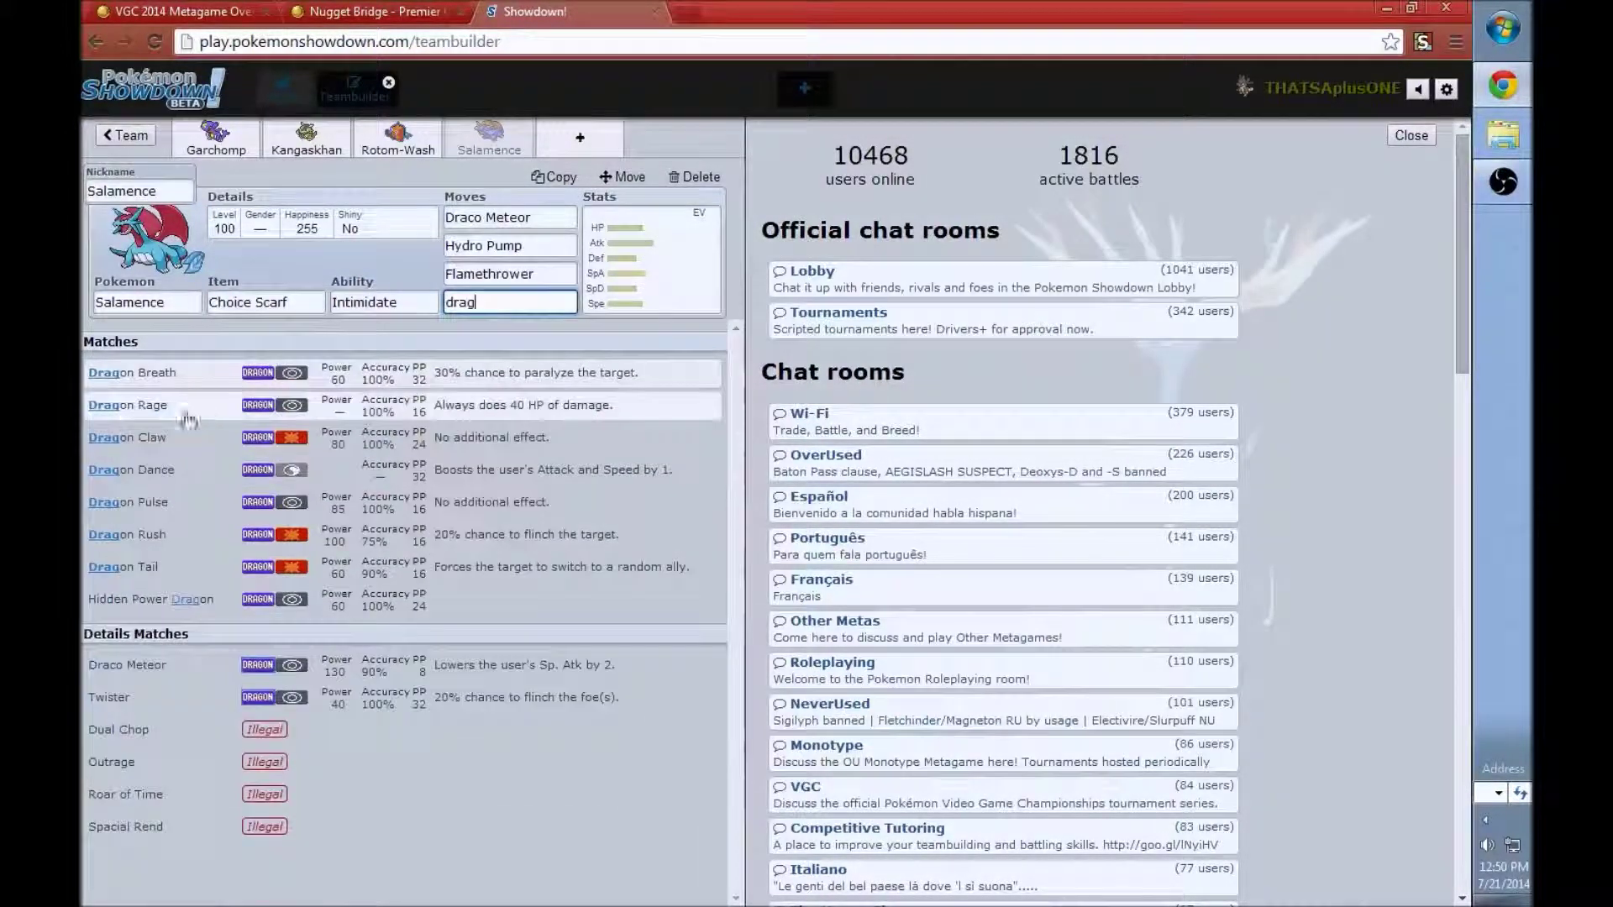
{"action": "left_click", "coordinate": [154, 507]}
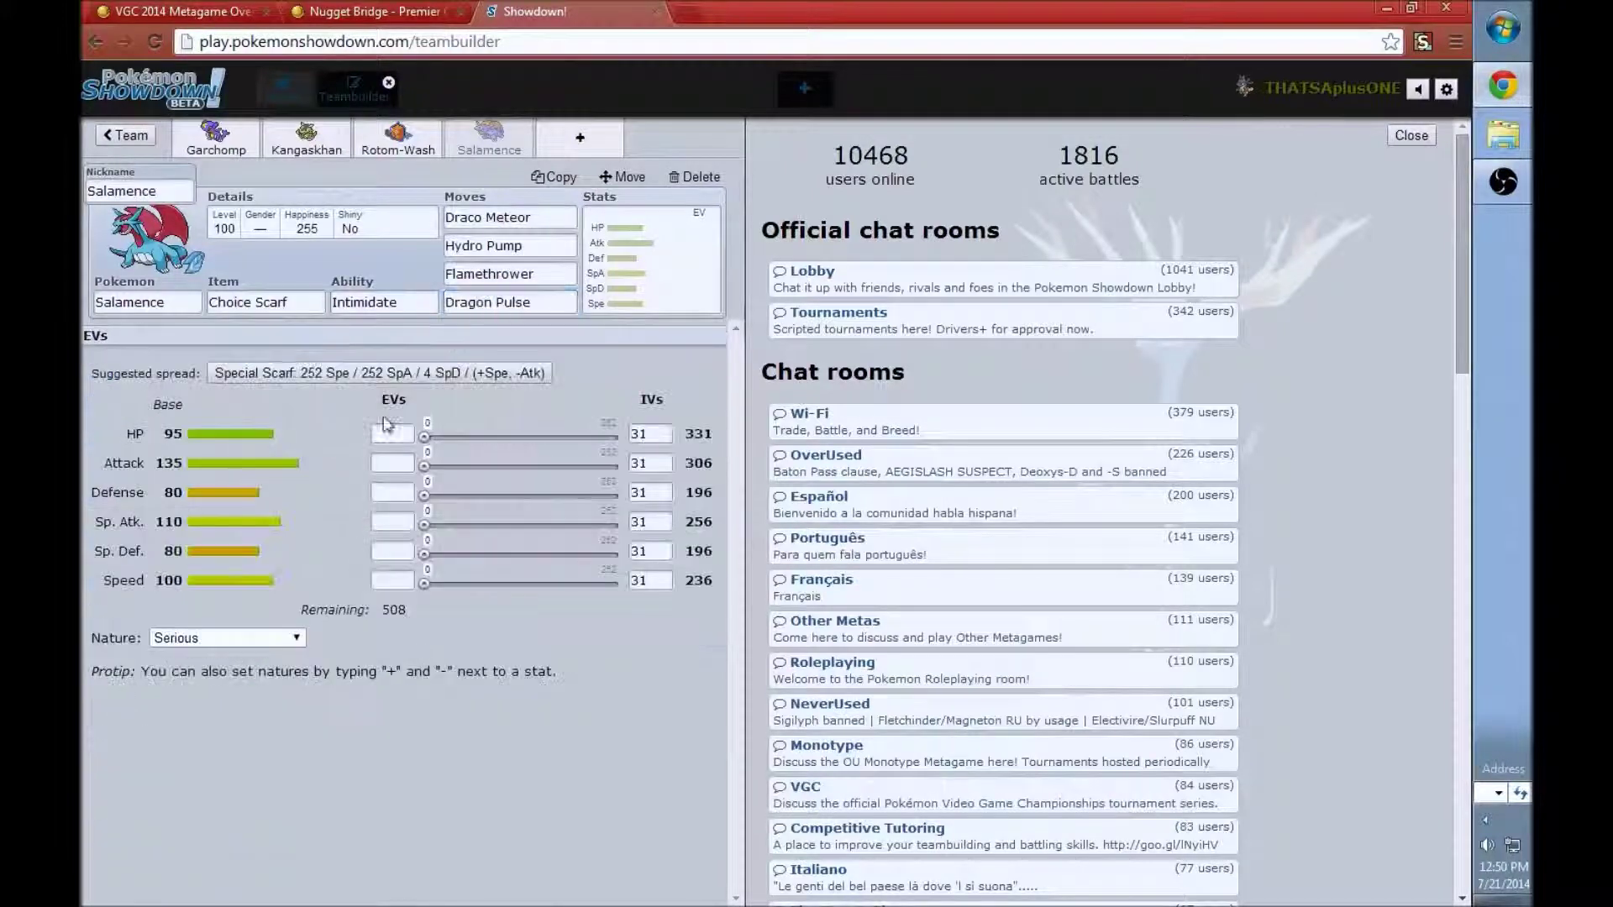
Apply Salamence's suggested Special Scarf spread with the 4 Sp. Def. EVs moved to HP, and open its ability choices
{"action": "left_click", "coordinate": [289, 379]}
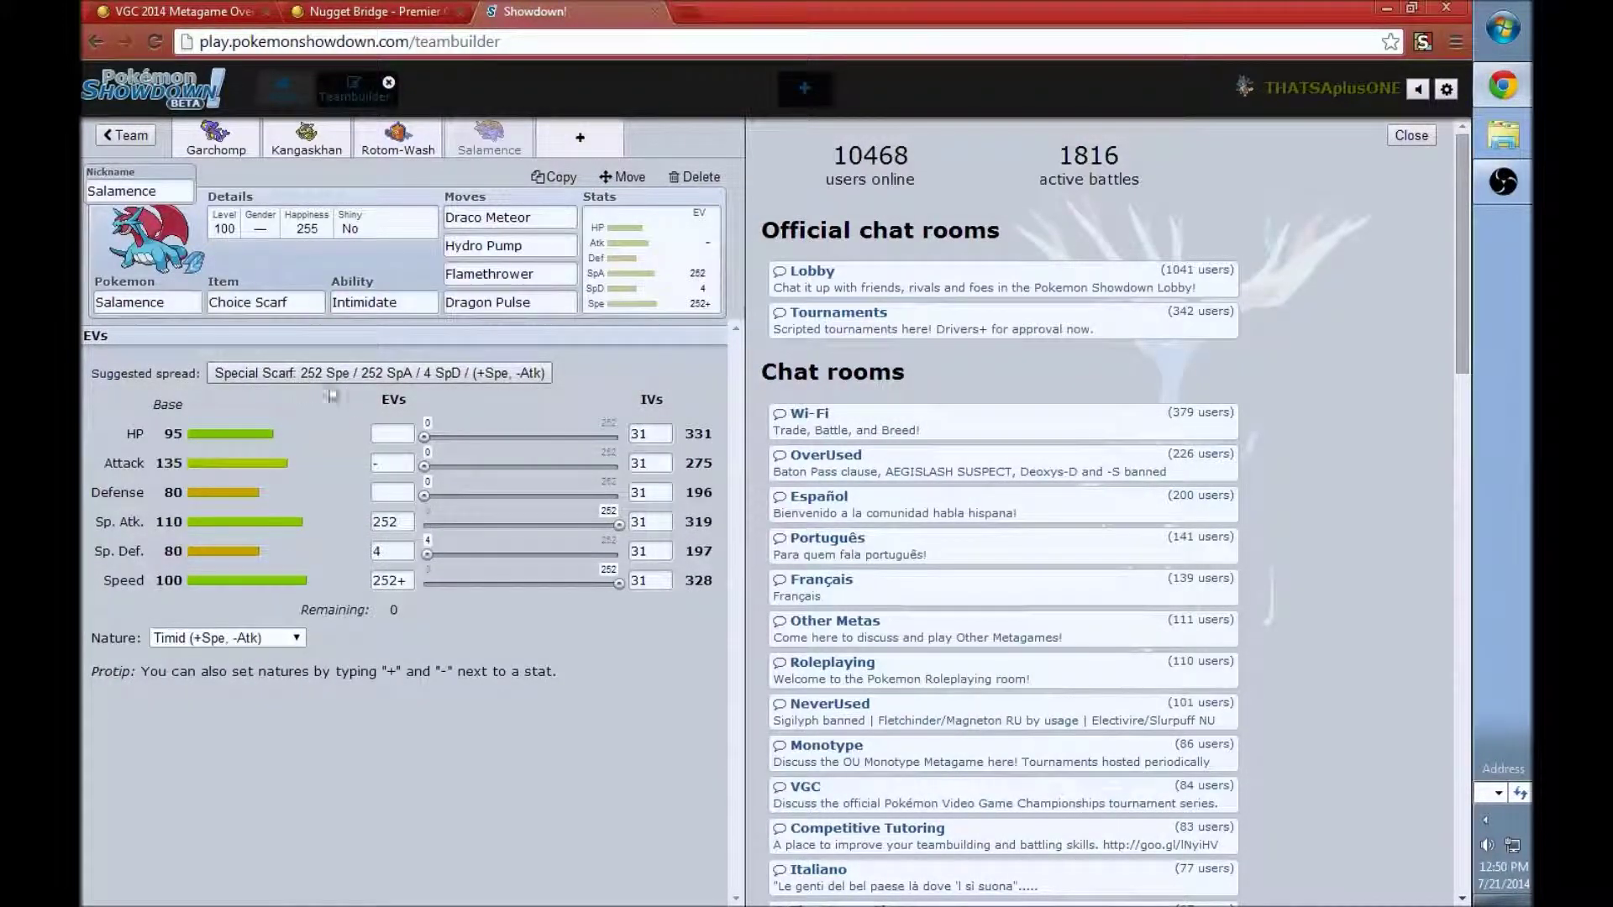
{"action": "left_click", "coordinate": [392, 552]}
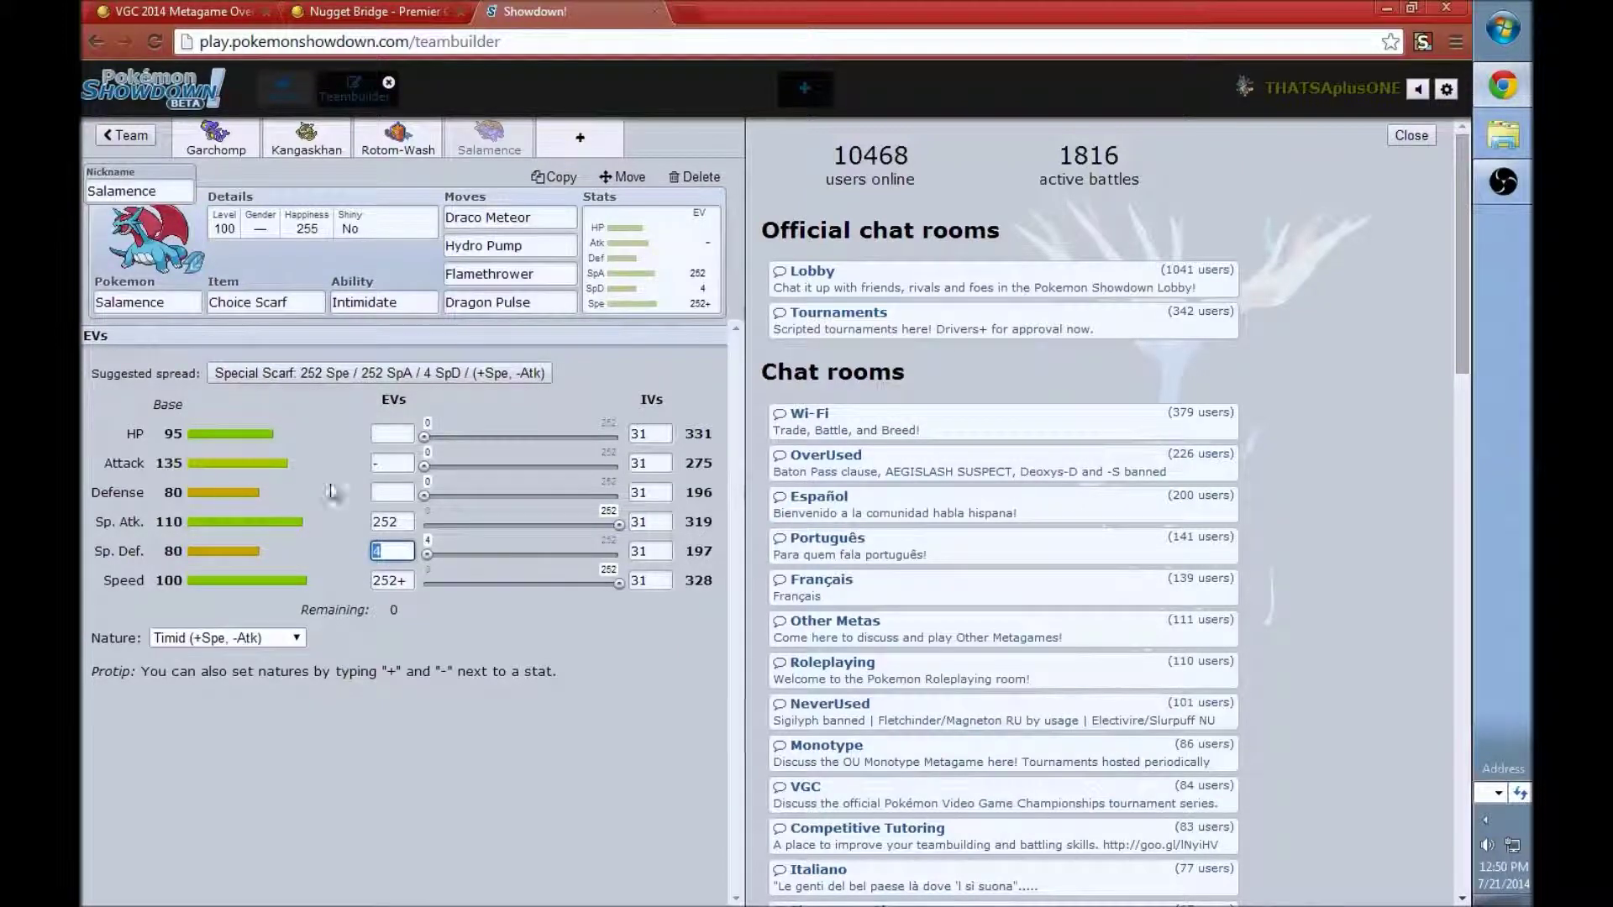
{"action": "key", "text": "BackSpace"}
{"action": "left_click", "coordinate": [404, 432]}
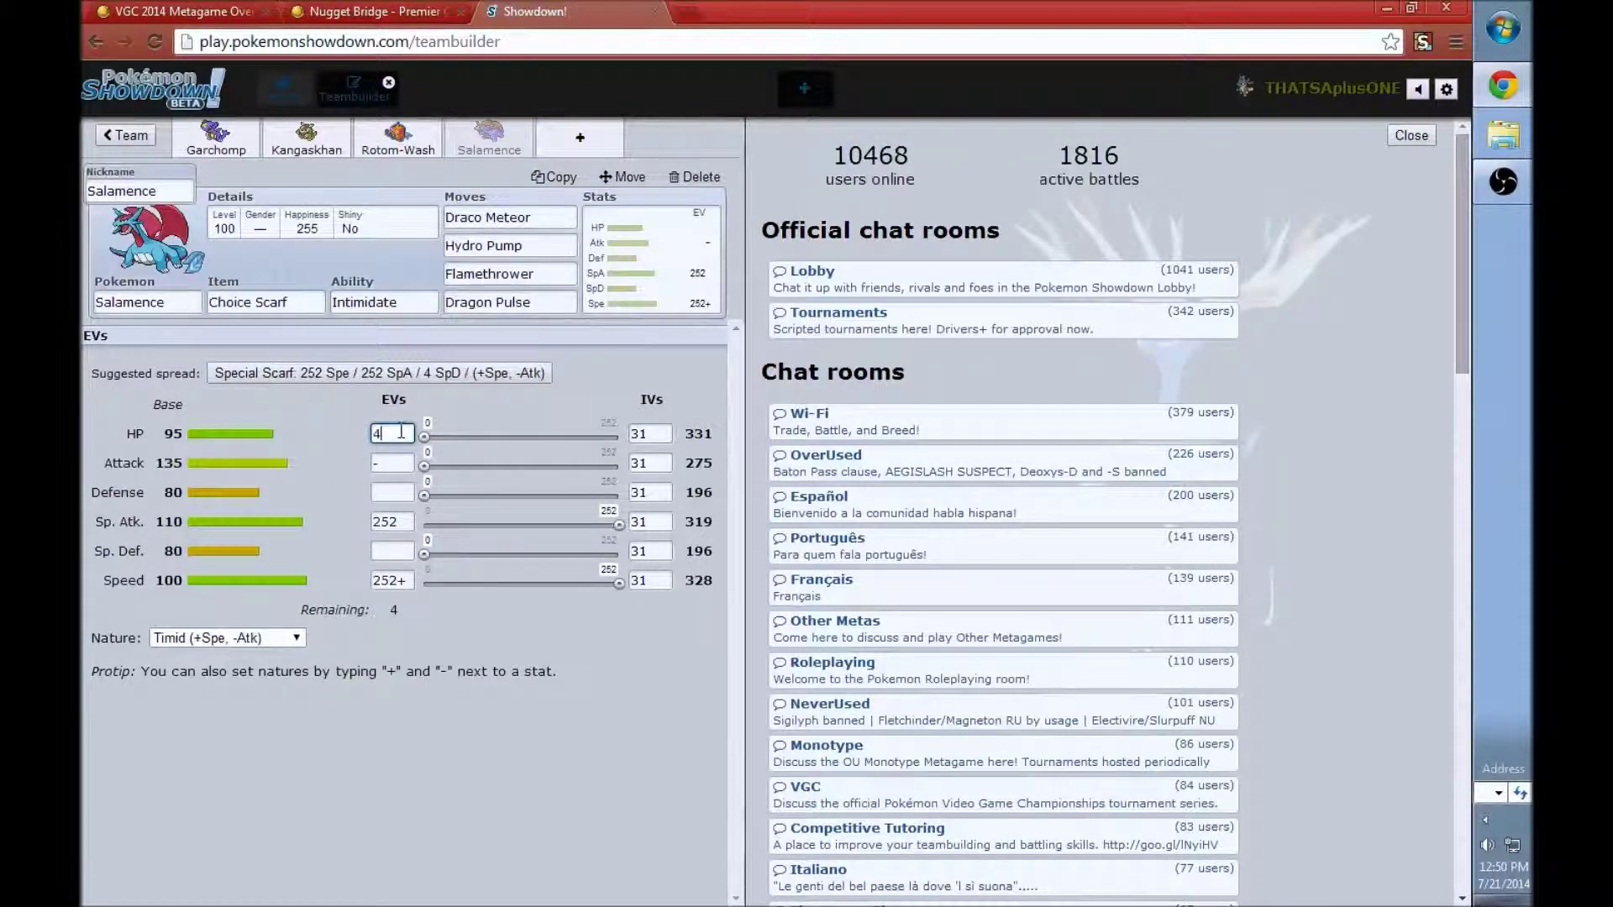
{"action": "type", "text": "4"}
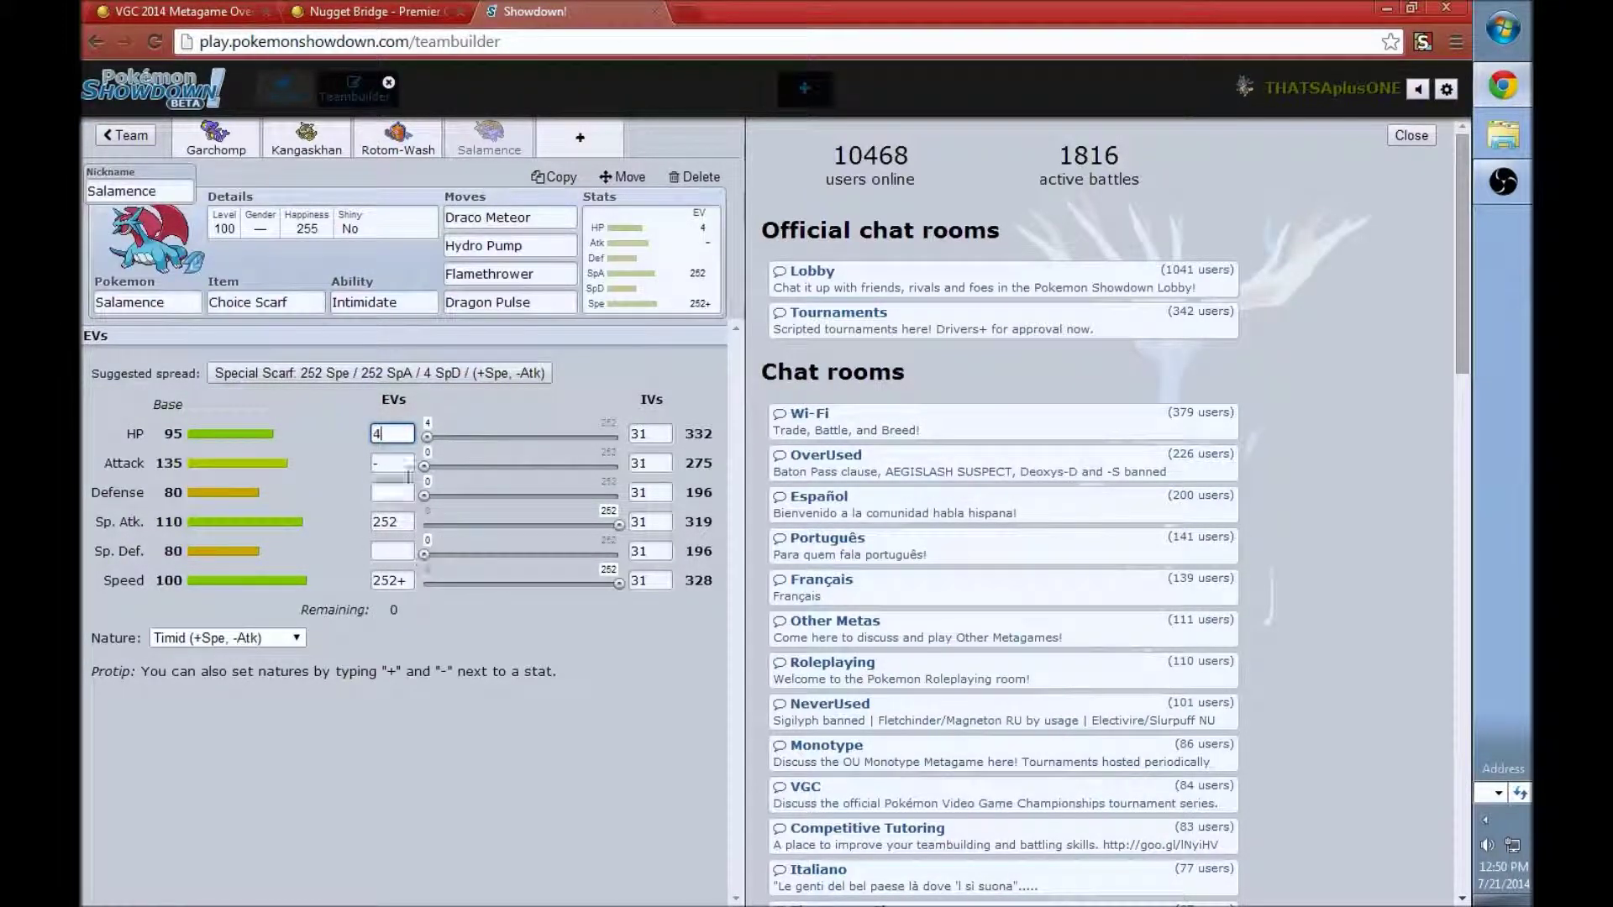
{"action": "left_click", "coordinate": [379, 301]}
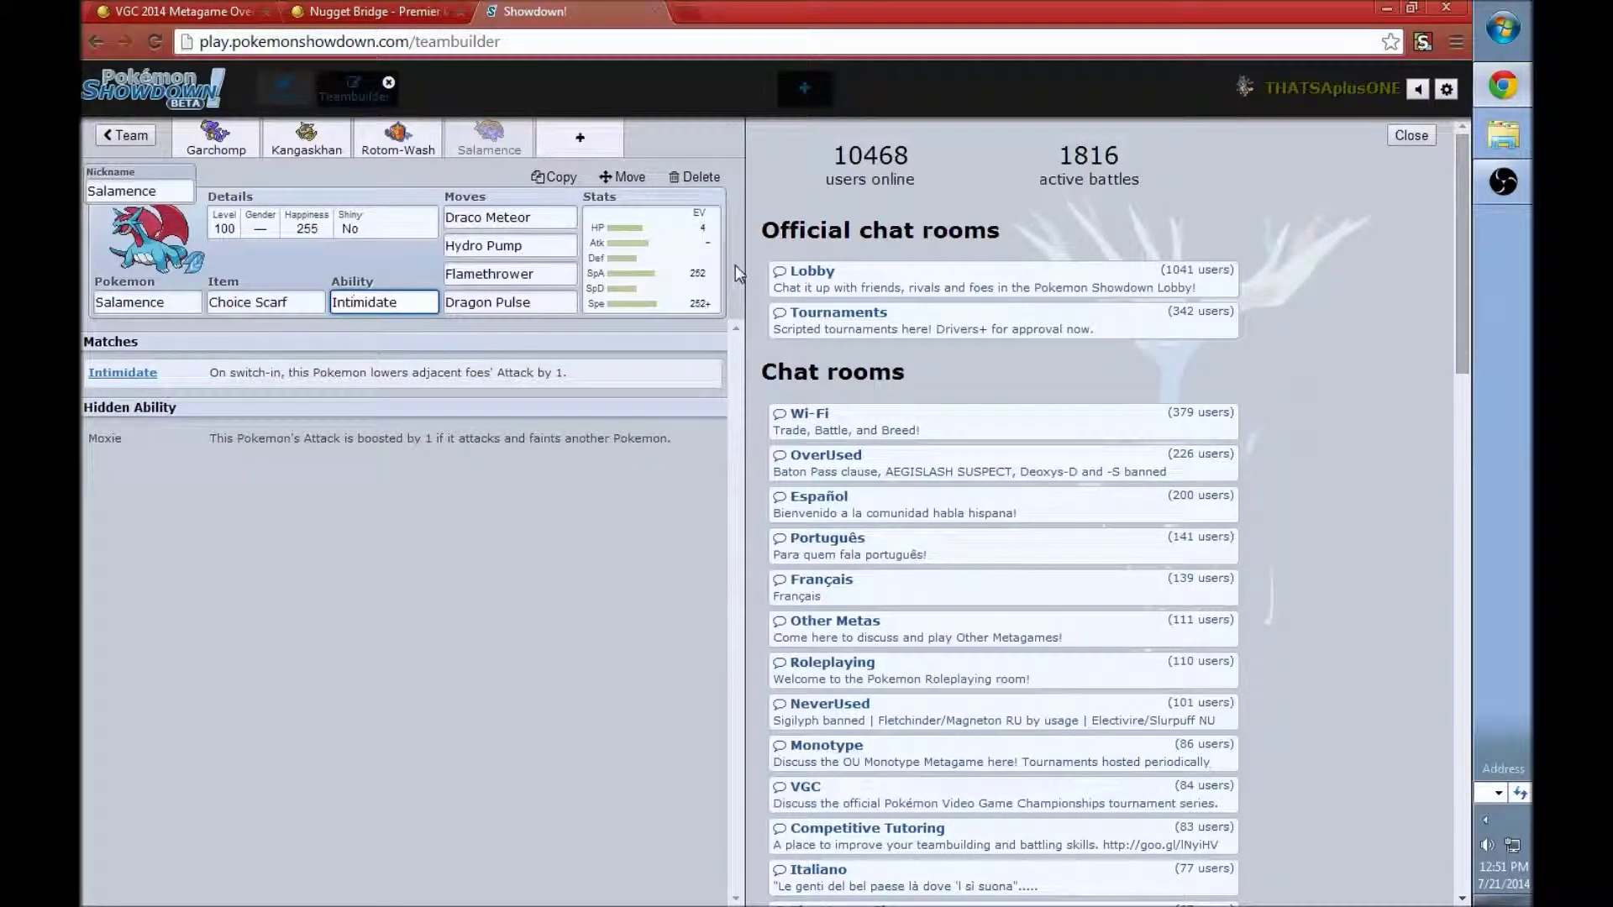
Add Gardevoir as the fifth Pokémon and give it the Assault Vest item
{"action": "left_click", "coordinate": [558, 133]}
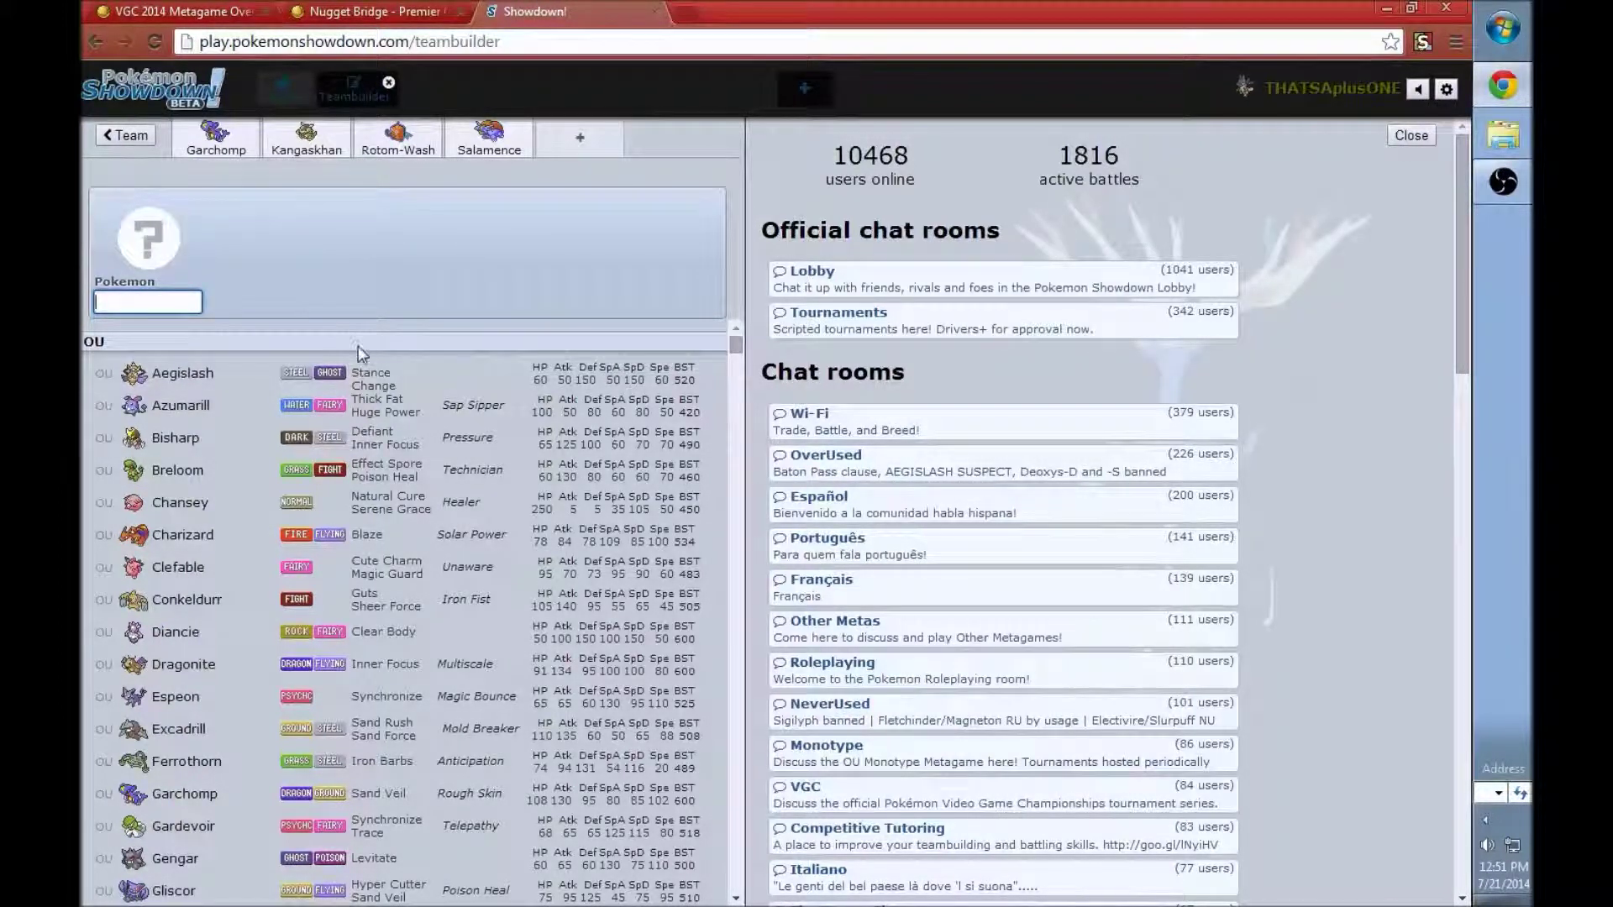
{"action": "scroll", "coordinate": [363, 344], "scroll_direction": "down", "scroll_amount": 3}
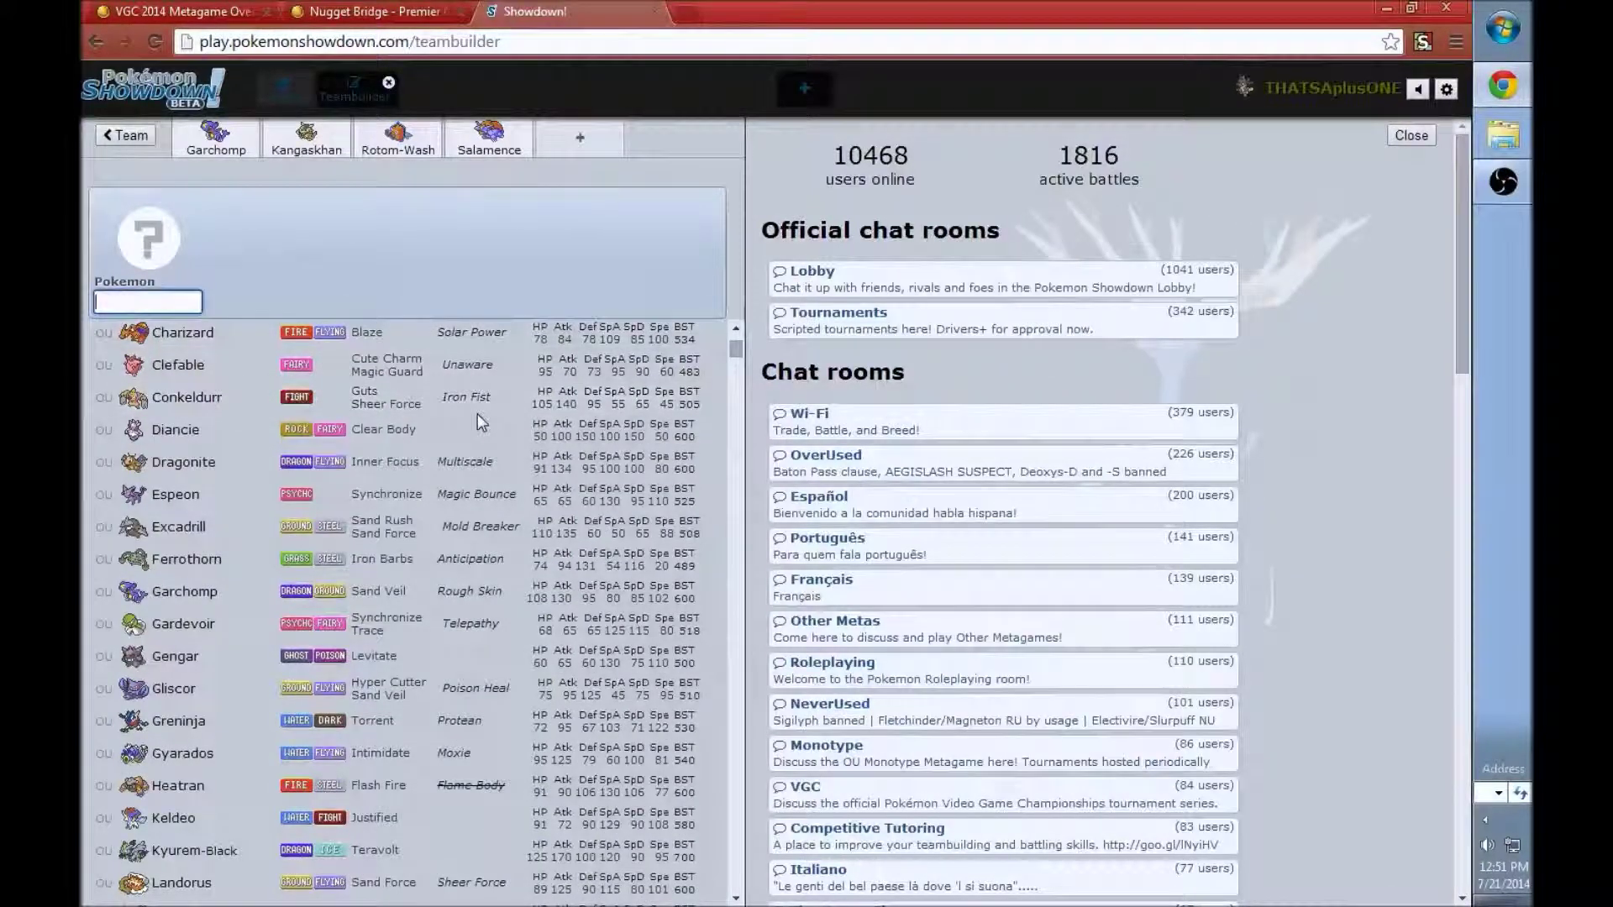
{"action": "scroll", "coordinate": [470, 424], "scroll_direction": "down", "scroll_amount": 1}
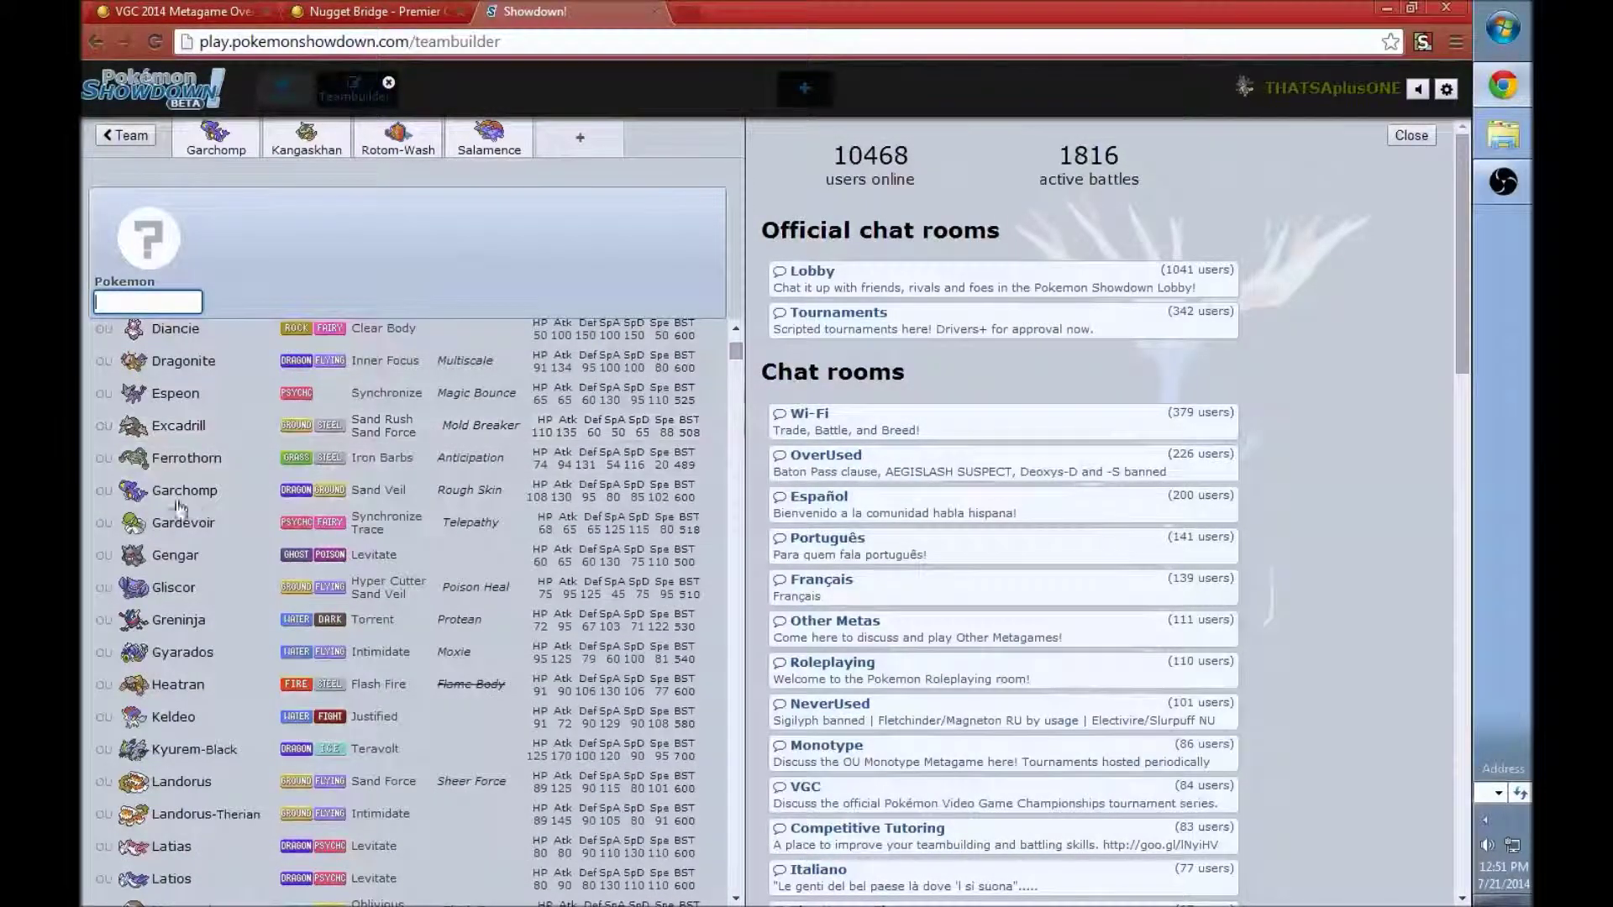
{"action": "left_click", "coordinate": [395, 523]}
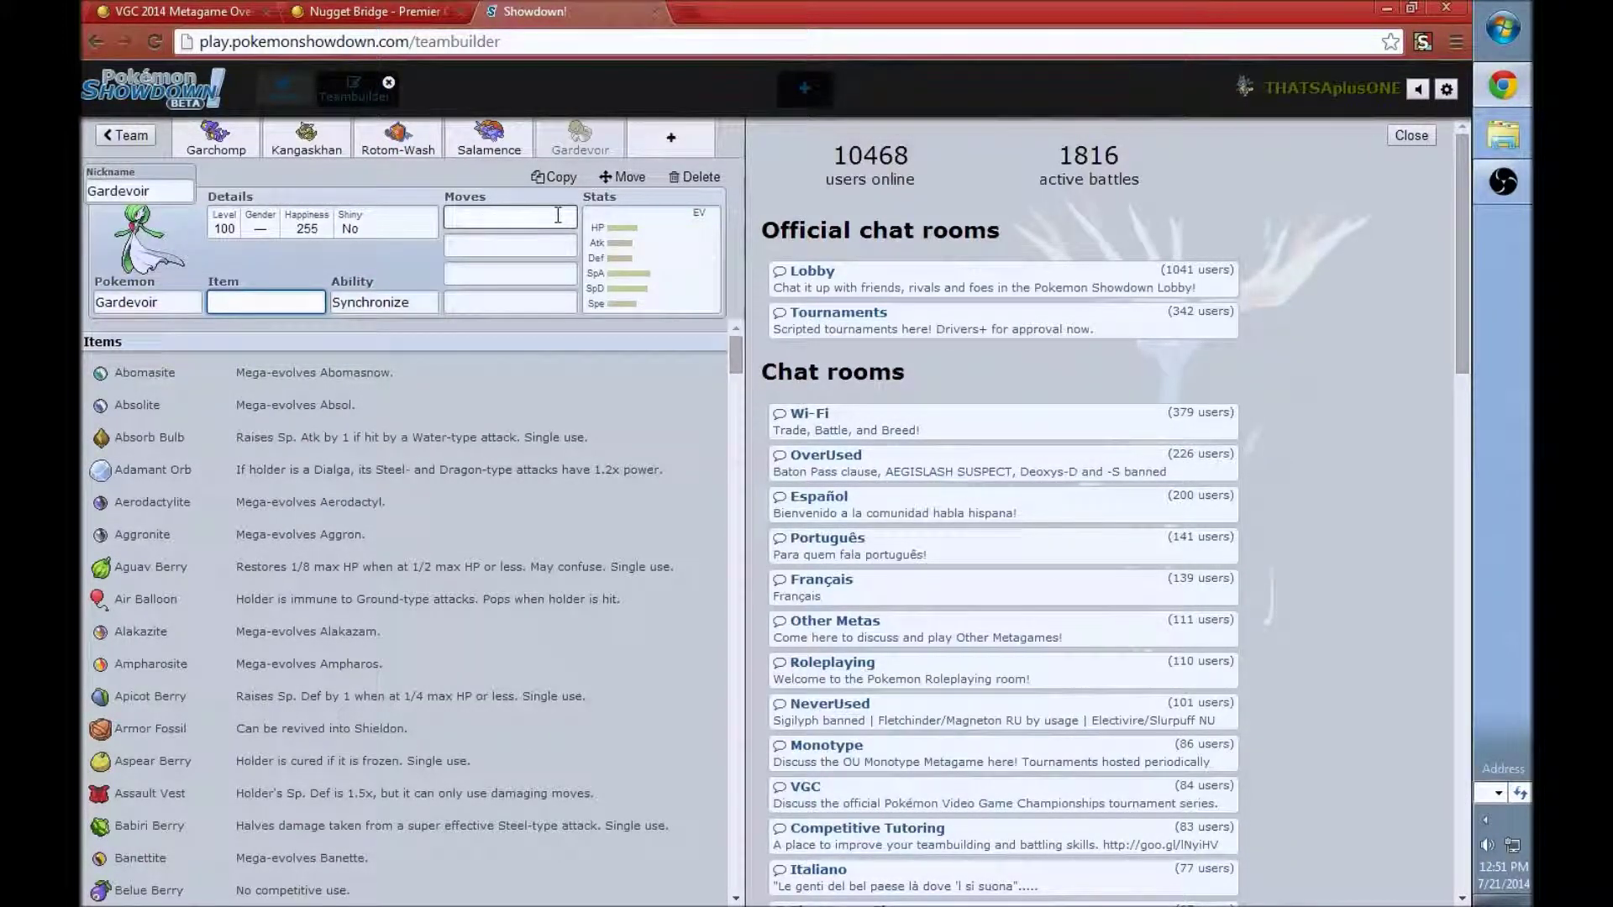
{"action": "type", "text": "ass"}
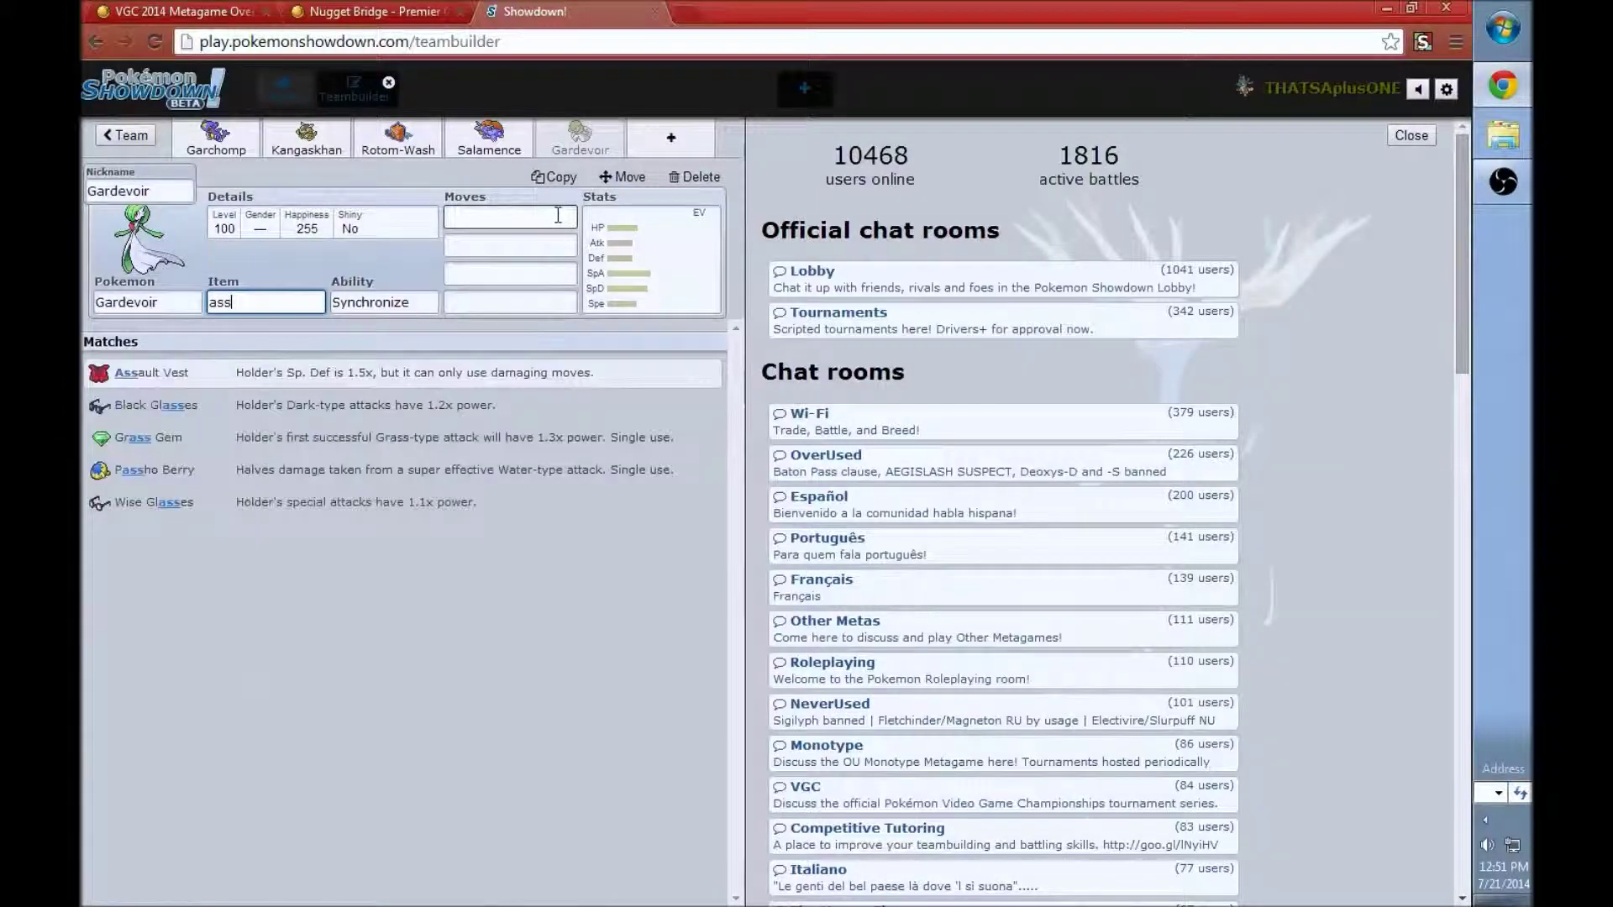
{"action": "left_click", "coordinate": [293, 373]}
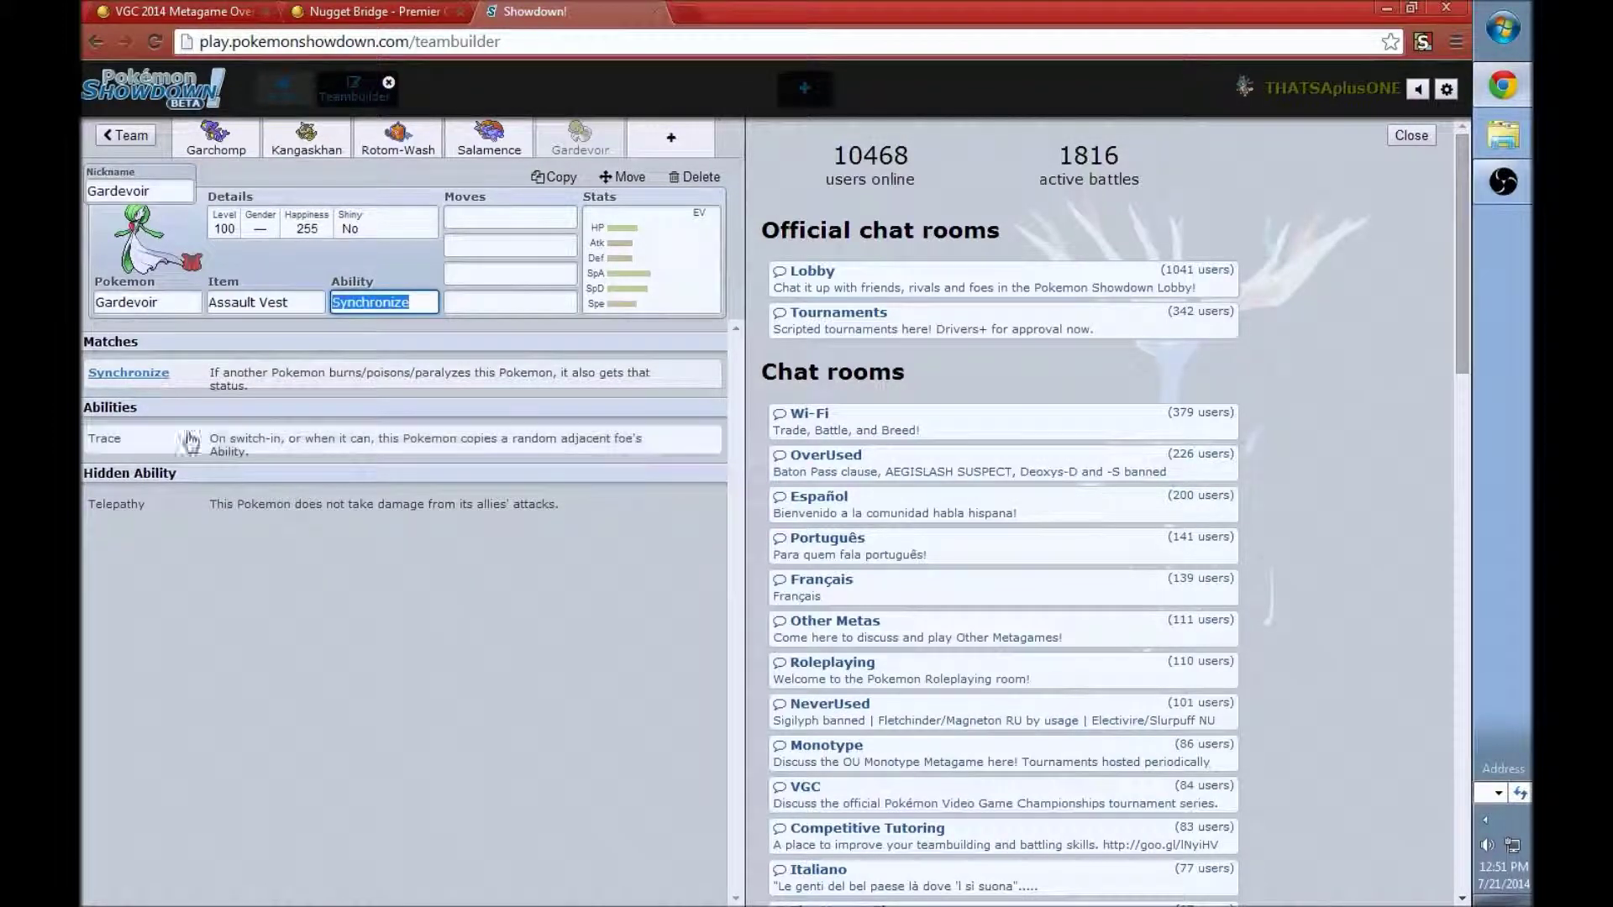
Give Gardevoir the Trace ability and the moves Moonblast, Psychic, Thunderbolt and Dazzling Gleam
{"action": "left_click", "coordinate": [229, 446]}
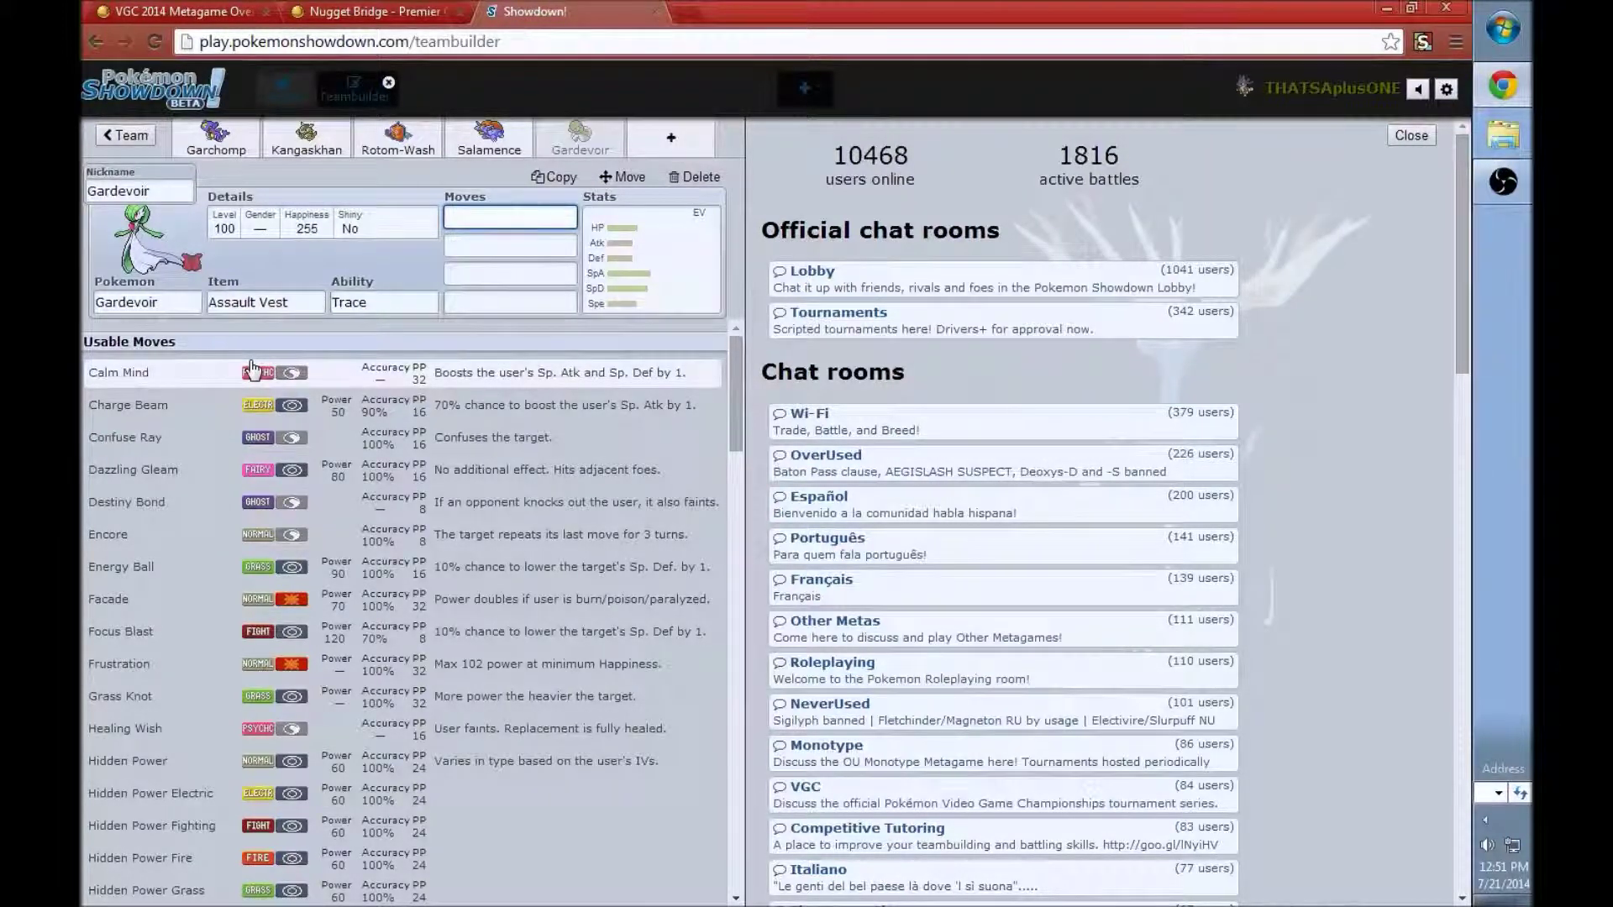
{"action": "type", "text": "moon"}
{"action": "left_click", "coordinate": [126, 373]}
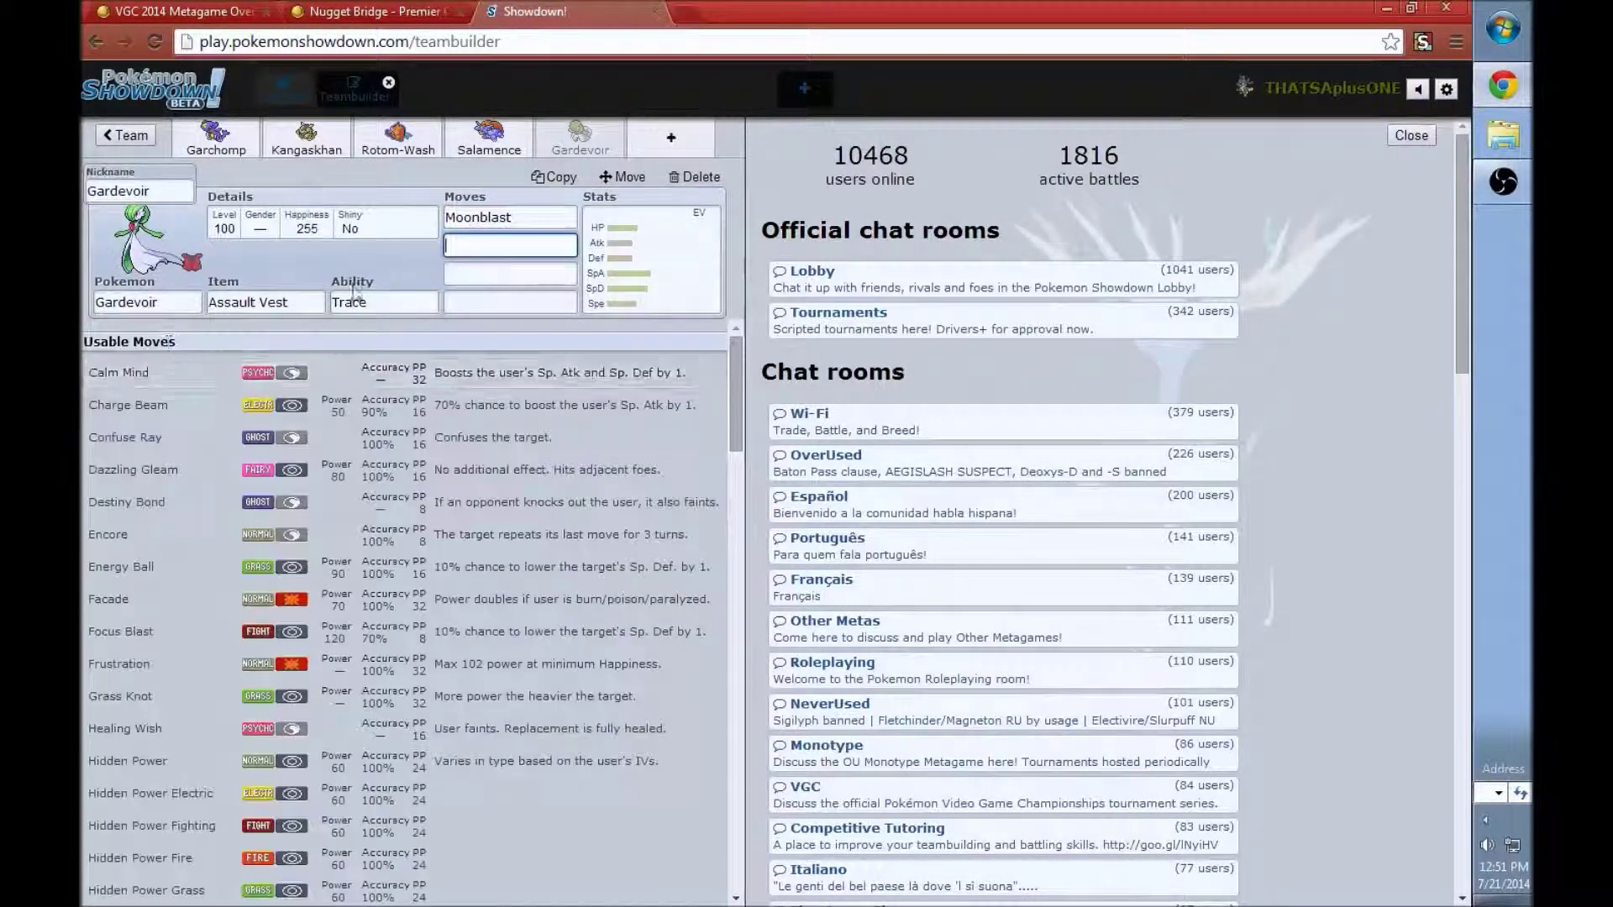
{"action": "type", "text": "psy"}
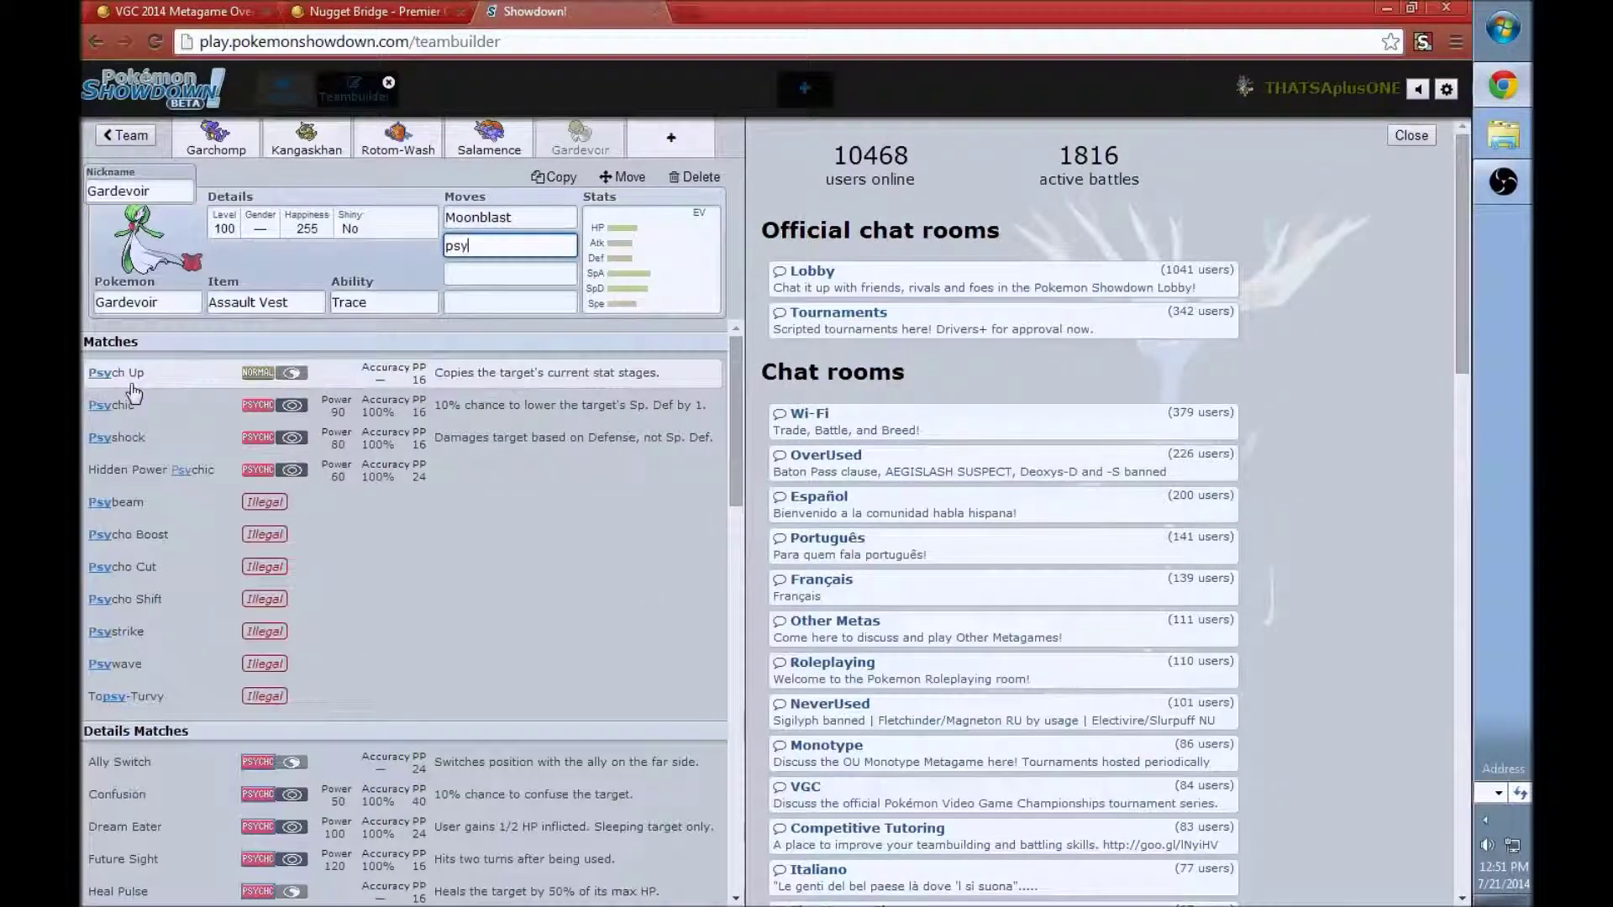
{"action": "left_click", "coordinate": [135, 405]}
{"action": "type", "text": "th"}
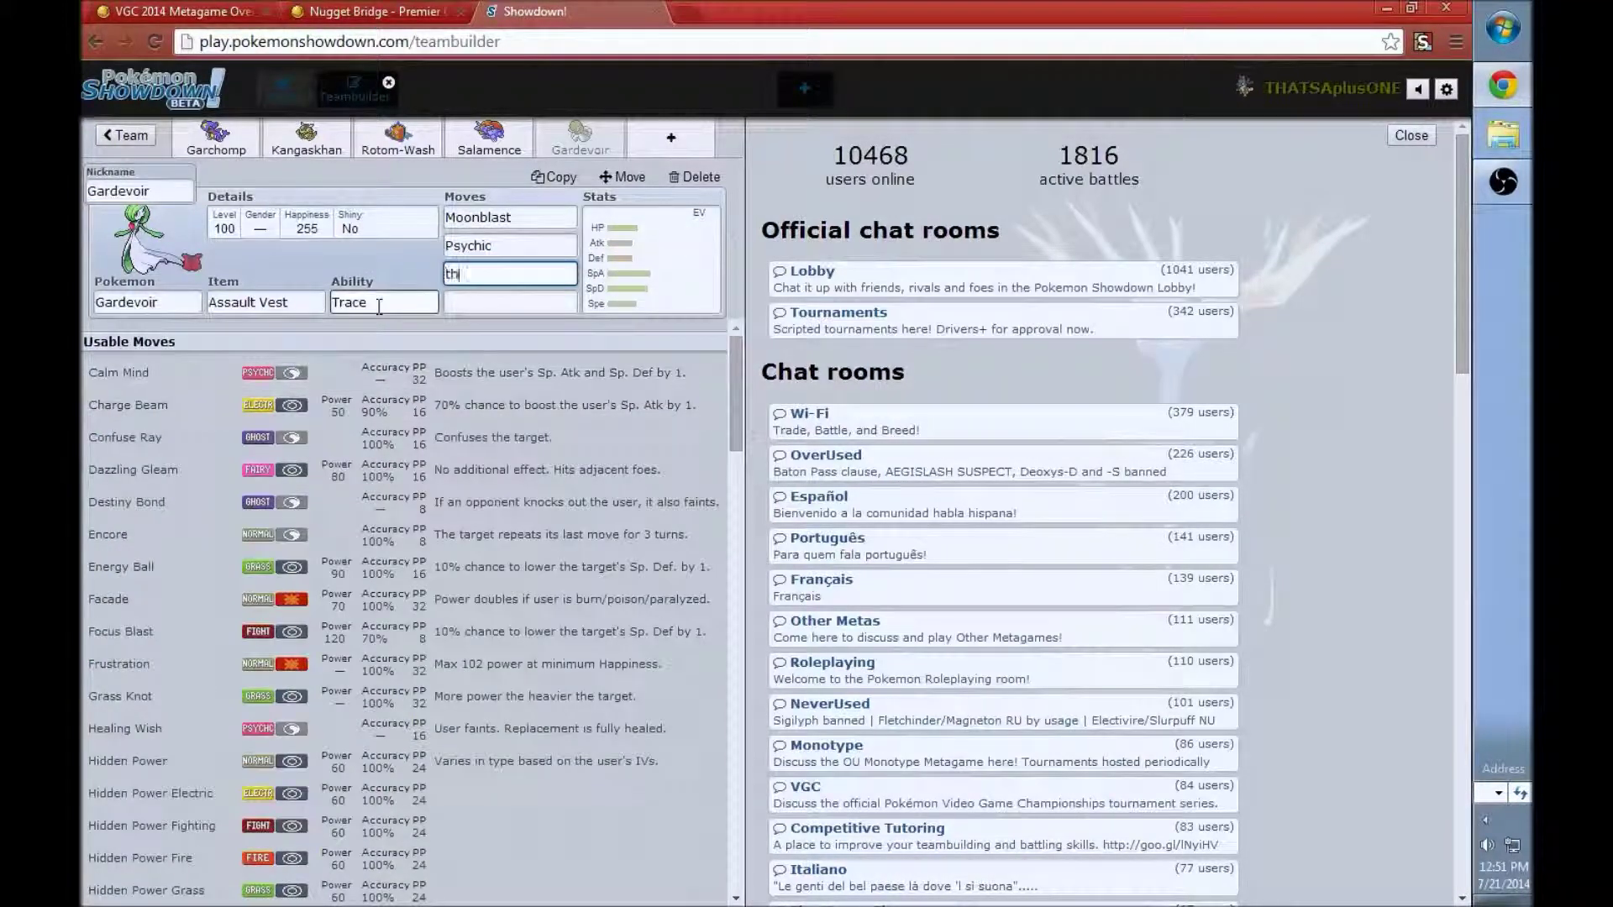
{"action": "type", "text": "u"}
{"action": "left_click", "coordinate": [139, 405]}
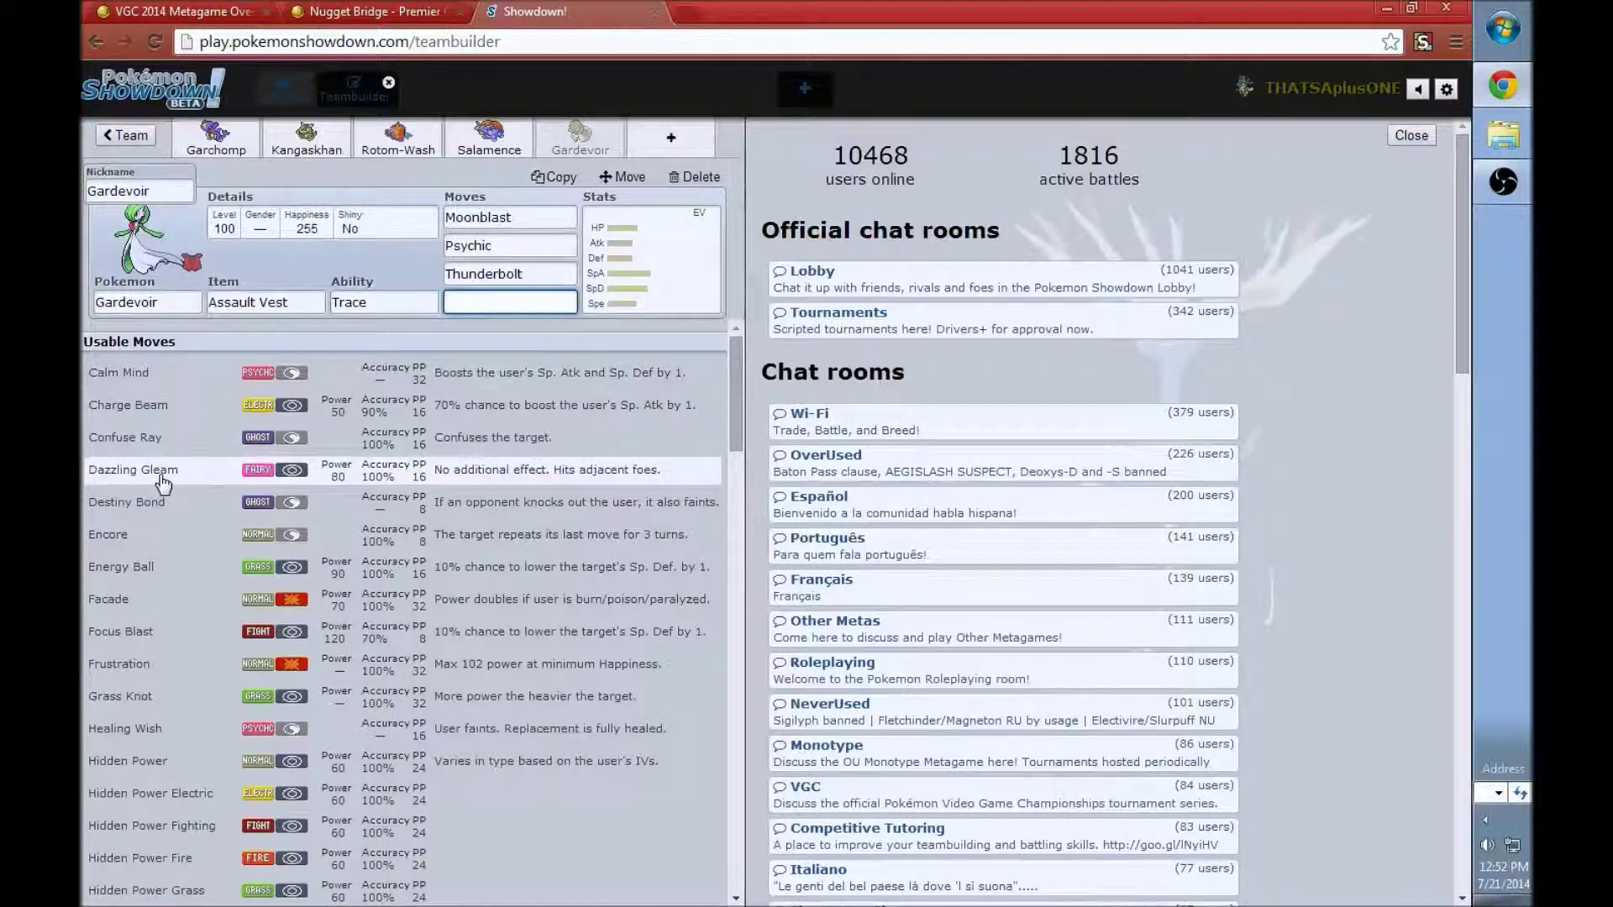
{"action": "left_click", "coordinate": [162, 476]}
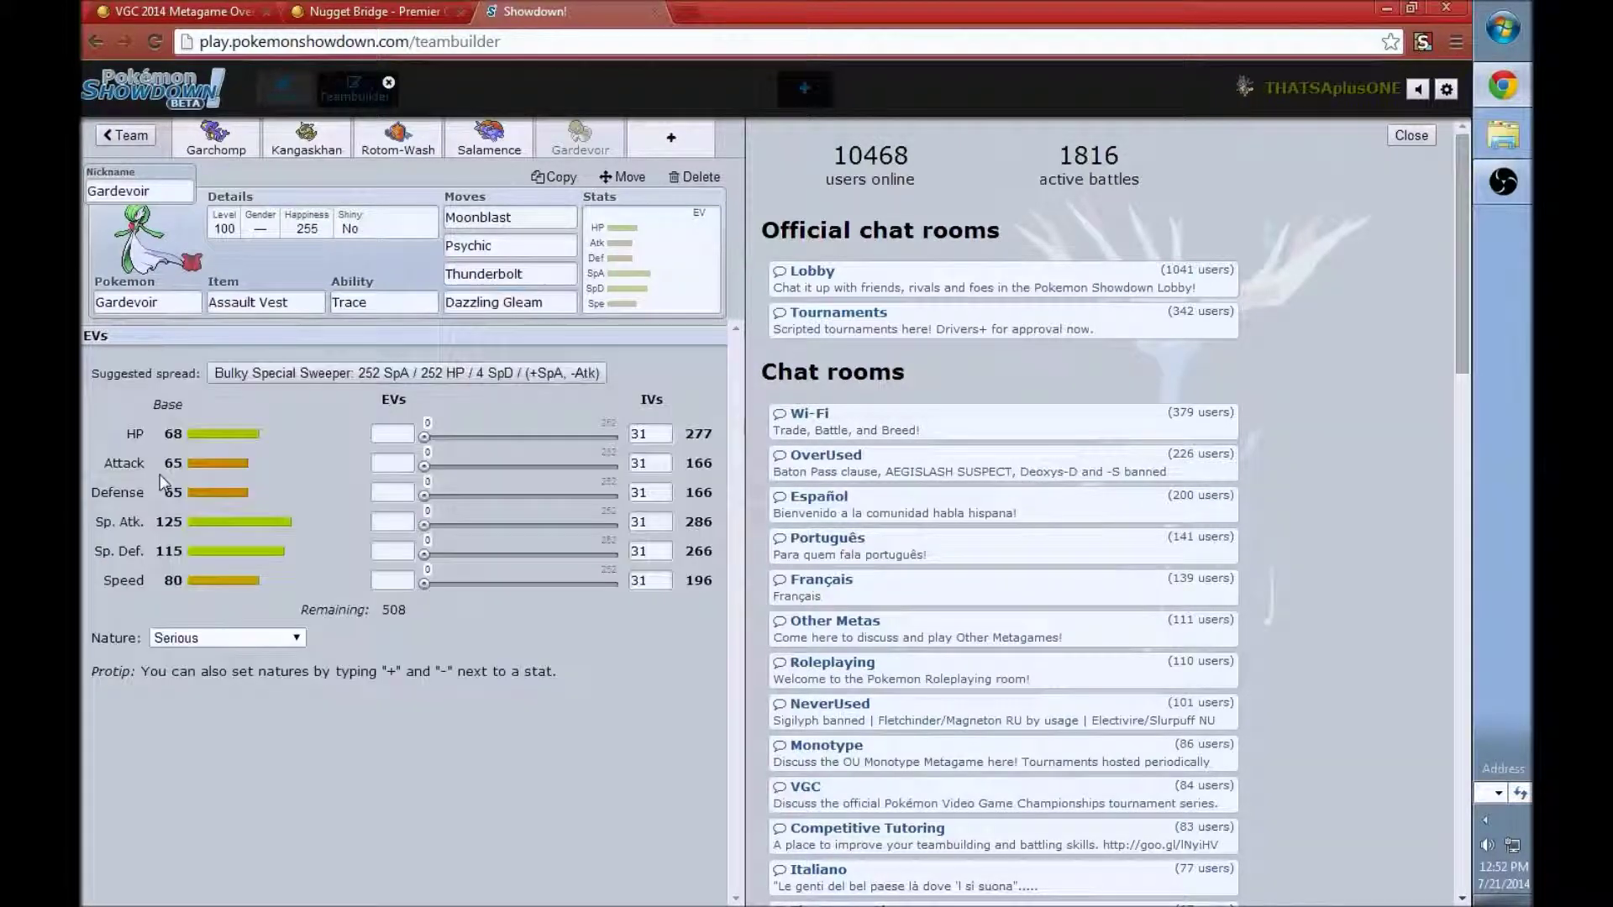
Set Gardevoir's EVs to 252 HP, 252 Sp. Atk. and 4 Speed with a Modest nature (+SpA, -Atk)
{"action": "left_click", "coordinate": [401, 434]}
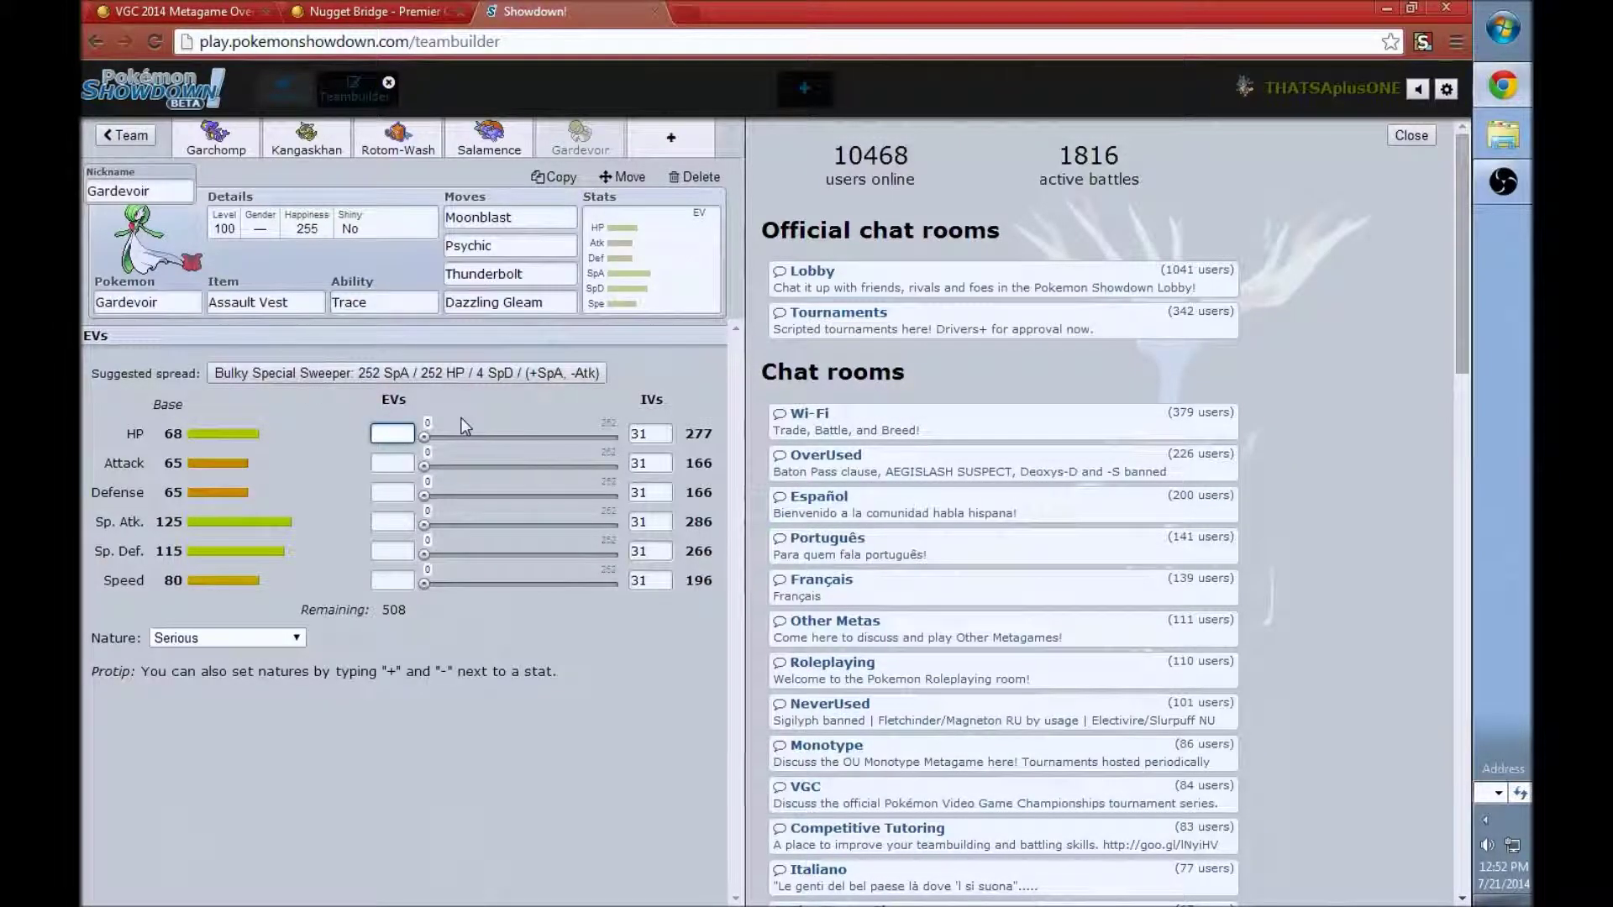
{"action": "type", "text": "2"}
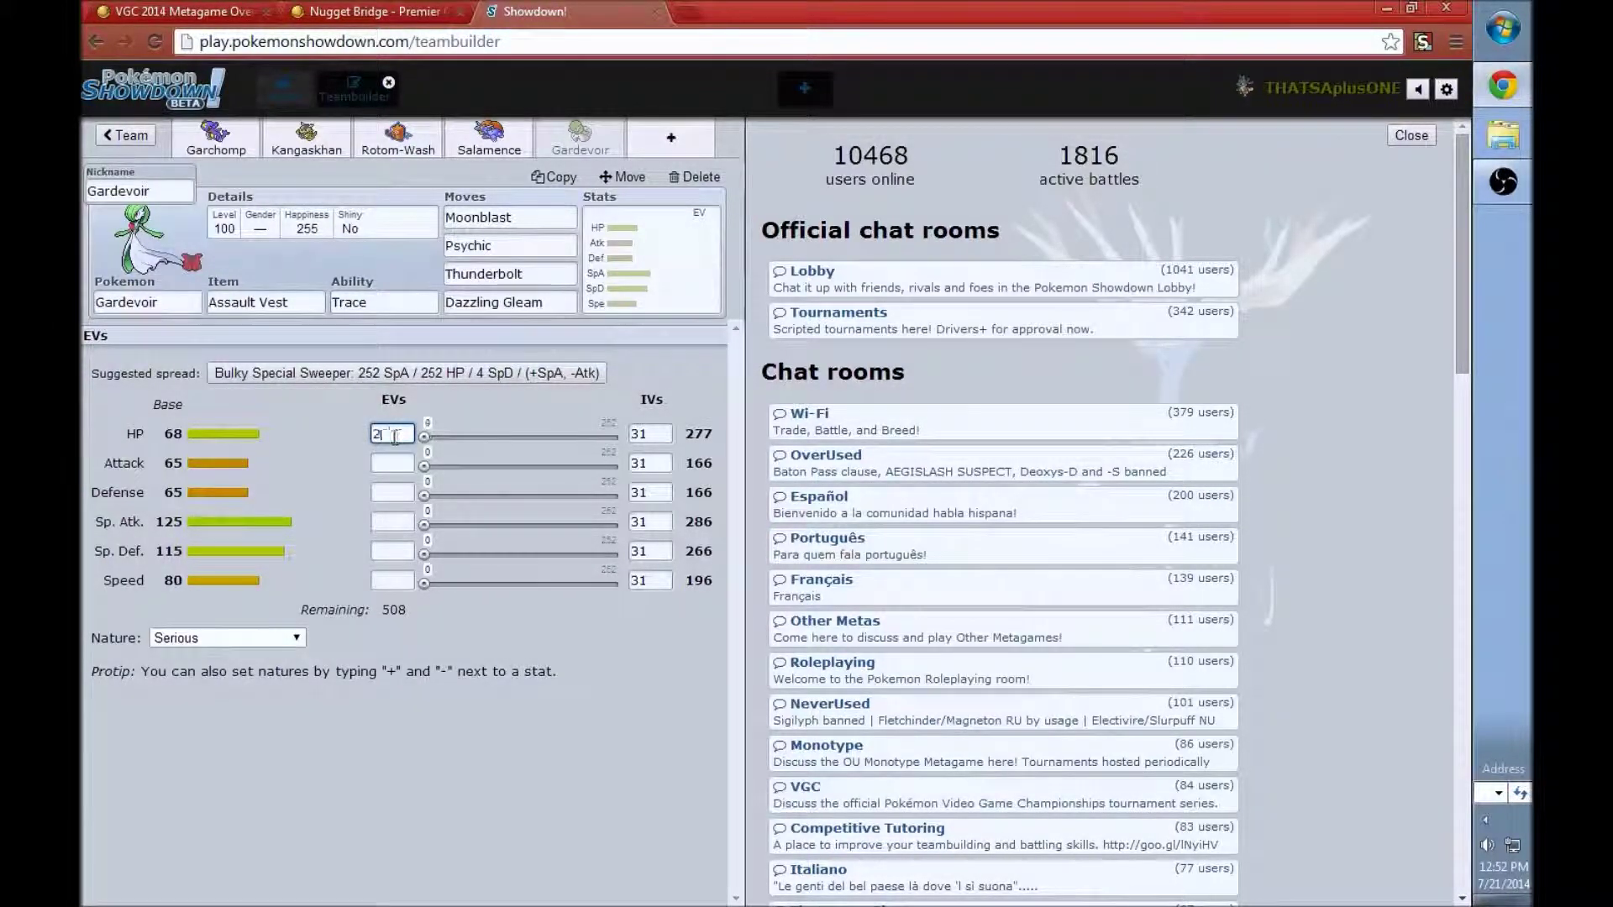
{"action": "type", "text": "52"}
{"action": "left_click", "coordinate": [388, 519]}
{"action": "type", "text": "252"}
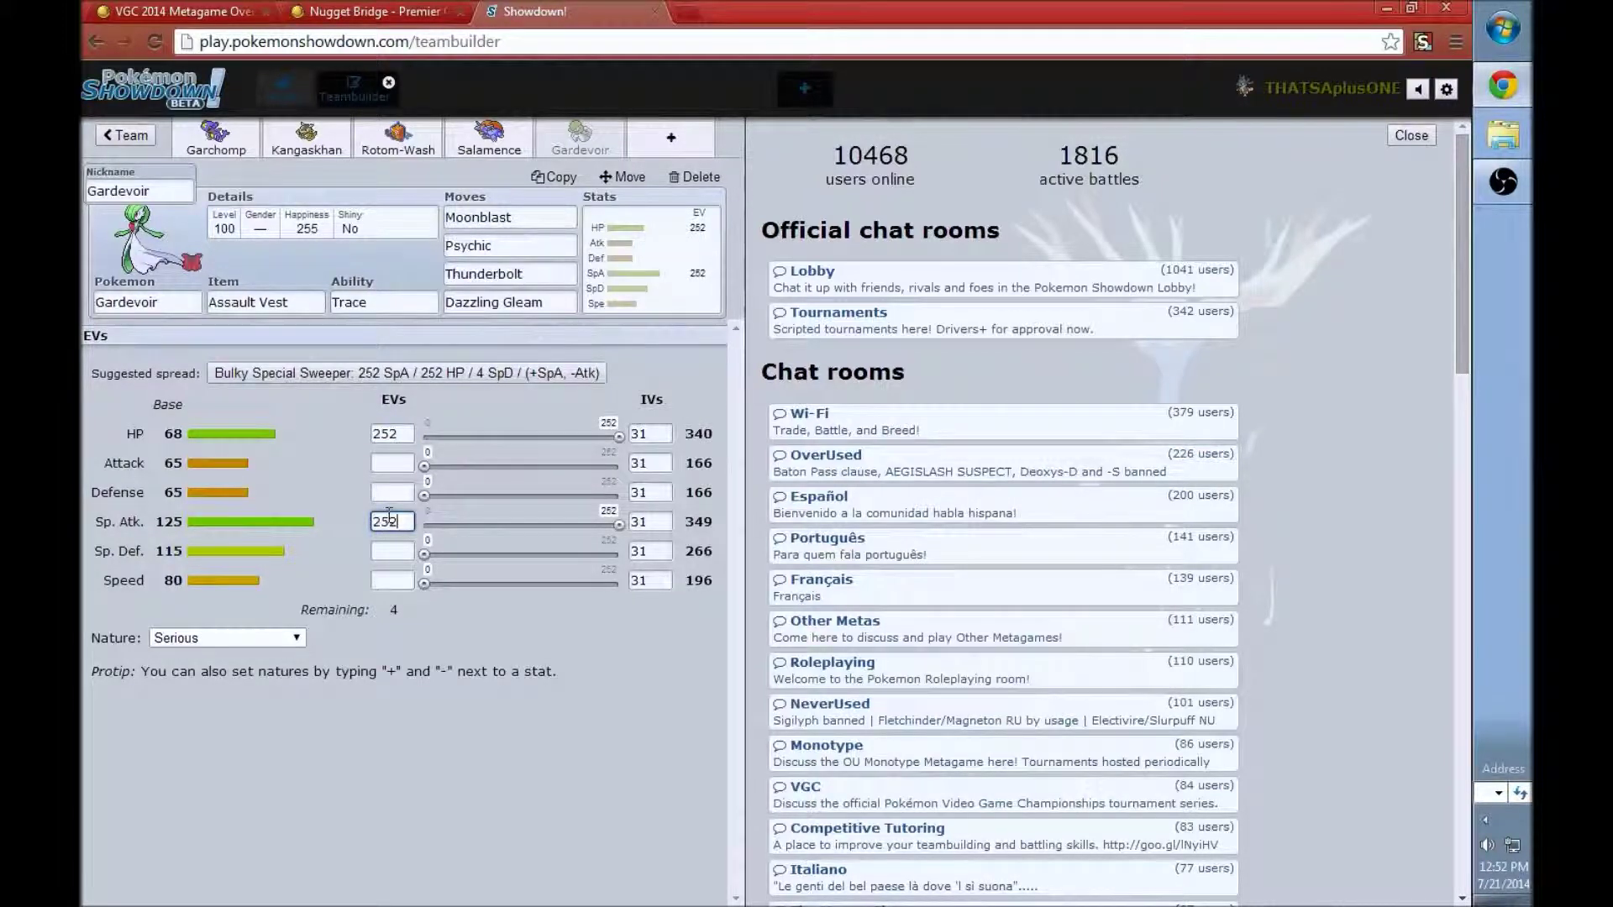
{"action": "type", "text": "+"}
{"action": "left_click", "coordinate": [389, 462]}
{"action": "type", "text": "-"}
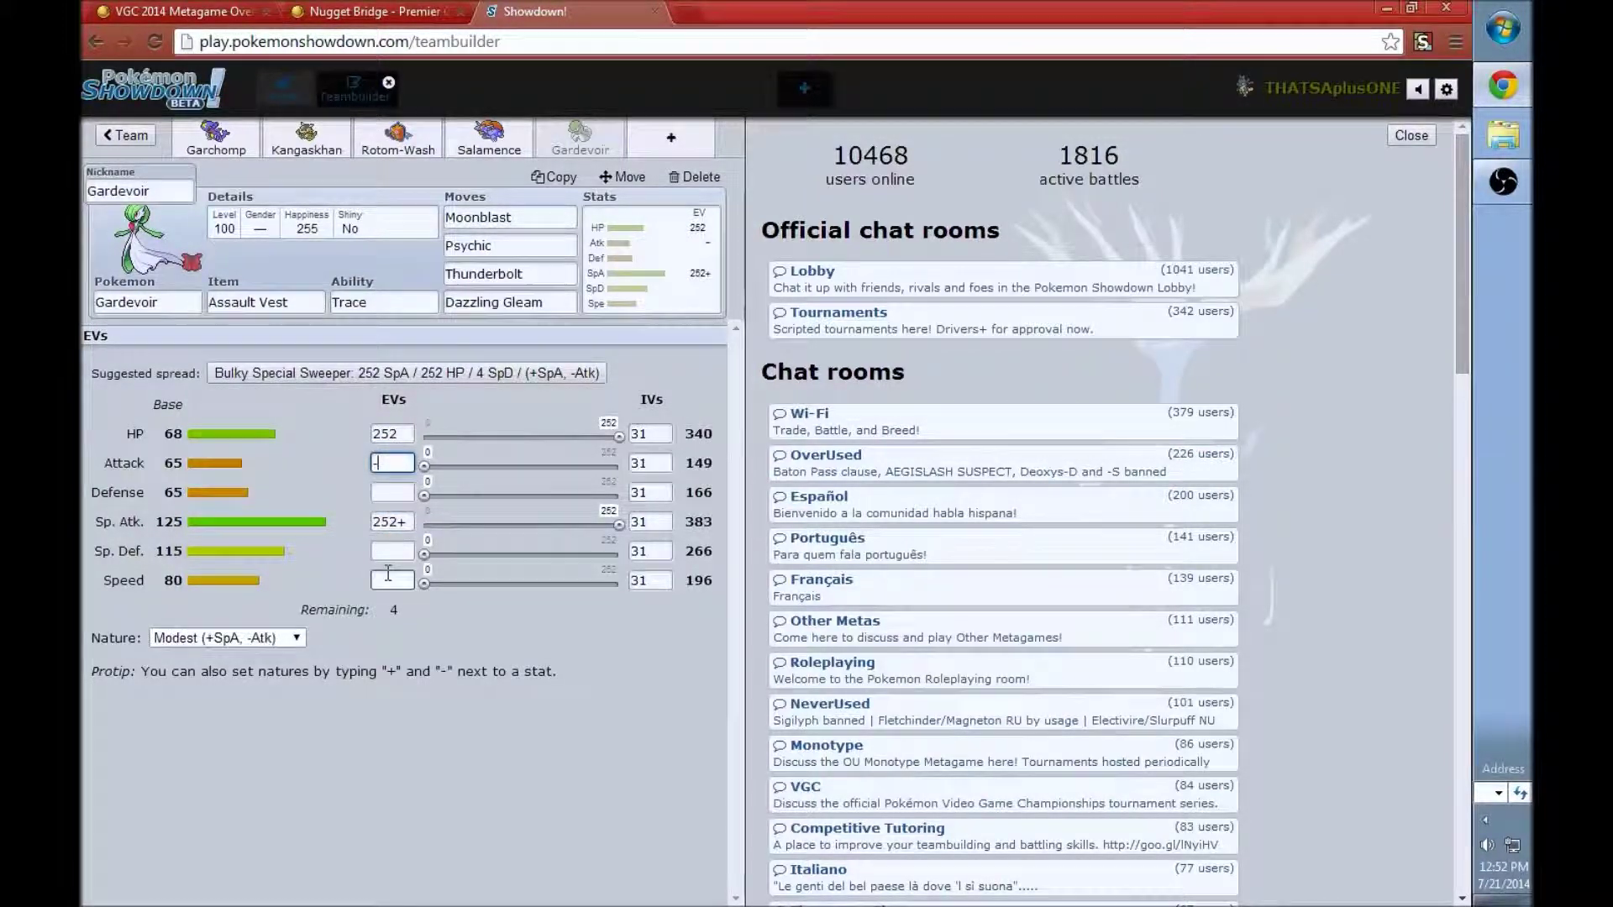
{"action": "left_click", "coordinate": [388, 578]}
{"action": "type", "text": "4"}
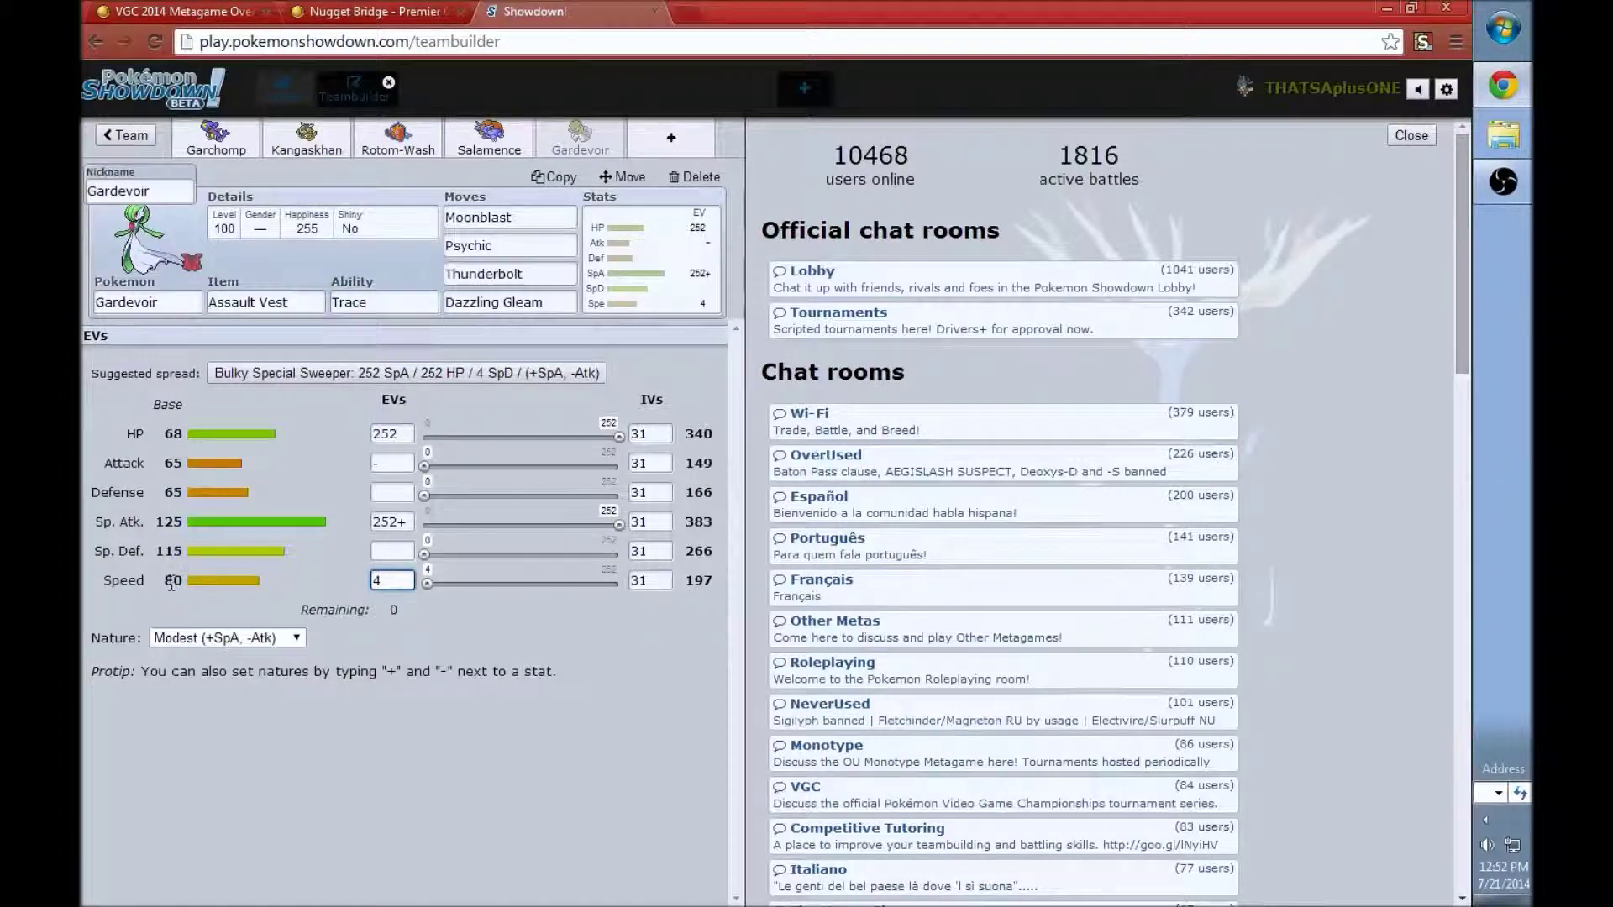
Compare Rotom-Wash's Speed stat with Gardevoir's and return to Gardevoir's Speed EVs
{"action": "left_click", "coordinate": [399, 136]}
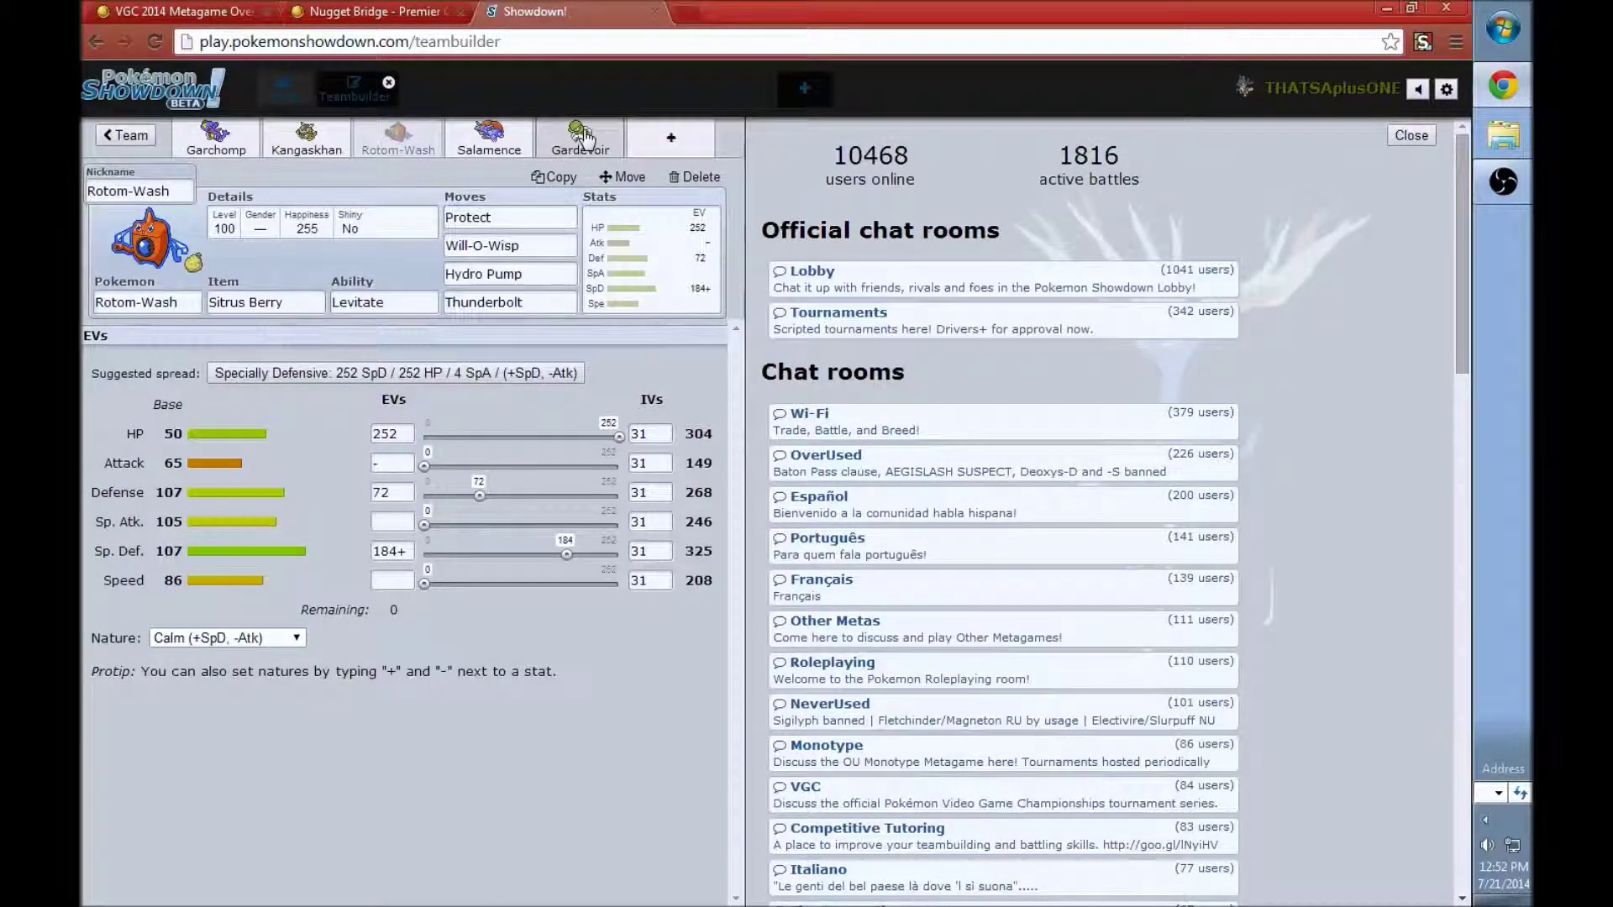
{"action": "left_click", "coordinate": [579, 139]}
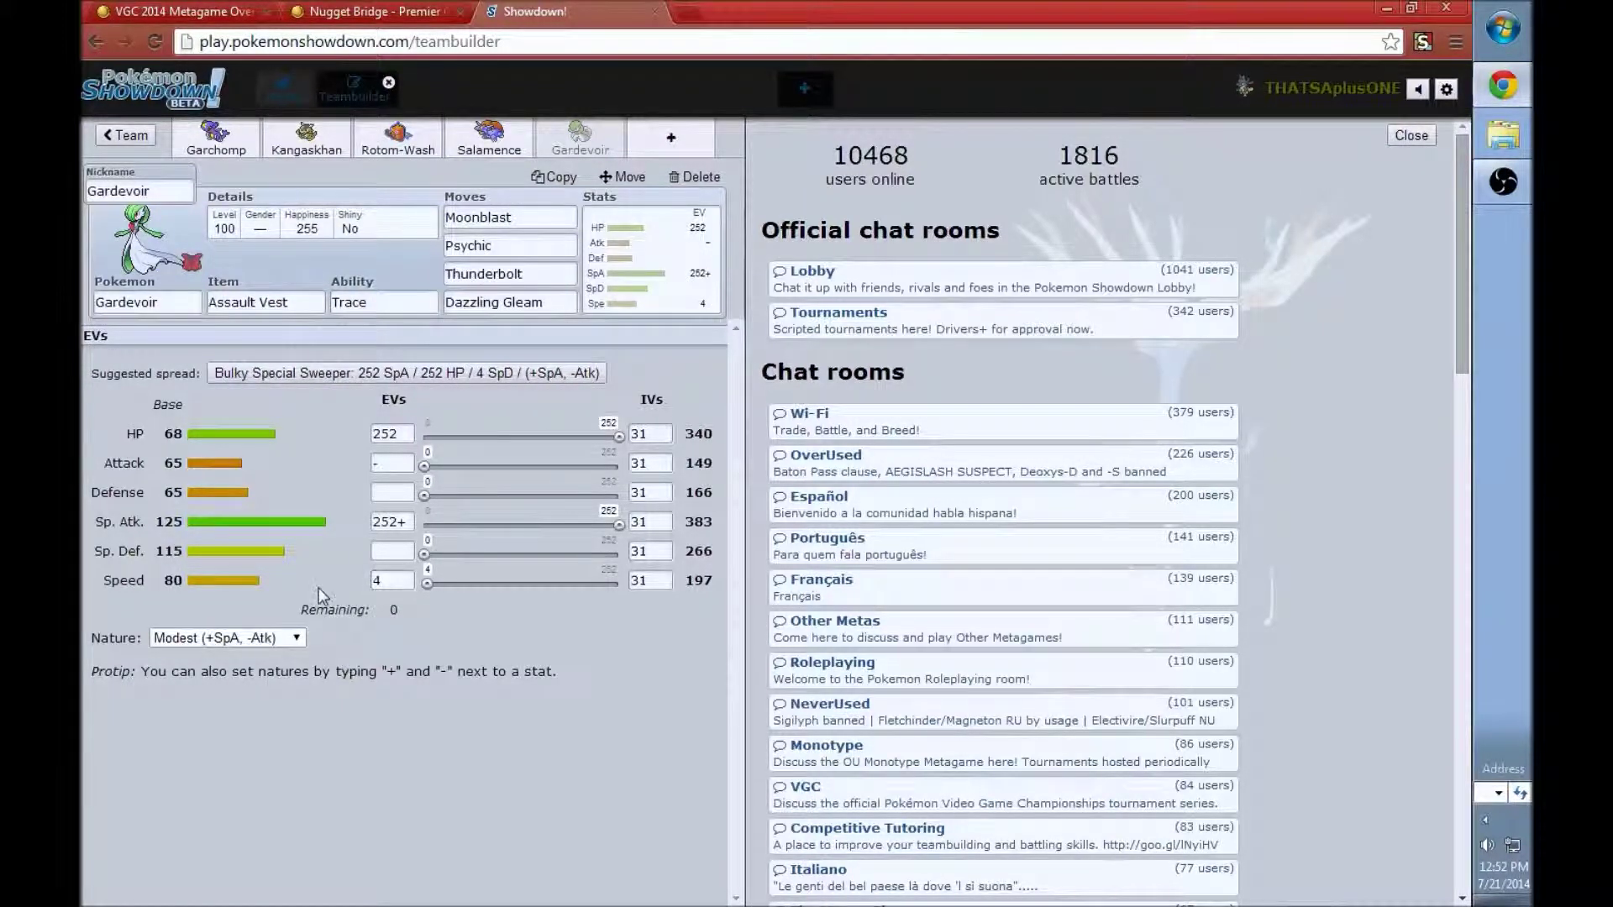
{"action": "left_click", "coordinate": [377, 581]}
Browse the Pokémon list and add Talonflame as the sixth team member
{"action": "left_click", "coordinate": [671, 136]}
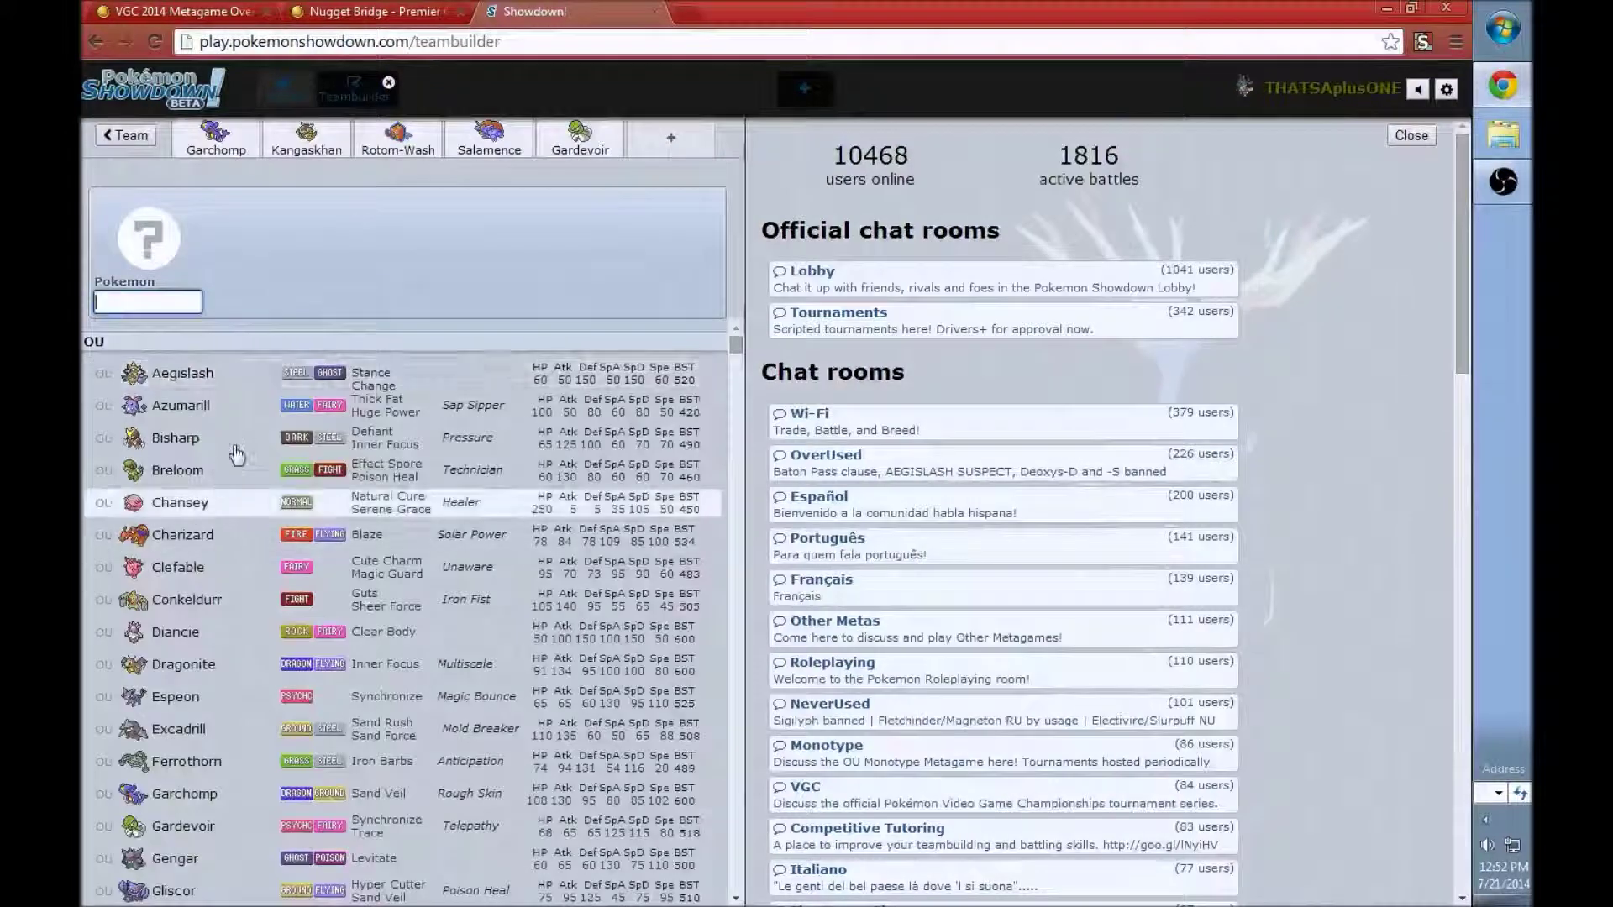
{"action": "scroll", "coordinate": [383, 467], "scroll_direction": "down", "scroll_amount": 3}
{"action": "scroll", "coordinate": [384, 467], "scroll_direction": "down", "scroll_amount": 5}
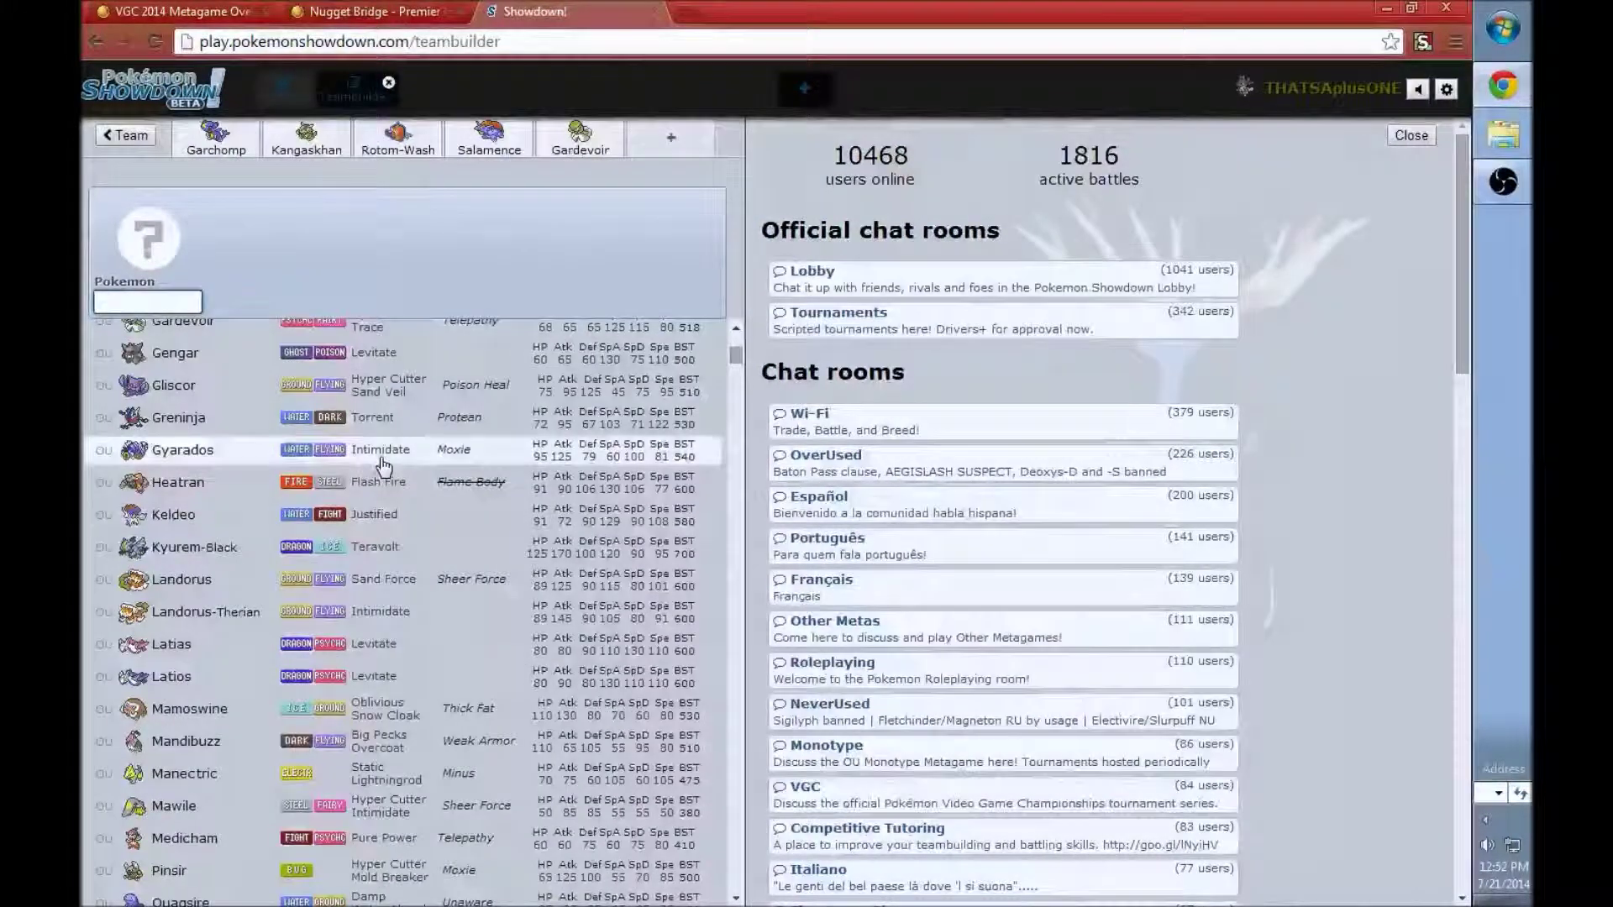
{"action": "scroll", "coordinate": [404, 644], "scroll_direction": "down", "scroll_amount": 5}
{"action": "scroll", "coordinate": [404, 645], "scroll_direction": "down", "scroll_amount": 2}
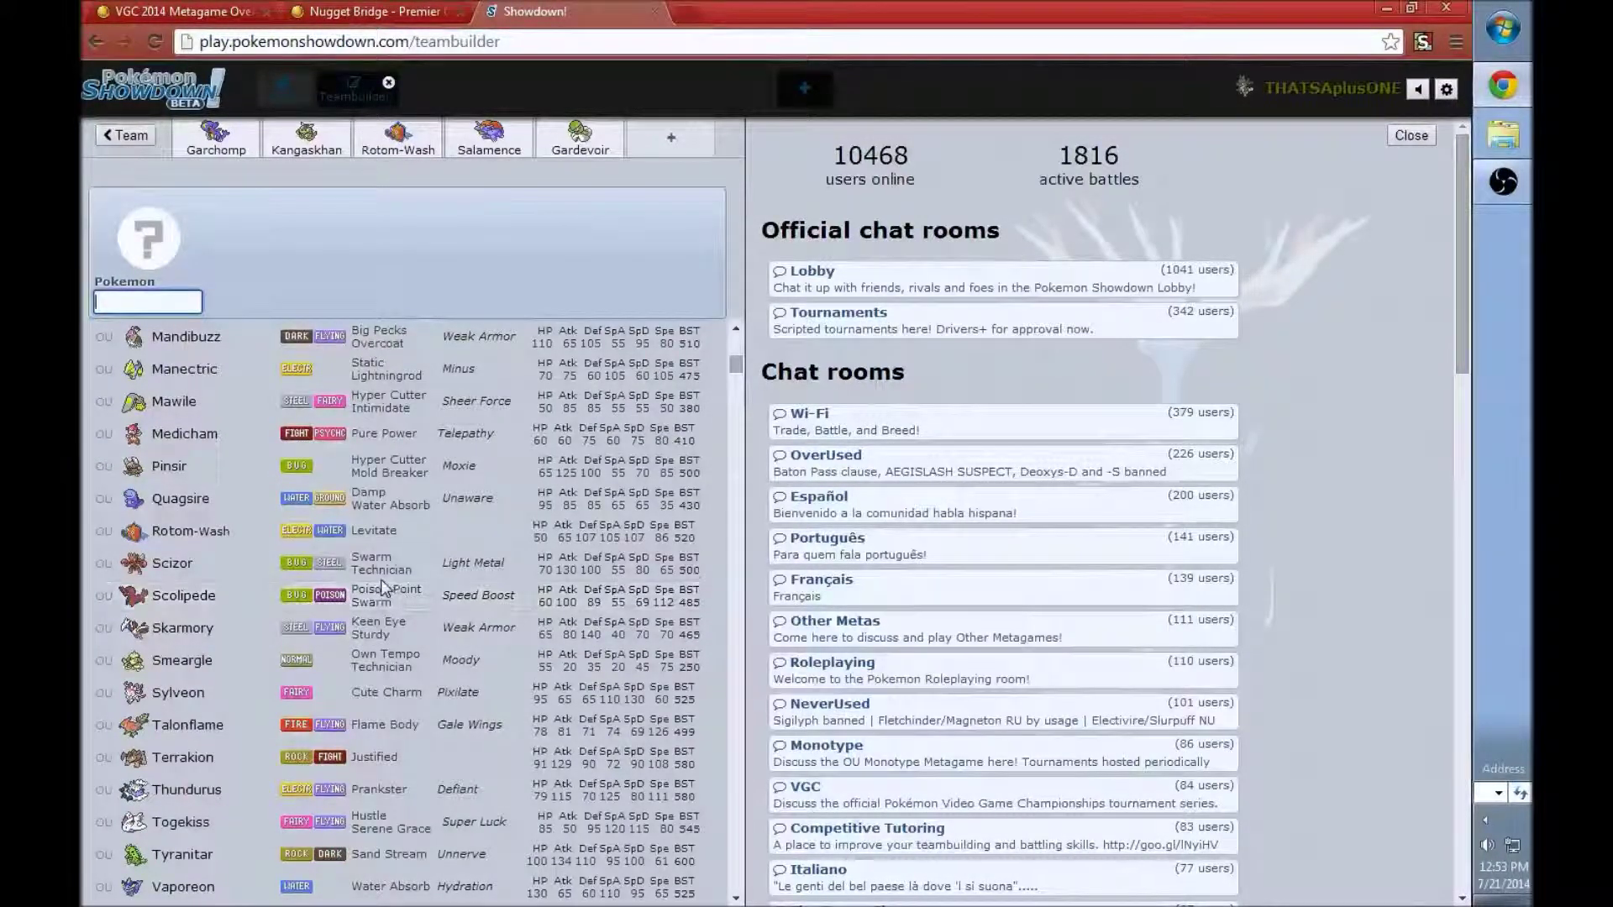
{"action": "scroll", "coordinate": [383, 581], "scroll_direction": "down", "scroll_amount": 5}
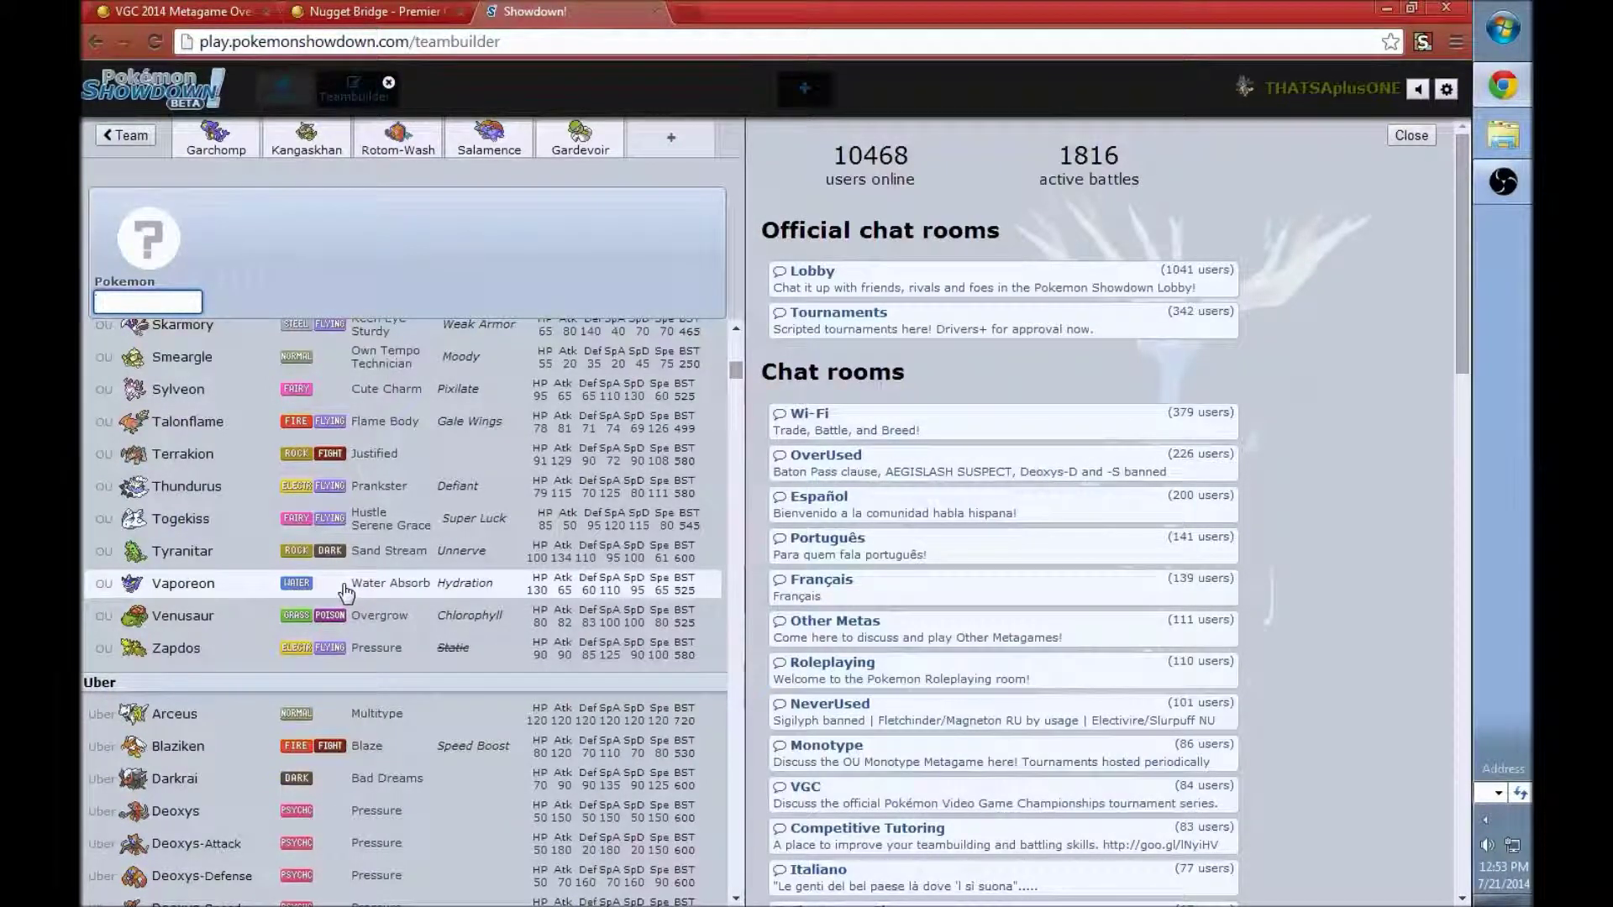
{"action": "scroll", "coordinate": [345, 593], "scroll_direction": "down", "scroll_amount": 10}
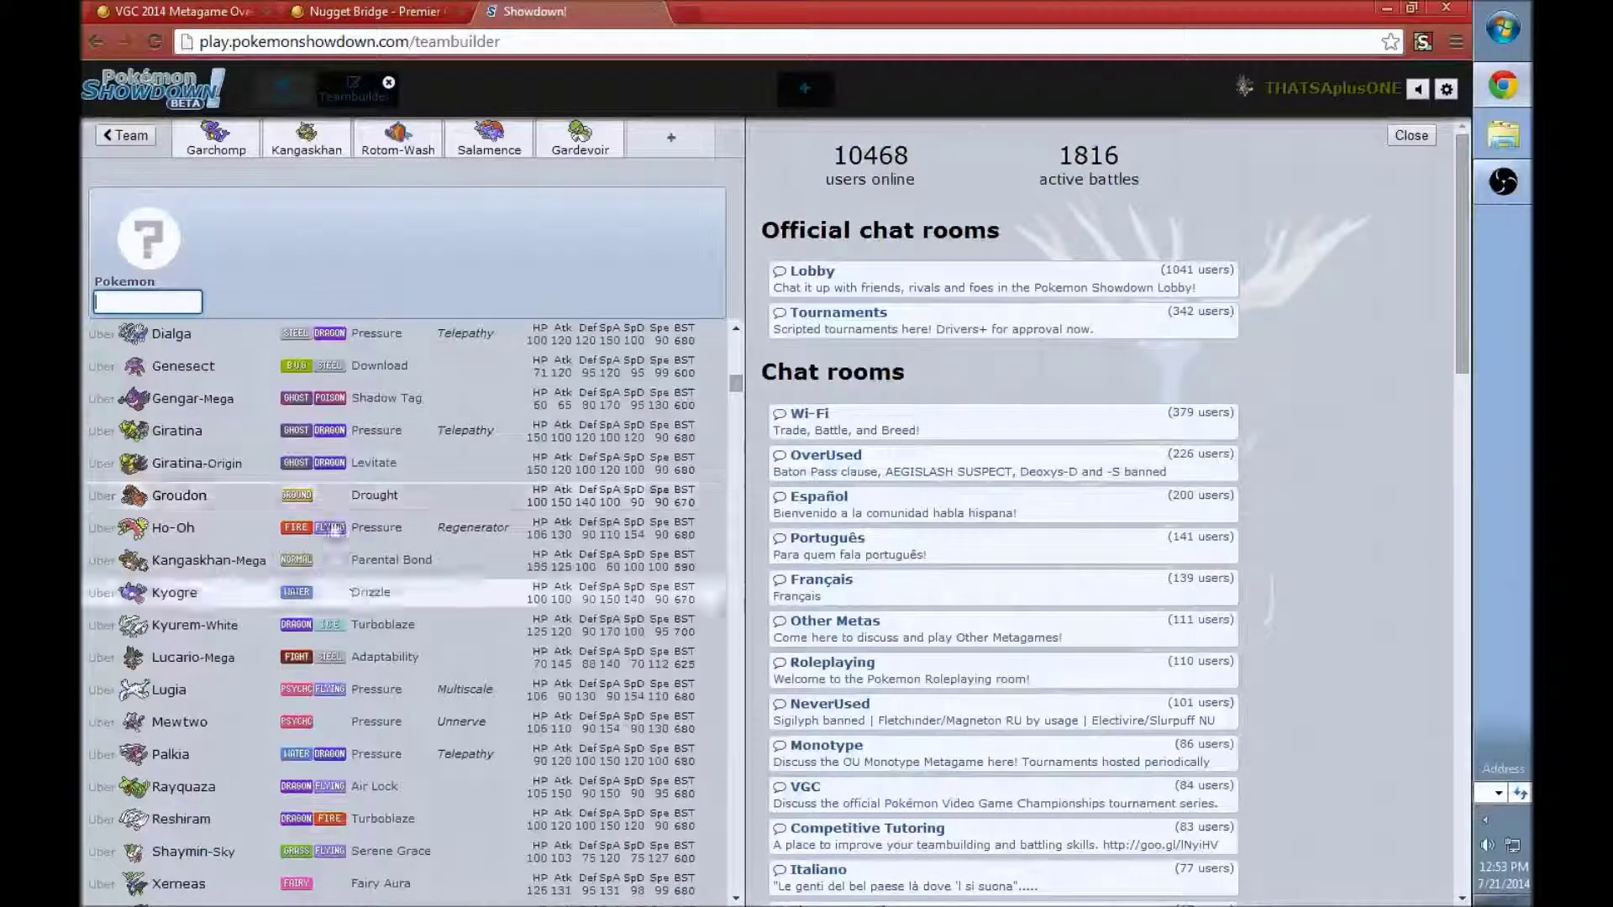
{"action": "scroll", "coordinate": [333, 529], "scroll_direction": "down", "scroll_amount": 6}
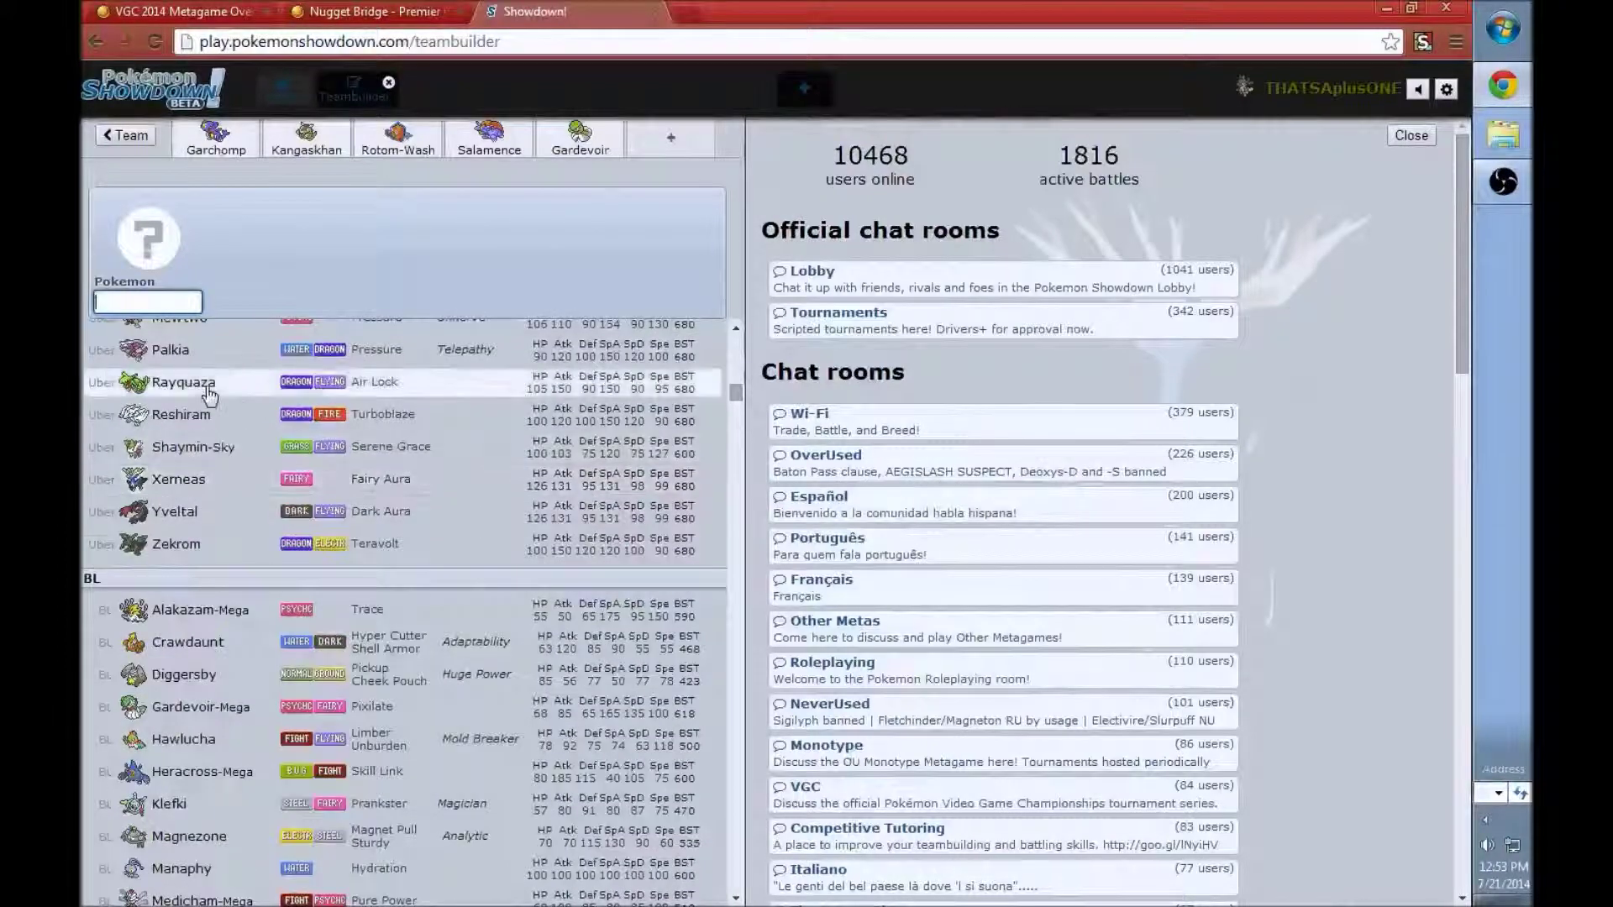
{"action": "scroll", "coordinate": [268, 546], "scroll_direction": "up", "scroll_amount": 8}
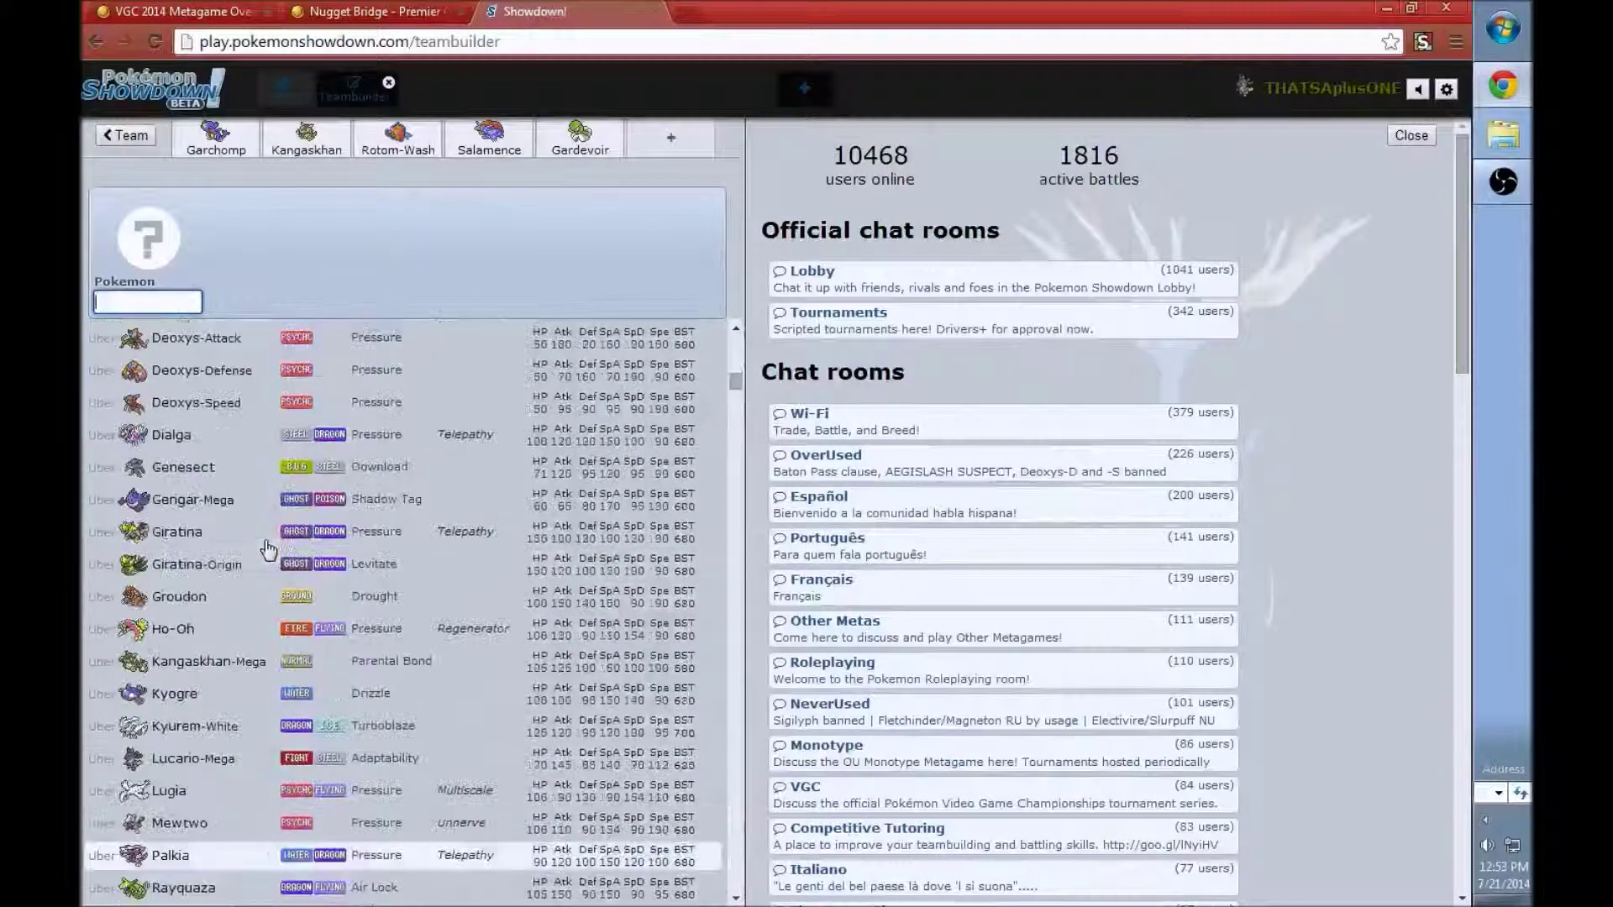
{"action": "scroll", "coordinate": [269, 550], "scroll_direction": "up", "scroll_amount": 14}
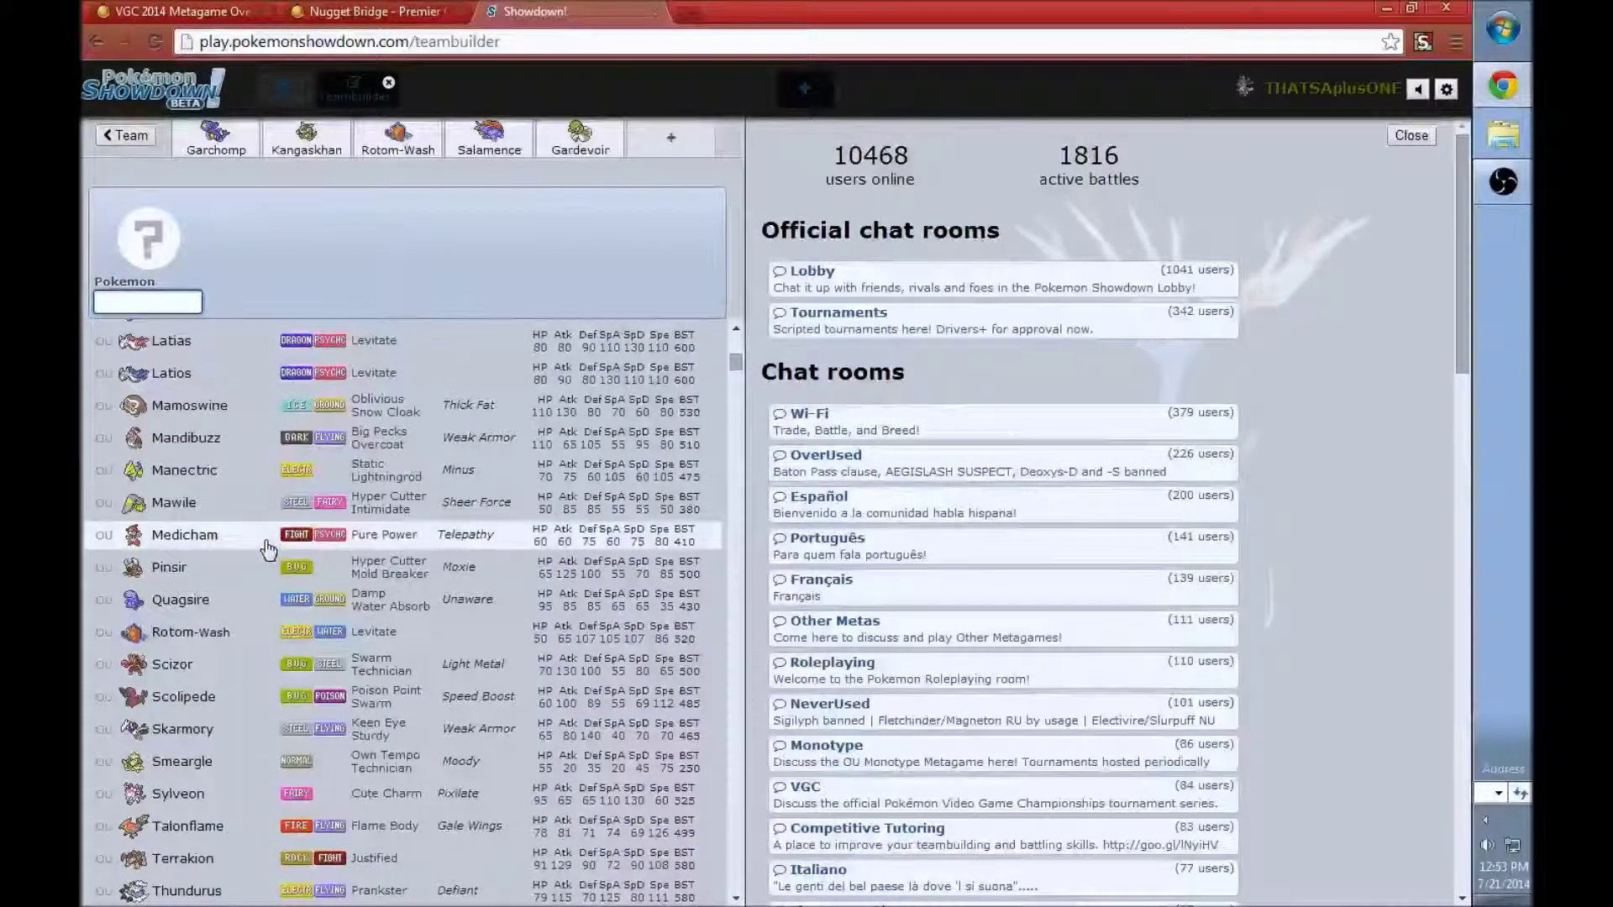
{"action": "left_click", "coordinate": [269, 826]}
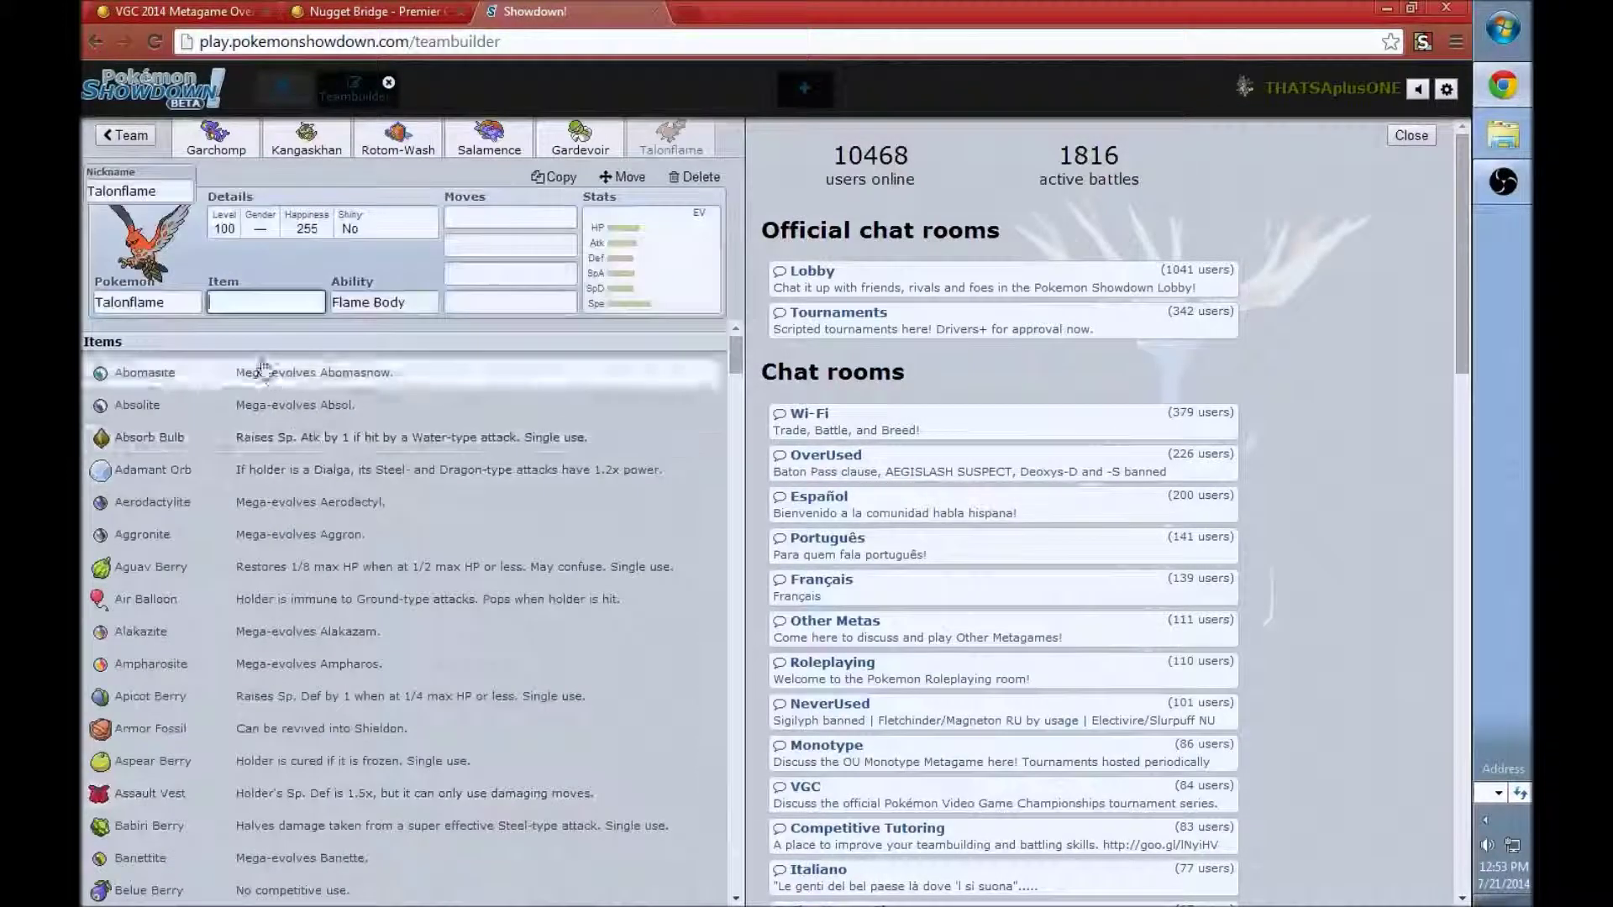
Give Talonflame the Life Orb item and the hidden ability Gale Wings
{"action": "type", "text": "life"}
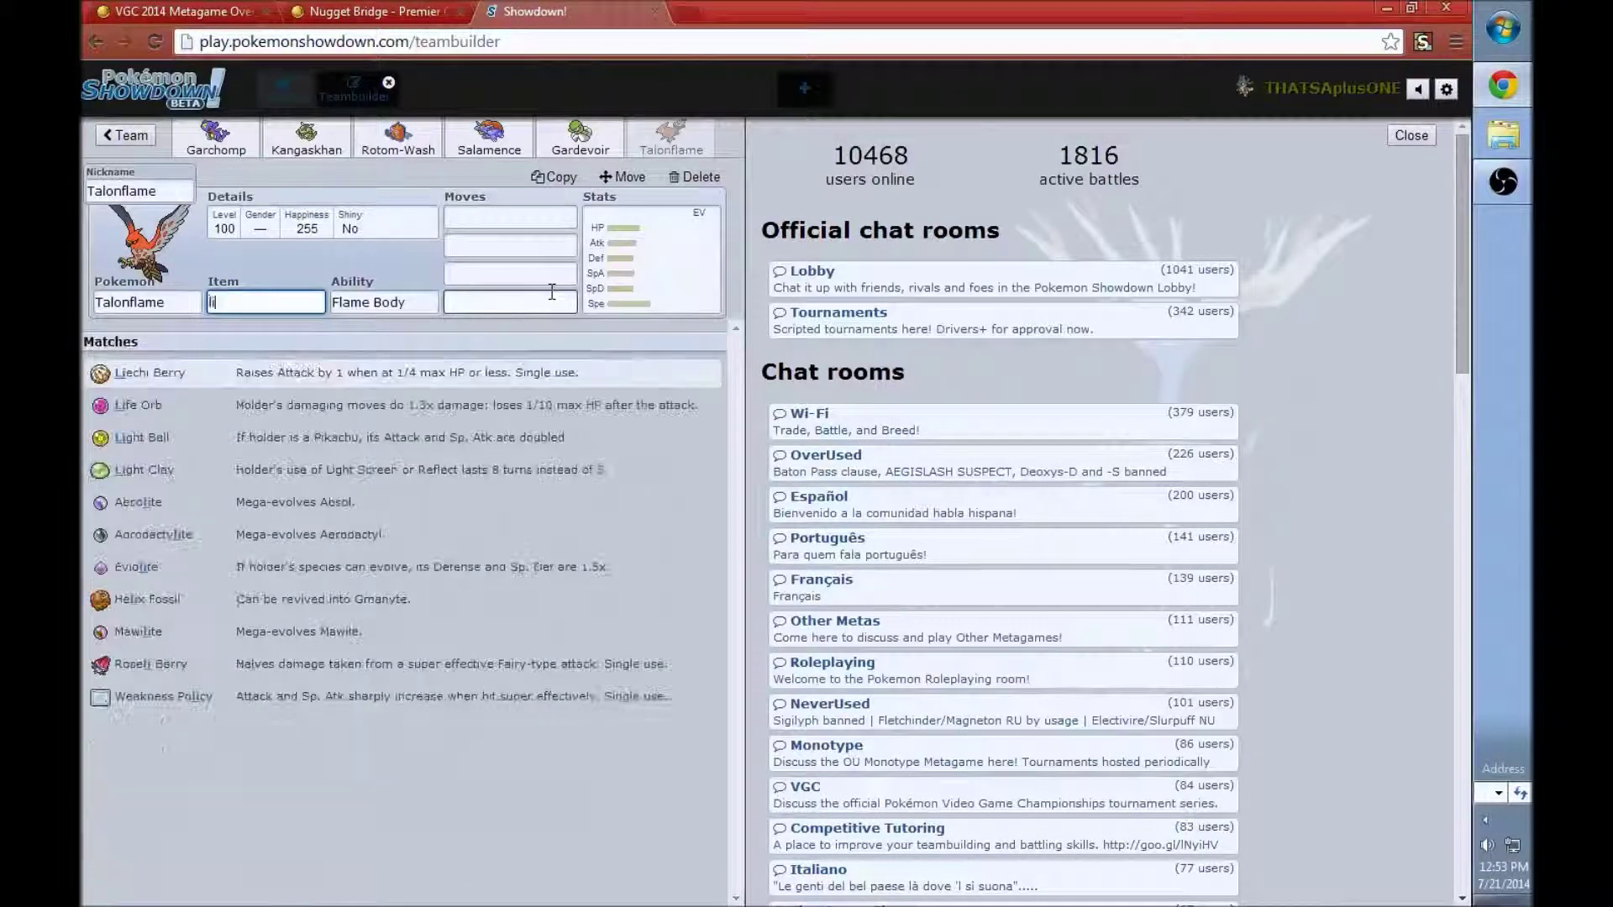
{"action": "left_click", "coordinate": [377, 374]}
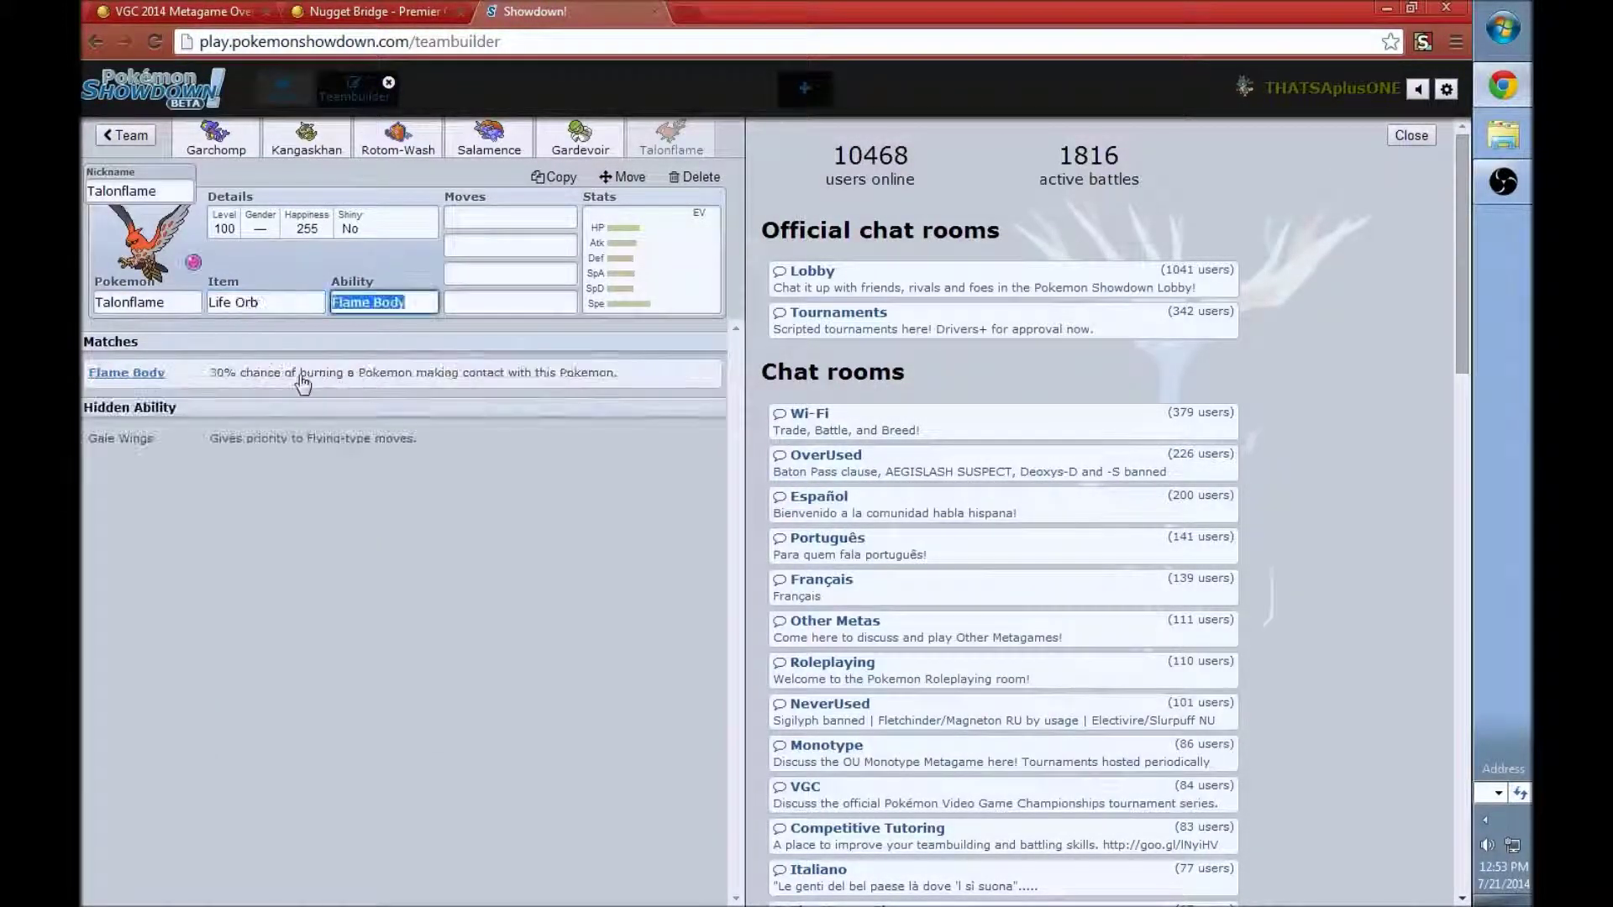
{"action": "left_click", "coordinate": [299, 439]}
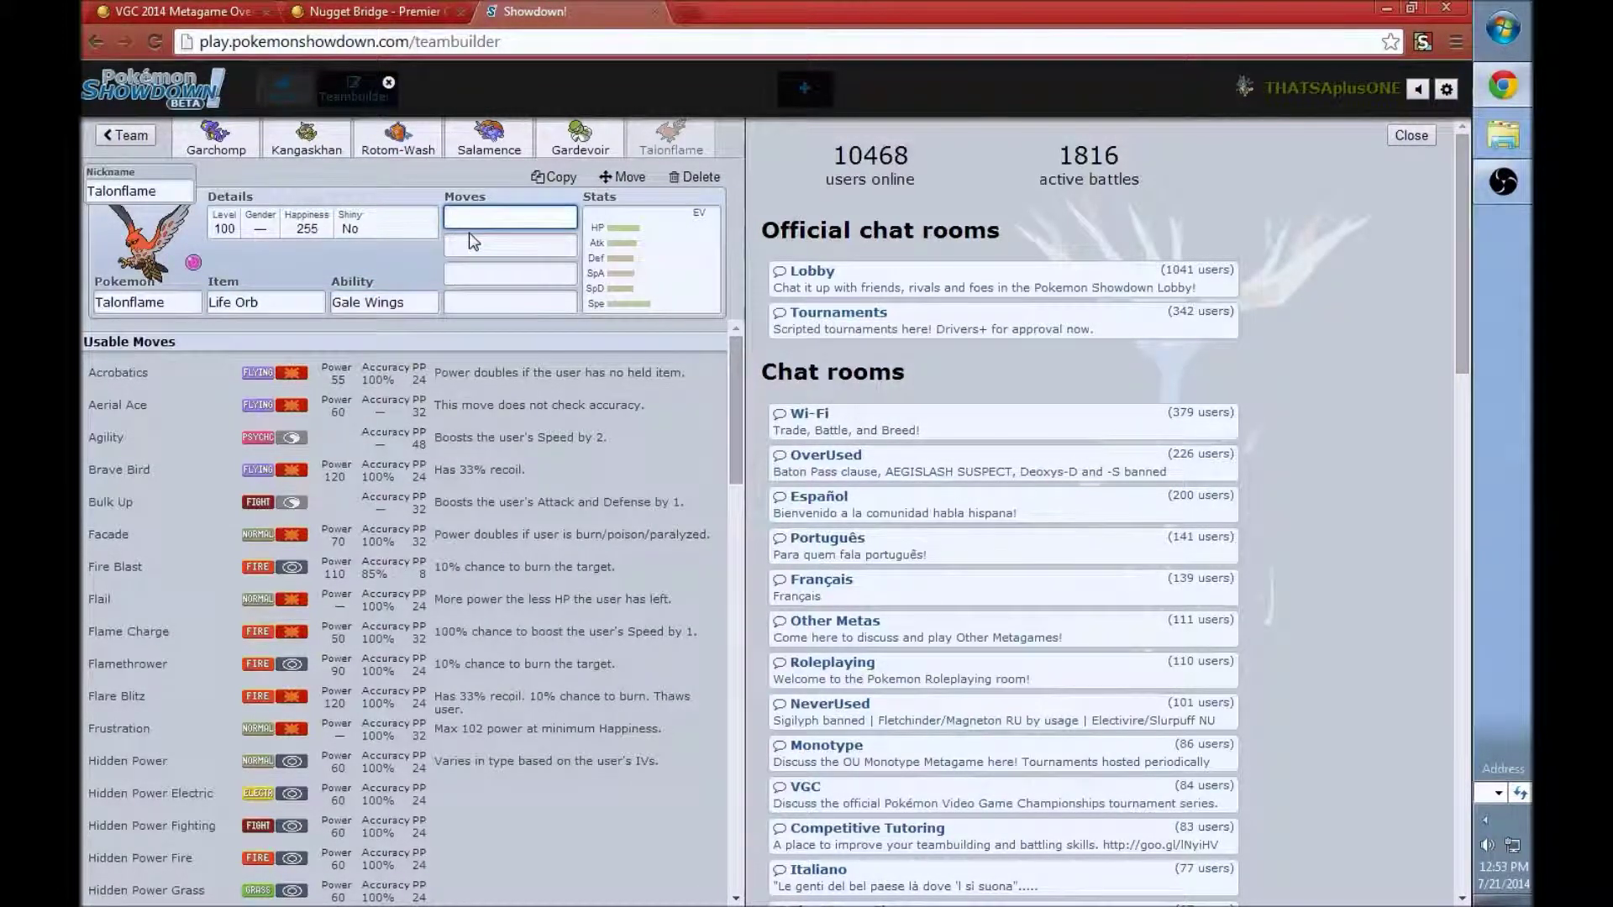
Set Talonflame's moves to Brave Bird, Flare Blitz, Taunt and Tailwind
{"action": "type", "text": "b"}
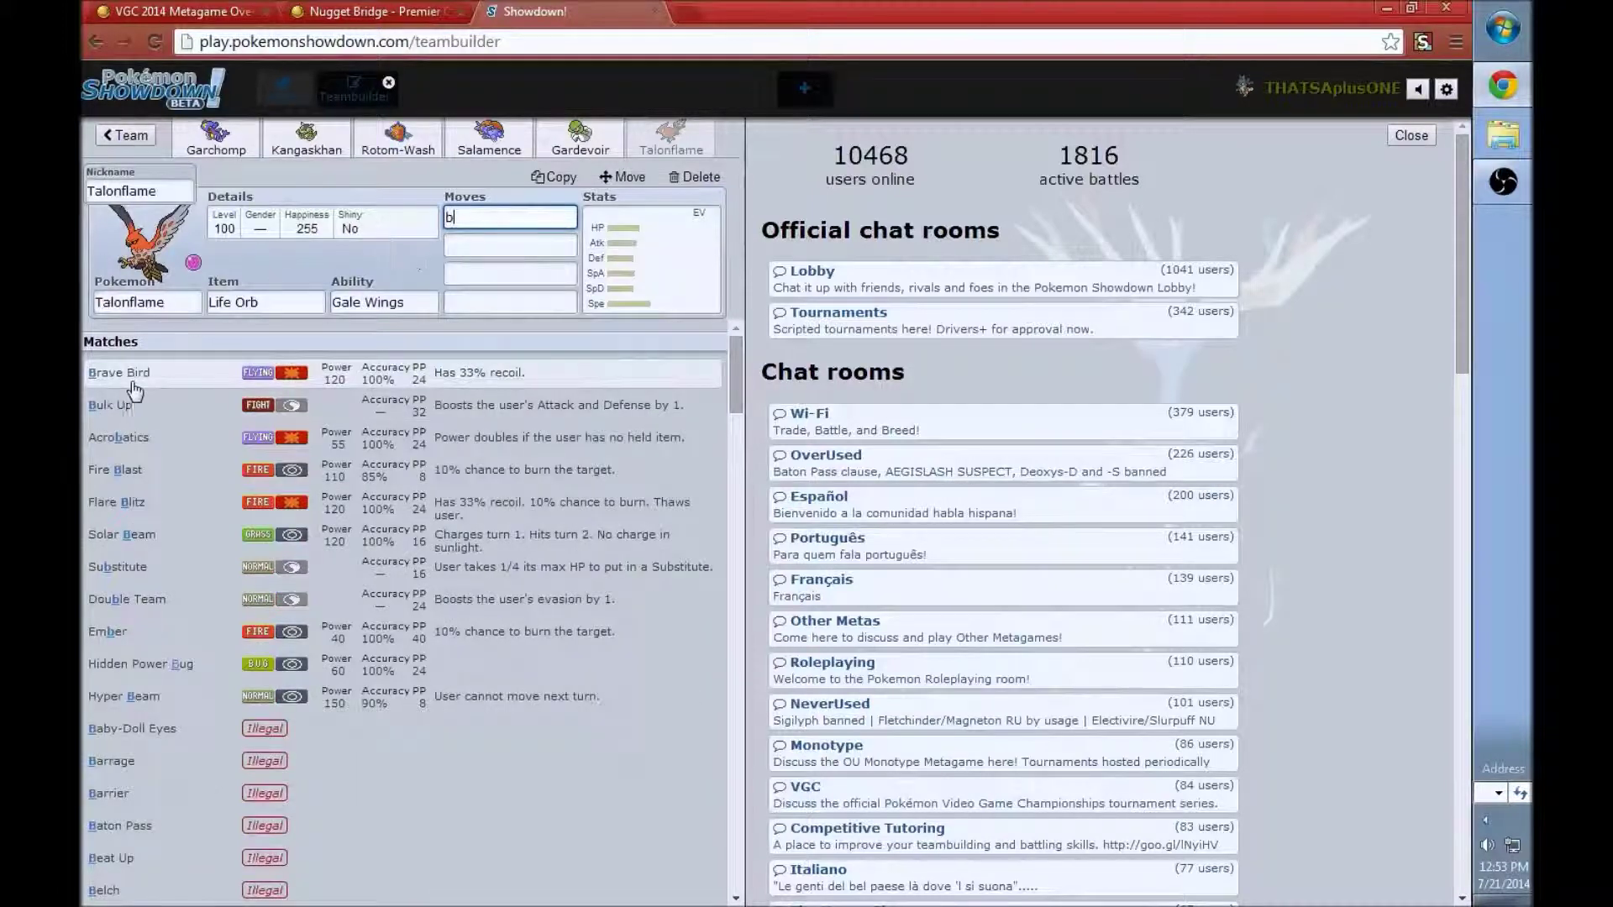
{"action": "left_click", "coordinate": [135, 383]}
{"action": "type", "text": "fla"}
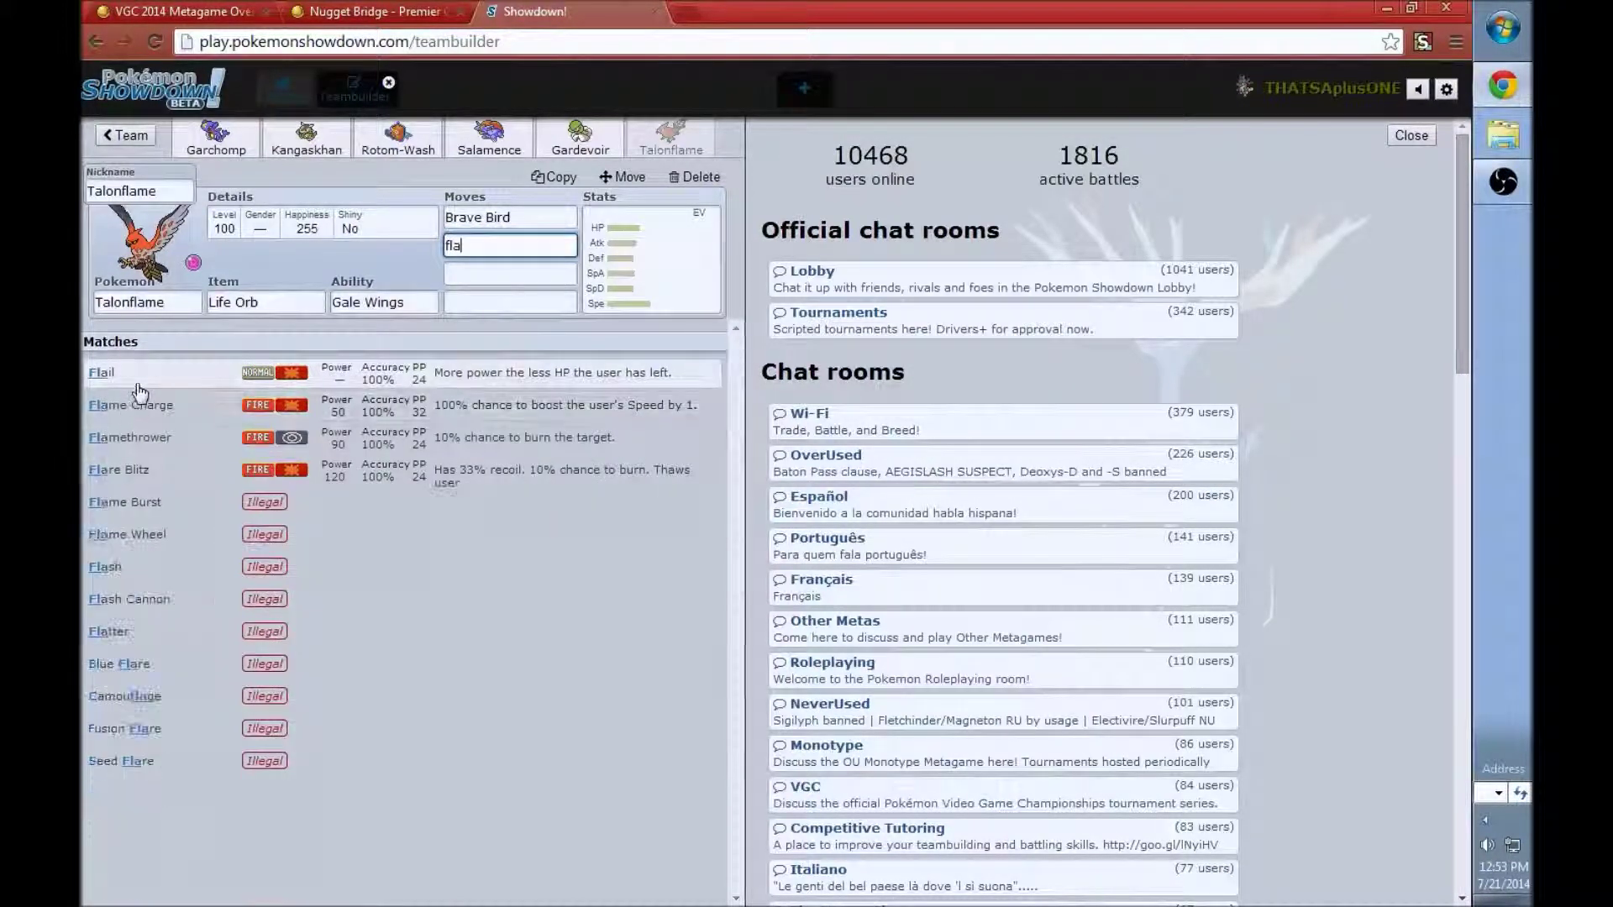
{"action": "left_click", "coordinate": [185, 470]}
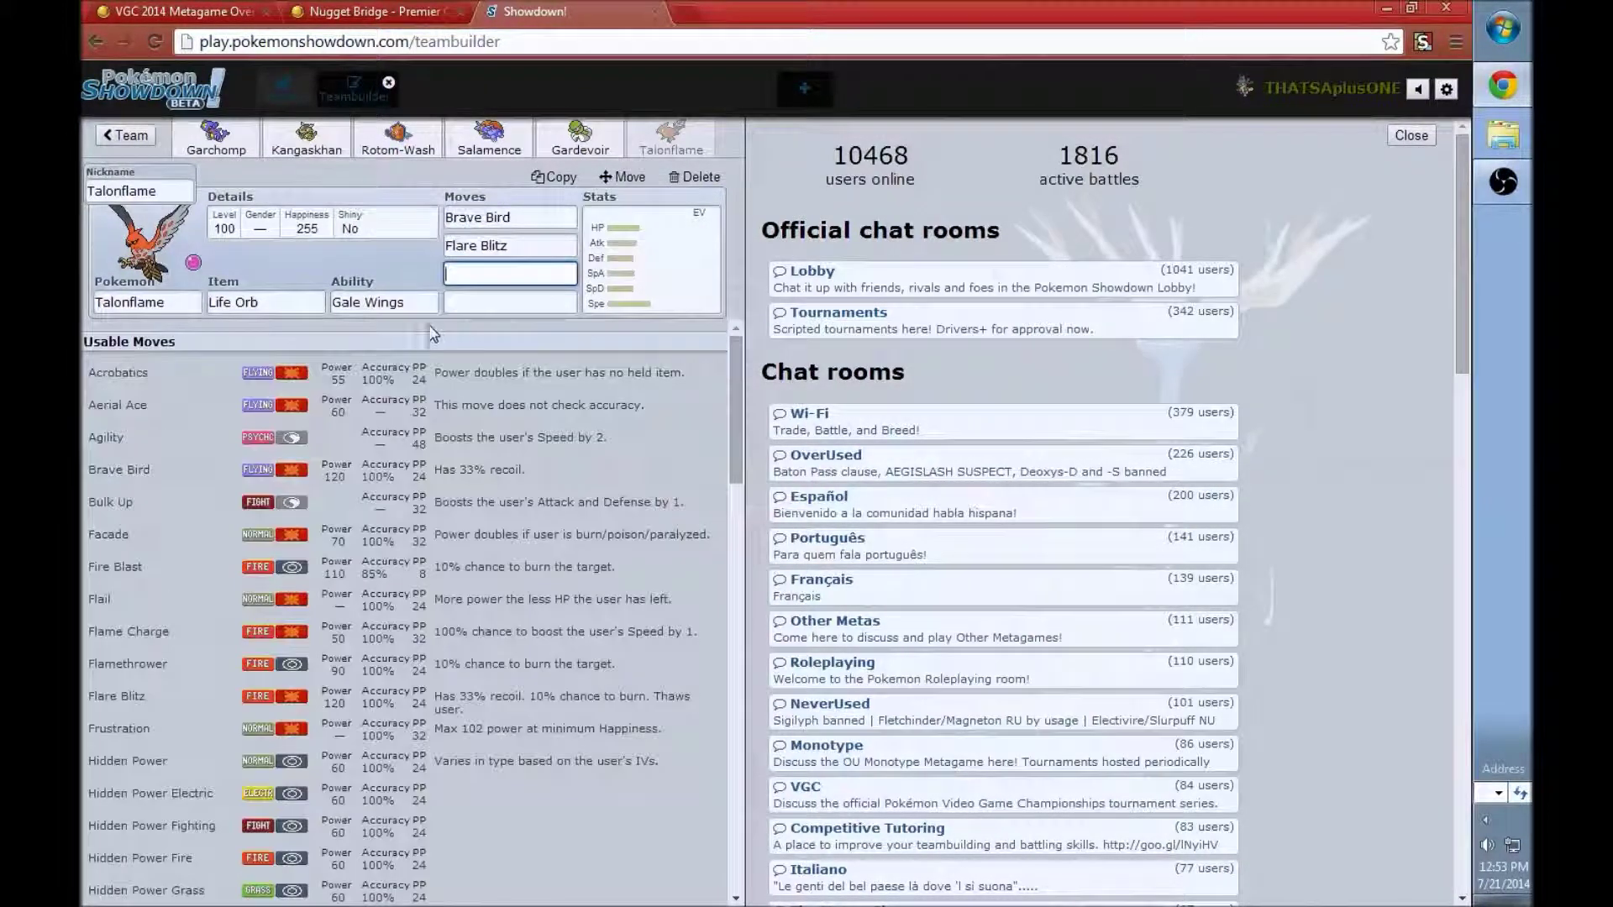
{"action": "type", "text": "tau"}
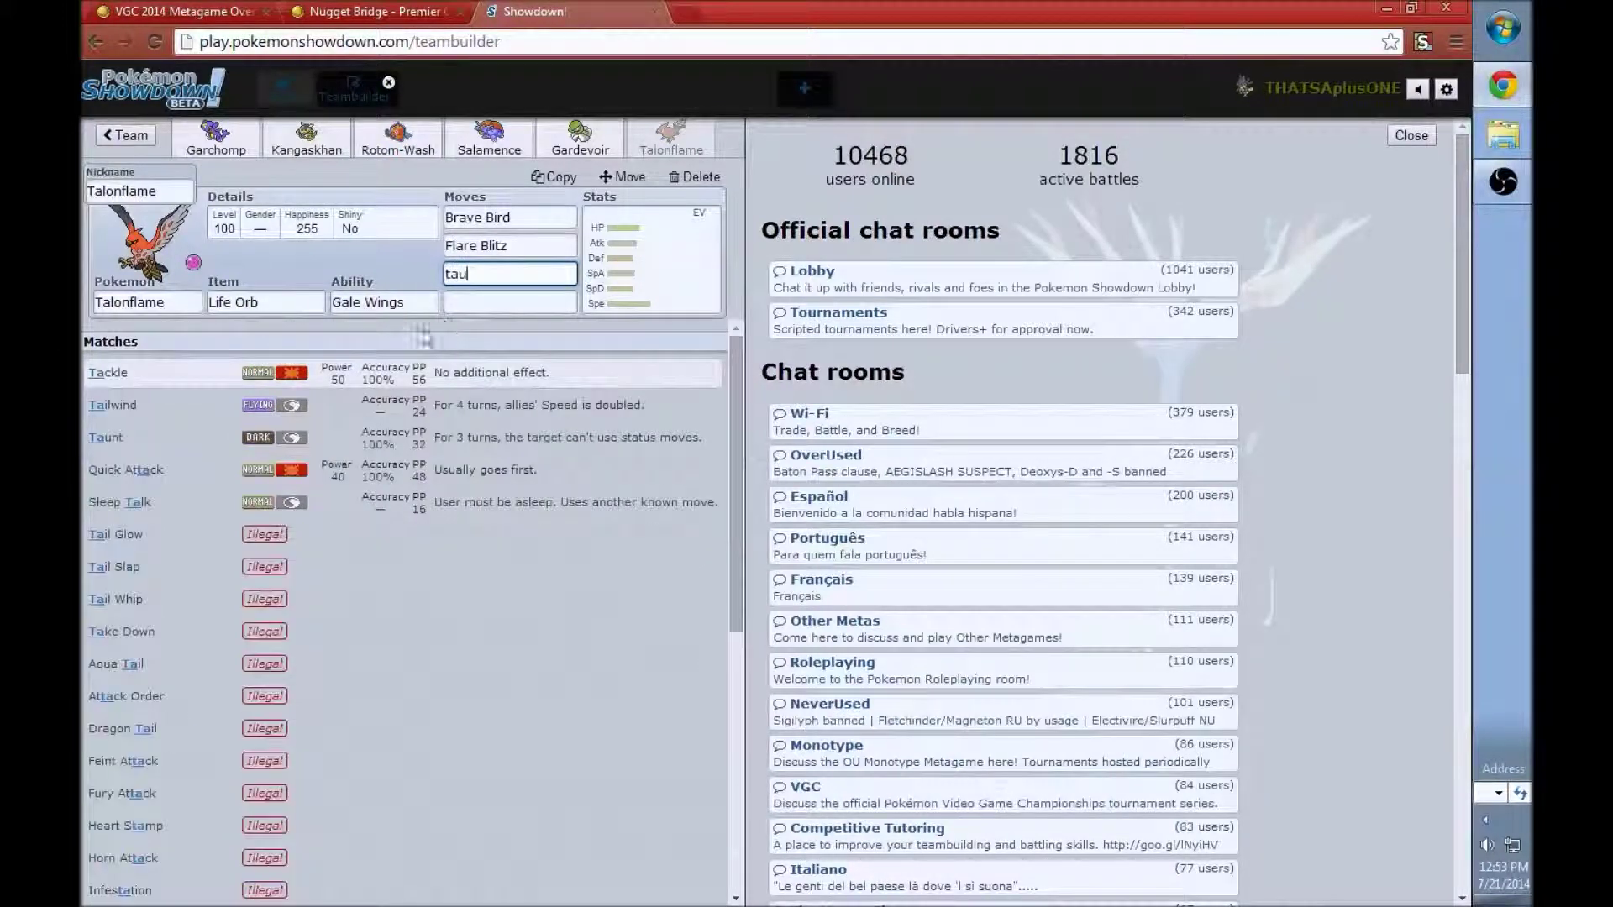
{"action": "left_click", "coordinate": [112, 378]}
{"action": "type", "text": "tail"}
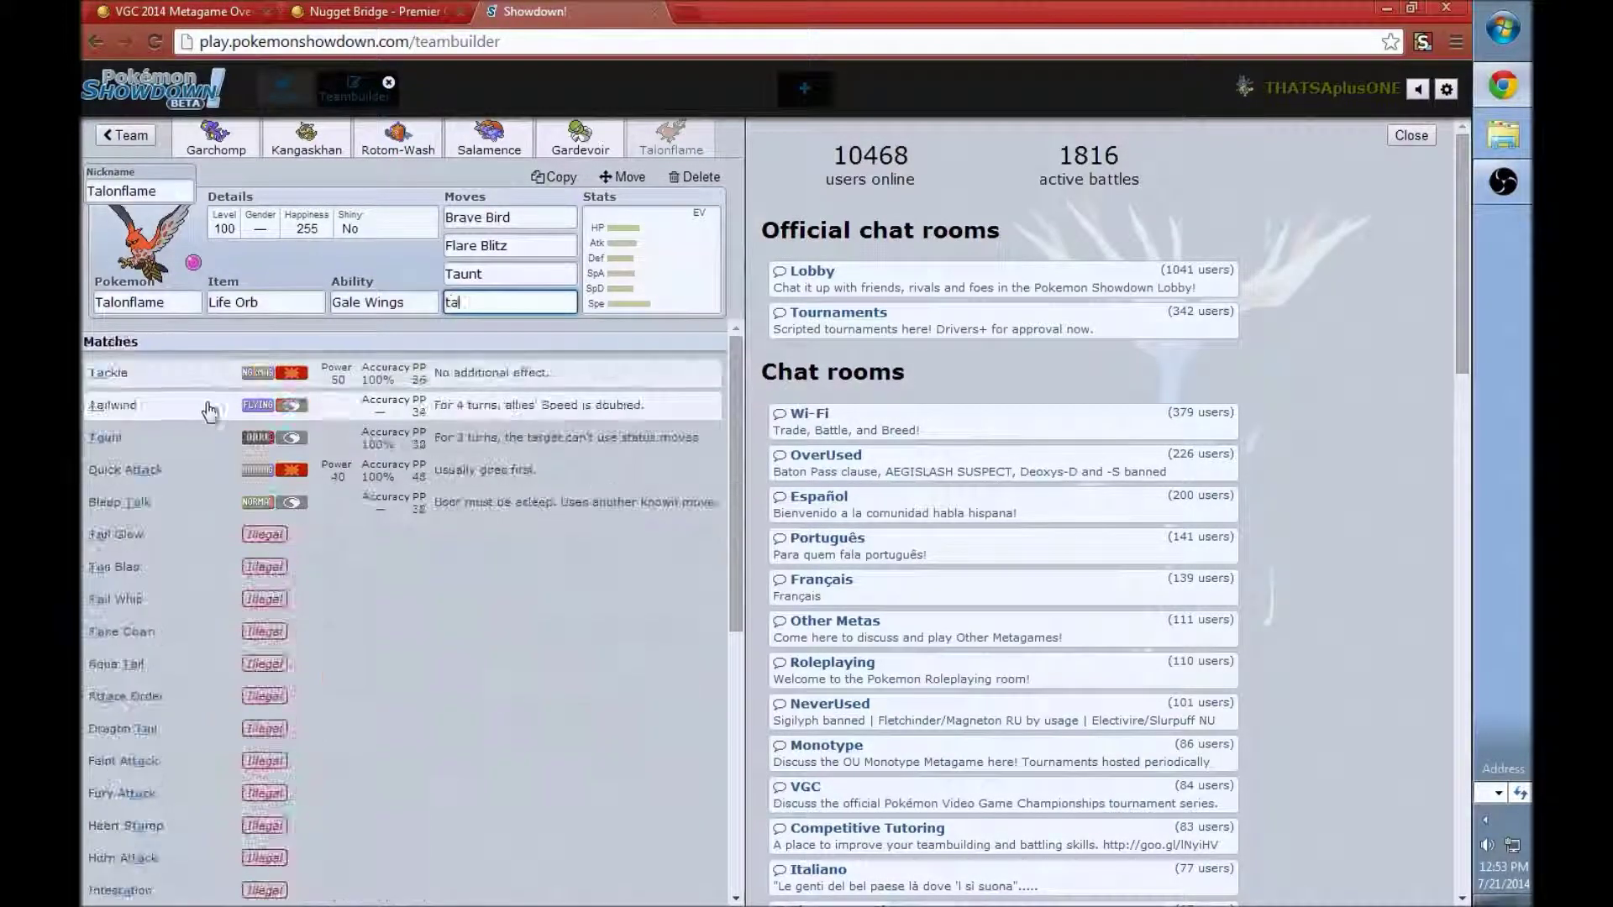
{"action": "left_click", "coordinate": [145, 376]}
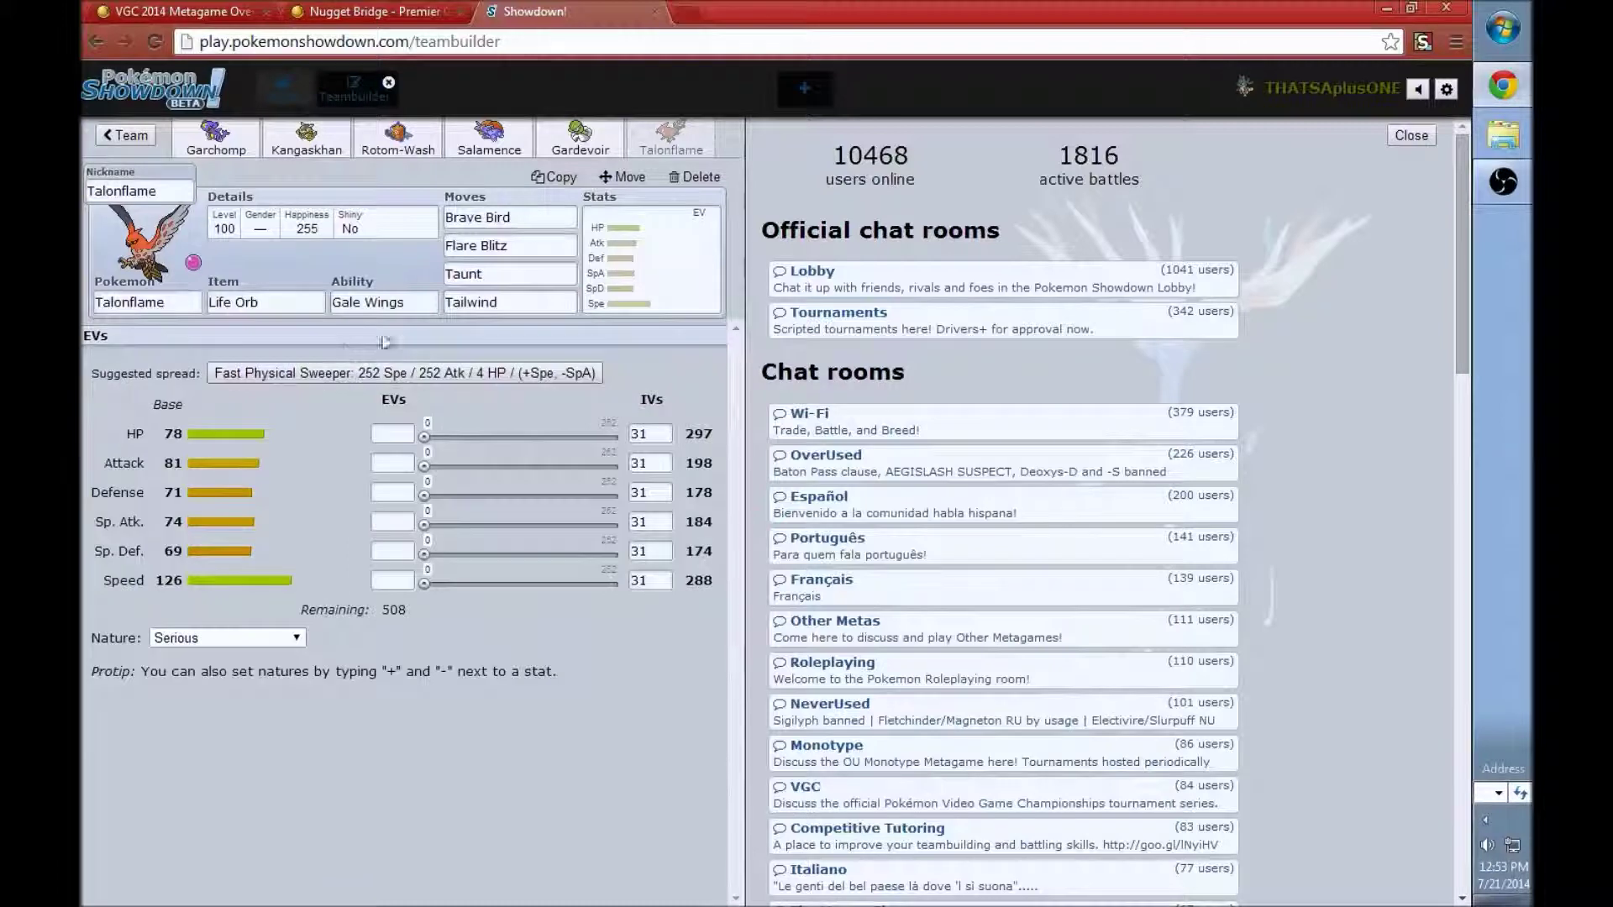
Review Talonflame's four moves one by one and open its EV settings
{"action": "left_click", "coordinate": [506, 217]}
{"action": "left_click_drag", "start_coordinate": [511, 217], "coordinate": [444, 216]}
{"action": "left_click", "coordinate": [537, 246]}
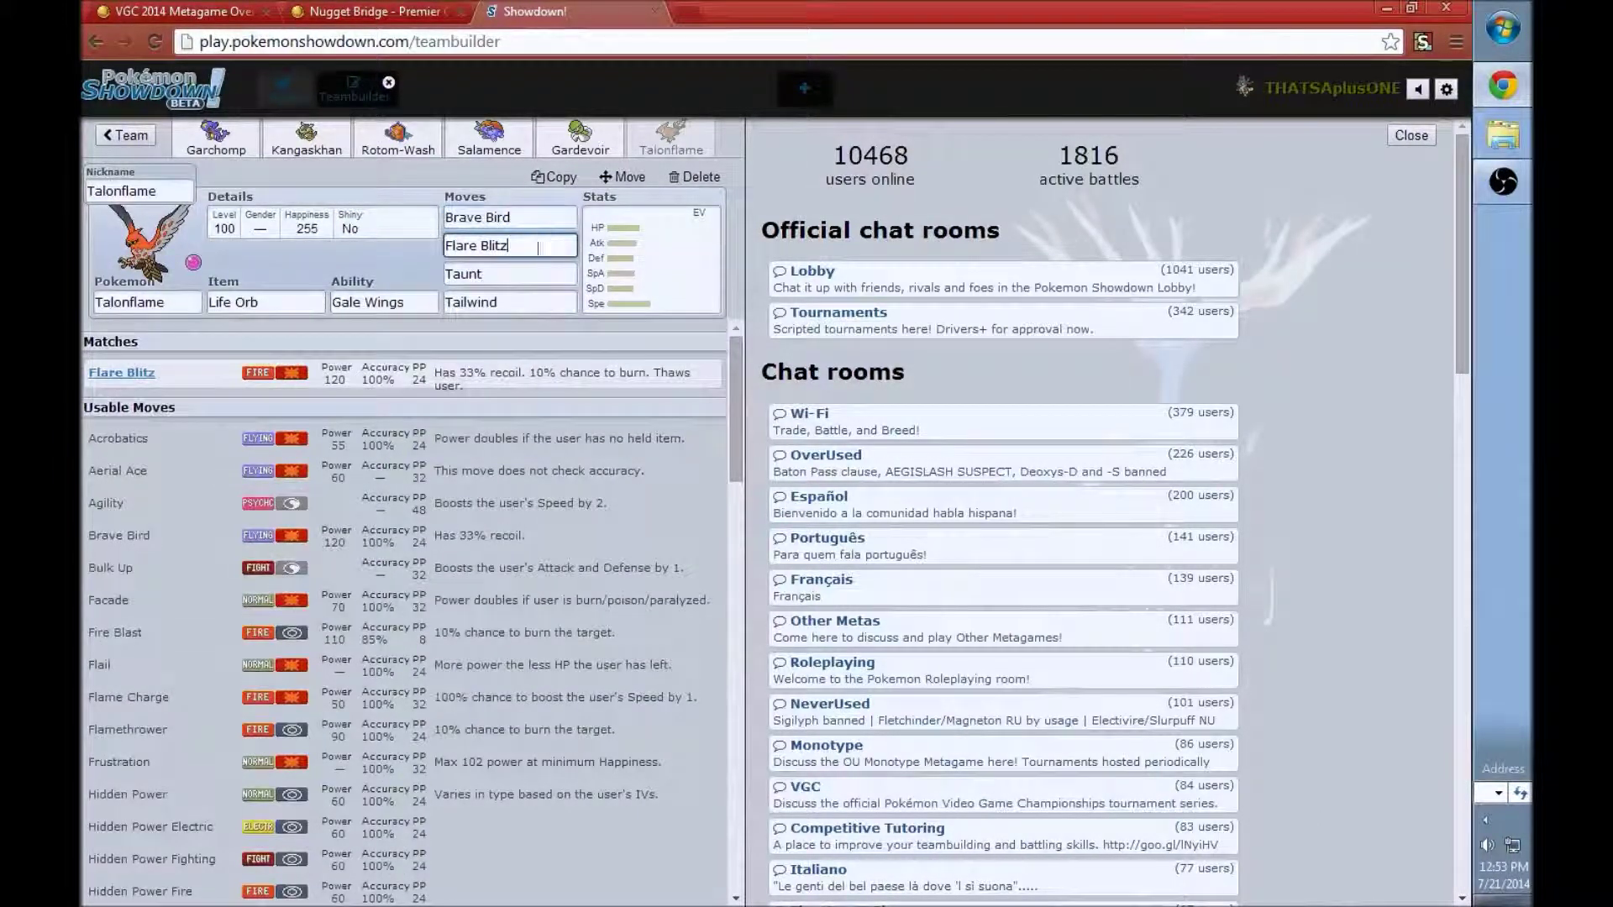
{"action": "left_click_drag", "start_coordinate": [538, 246], "coordinate": [401, 252]}
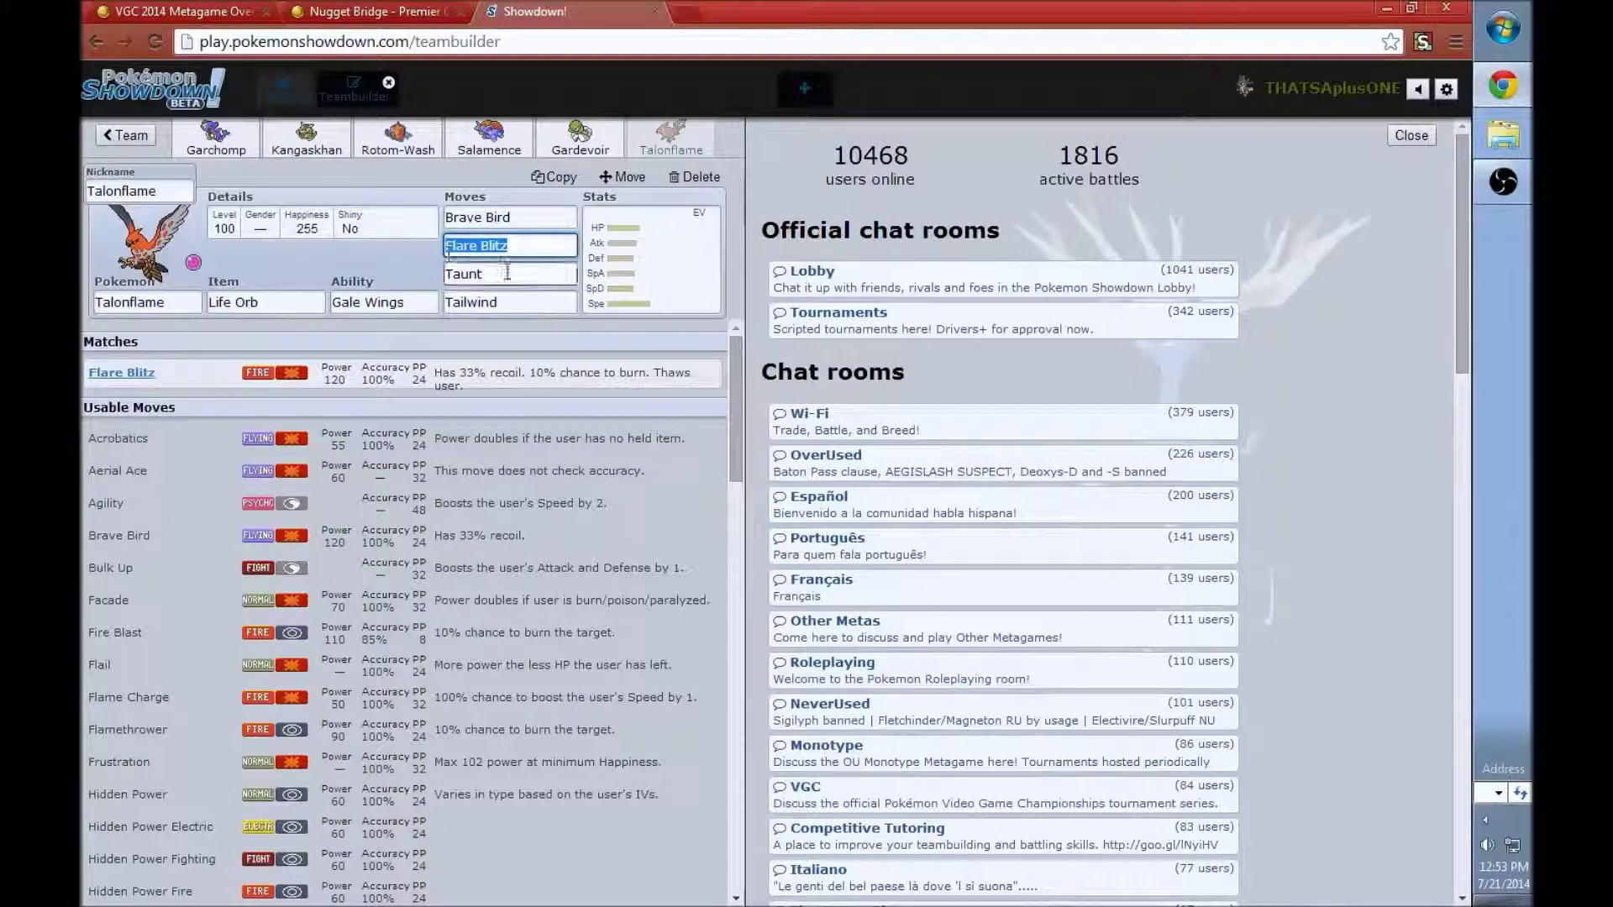
{"action": "left_click_drag", "start_coordinate": [446, 273], "coordinate": [498, 267]}
{"action": "key", "text": "Tab"}
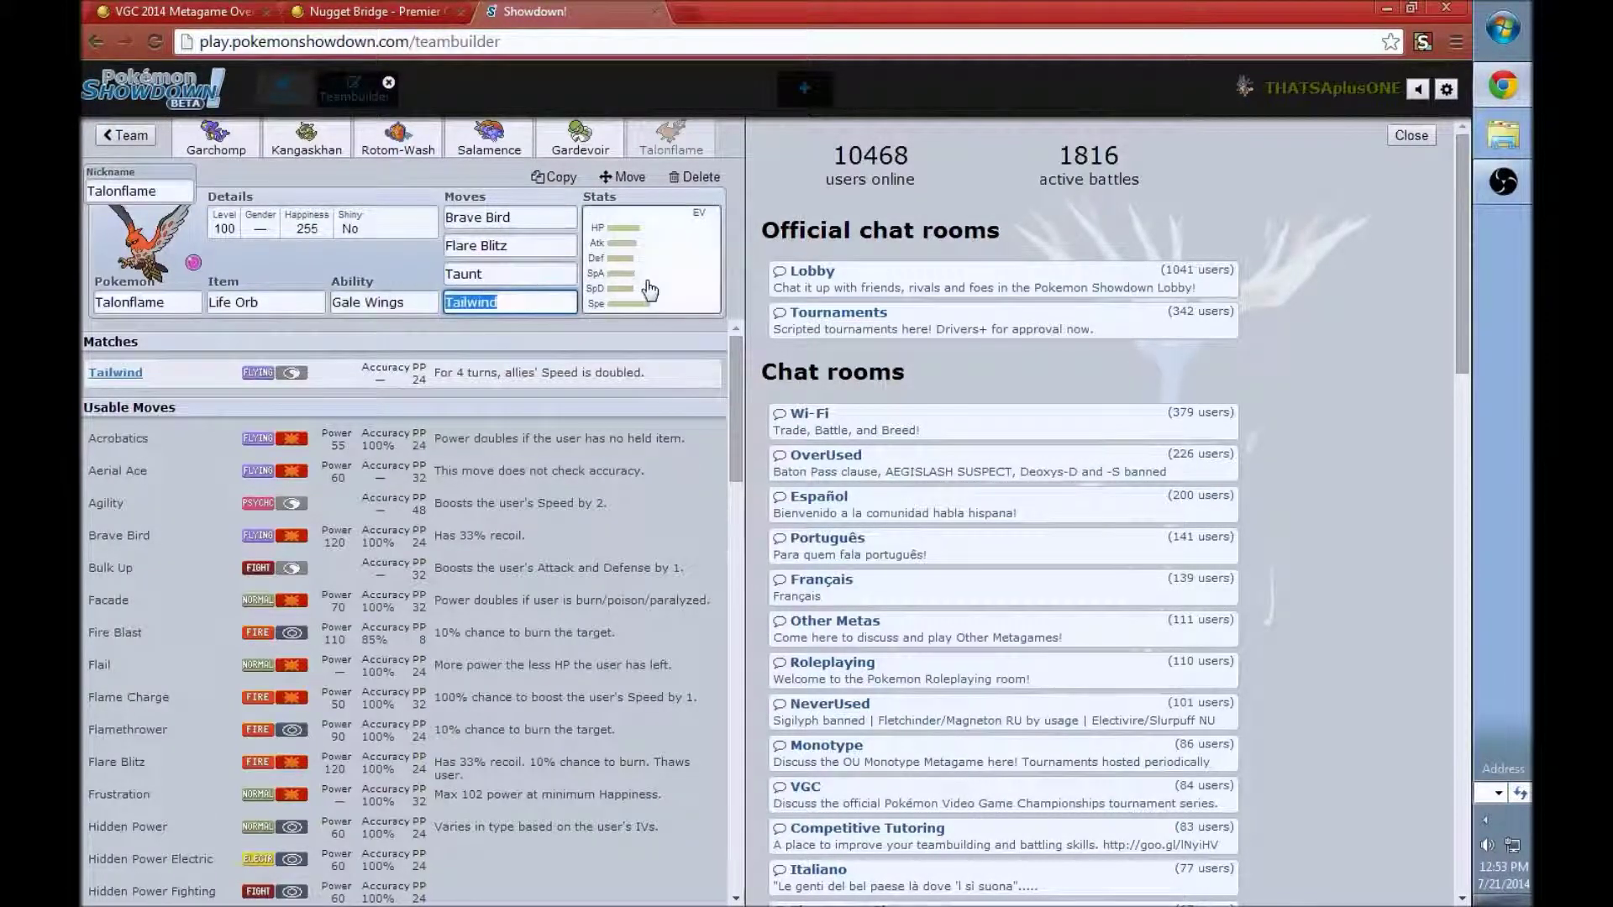
{"action": "left_click", "coordinate": [650, 290]}
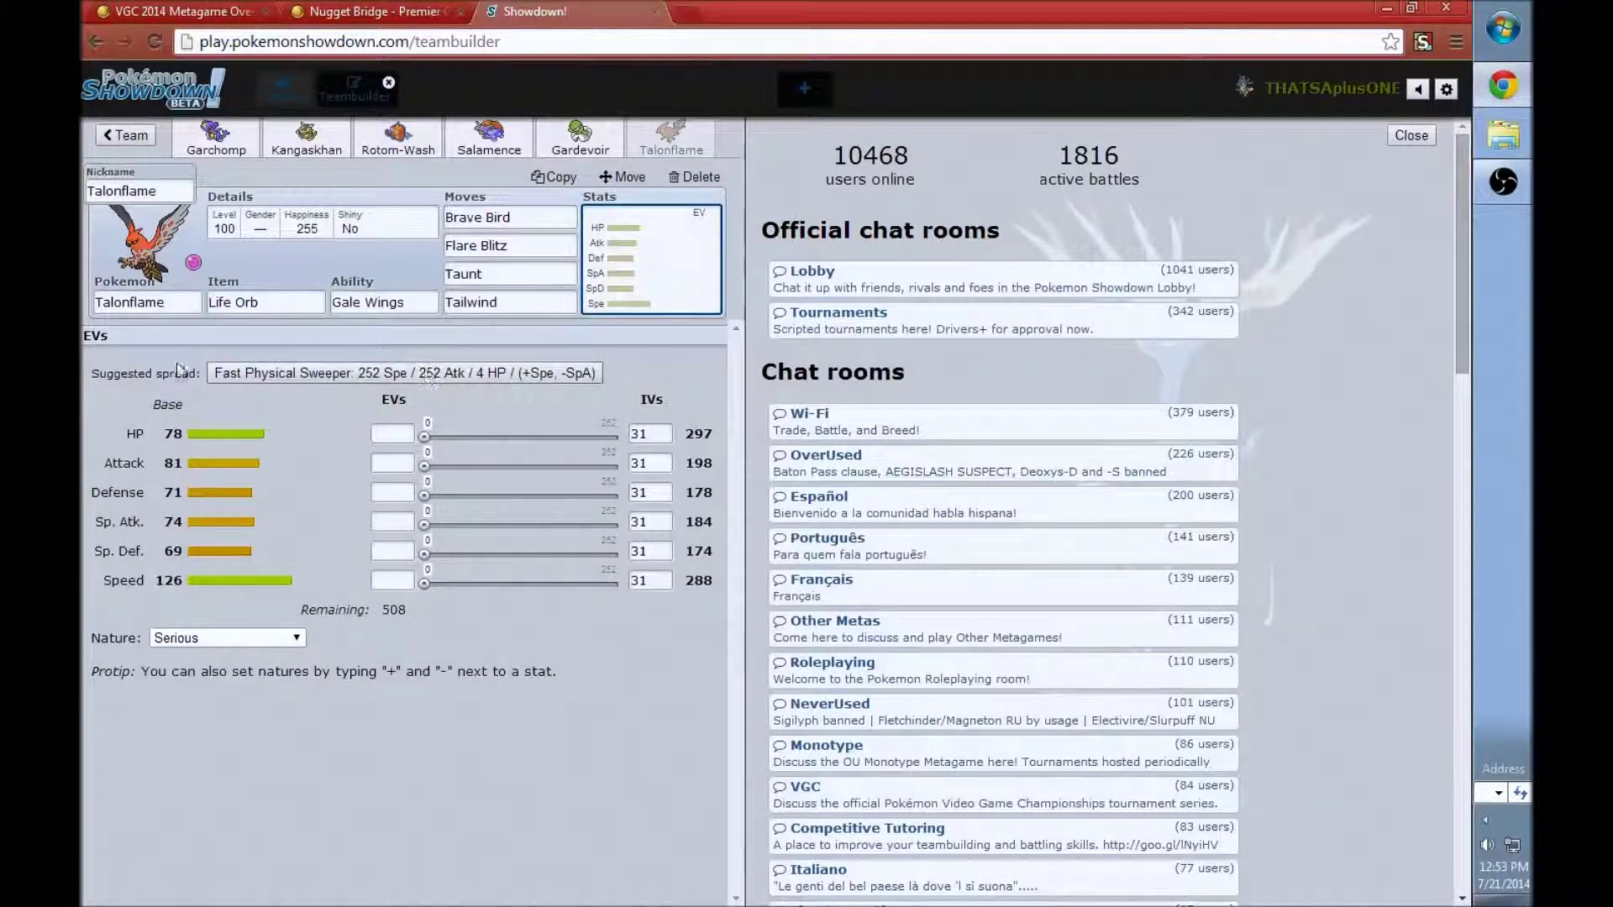
Apply Talonflame's suggested Fast Physical Sweeper spread and move the nature boost from Speed to Attack for an Adamant nature
{"action": "left_click", "coordinate": [320, 373]}
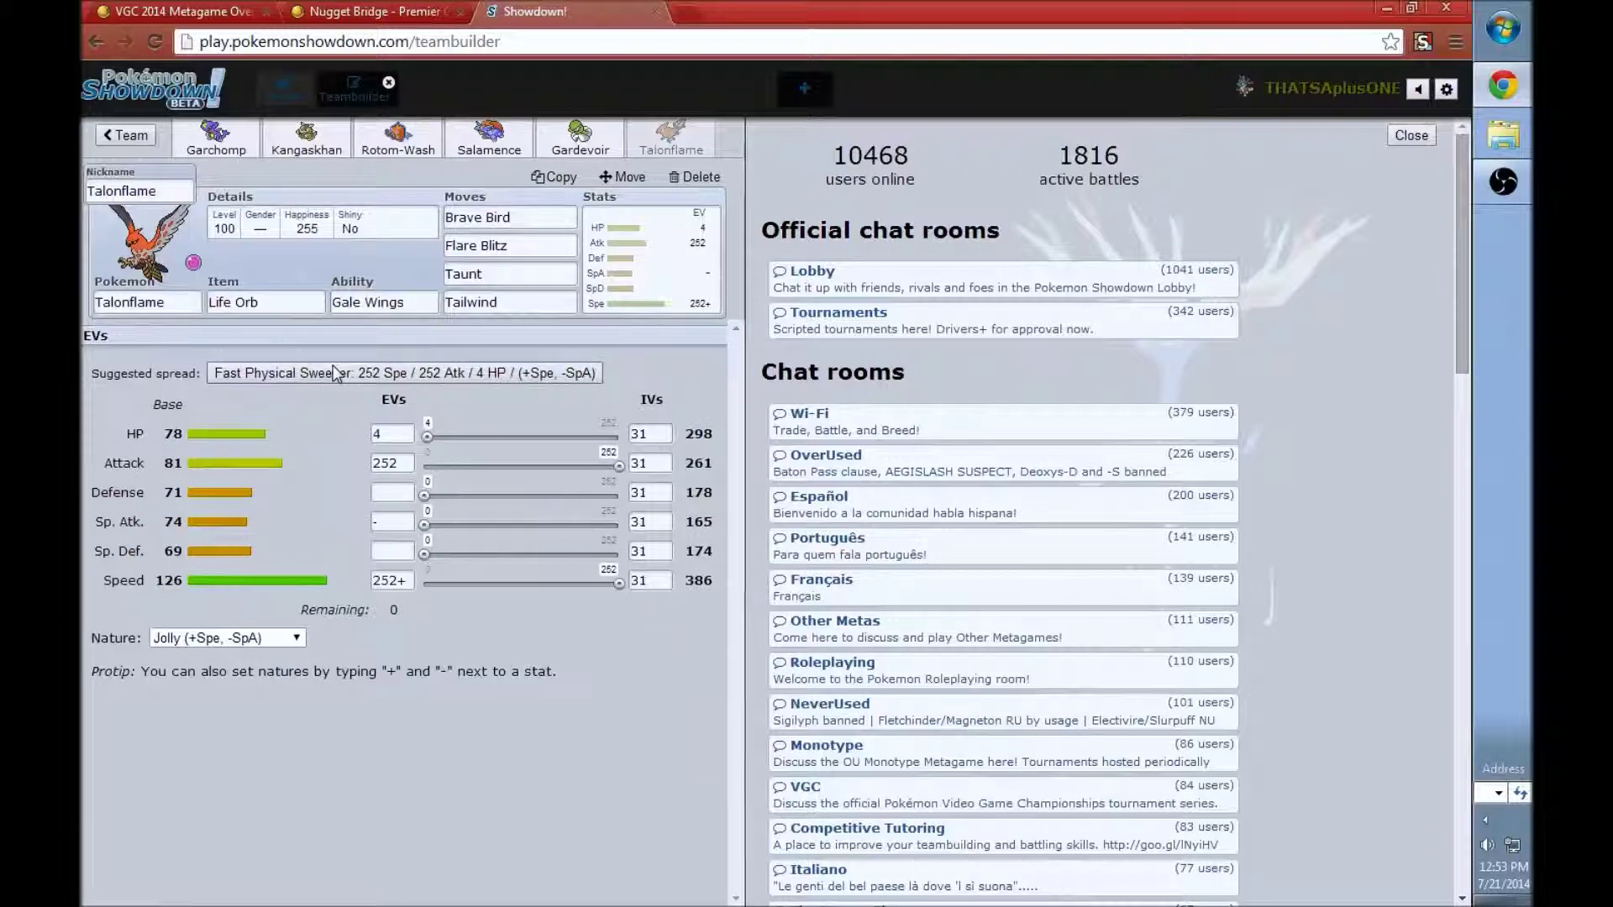
{"action": "left_click", "coordinate": [409, 580]}
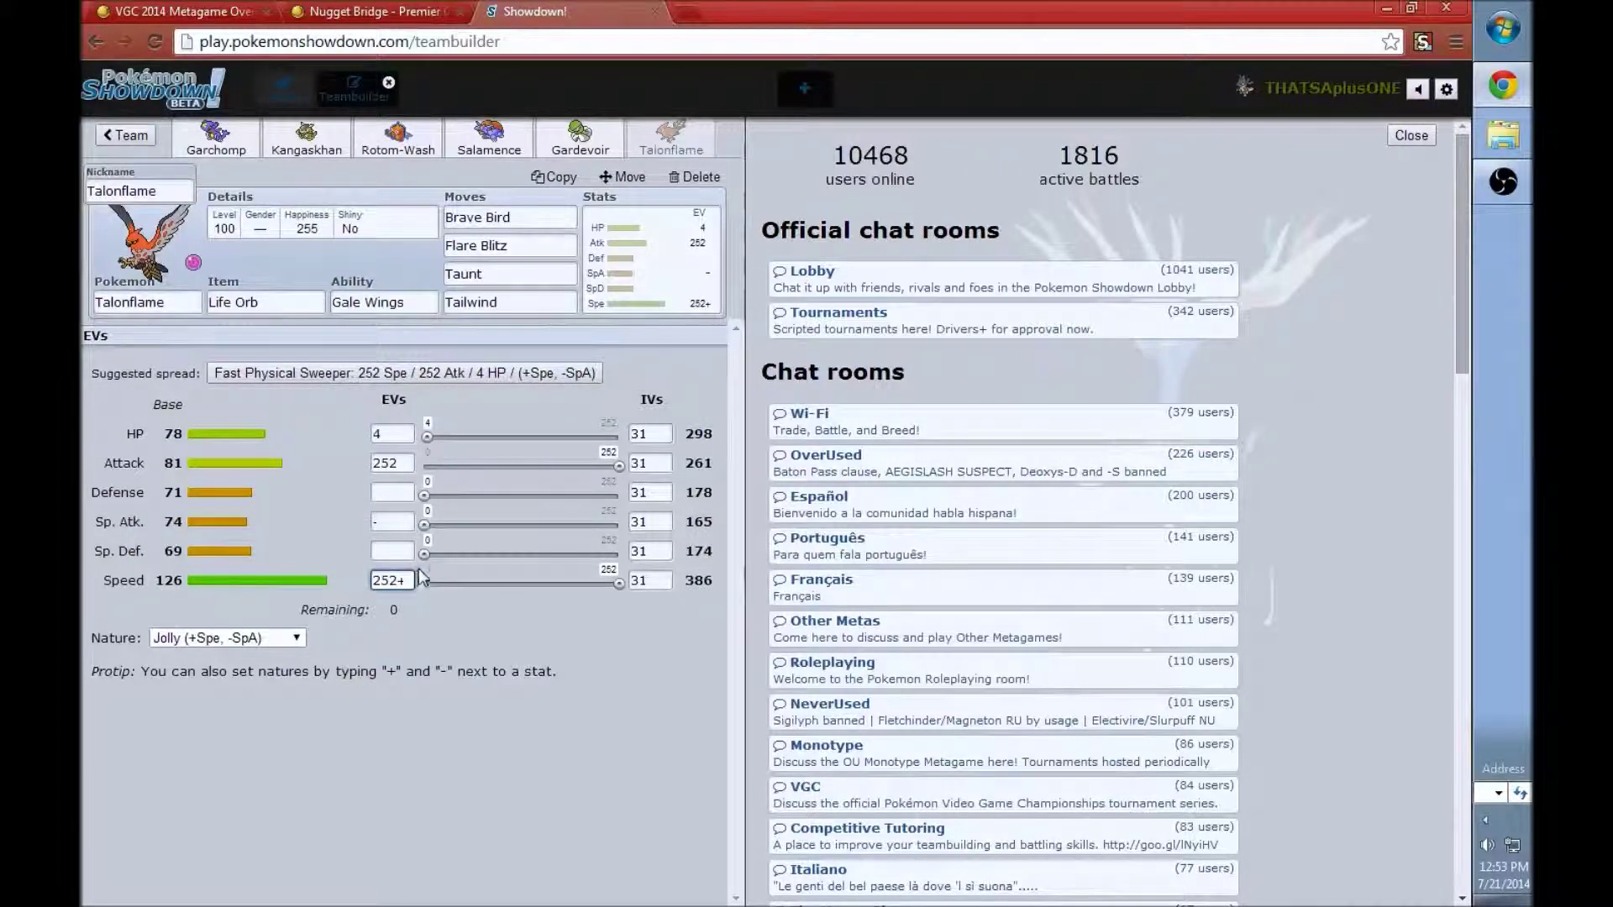
{"action": "key", "text": "BackSpace"}
{"action": "left_click", "coordinate": [402, 463]}
{"action": "type", "text": "+"}
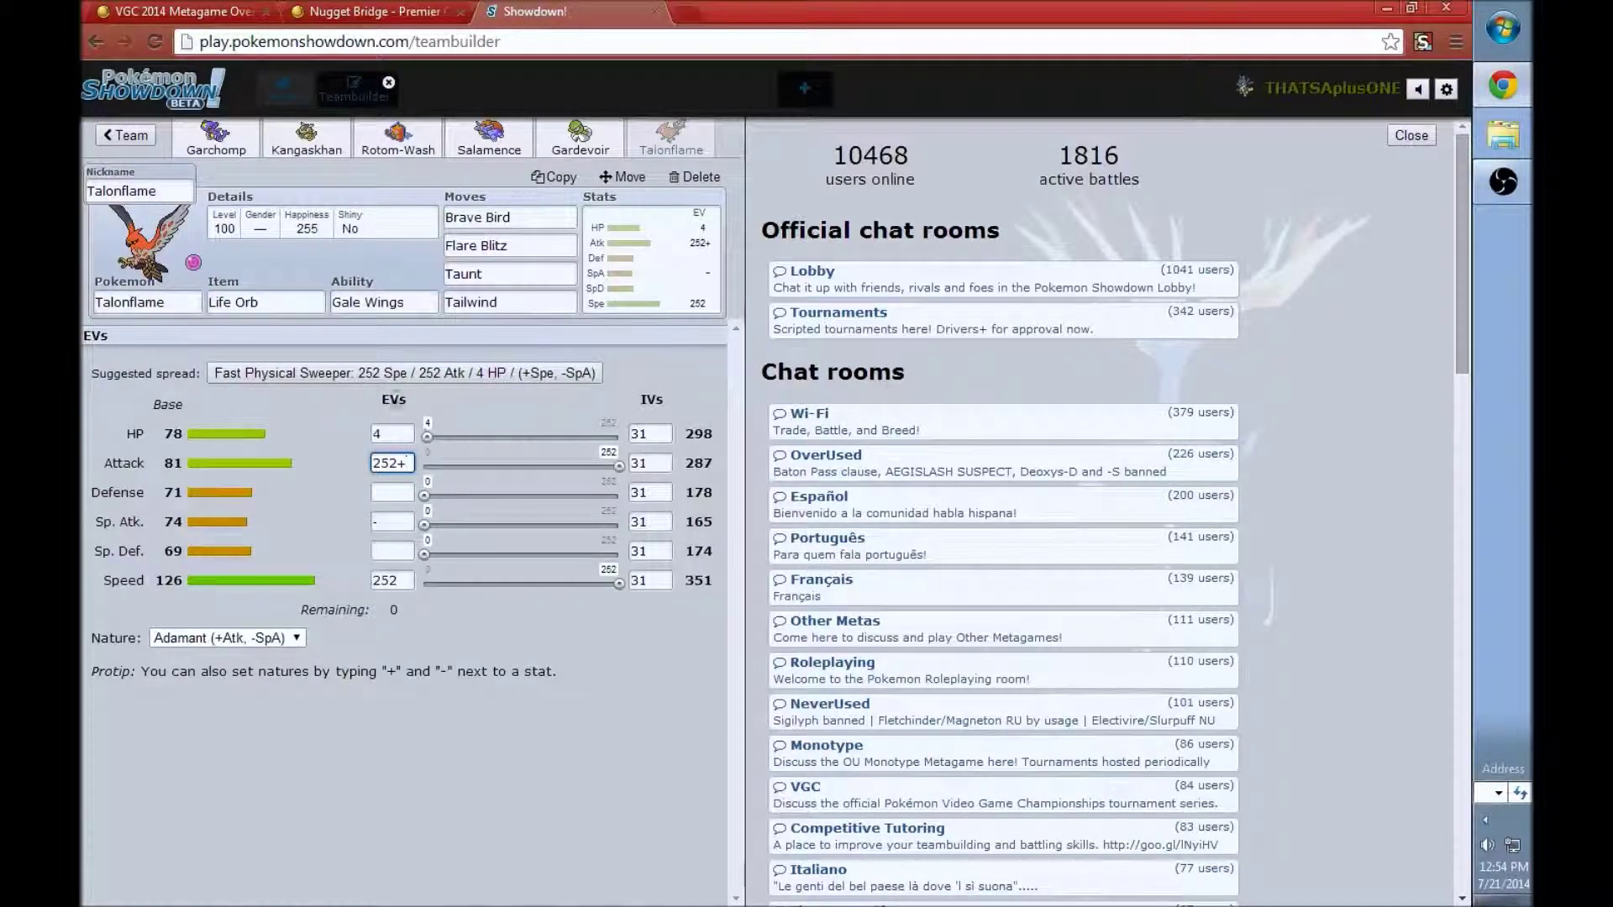
{"action": "left_click", "coordinate": [278, 336]}
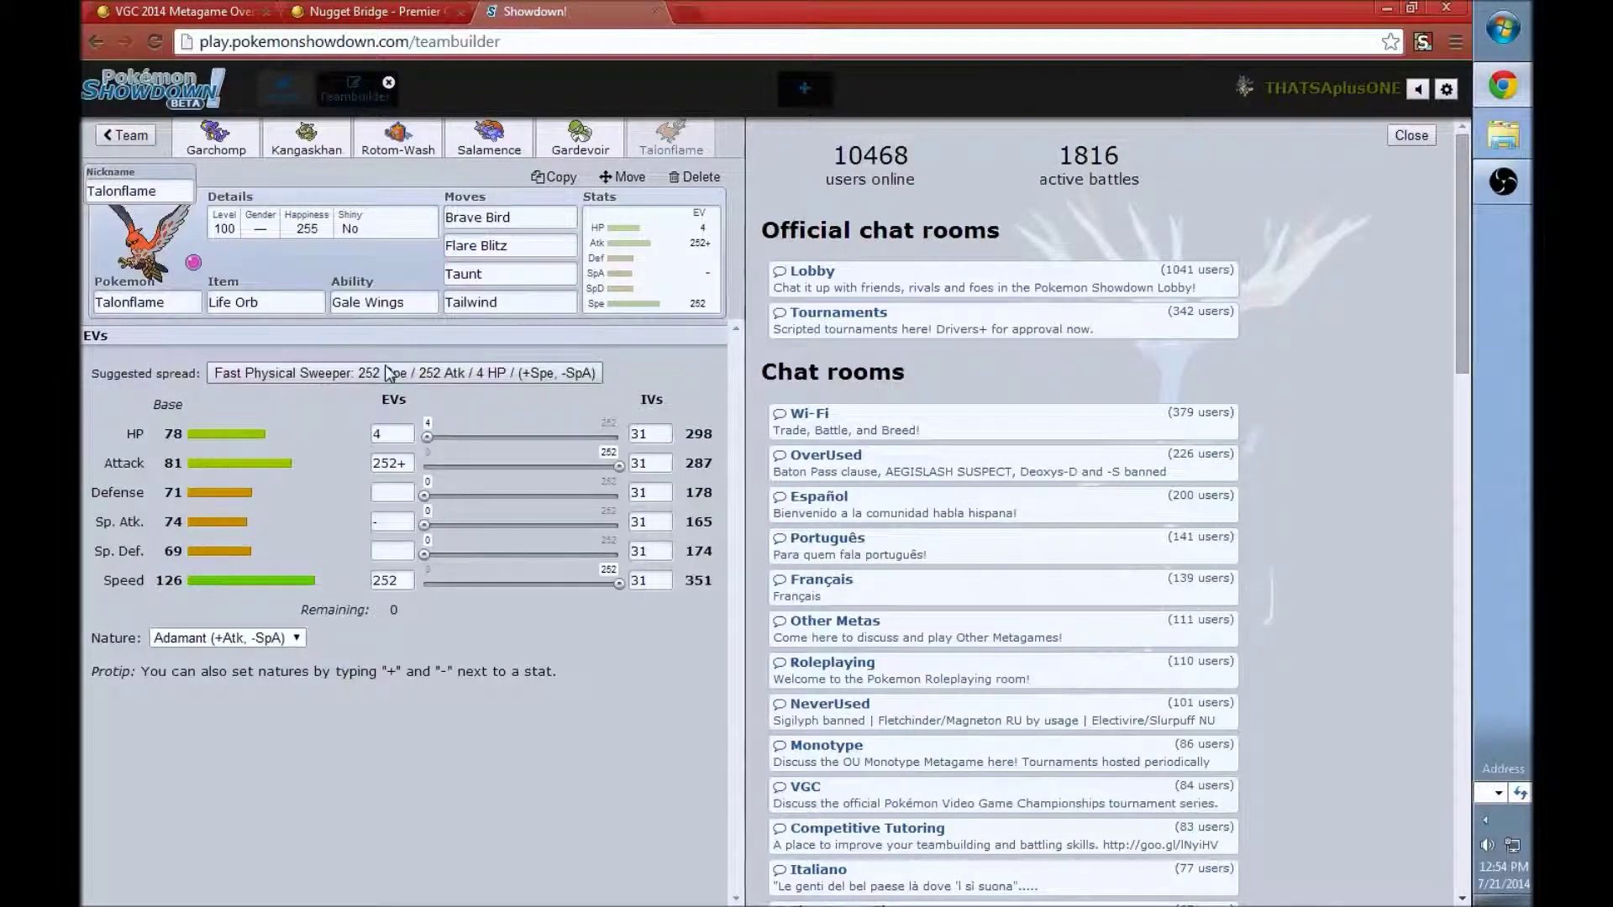
{"action": "left_click", "coordinate": [411, 432]}
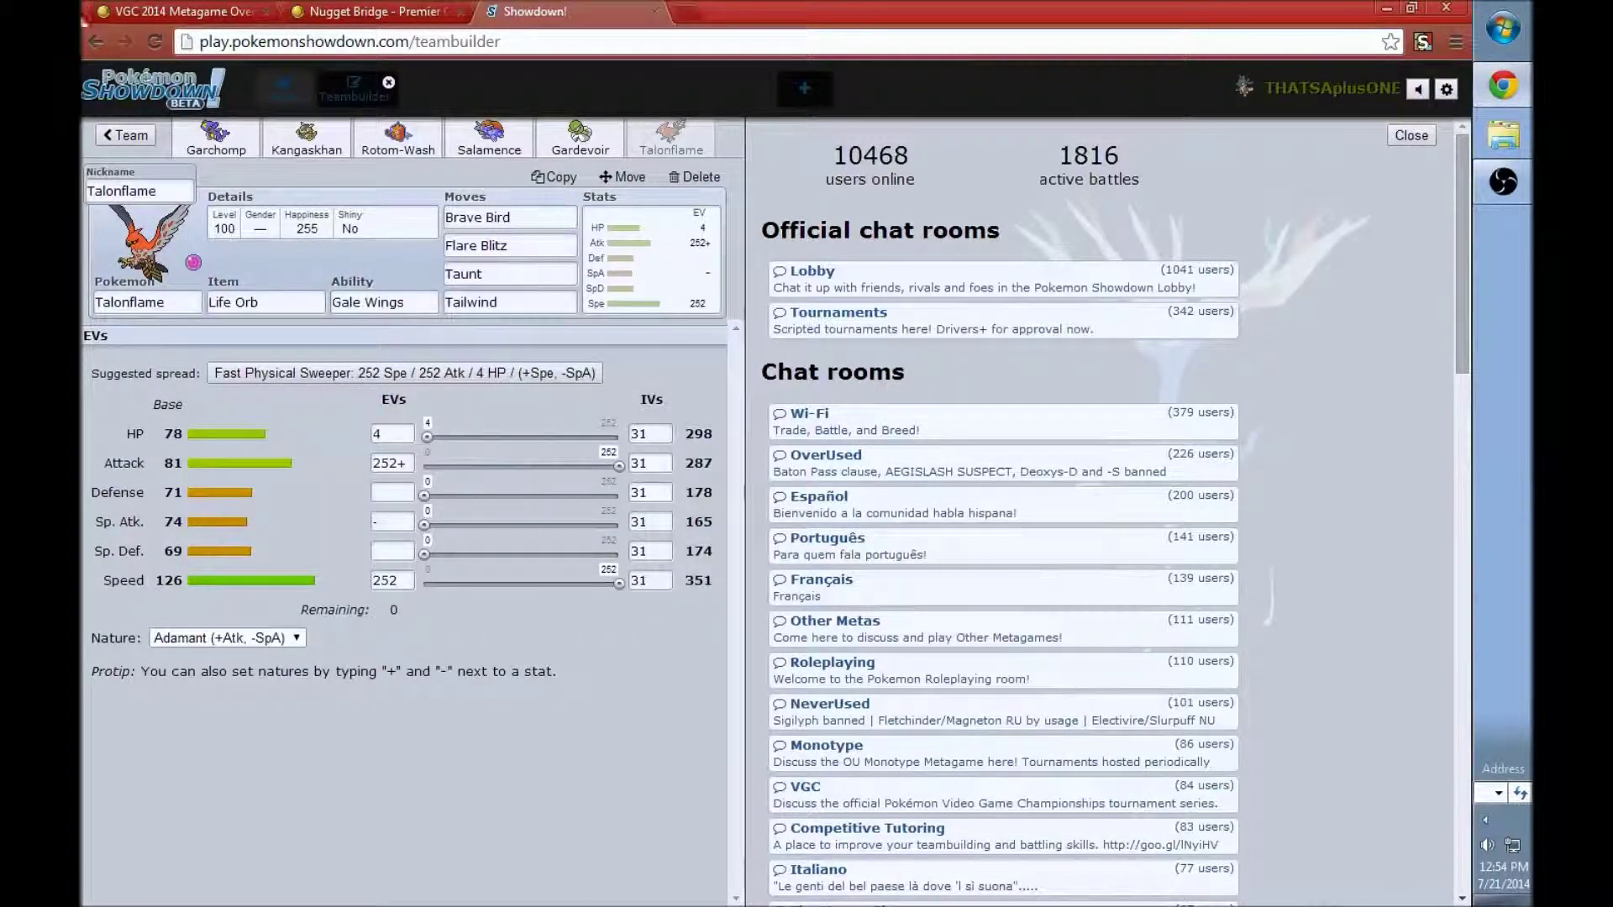
Review the items, abilities, moves and stats of all six Pokémon in the team overview and return to the home page
{"action": "left_click", "coordinate": [126, 136]}
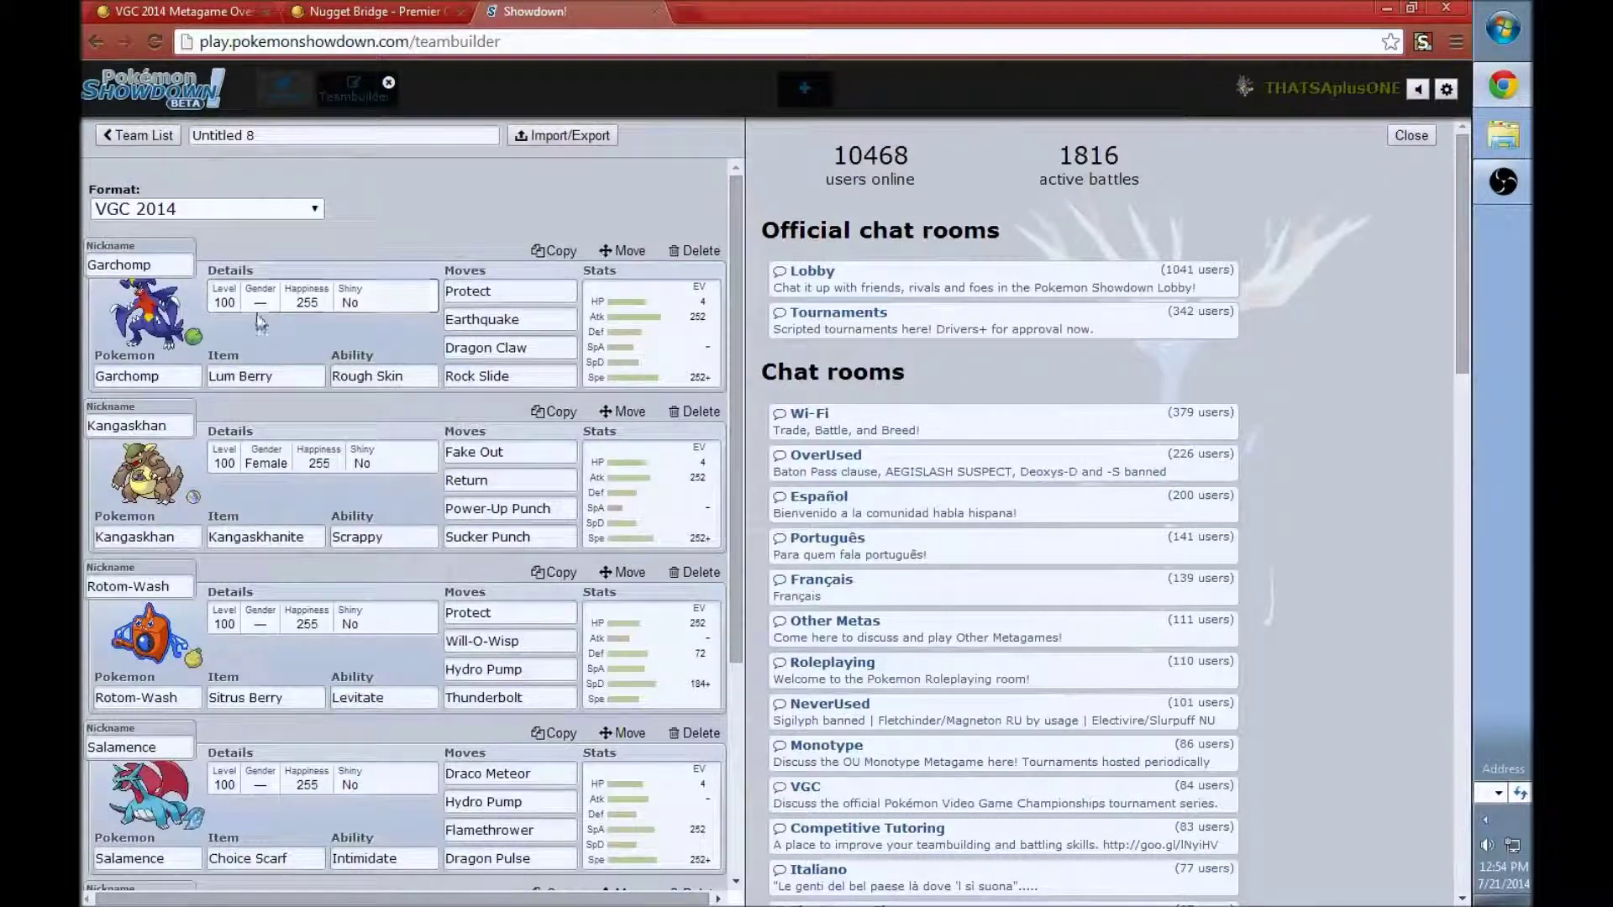
{"action": "scroll", "coordinate": [262, 324], "scroll_direction": "down", "scroll_amount": 4}
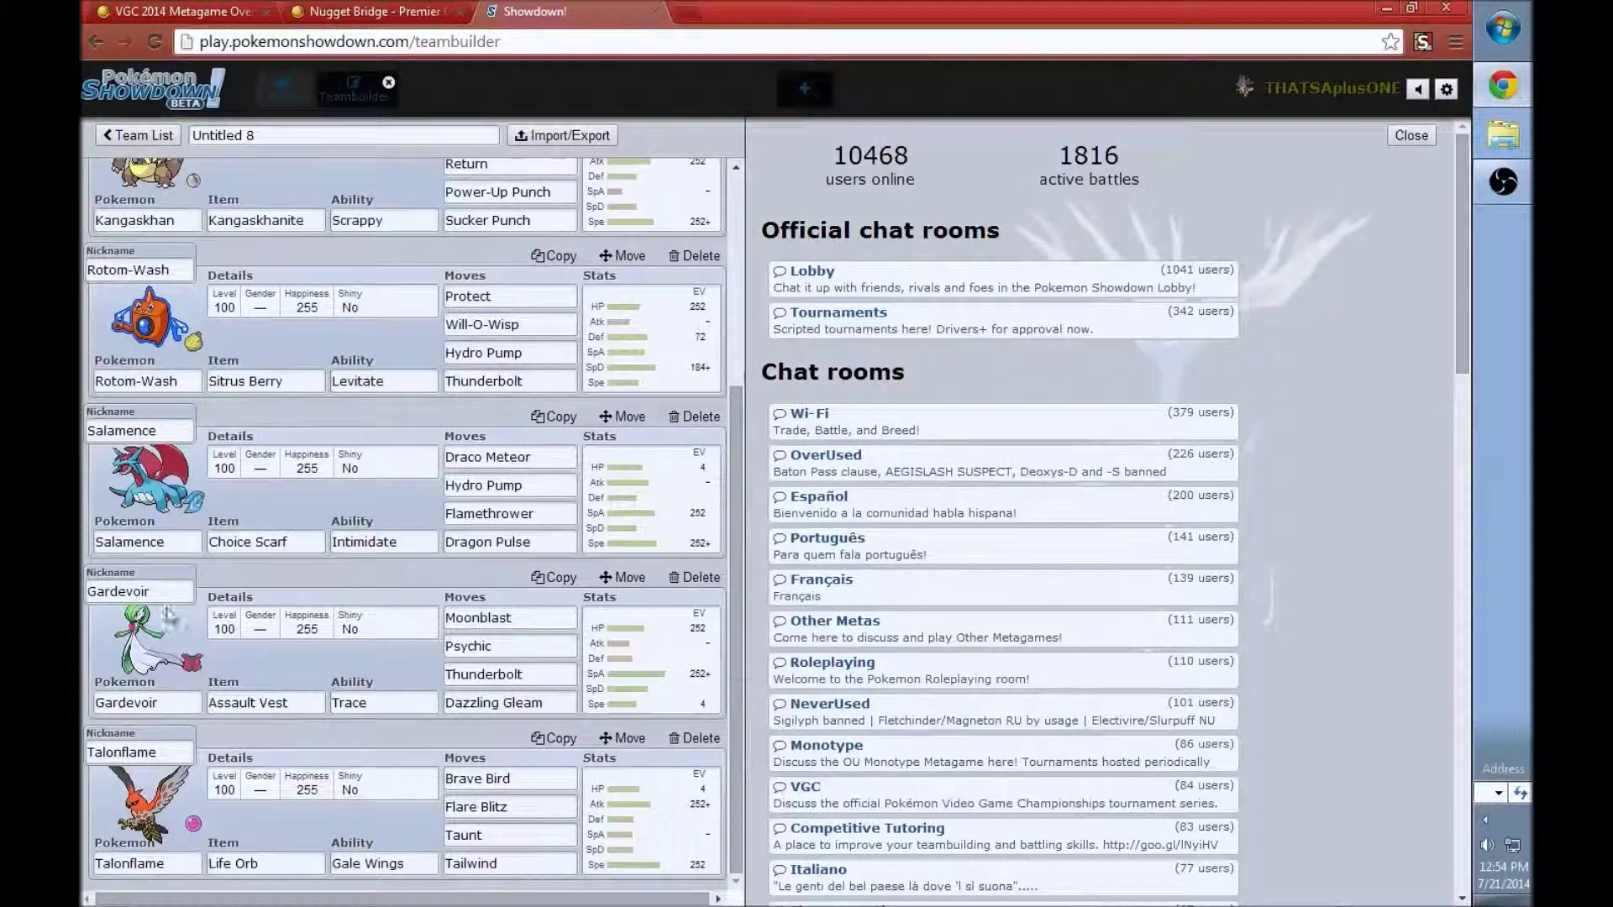
{"action": "scroll", "coordinate": [168, 655], "scroll_direction": "up", "scroll_amount": 4}
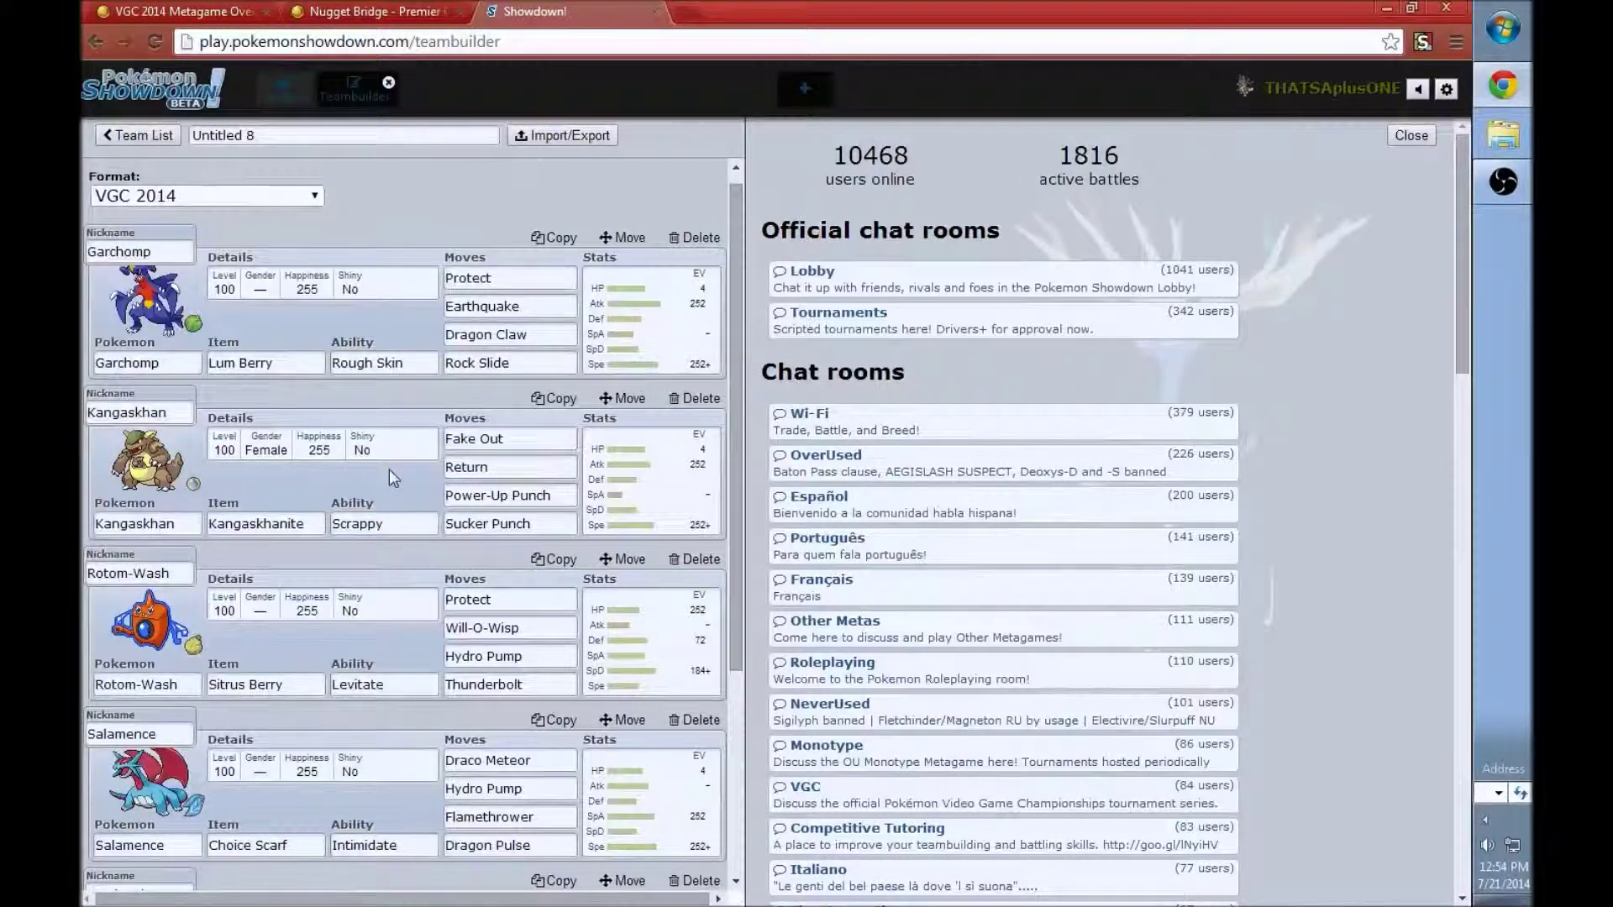
{"action": "scroll", "coordinate": [395, 457], "scroll_direction": "down", "scroll_amount": 1}
{"action": "scroll", "coordinate": [388, 457], "scroll_direction": "down", "scroll_amount": 1}
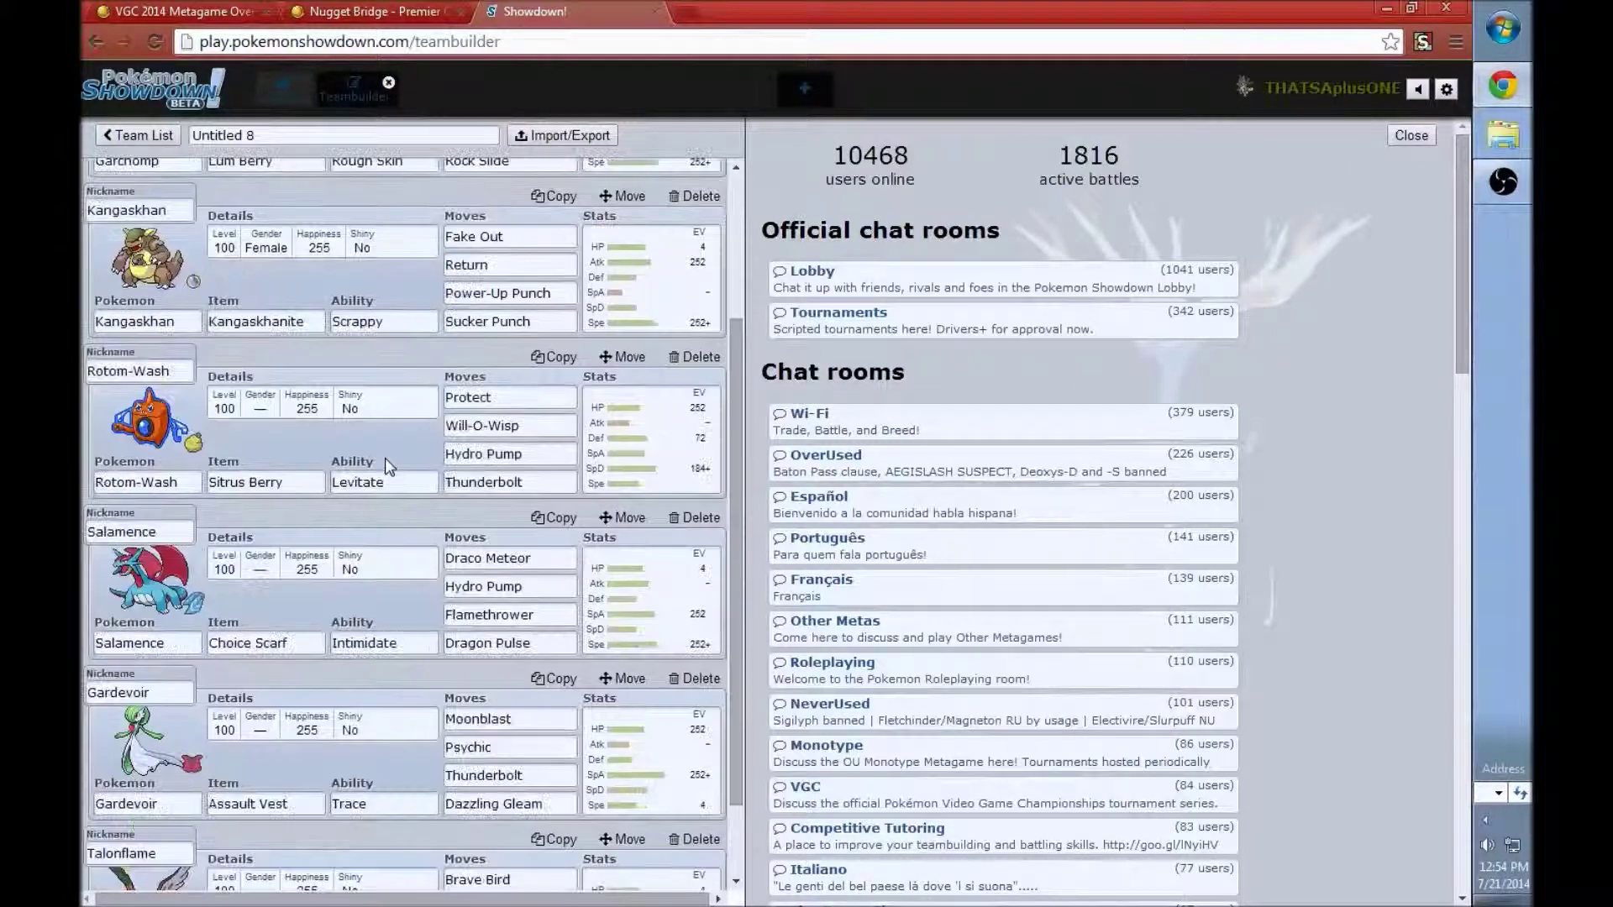
{"action": "scroll", "coordinate": [370, 471], "scroll_direction": "down", "scroll_amount": 1}
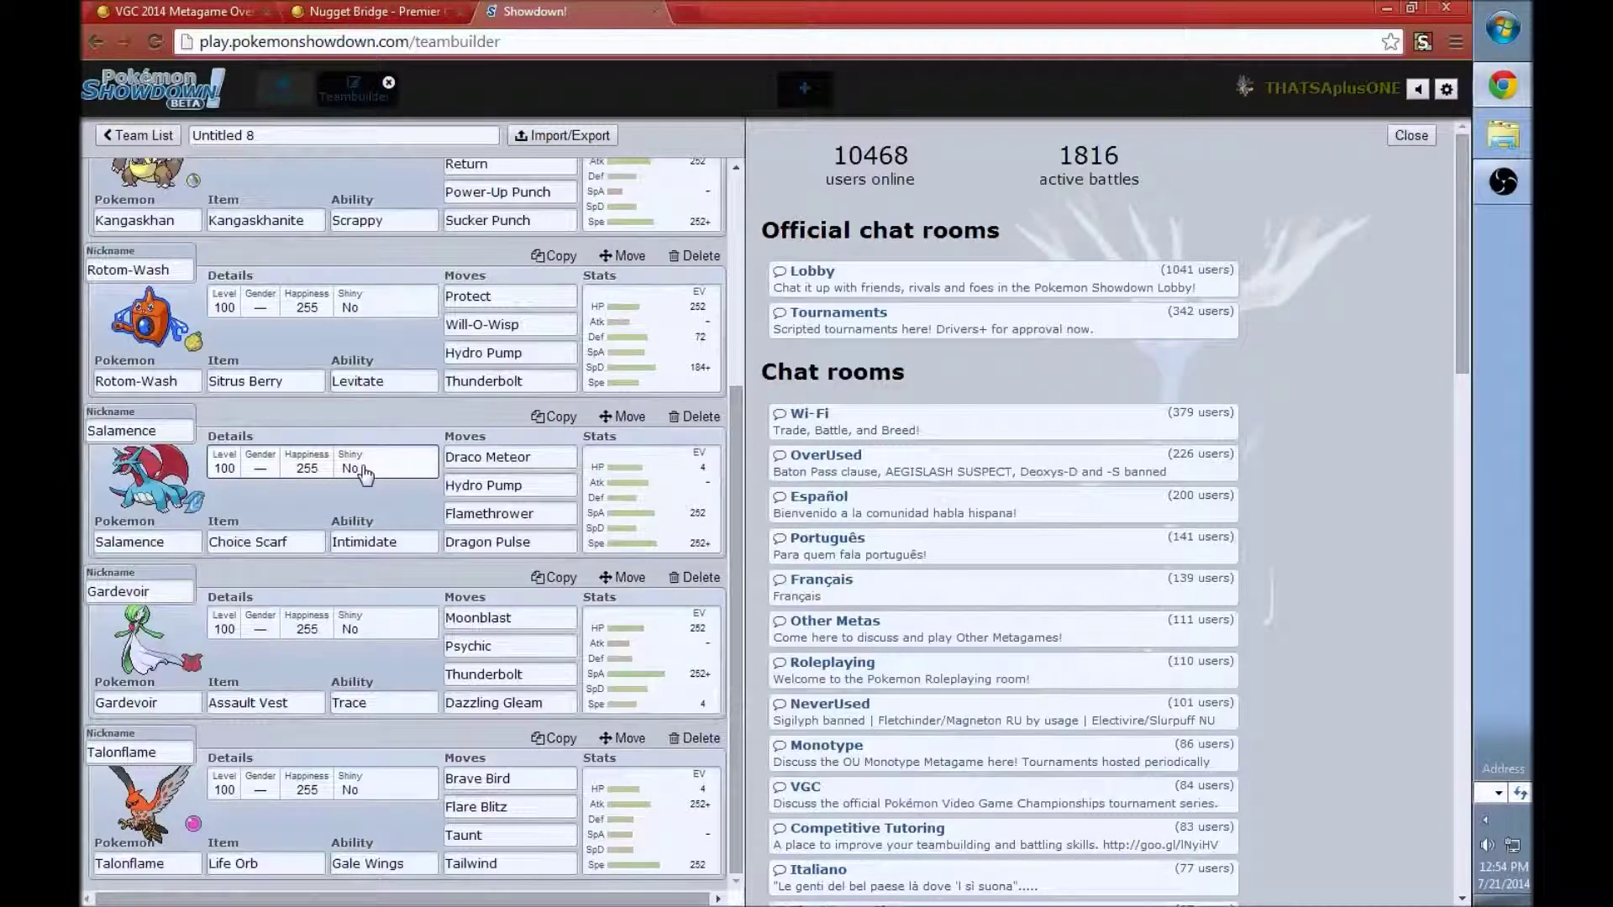
{"action": "scroll", "coordinate": [238, 634], "scroll_direction": "up", "scroll_amount": 2}
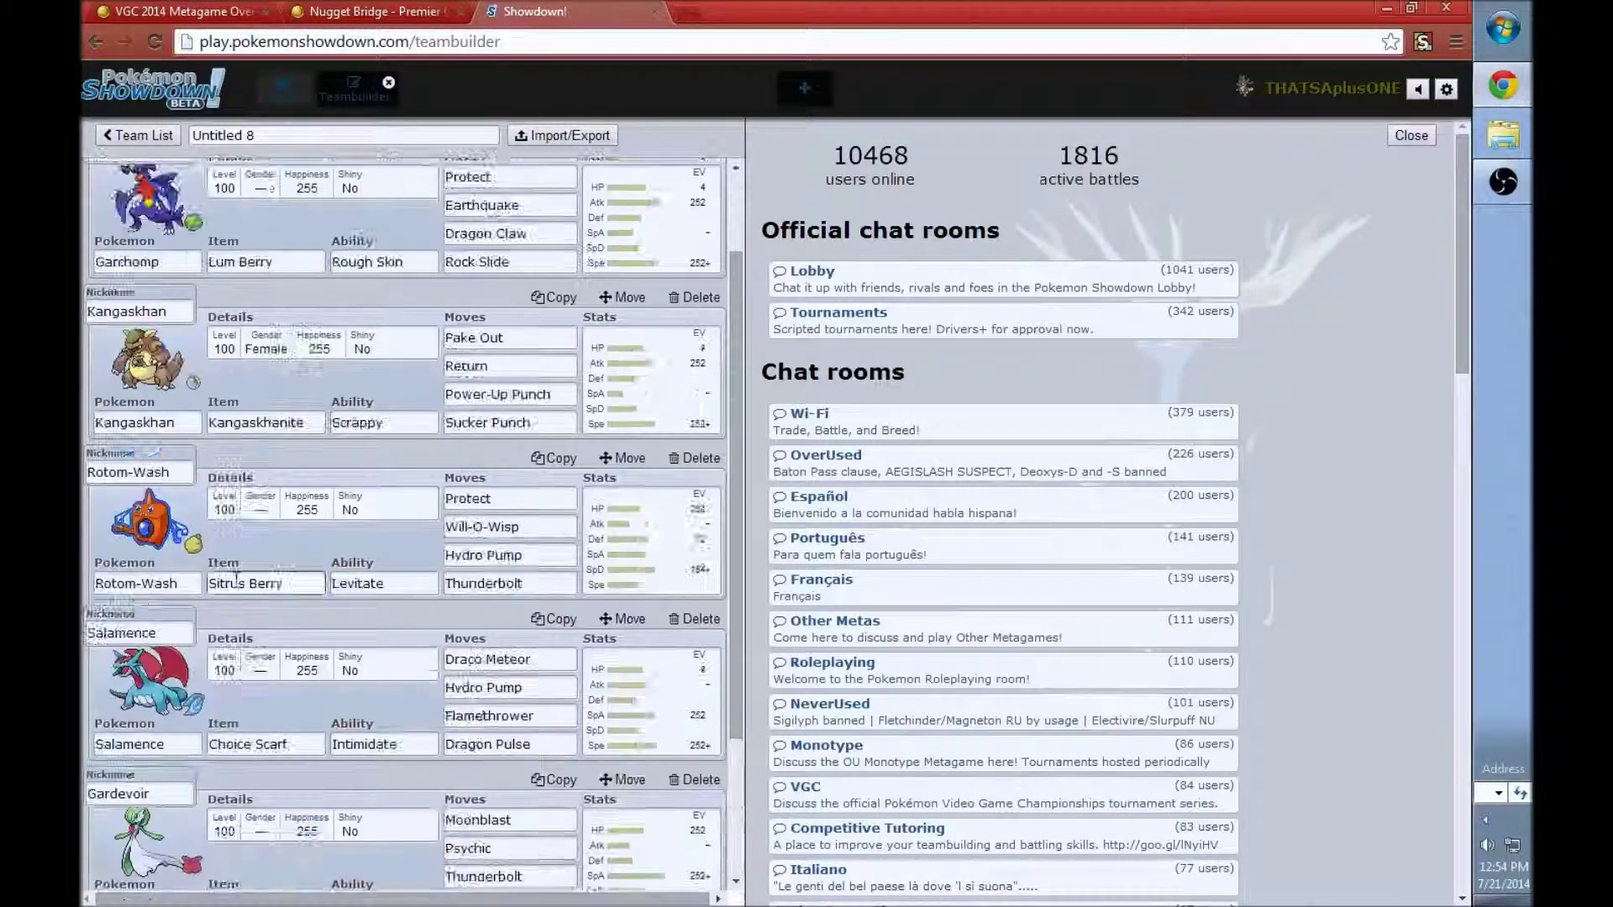
{"action": "scroll", "coordinate": [193, 353], "scroll_direction": "up", "scroll_amount": 1}
{"action": "scroll", "coordinate": [186, 336], "scroll_direction": "down", "scroll_amount": 2}
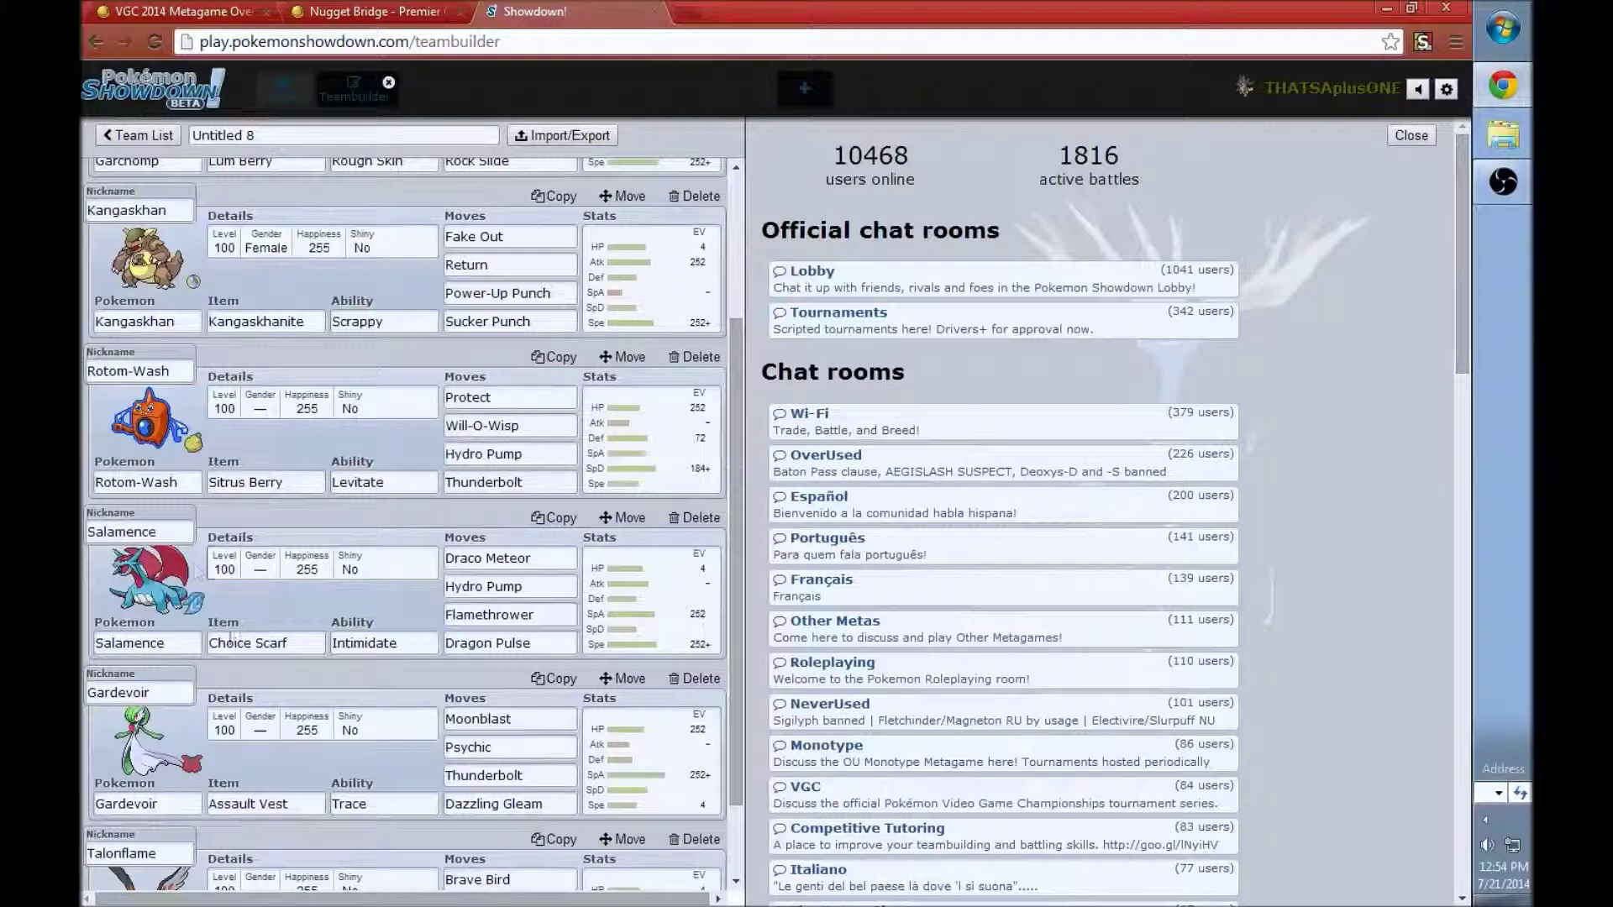
{"action": "scroll", "coordinate": [192, 645], "scroll_direction": "down", "scroll_amount": 1}
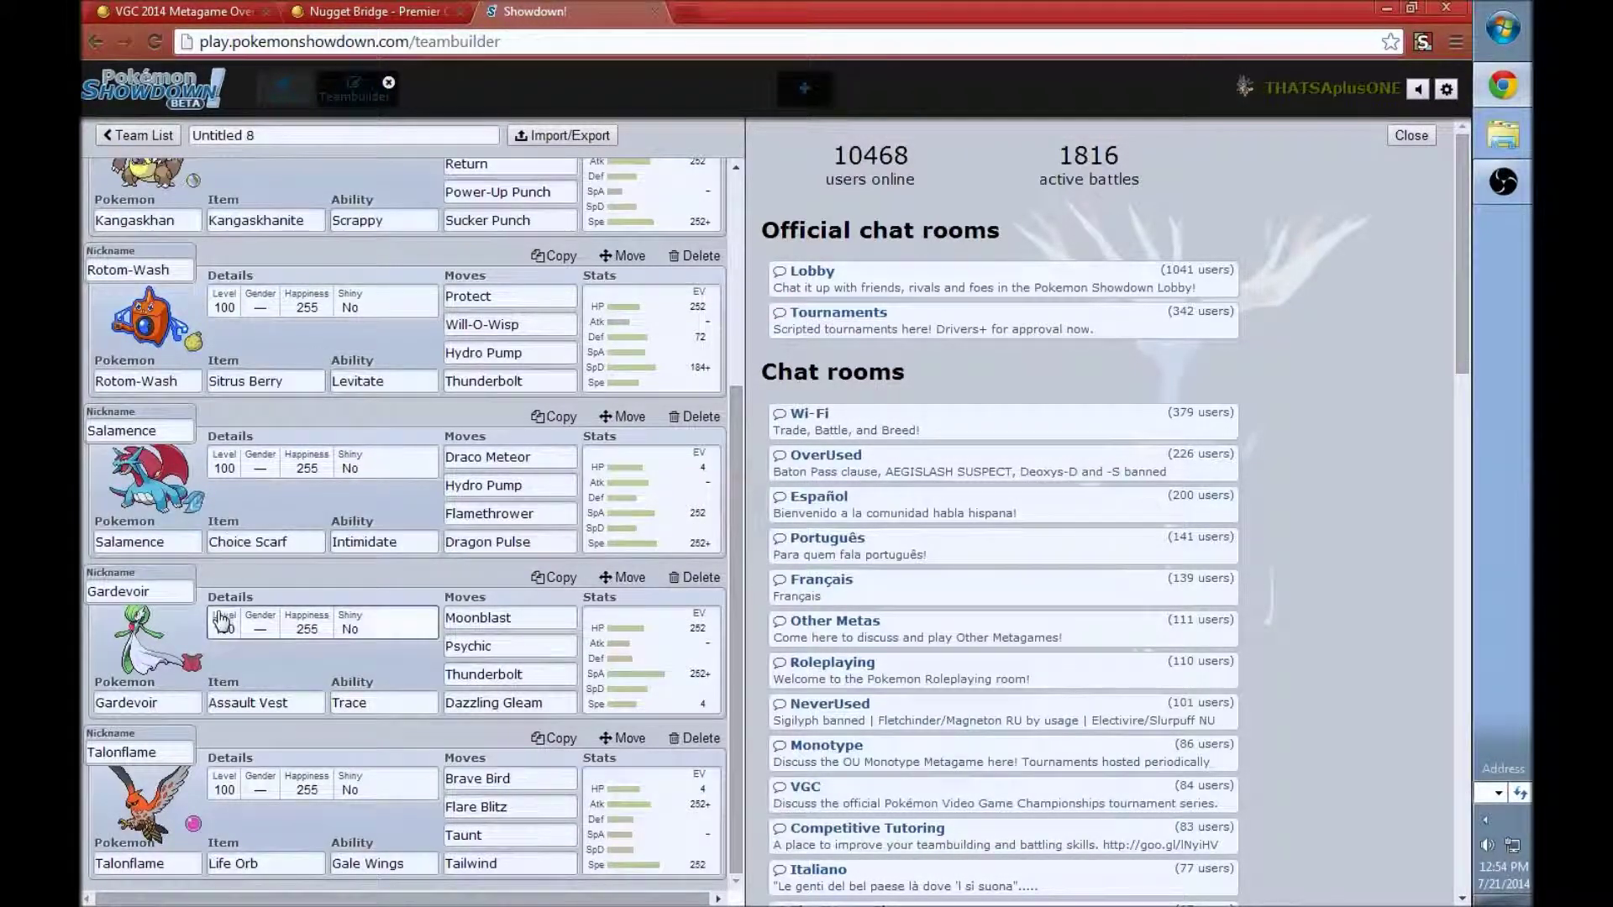
{"action": "scroll", "coordinate": [242, 321], "scroll_direction": "up", "scroll_amount": 2}
{"action": "scroll", "coordinate": [242, 322], "scroll_direction": "down", "scroll_amount": 1}
{"action": "scroll", "coordinate": [234, 336], "scroll_direction": "down", "scroll_amount": 1}
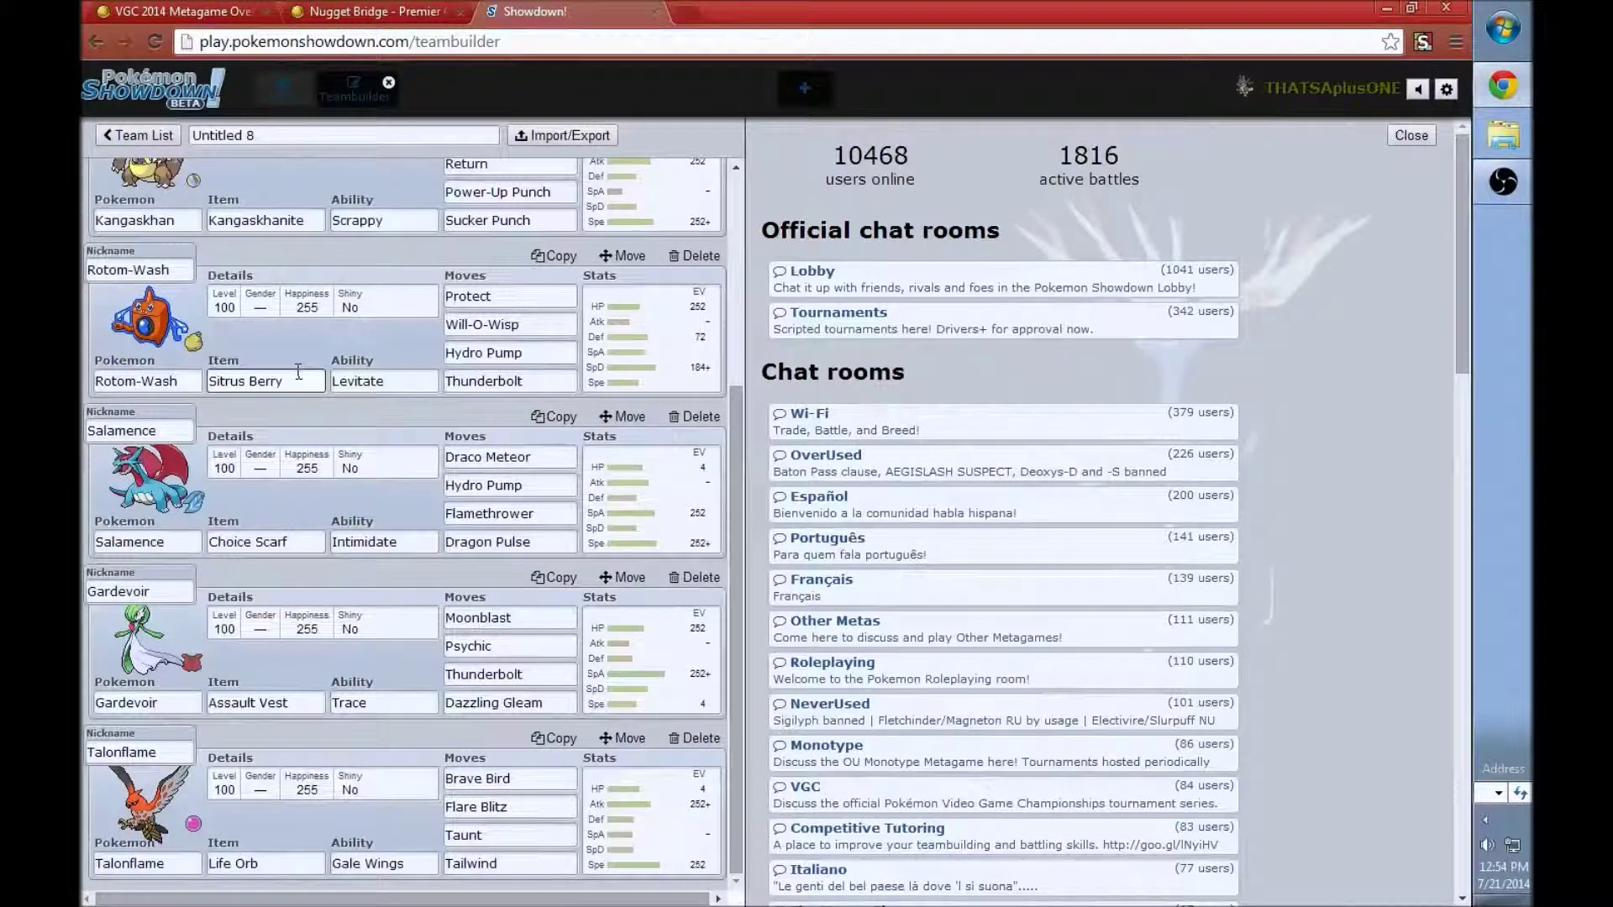
{"action": "left_click", "coordinate": [284, 89]}
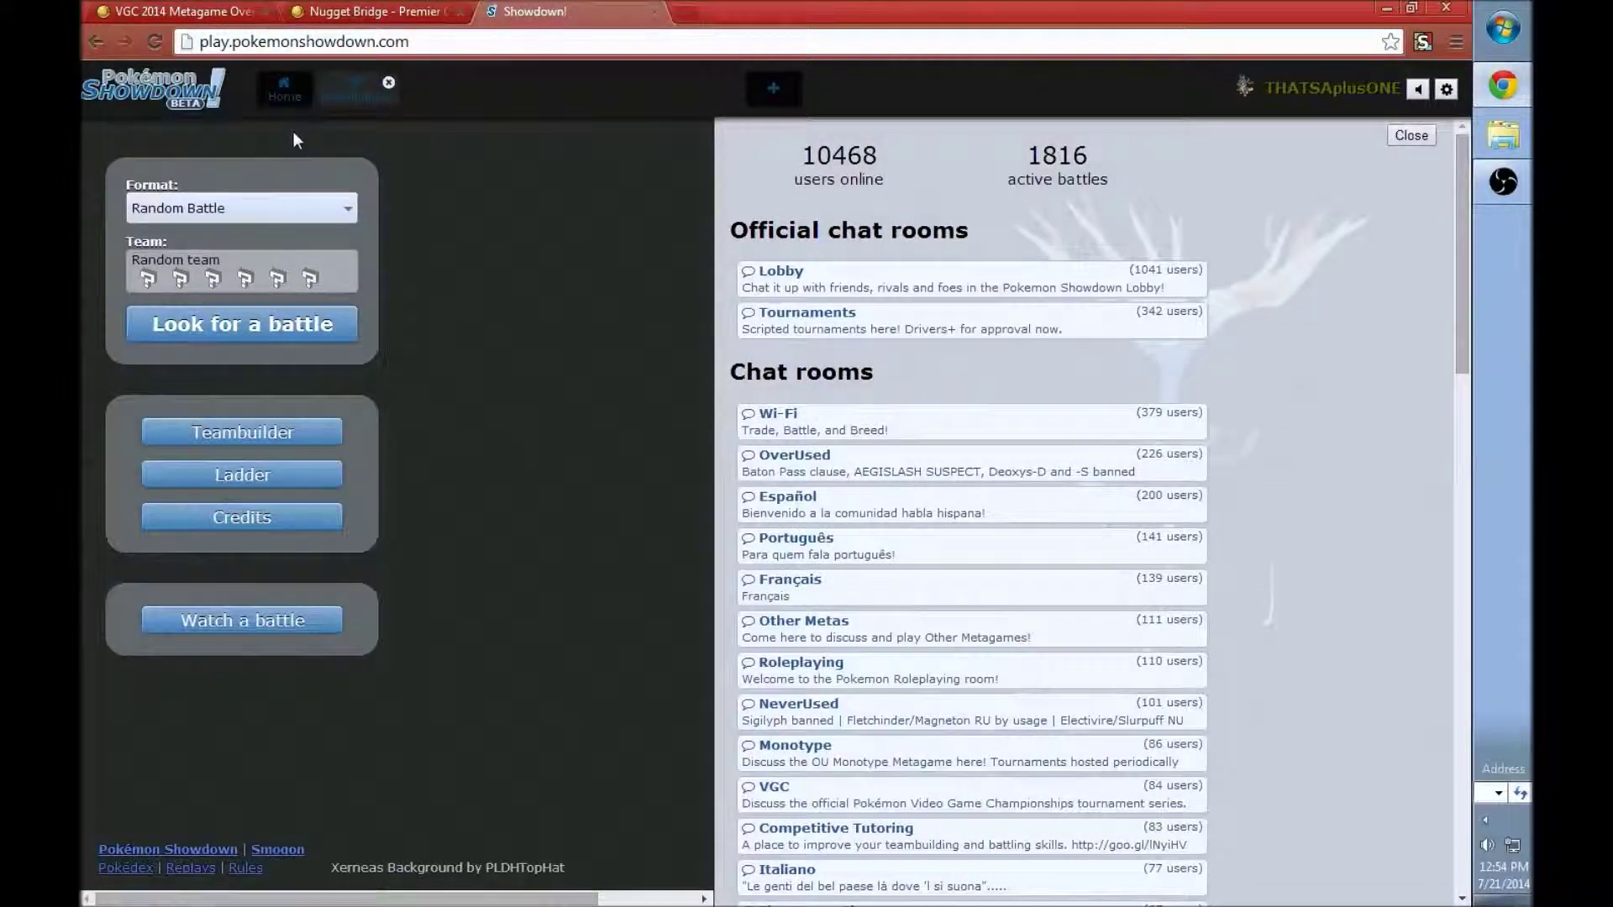